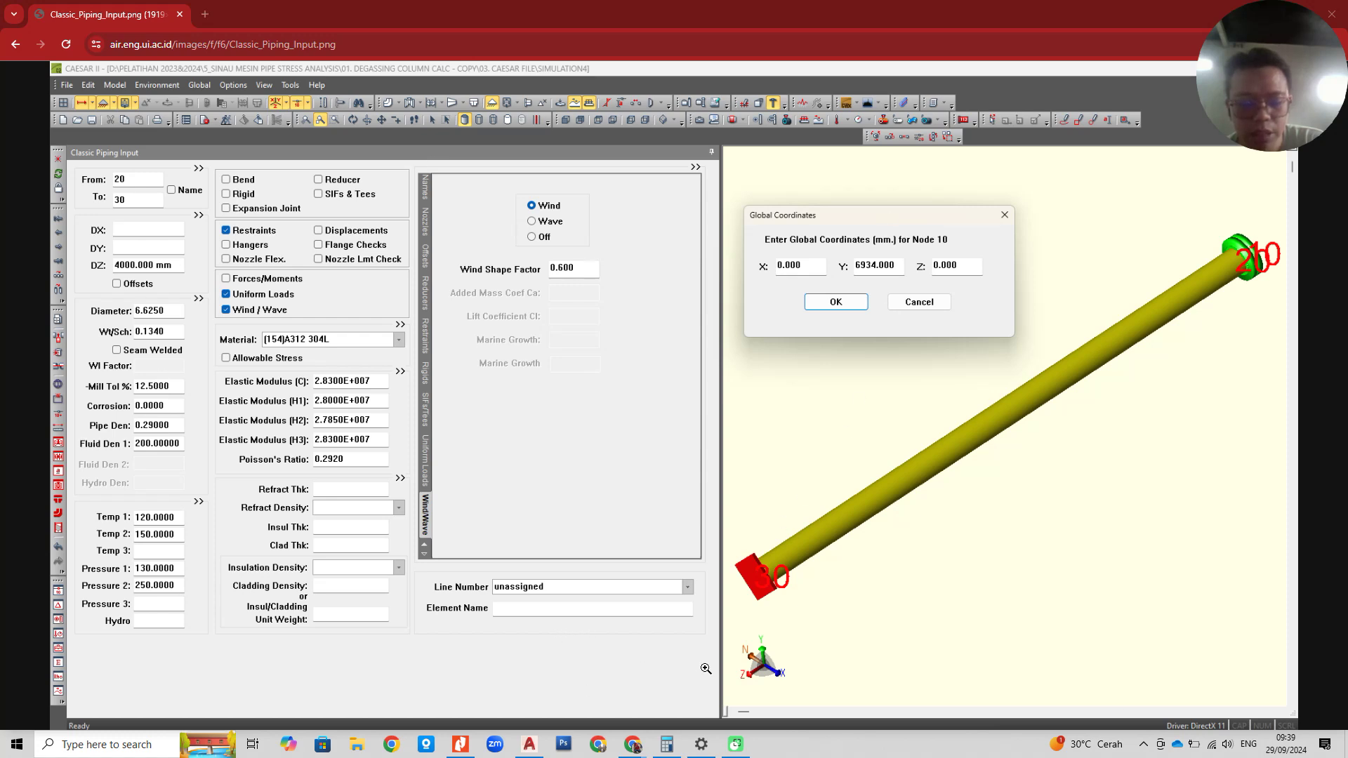
Step: Open the Studi Kasus Pipa Berongga drawing in Nitro Pro to review the pipe dimensions, and launch FreeCAD
left_click(461, 748)
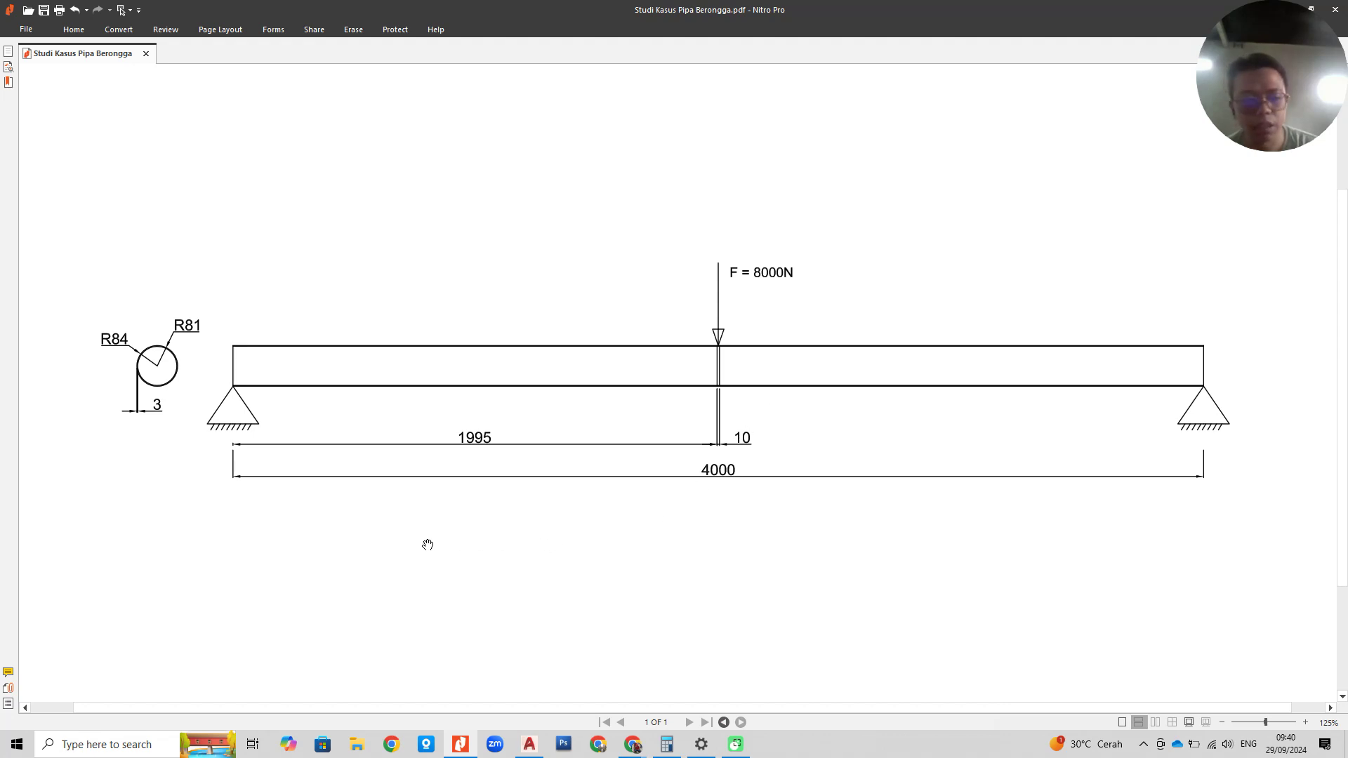
left_click(124, 742)
type("fre")
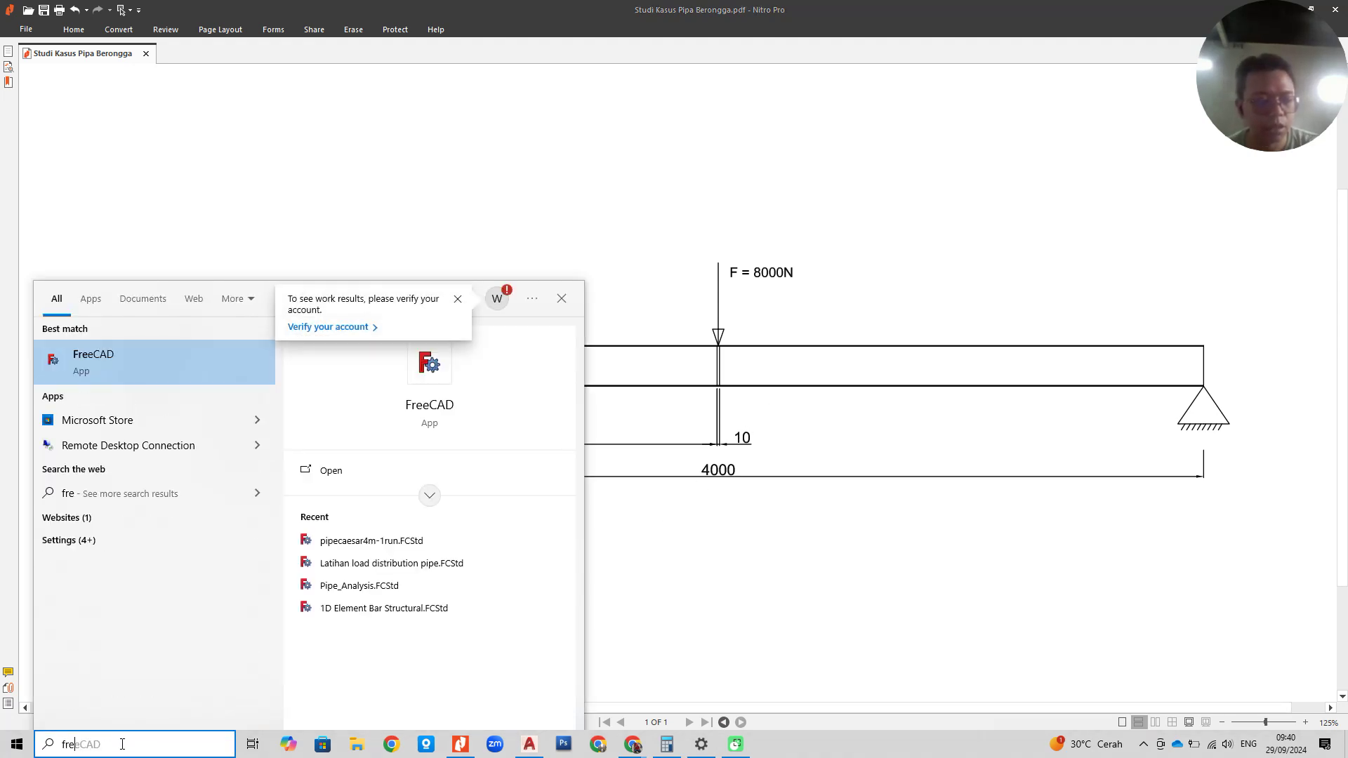
left_click(93, 360)
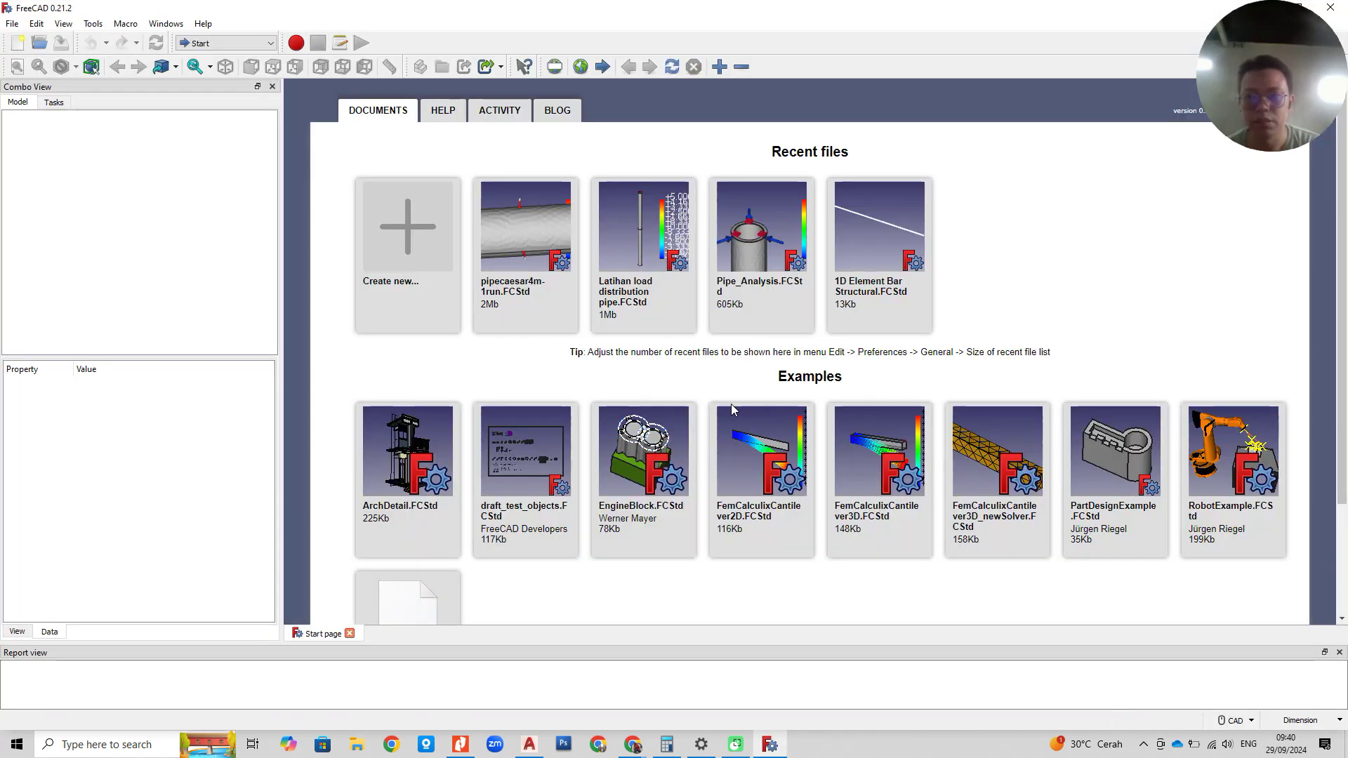
Step: Create a new document and switch to the Part workbench
left_click(17, 44)
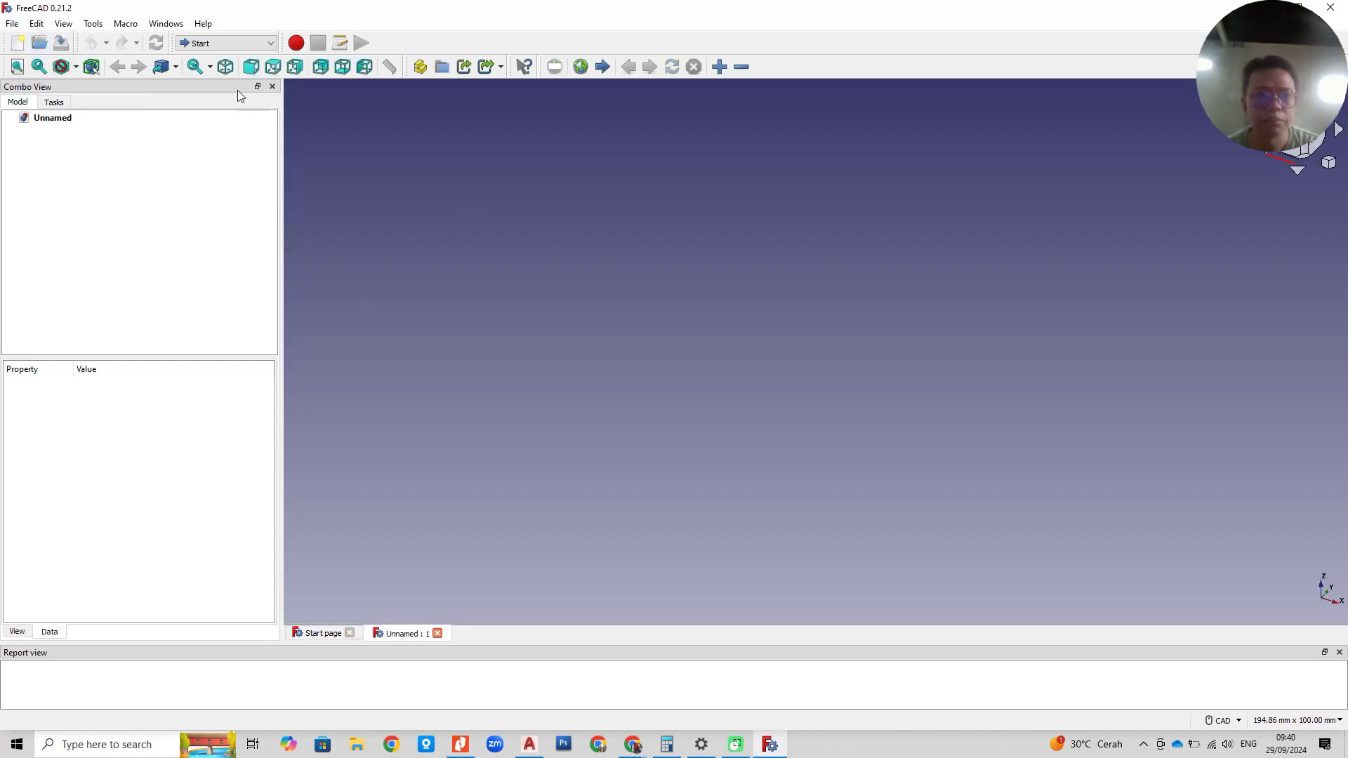
left_click(253, 43)
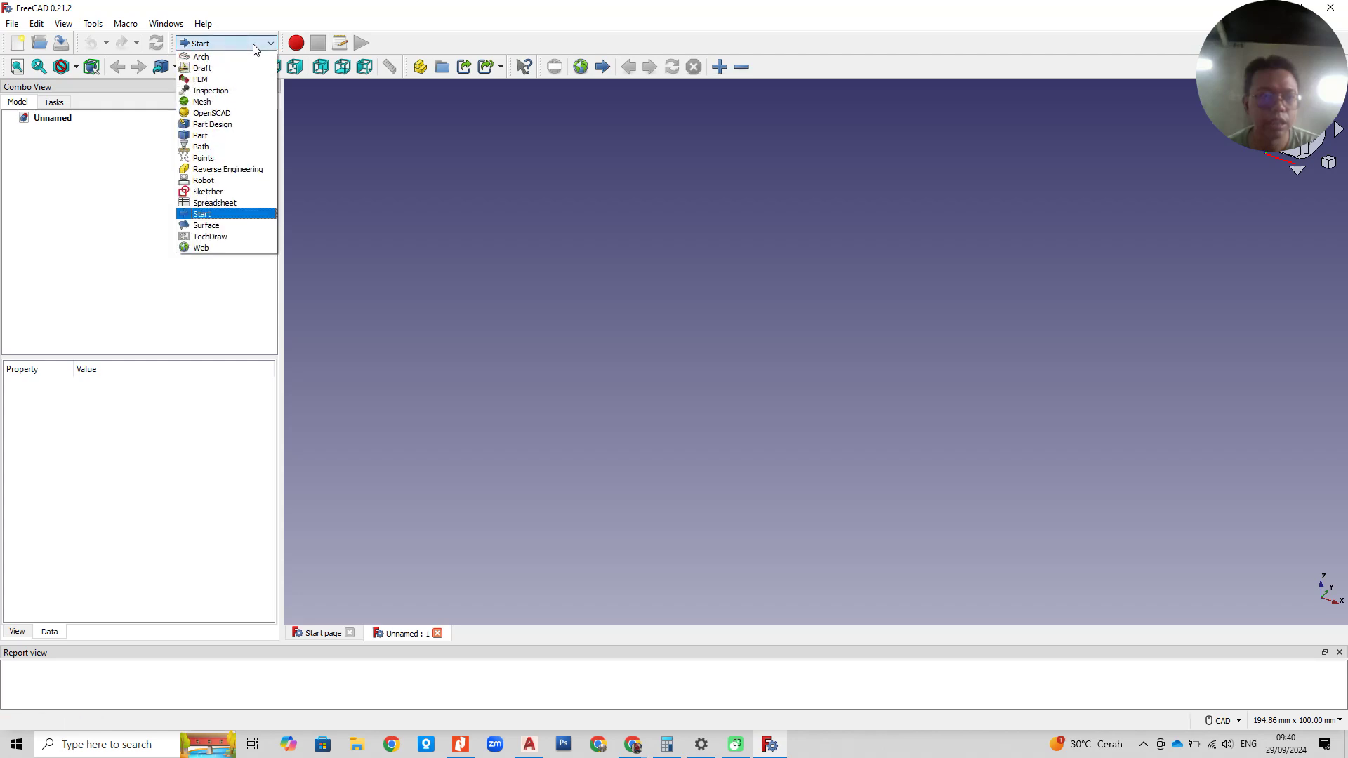
left_click(229, 138)
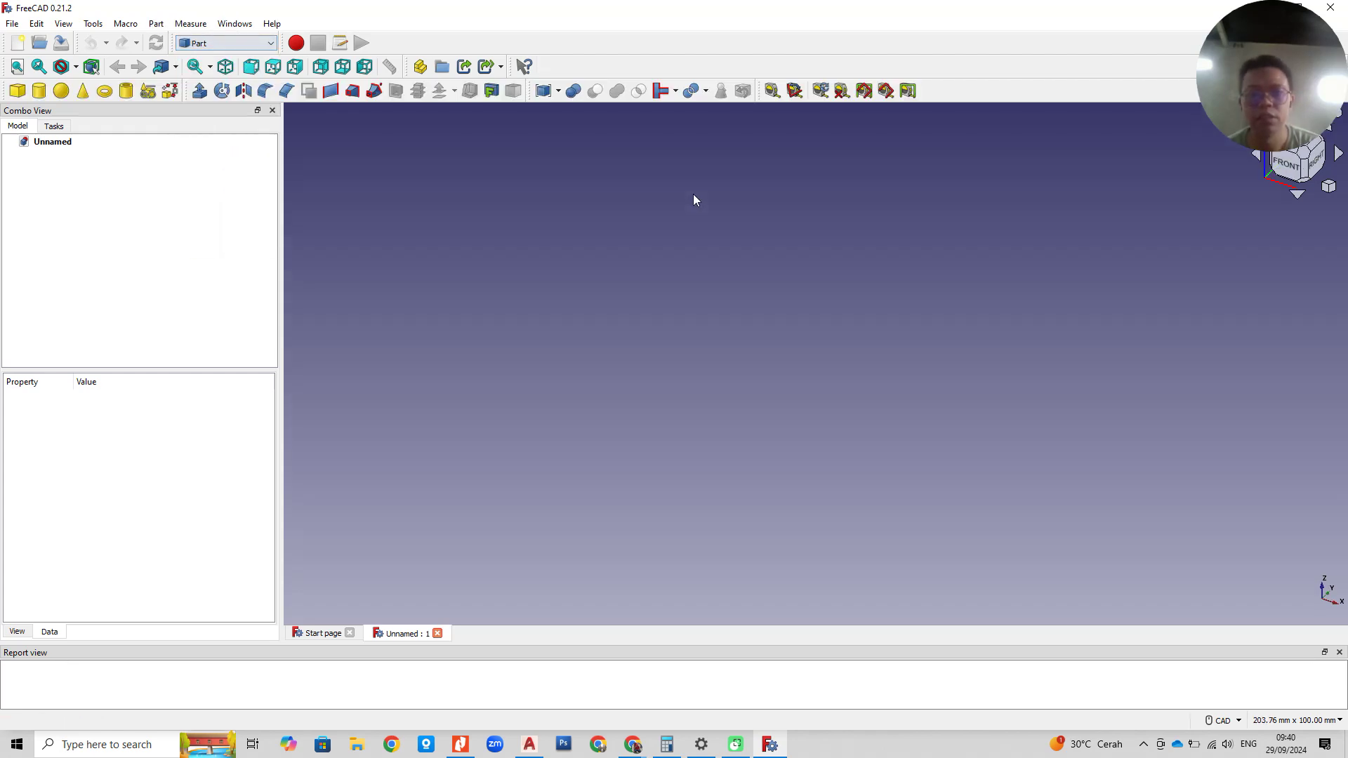
left_click(126, 91)
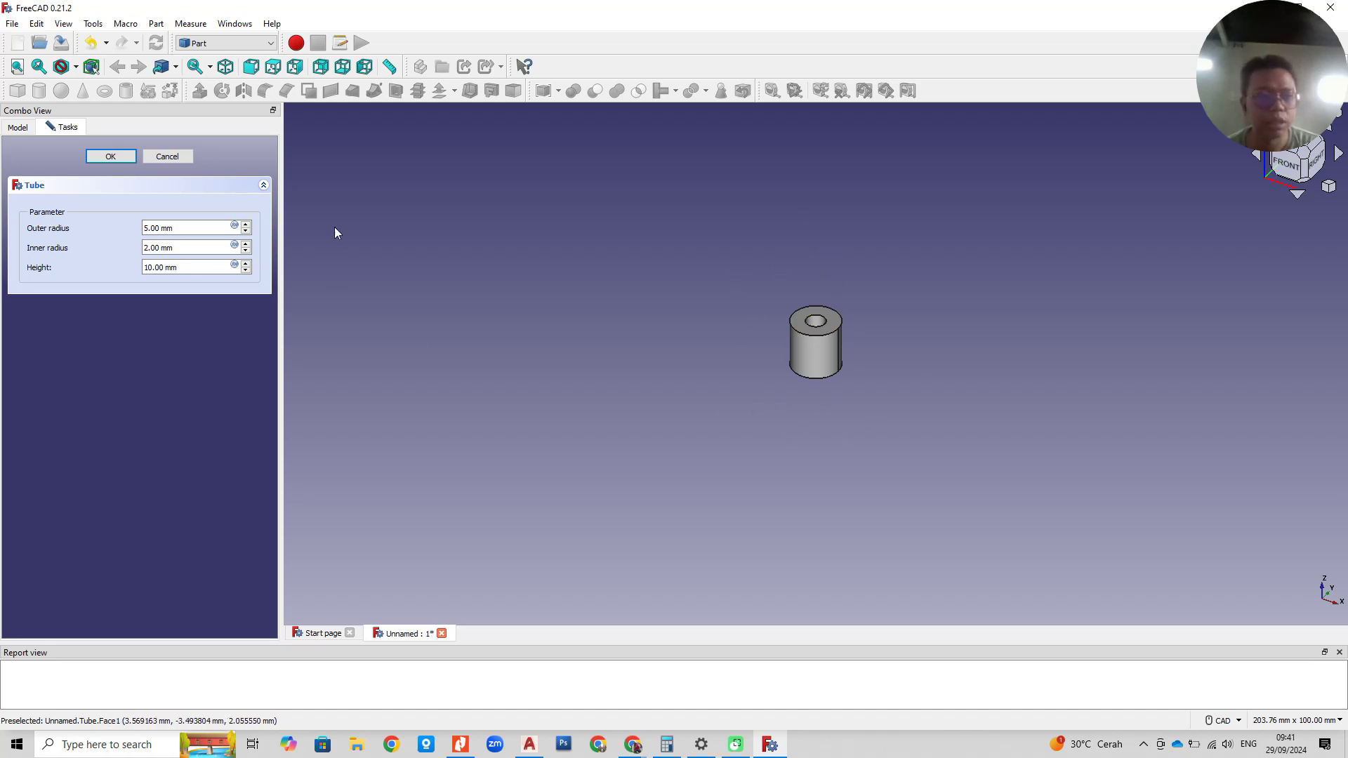
left_click(71, 26)
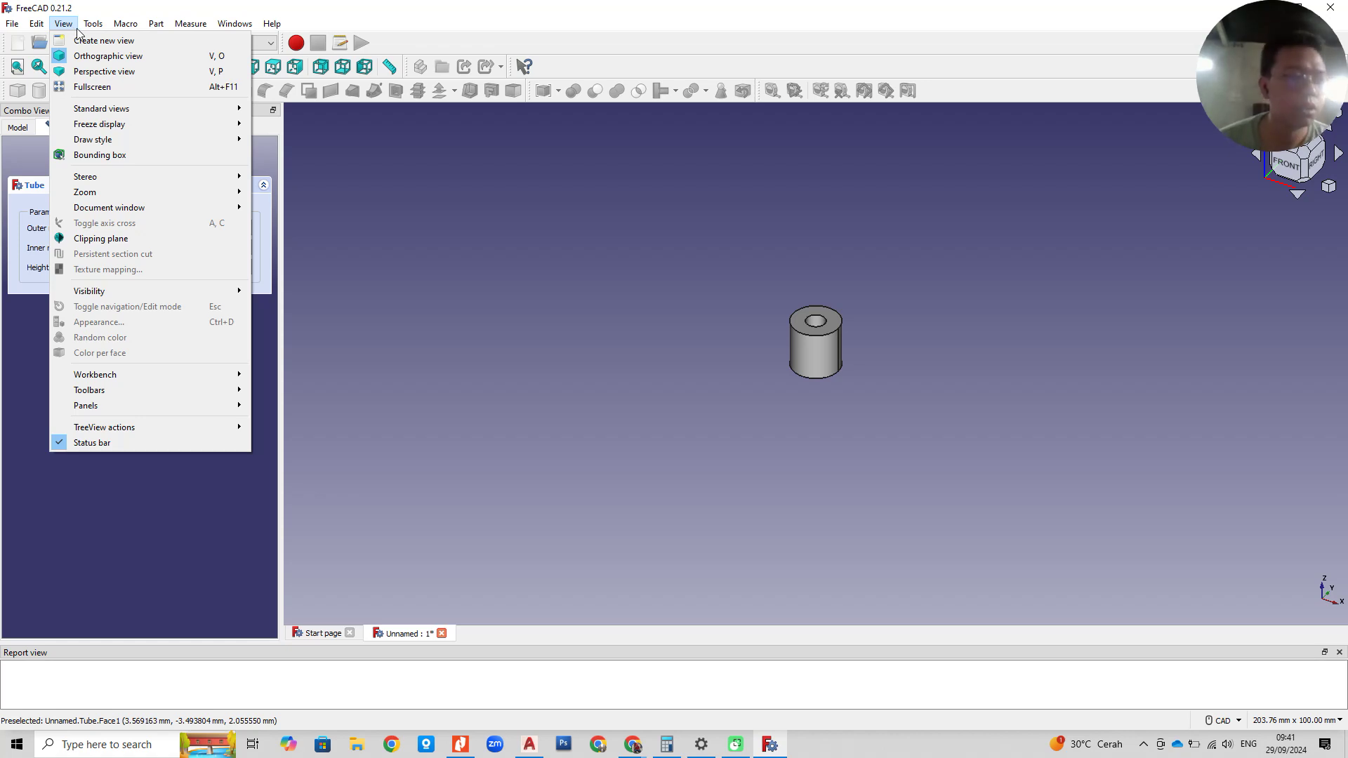
left_click(405, 193)
left_click(157, 158)
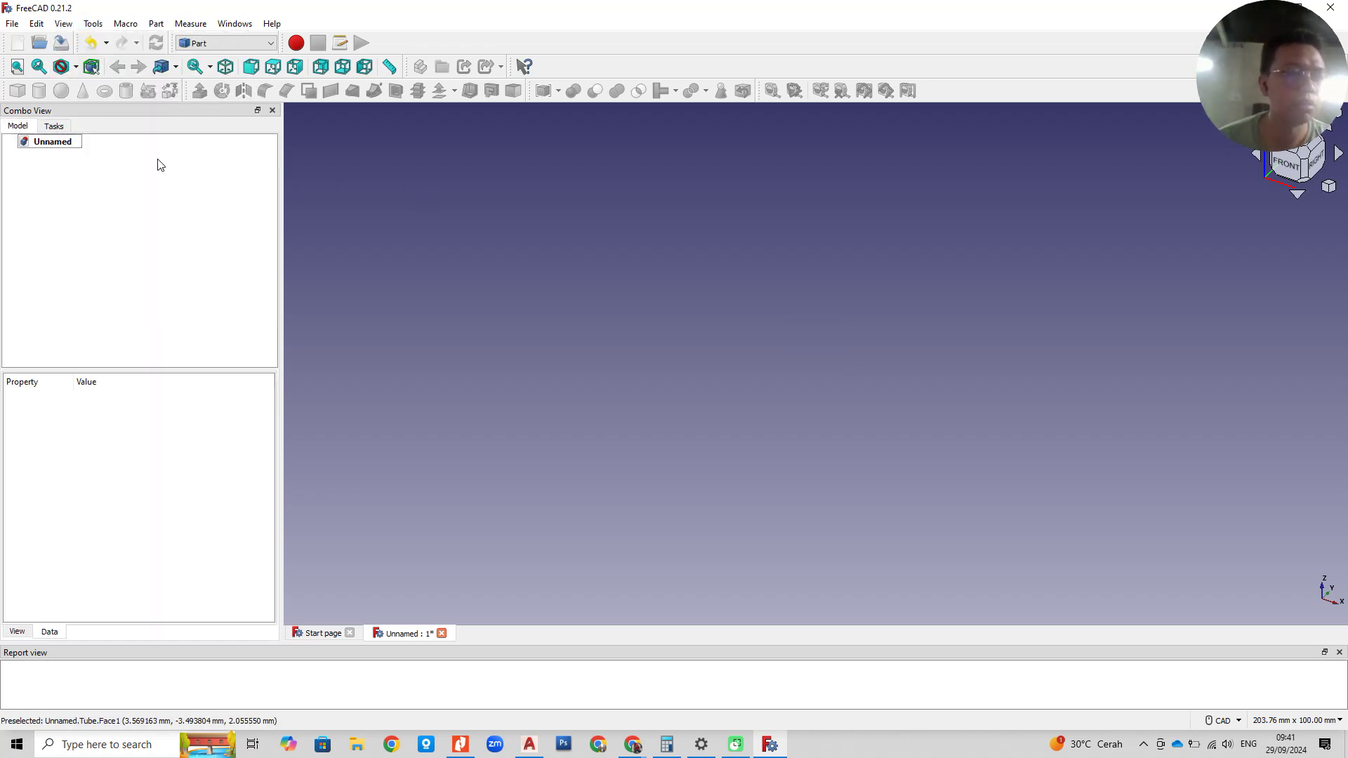
Step: Turn on the axis cross at the origin of the empty document
left_click(74, 25)
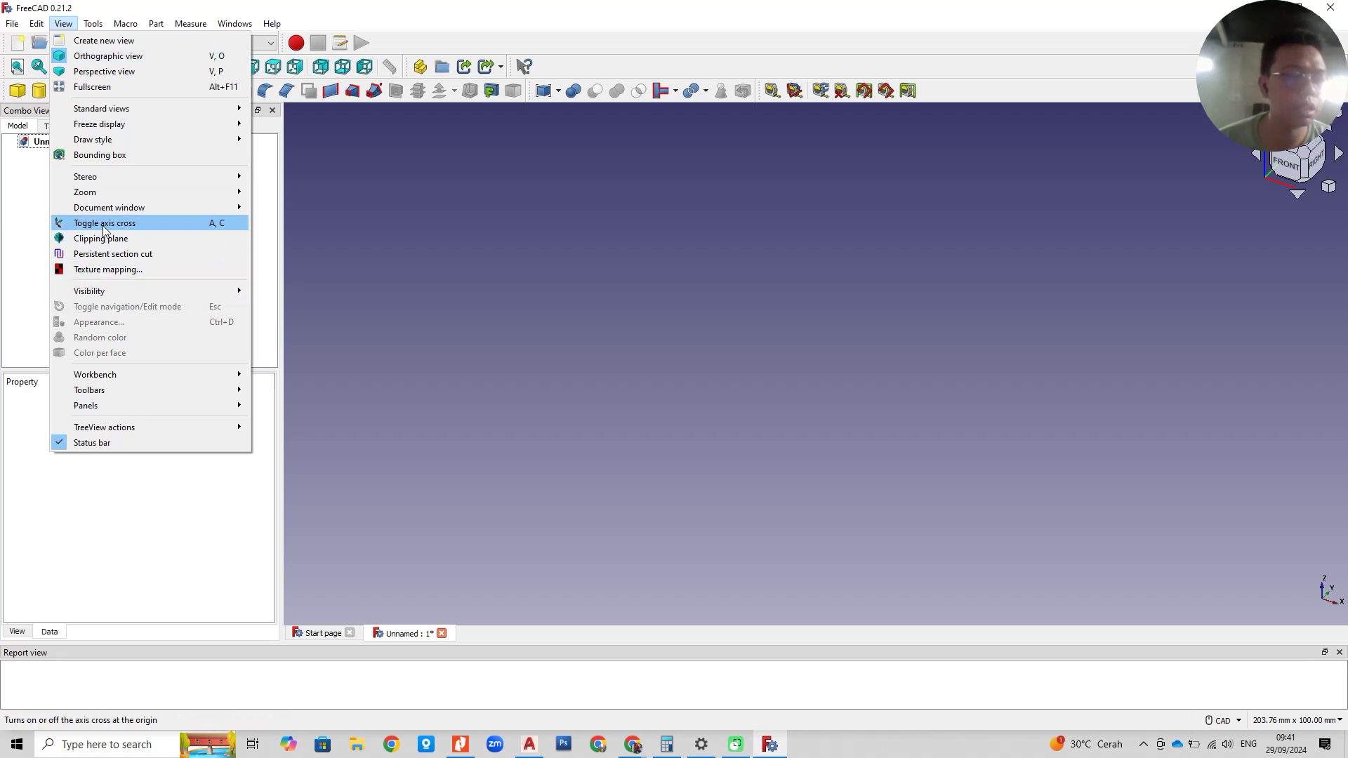
left_click(128, 228)
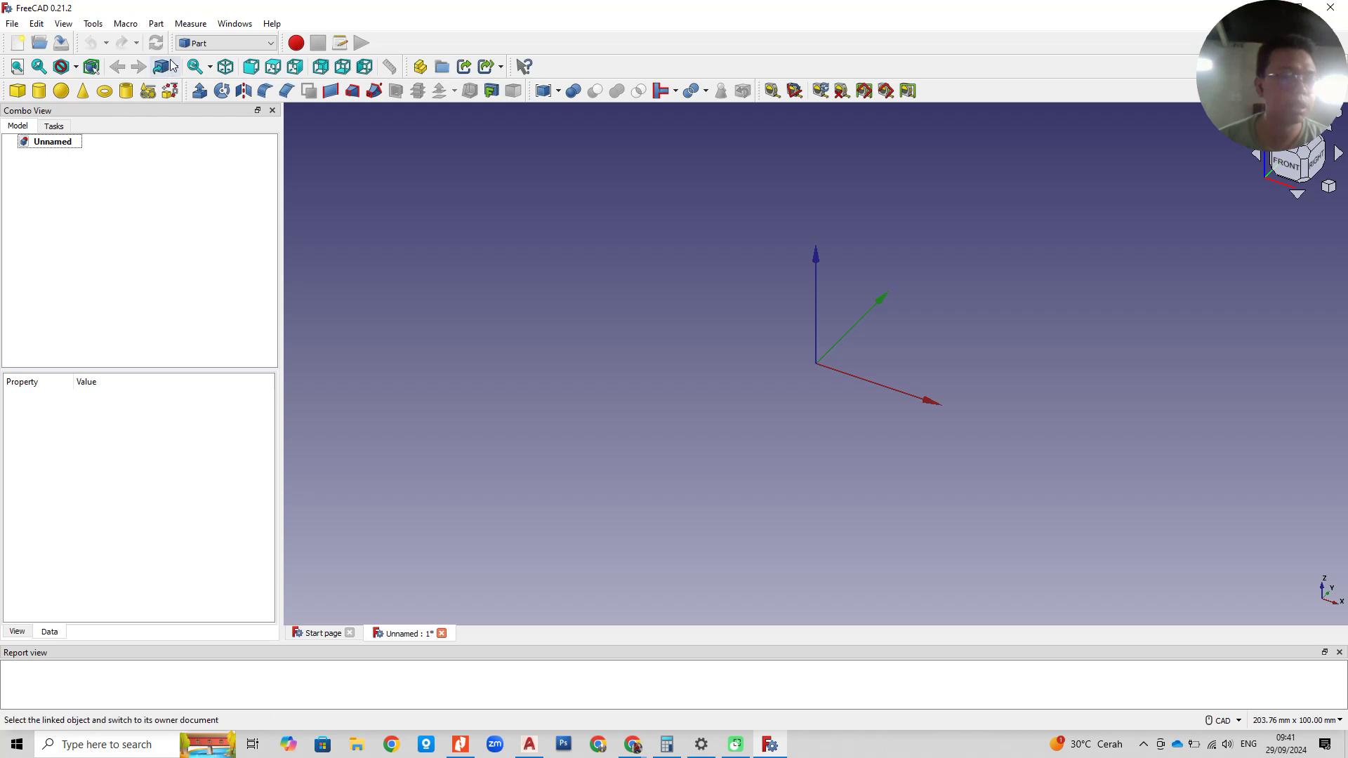
Step: Create a tube with an outer radius of 168.275 mm, an inner radius of 161.475 mm and a height of 4000 mm
left_click(128, 93)
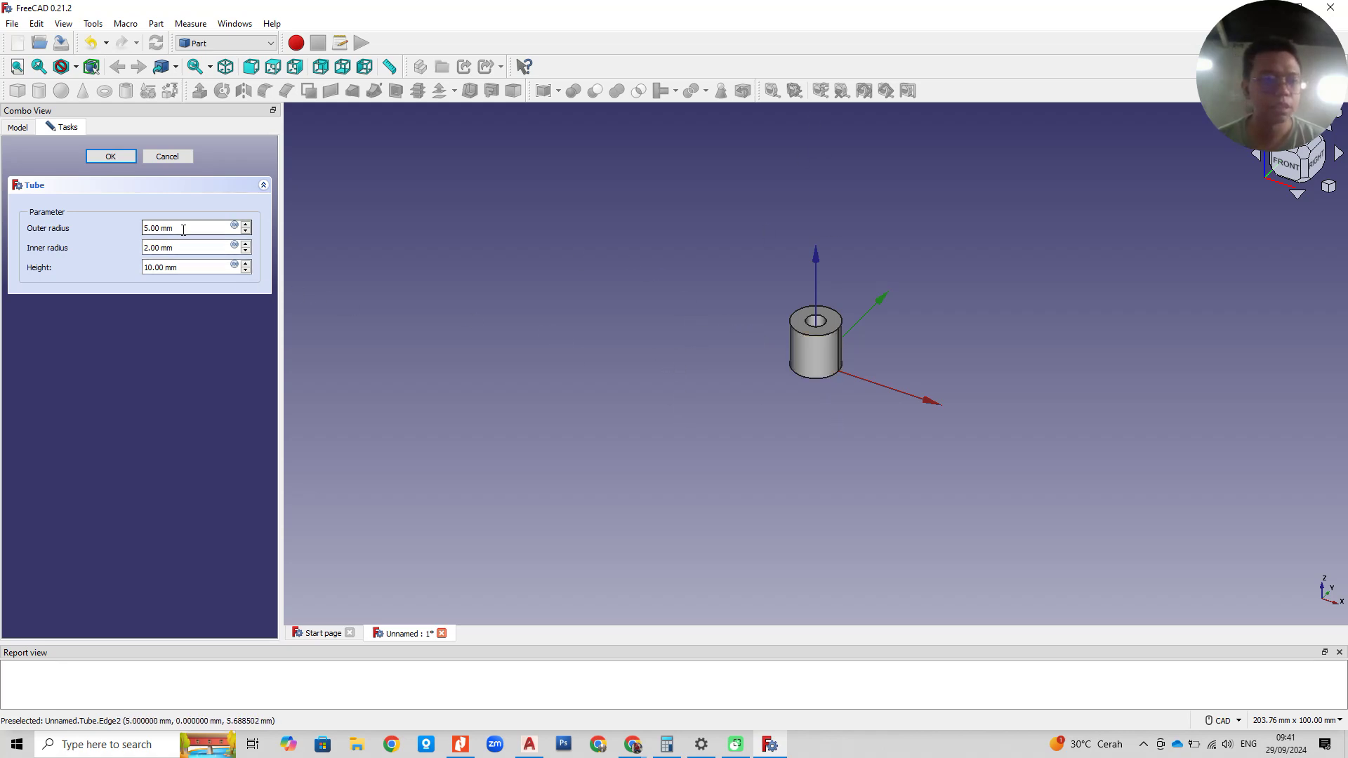
left_click_drag(184, 228, 98, 232)
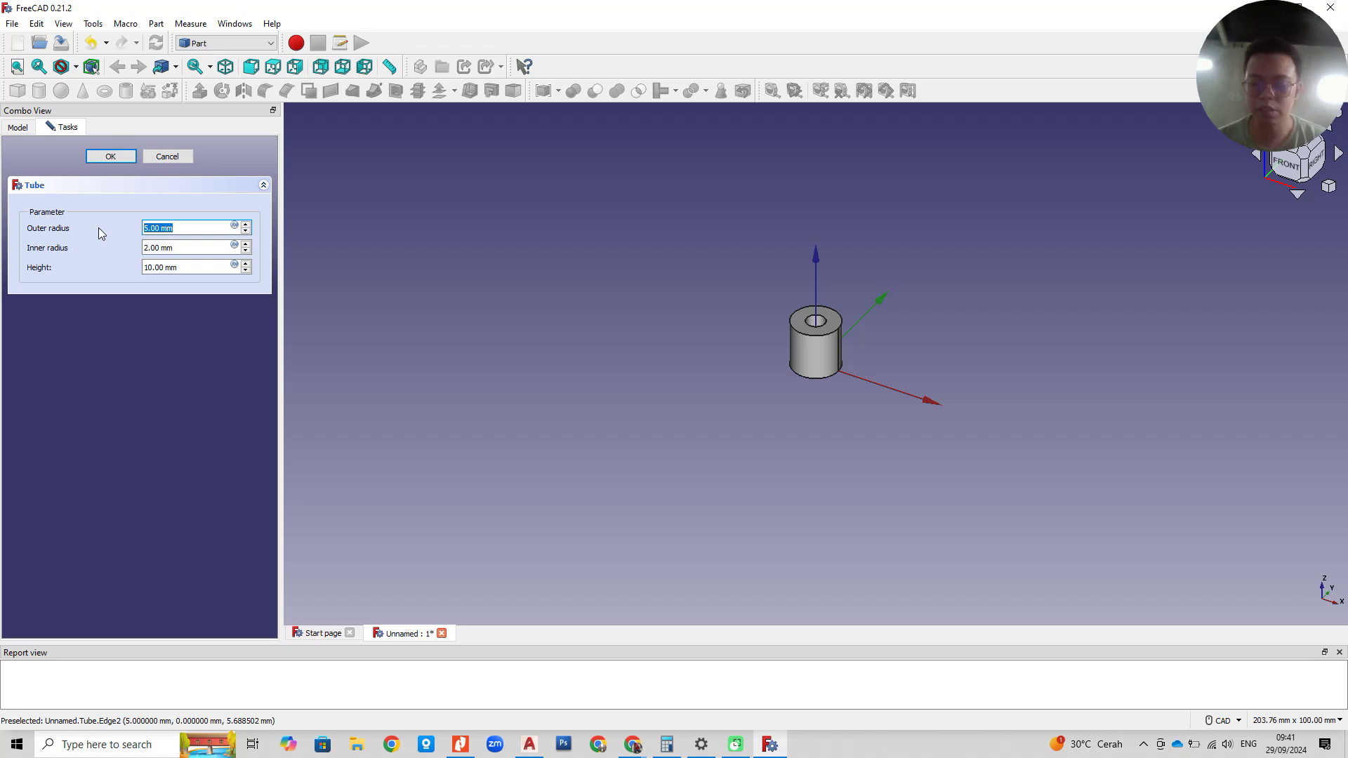
type("16")
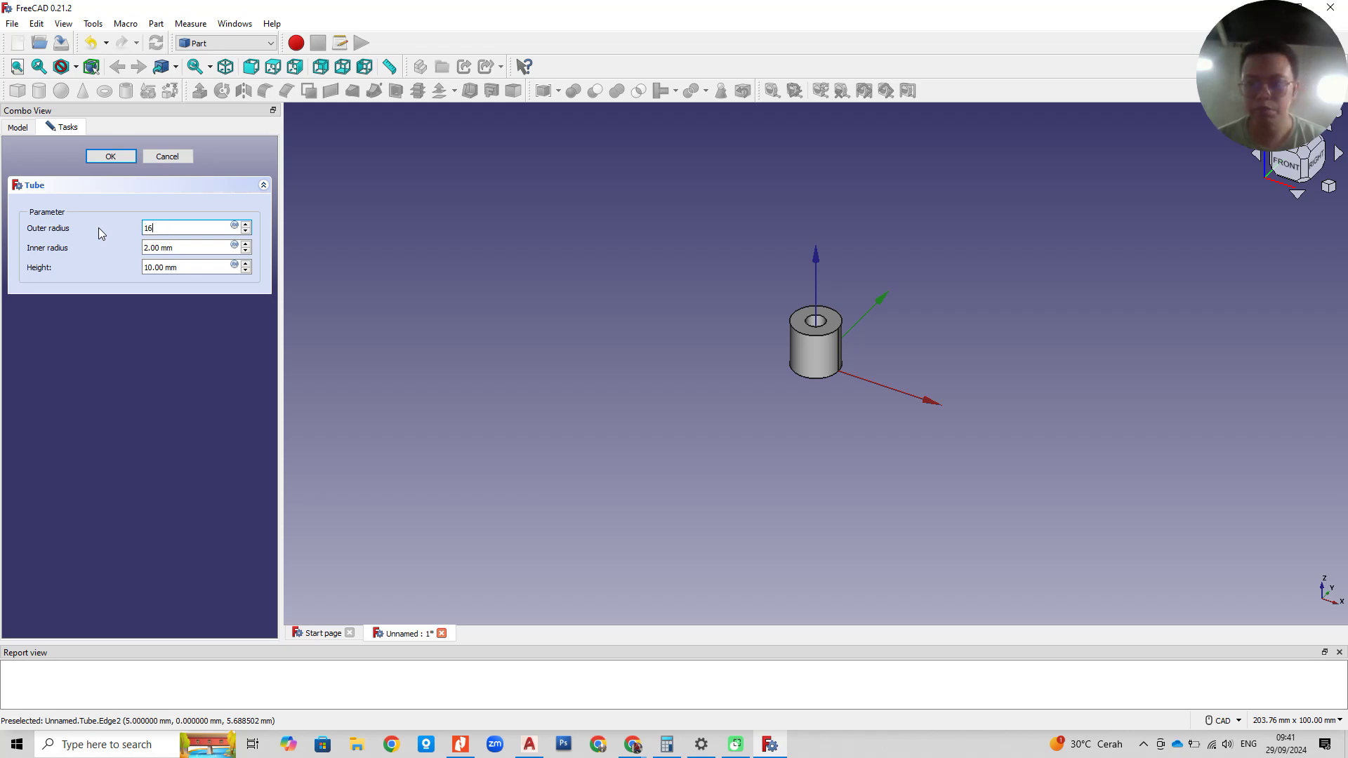
type("8.275")
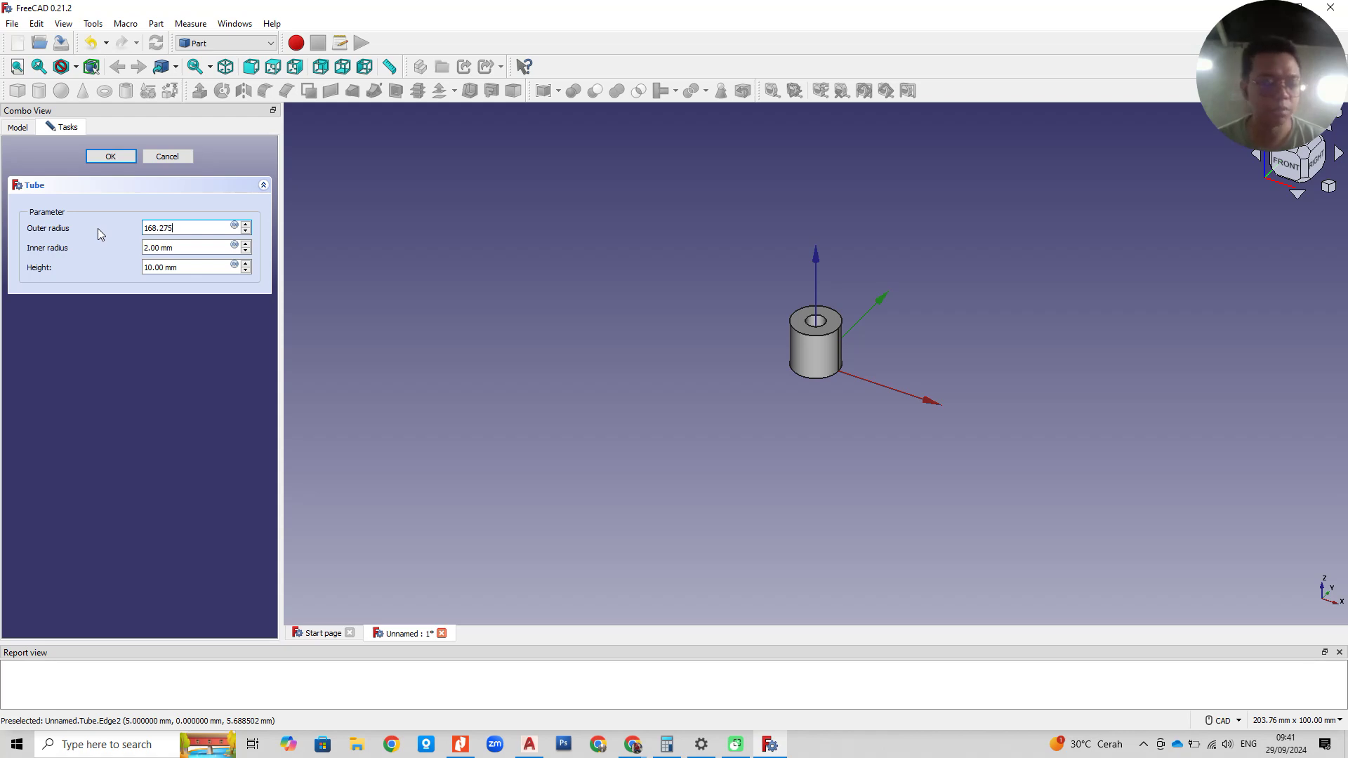
key("Tab")
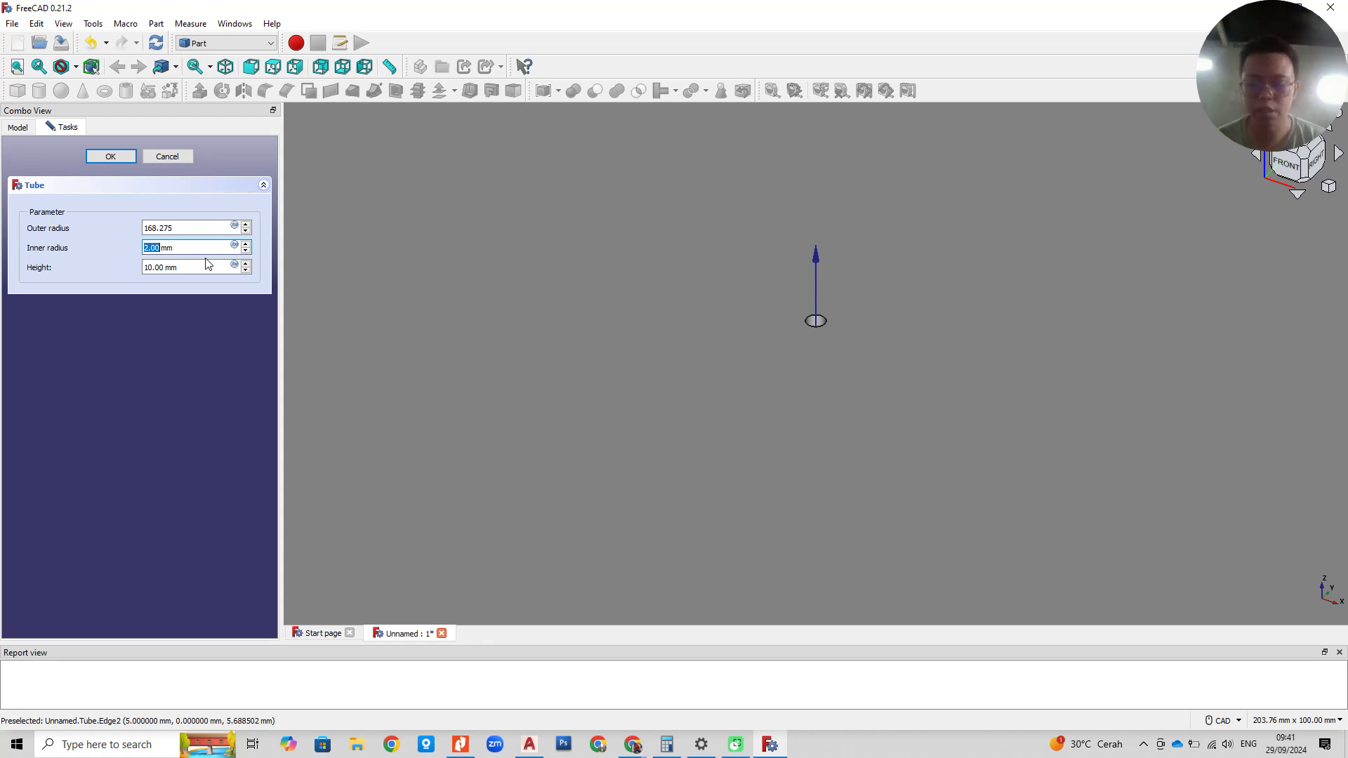
type("1")
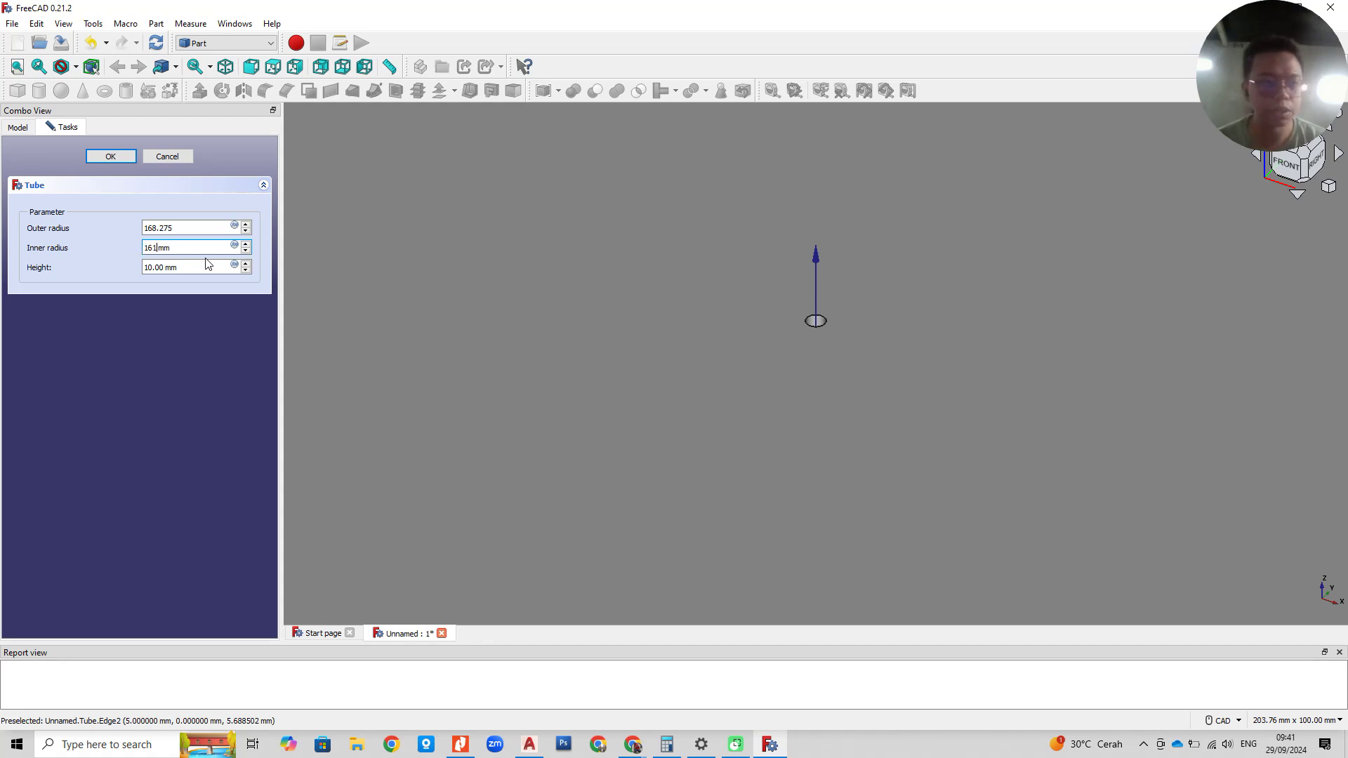
type("61.475")
key("Tab")
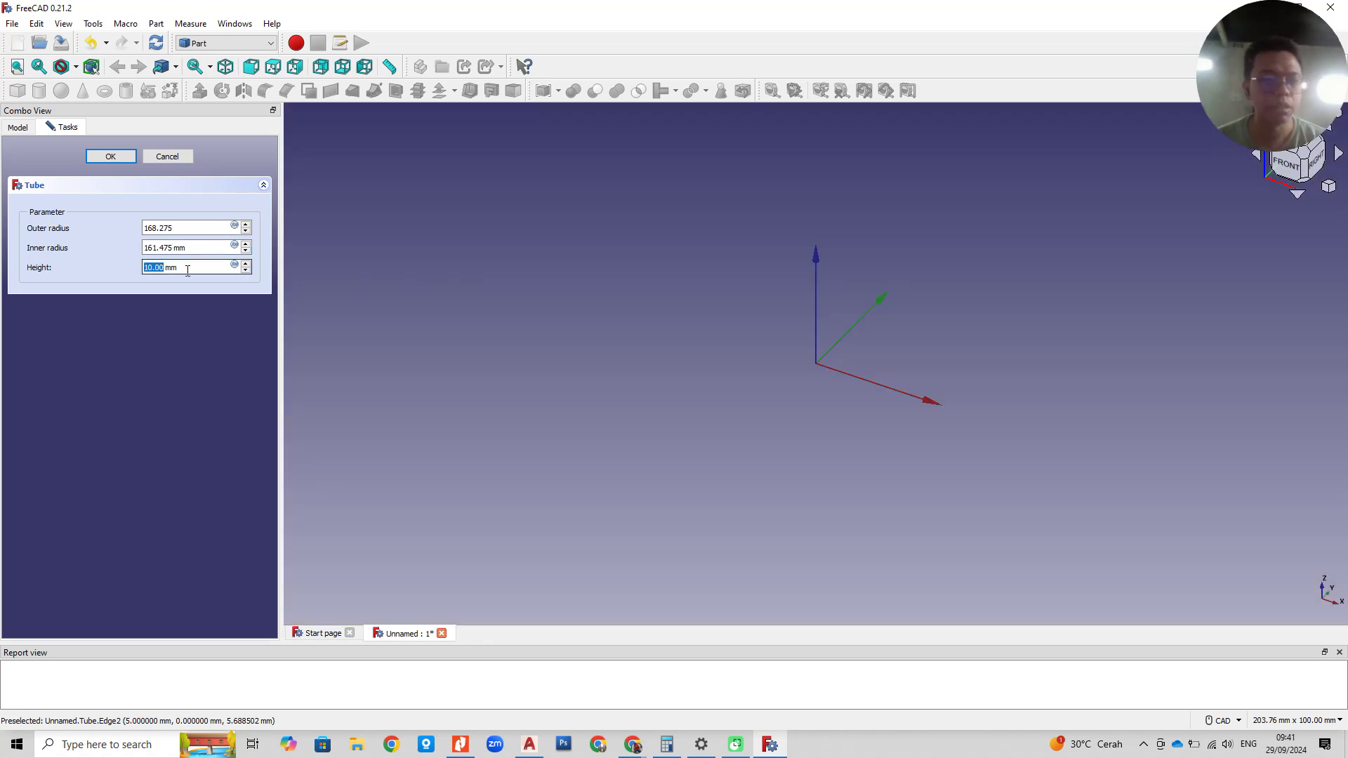
type("40")
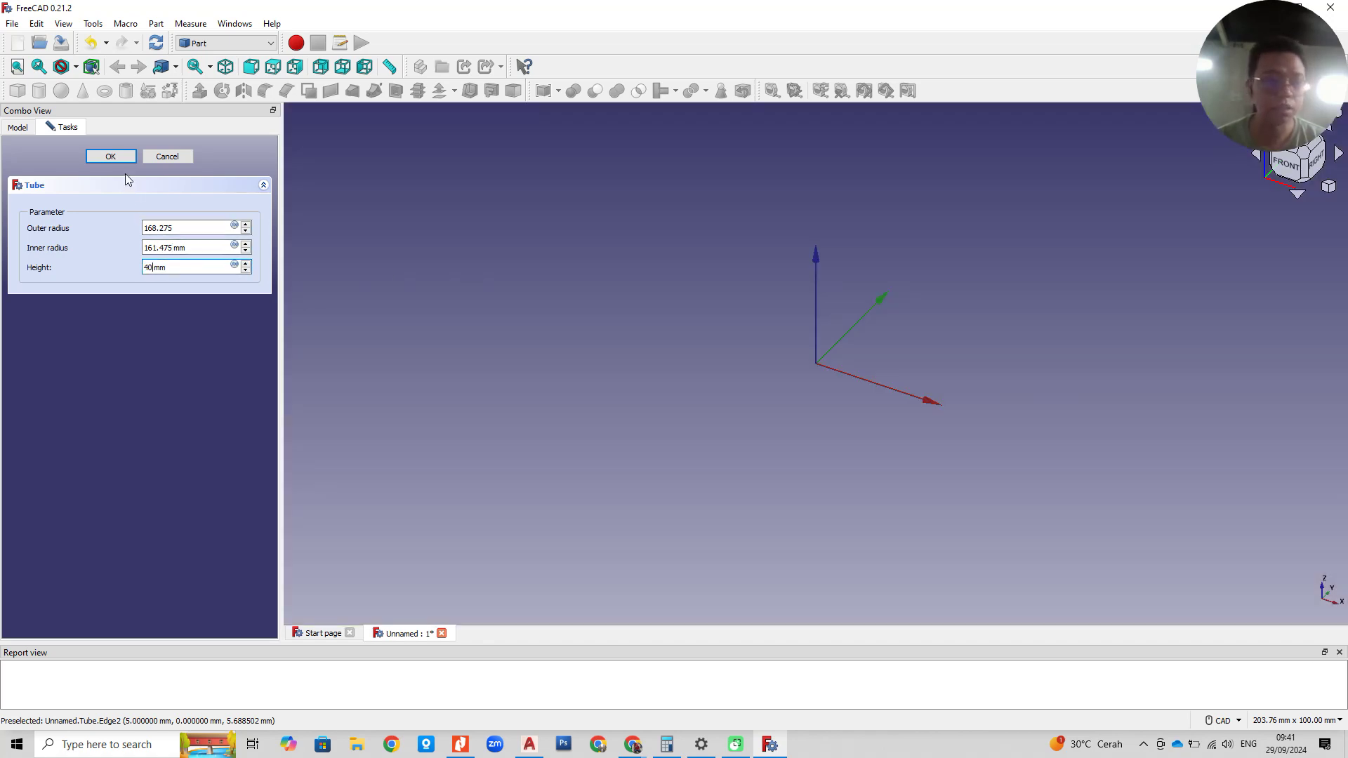
type("00")
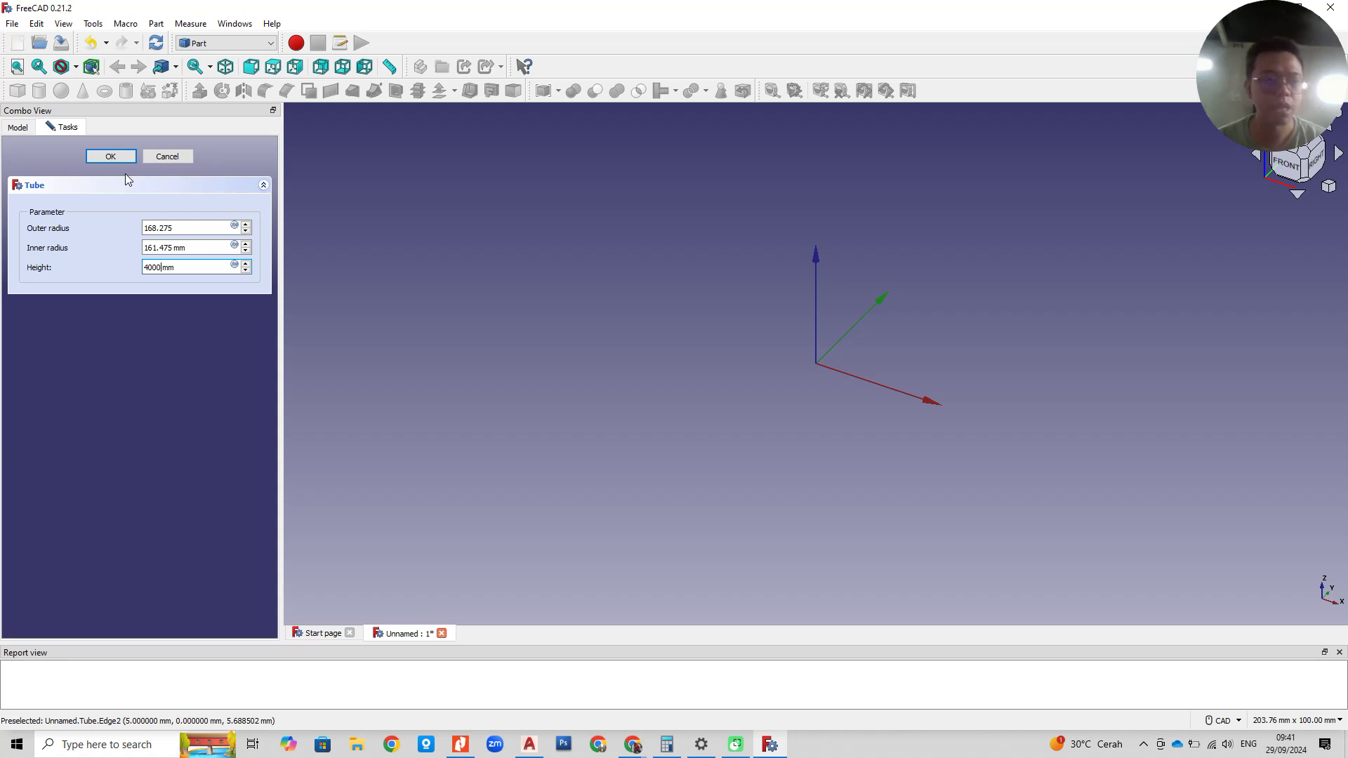
left_click(129, 158)
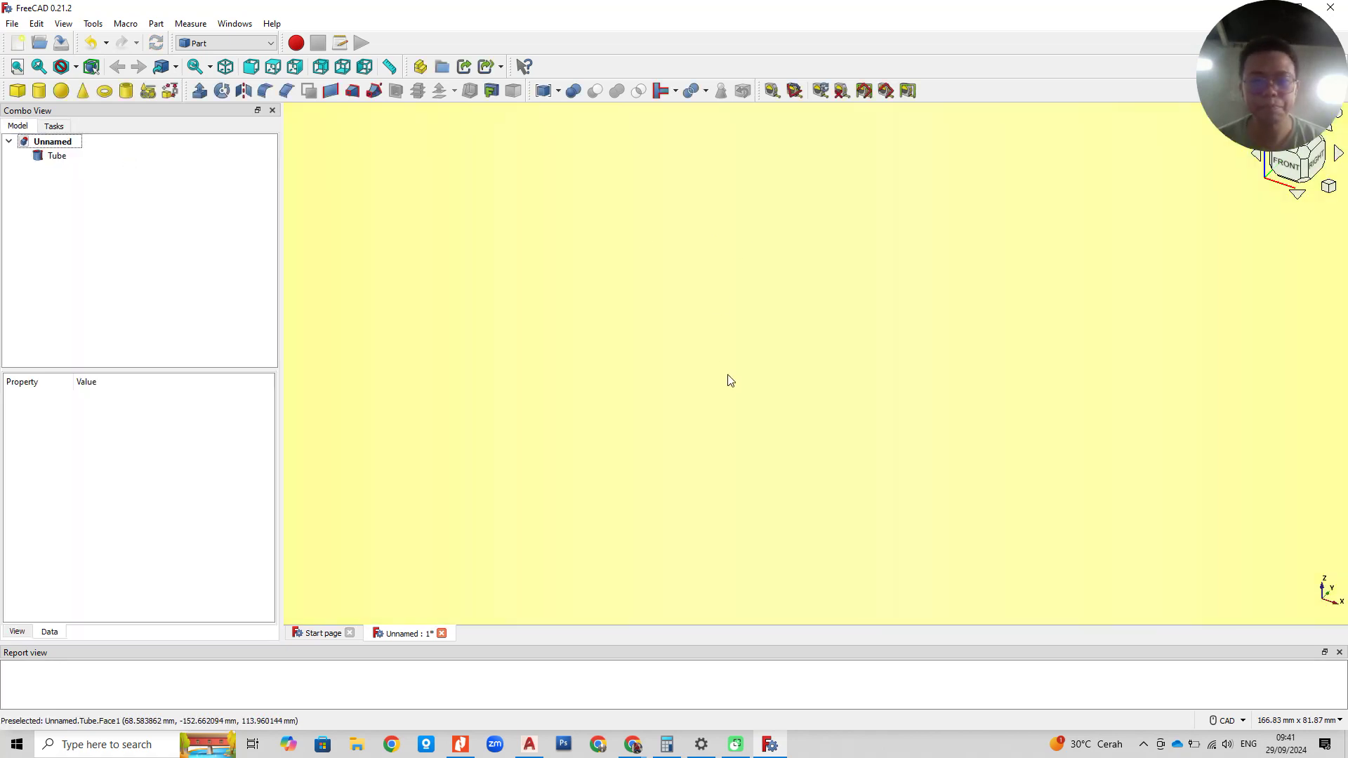
Step: Transform the tube in front view, rotating it 90° about the Y axis so that it lies along the X axis
scroll(728, 379, "down", 4)
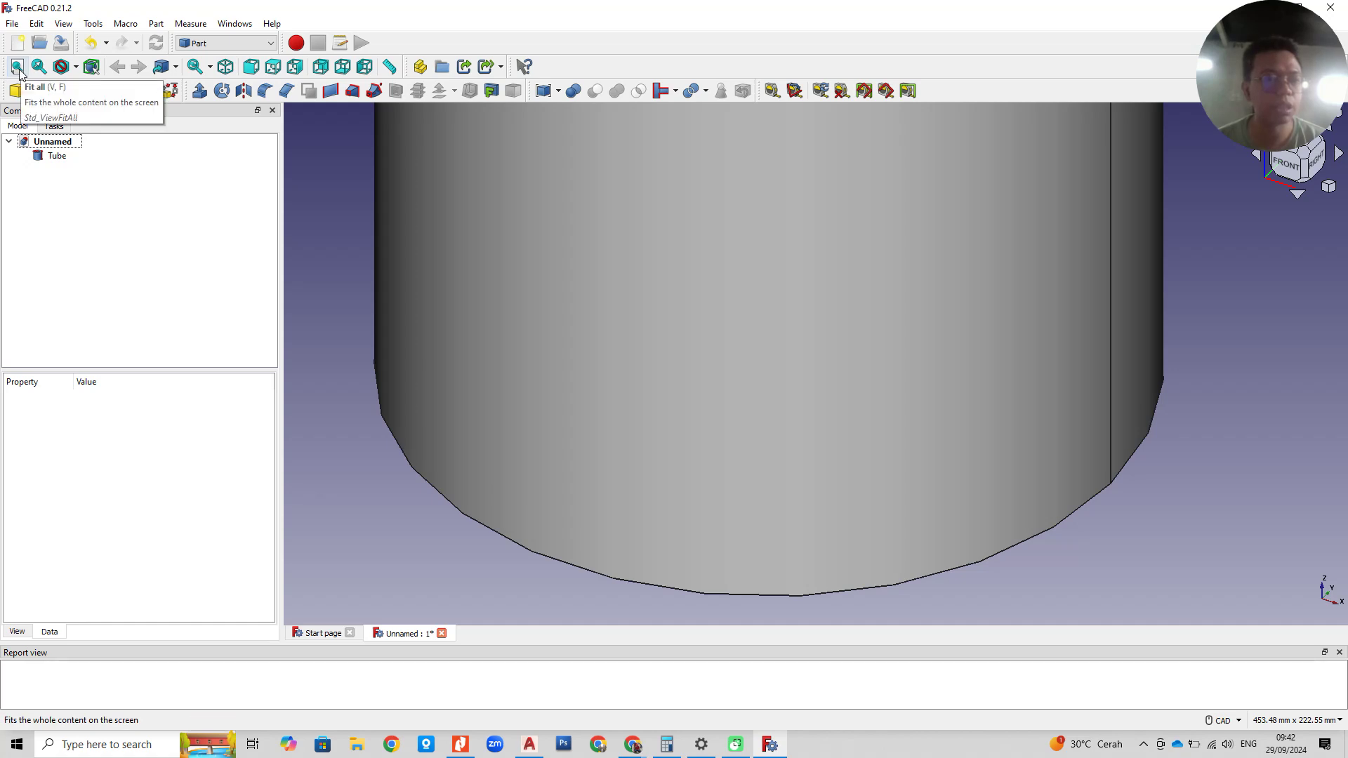
left_click(17, 67)
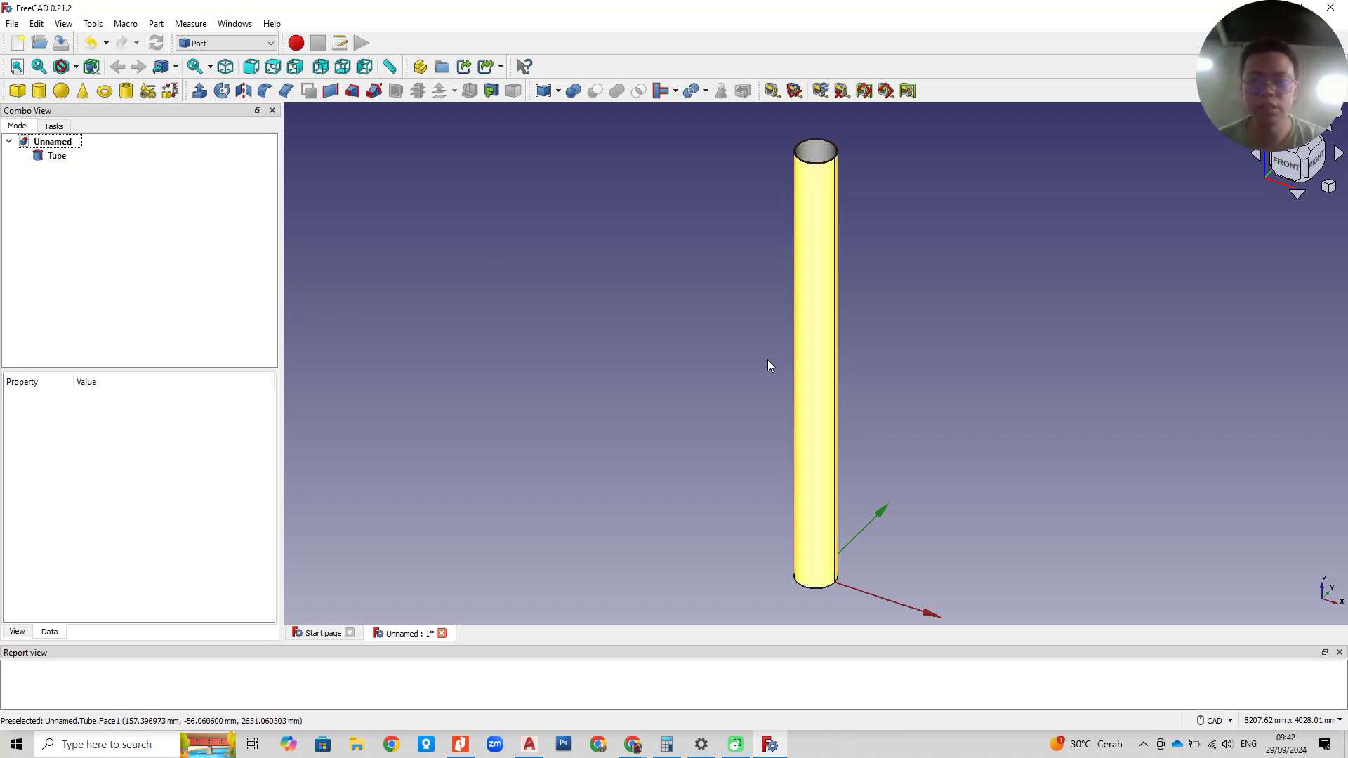
left_click(64, 165)
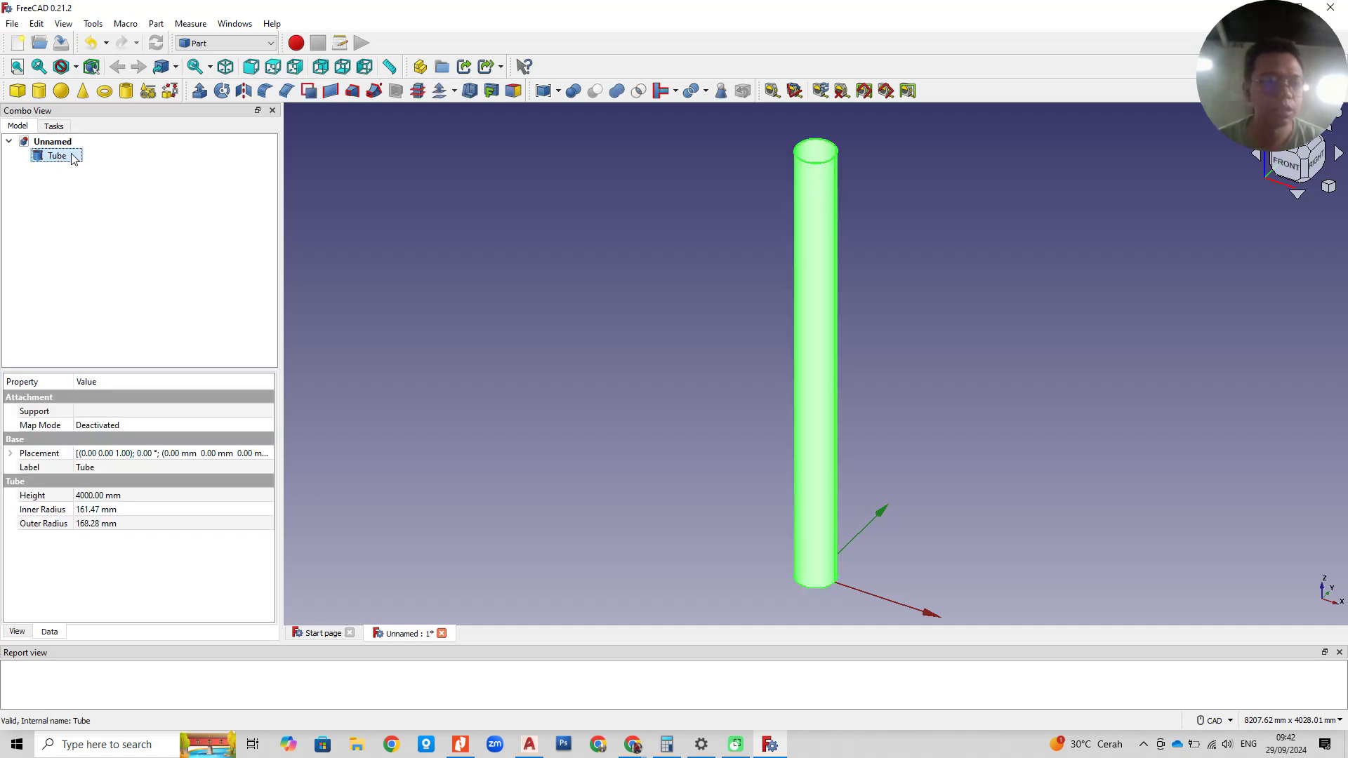
right_click(69, 158)
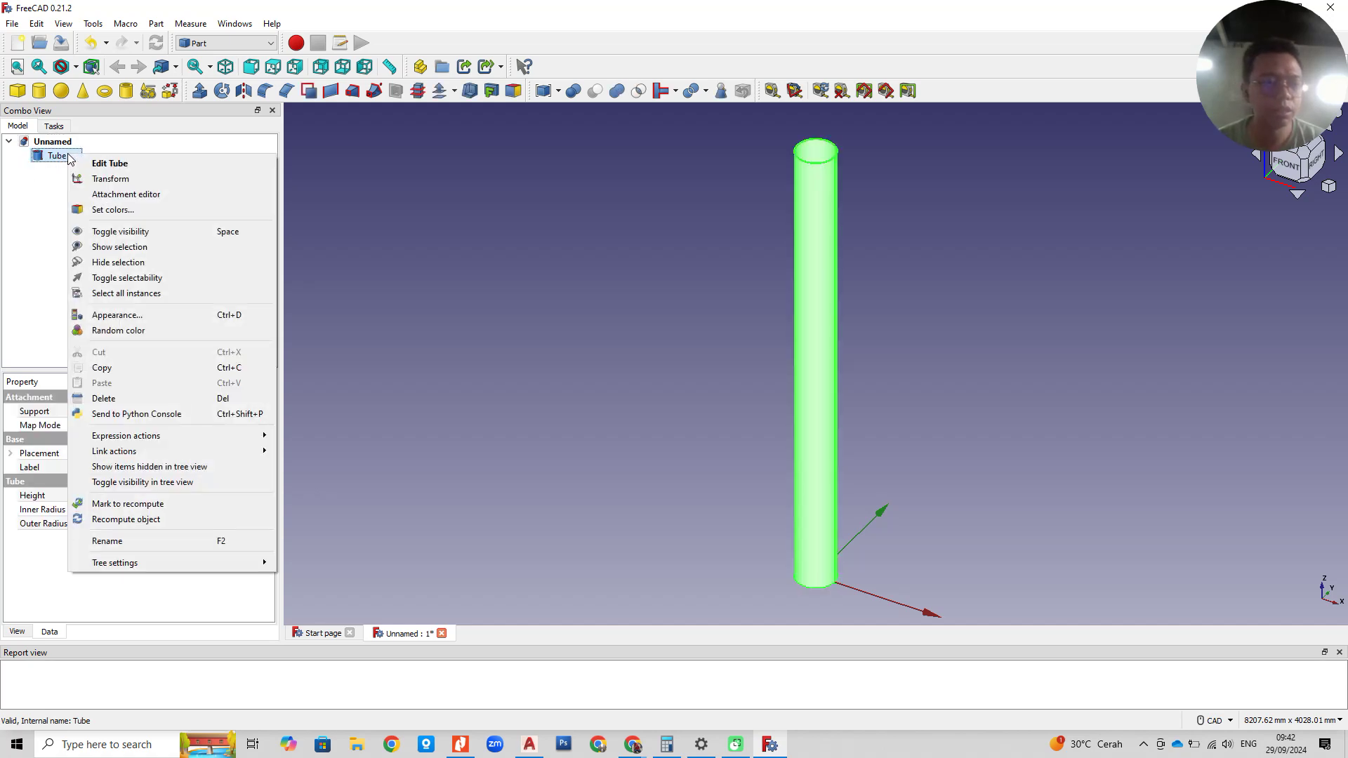
left_click(118, 179)
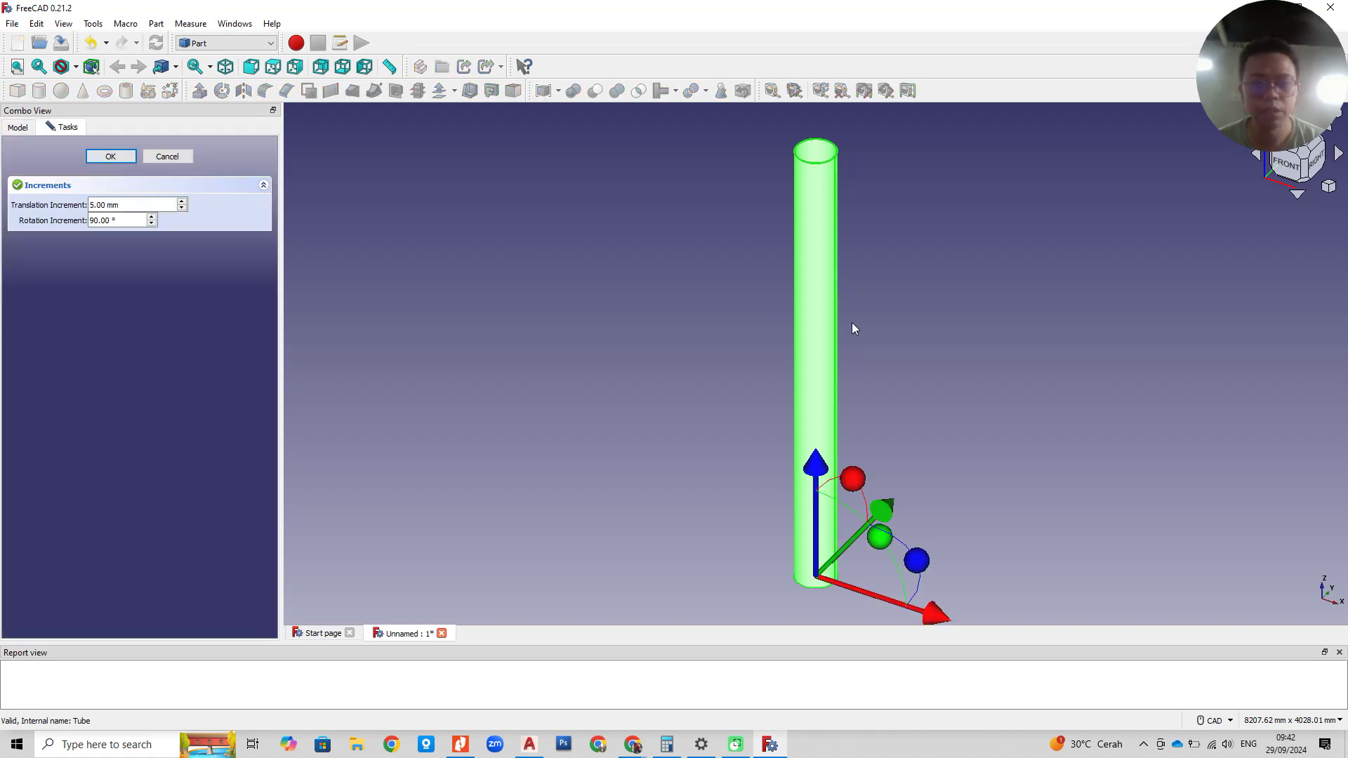
left_click(1292, 174)
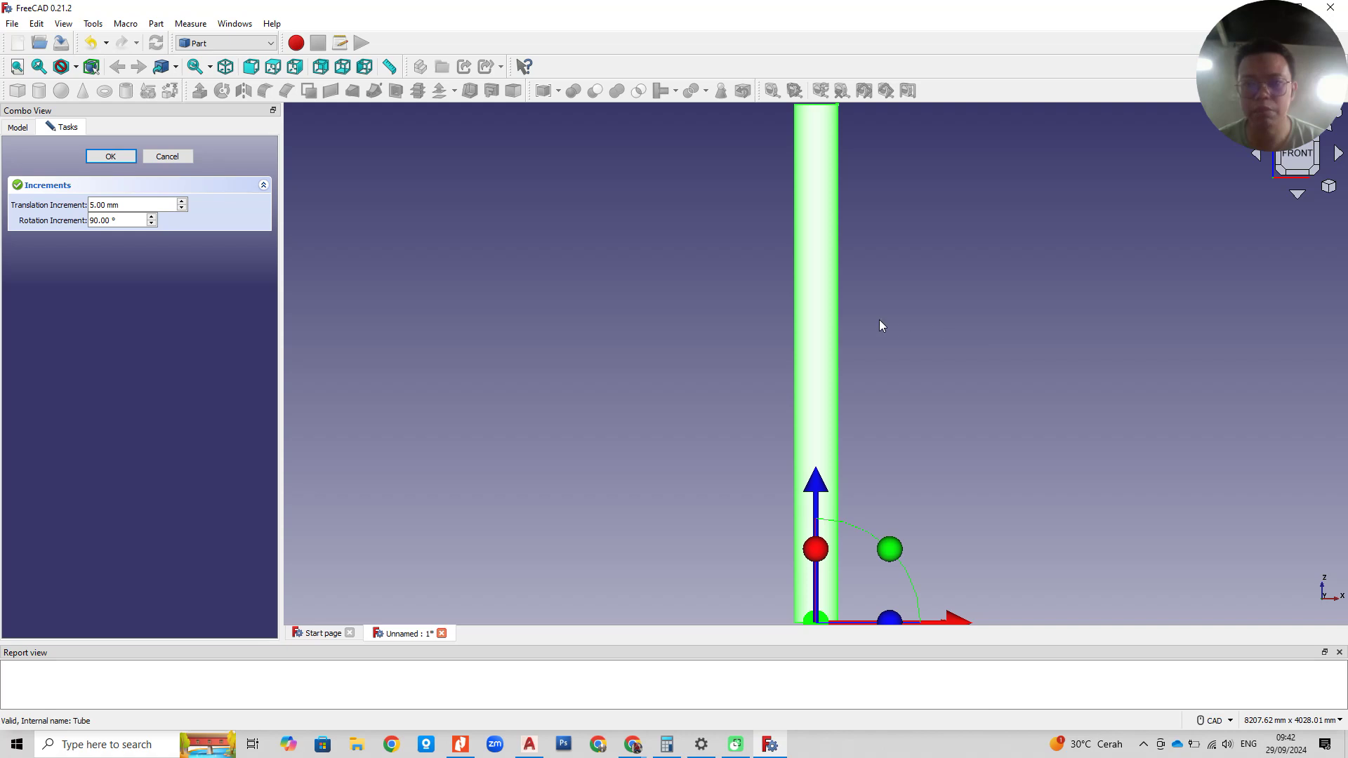
scroll(904, 343, "down", 2)
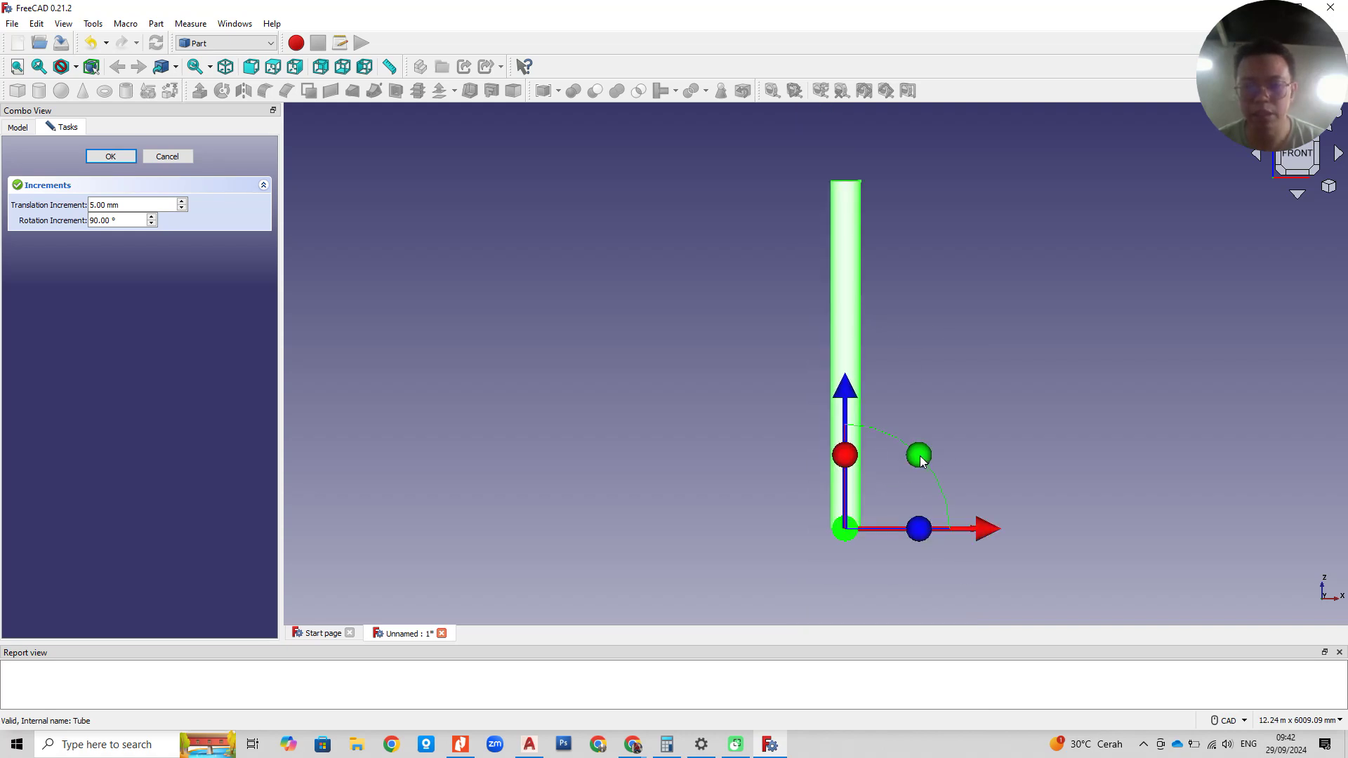
right_click(919, 457)
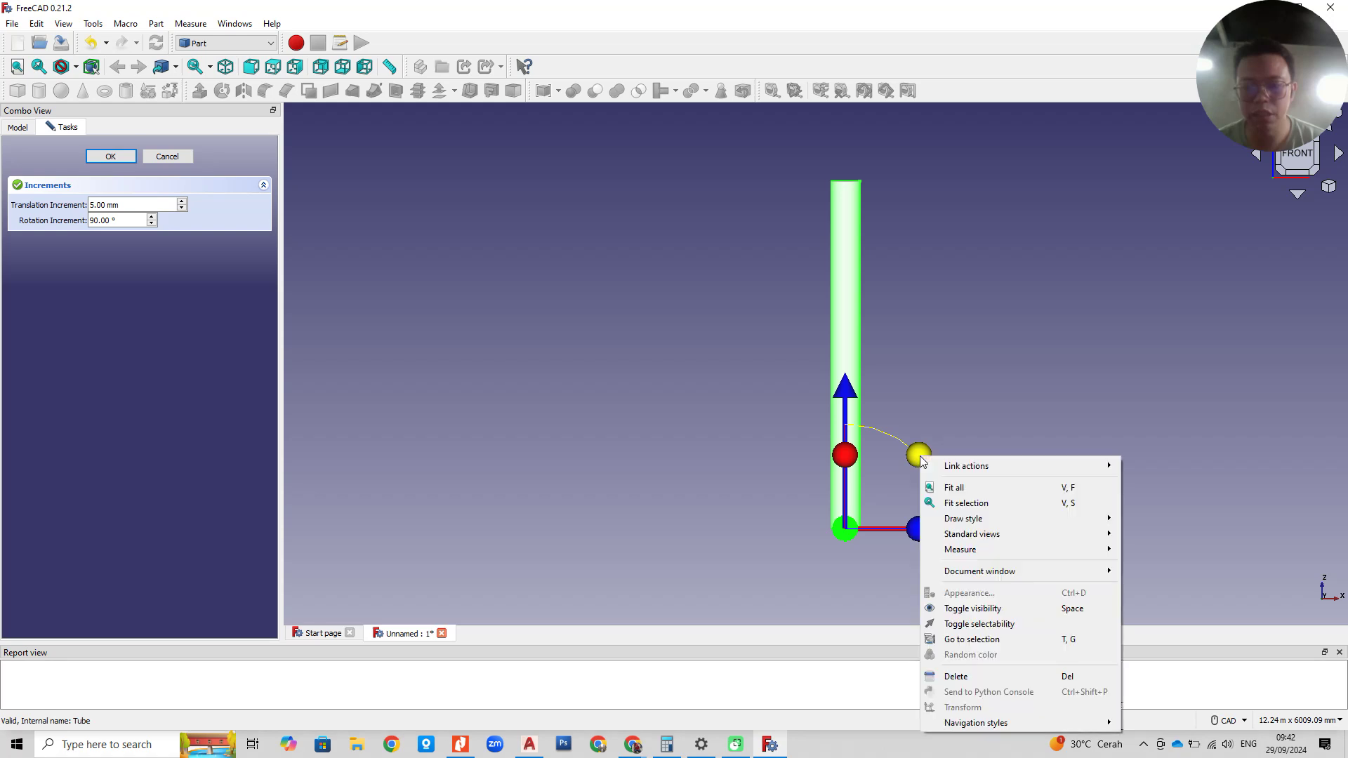
left_click(918, 456)
left_click_drag(919, 456, 952, 552)
scroll(1014, 566, "up", 1)
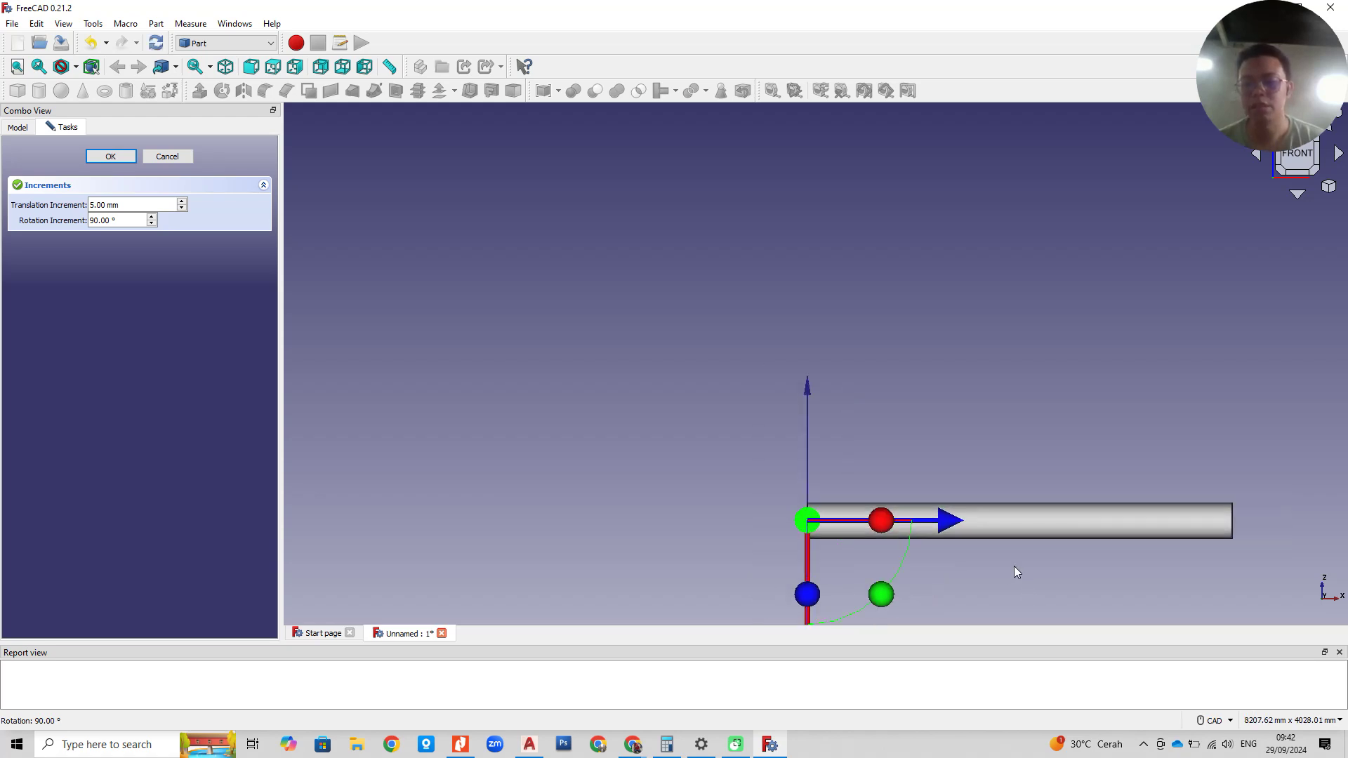
scroll(1018, 566, "down", 3)
scroll(1029, 566, "up", 2)
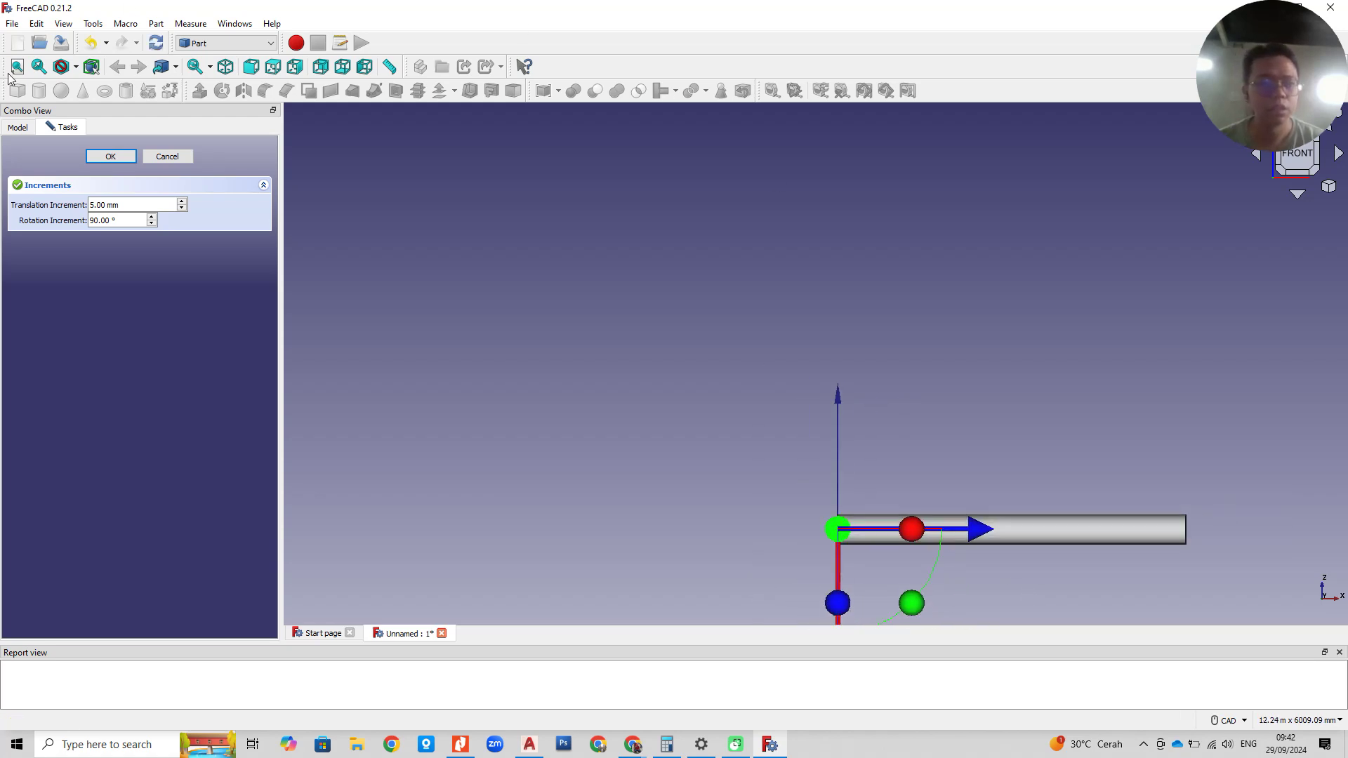
left_click(39, 66)
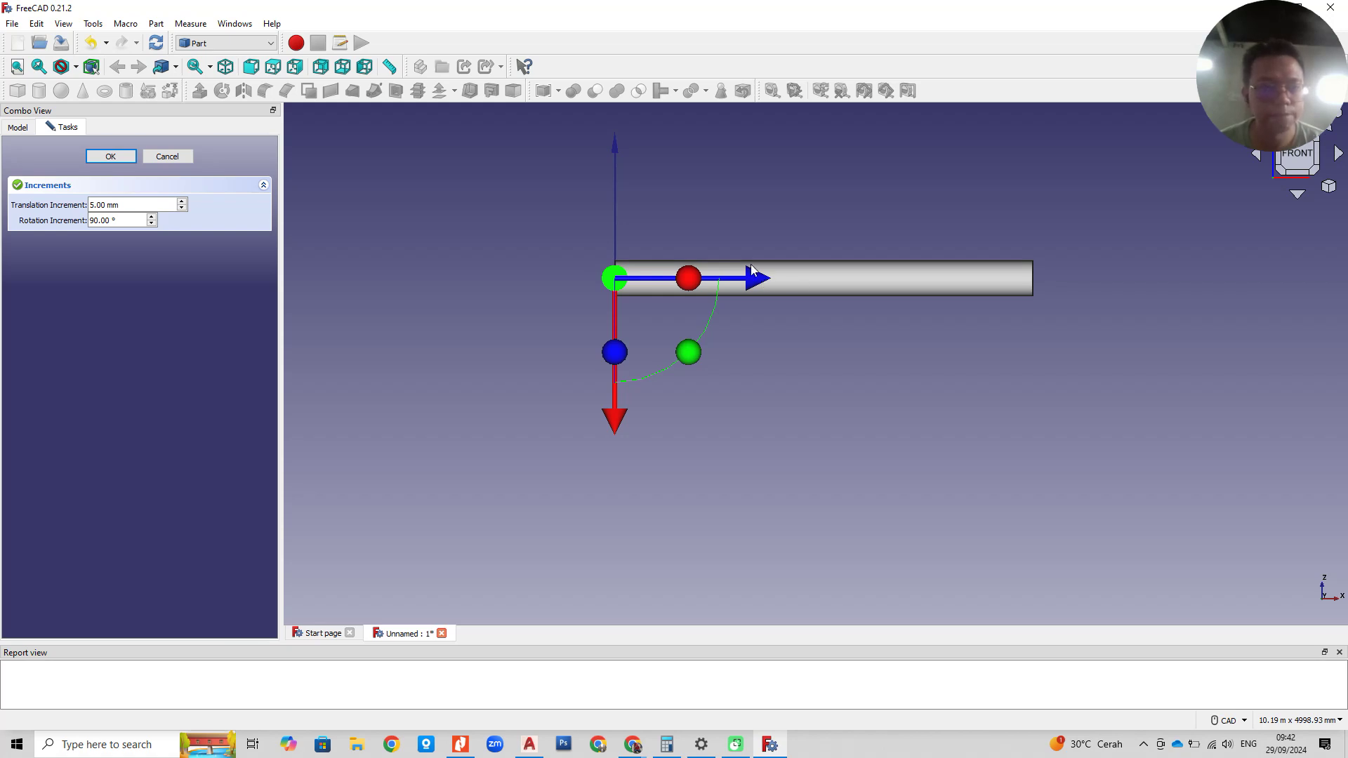
Step: Try to shift the tube 15 mm along the X axis, and undo the transformation
mouse_move(756, 278)
left_mouse_down()
mouse_move(702, 283)
mouse_move(761, 283)
left_mouse_up()
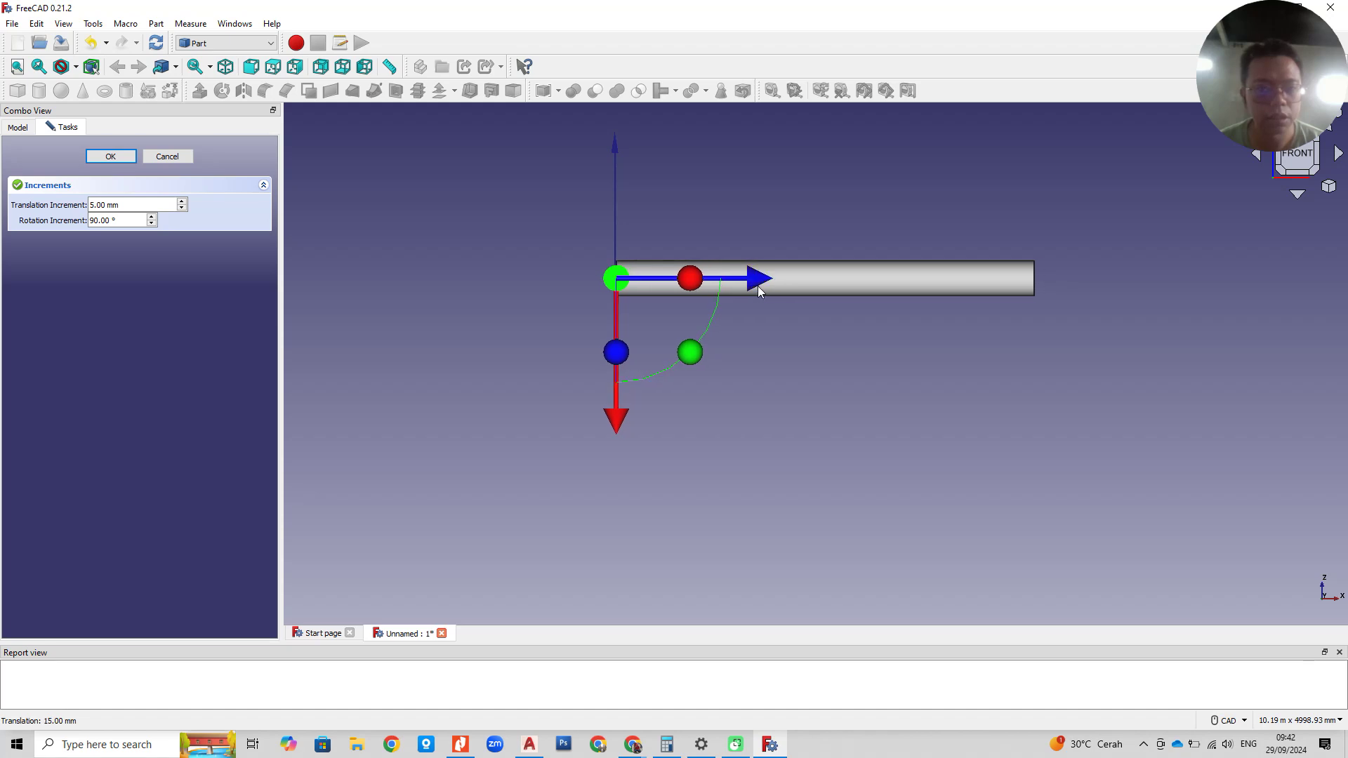
key("ctrl+z")
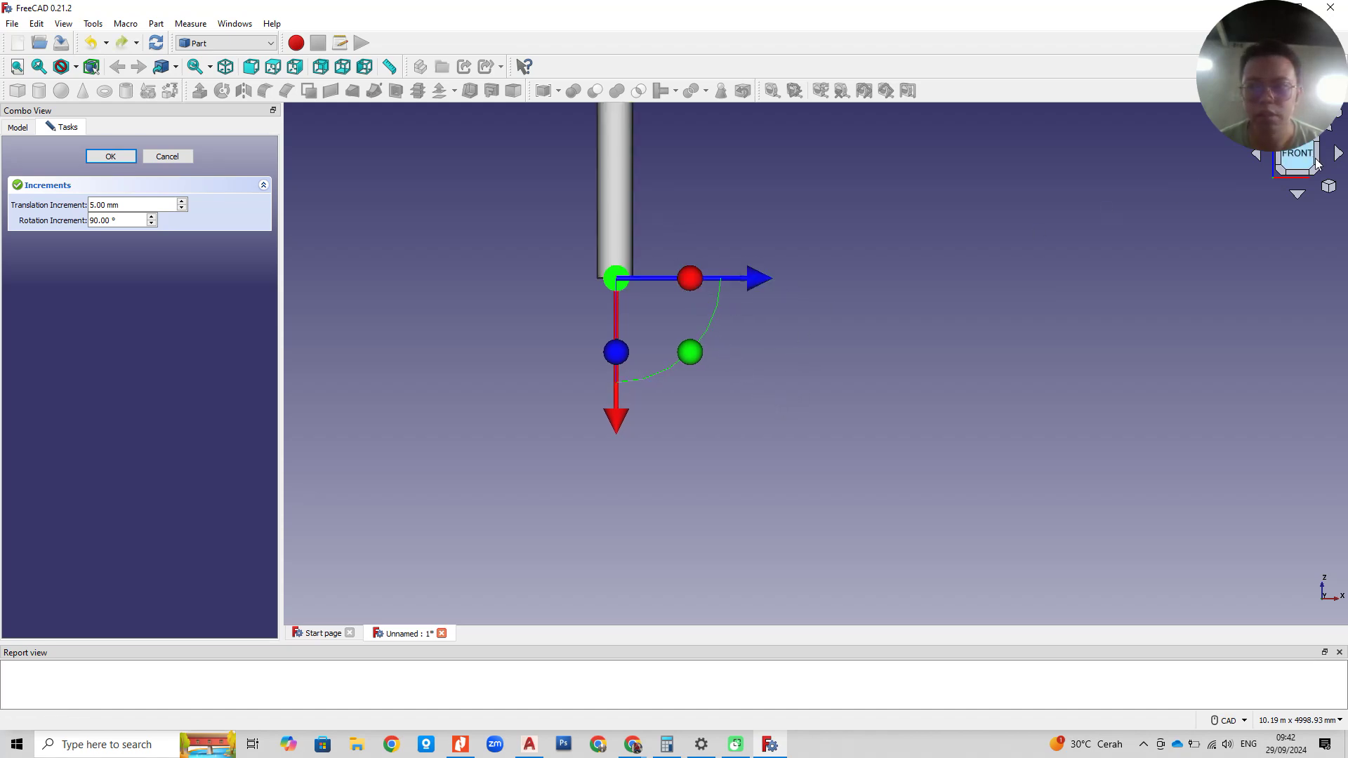
left_click(1298, 198)
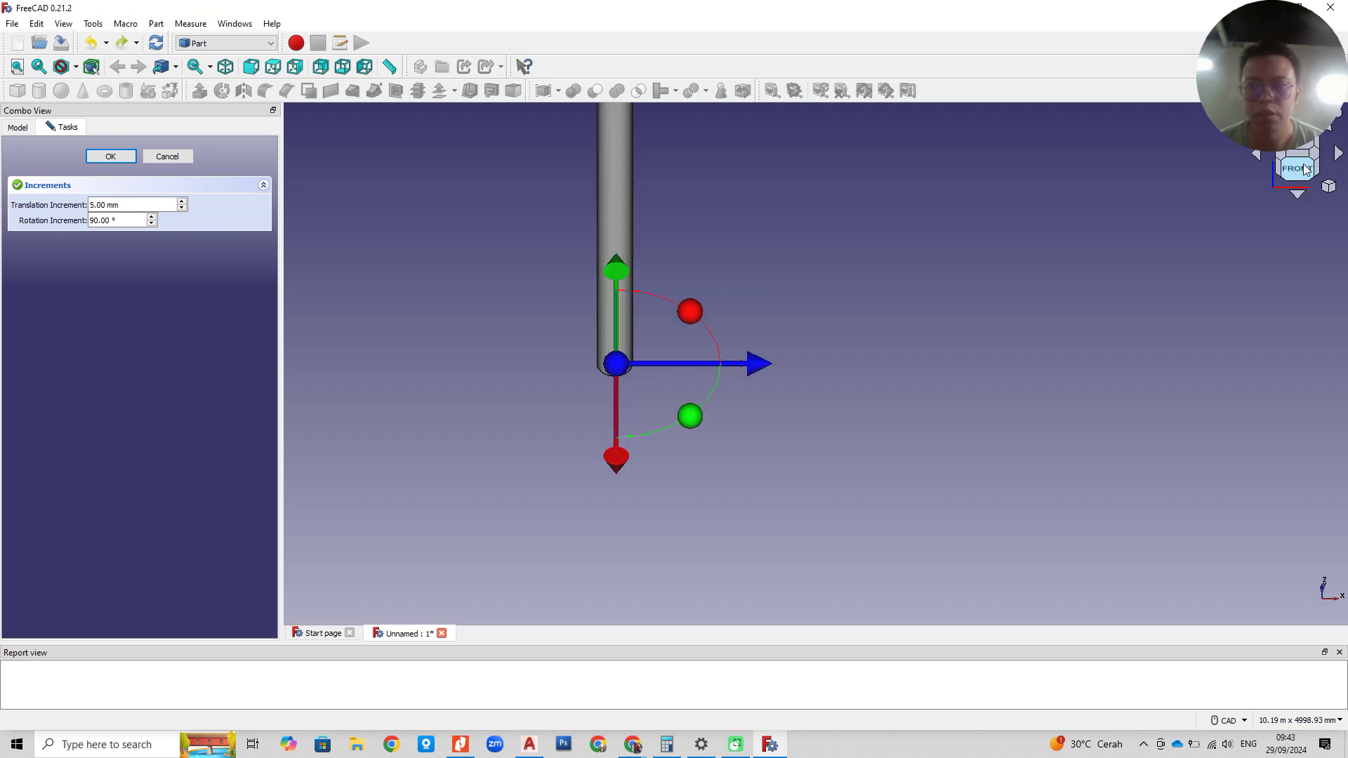
scroll(1296, 209, "up", 1)
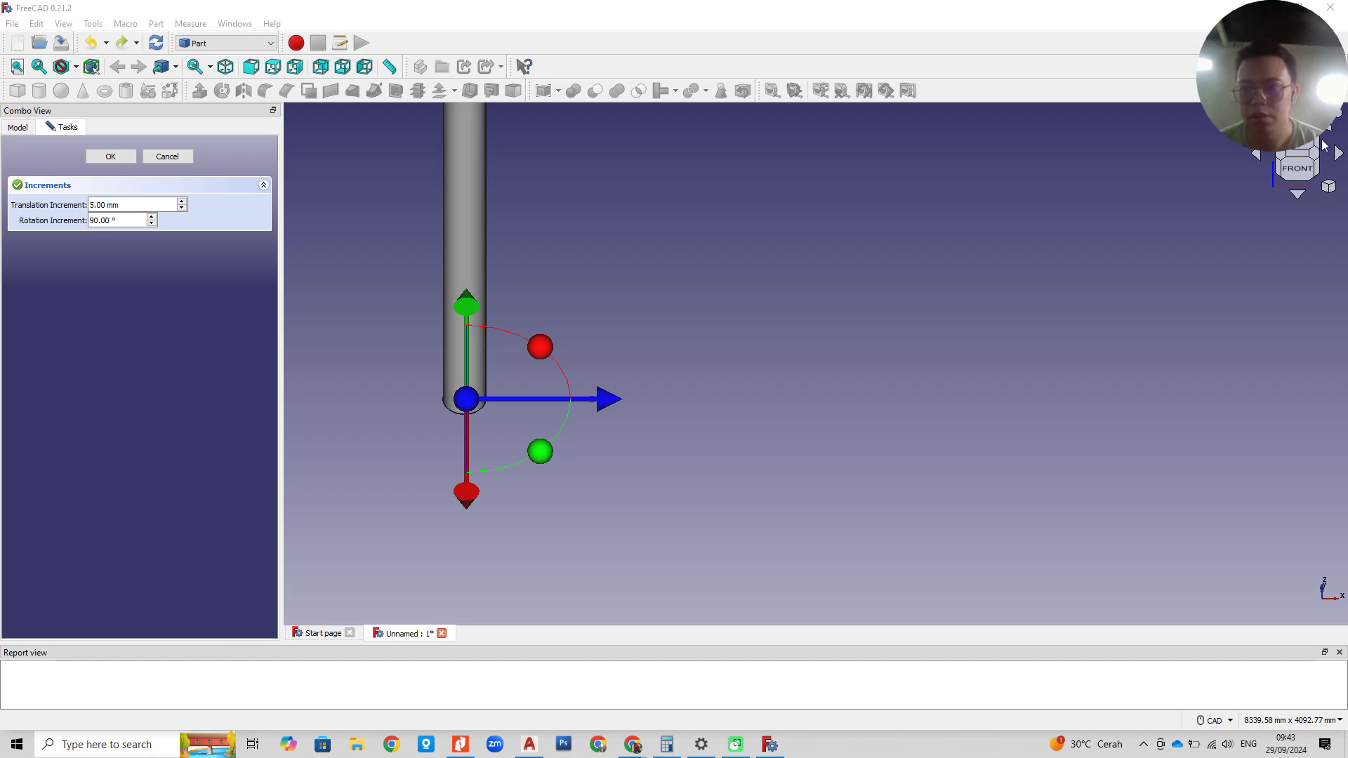
left_click(1297, 197)
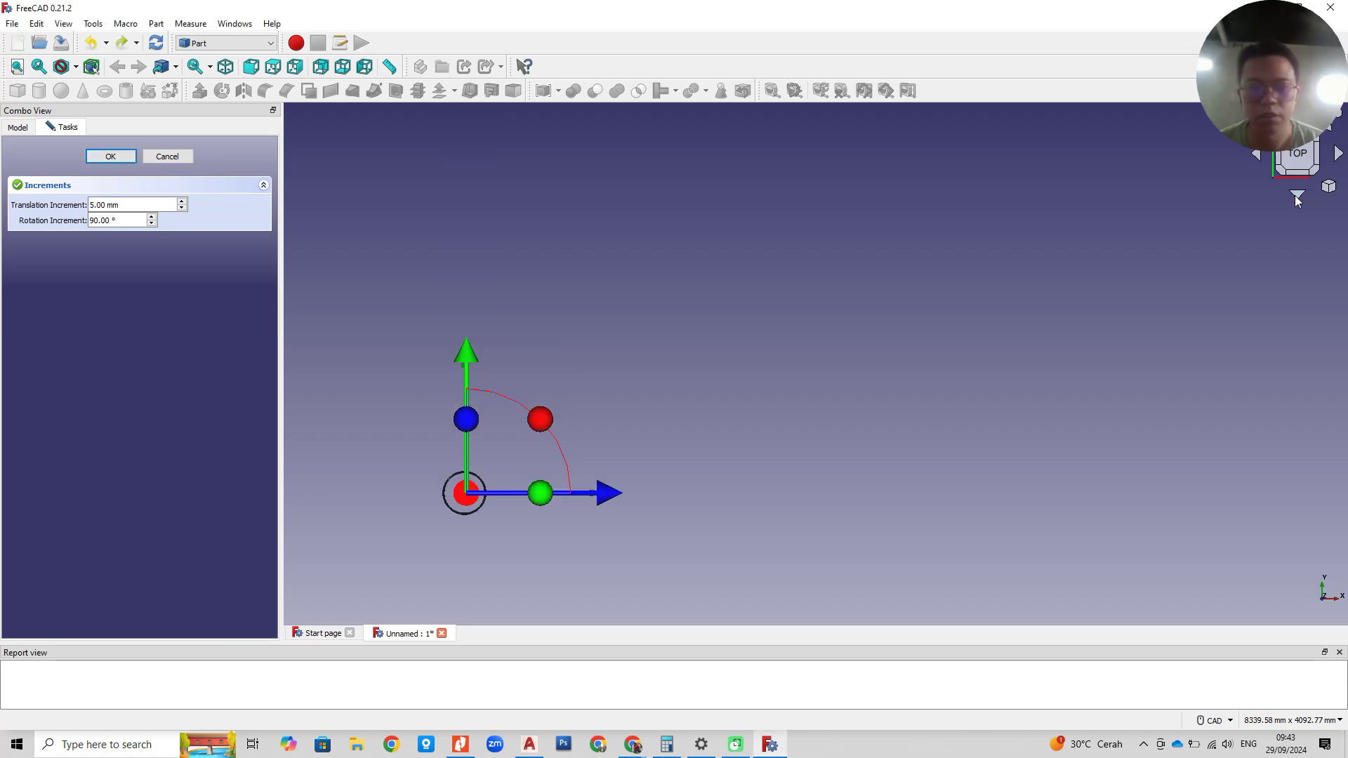
left_click(1297, 198)
left_click(1297, 197)
left_click(1297, 198)
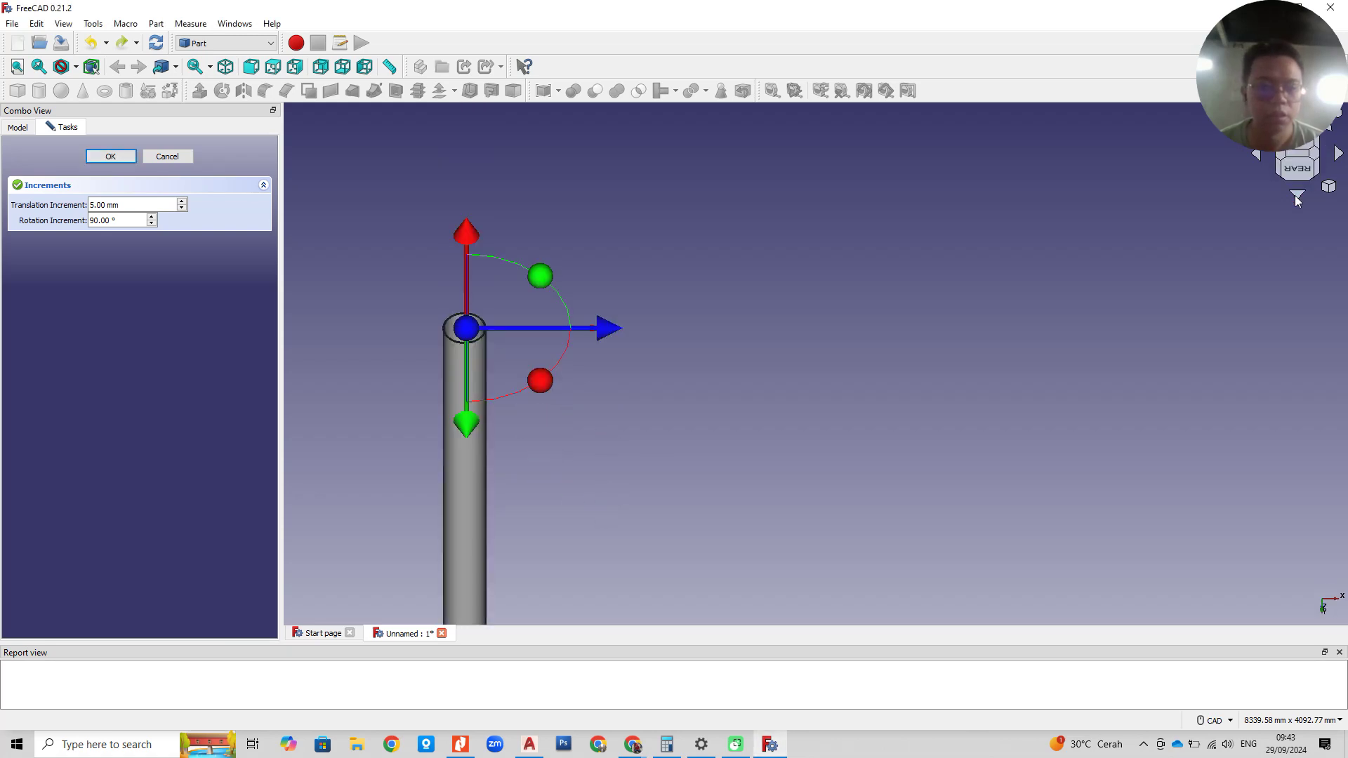
left_click(1297, 199)
left_click(1296, 198)
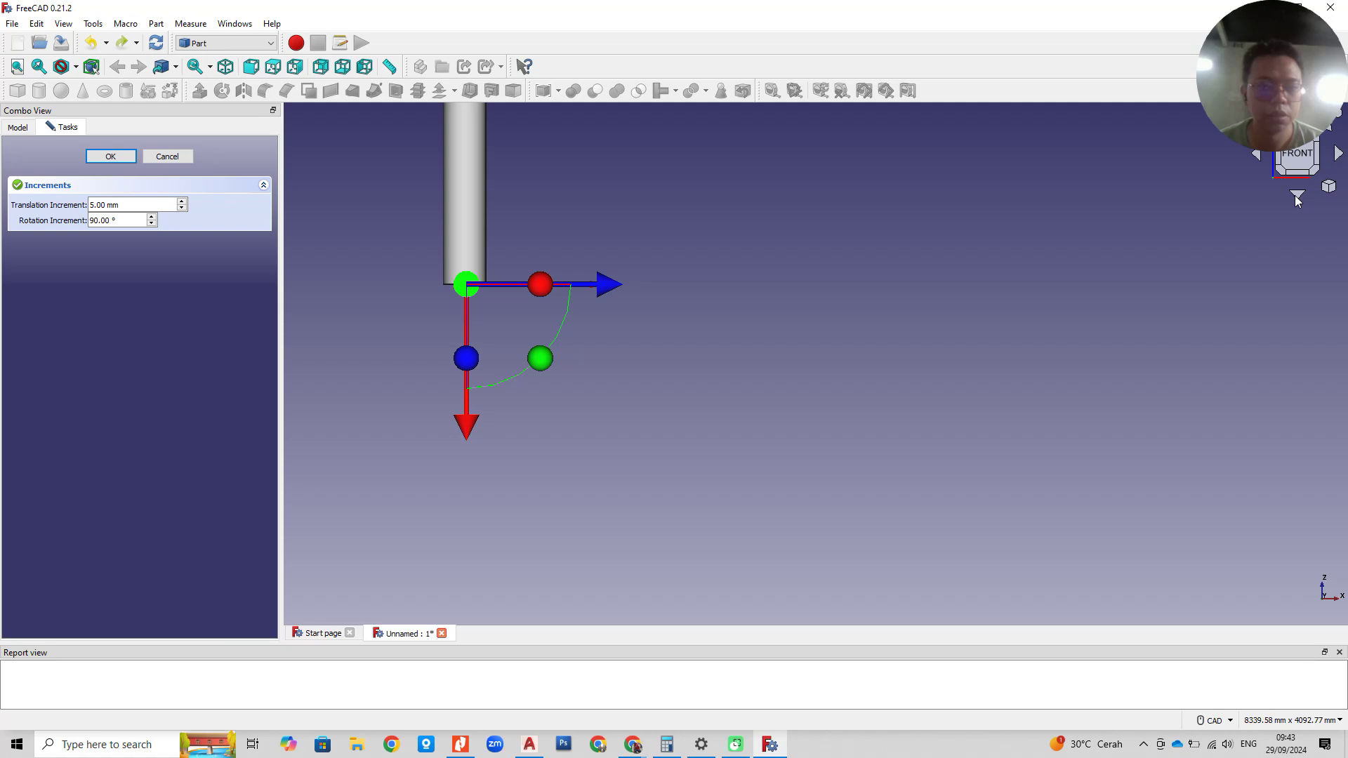
scroll(714, 311, "up", 3)
scroll(716, 302, "down", 7)
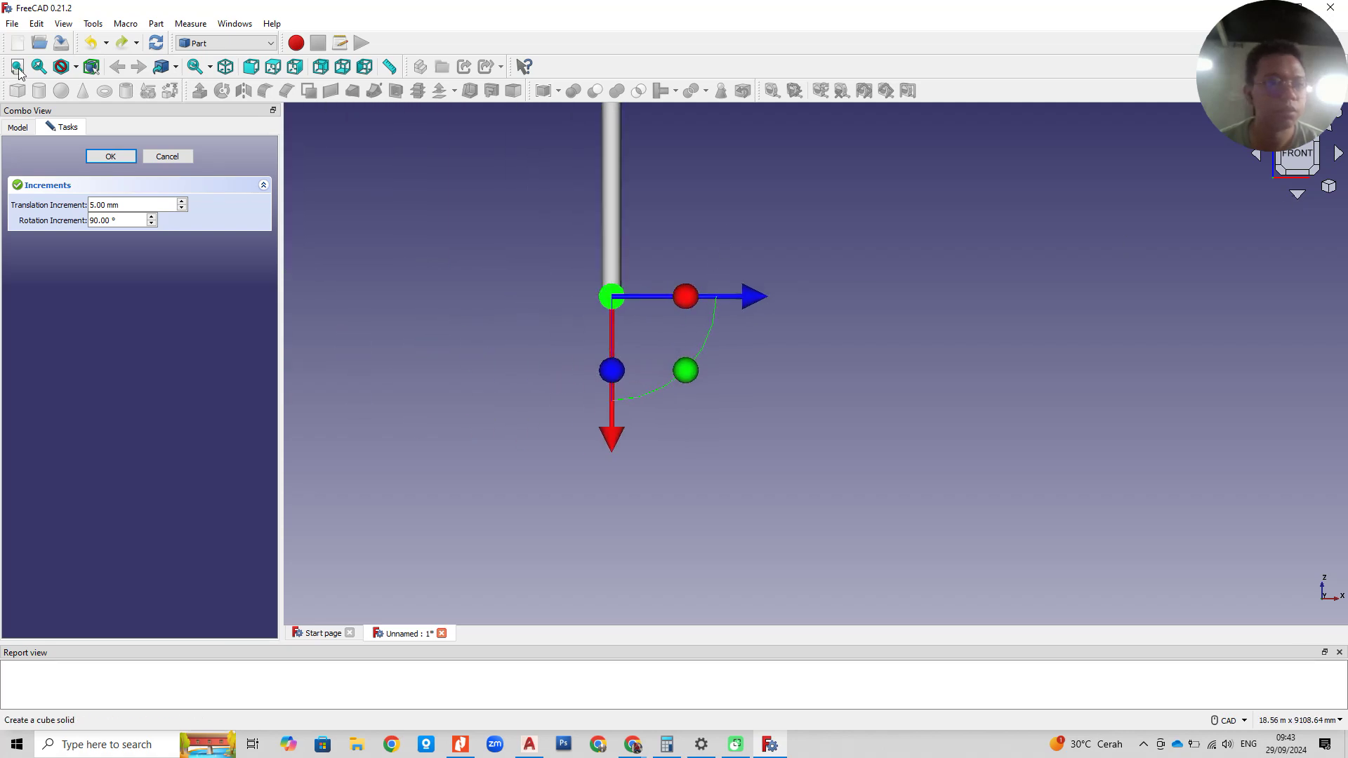
middle_click_drag(693, 146, 815, 256)
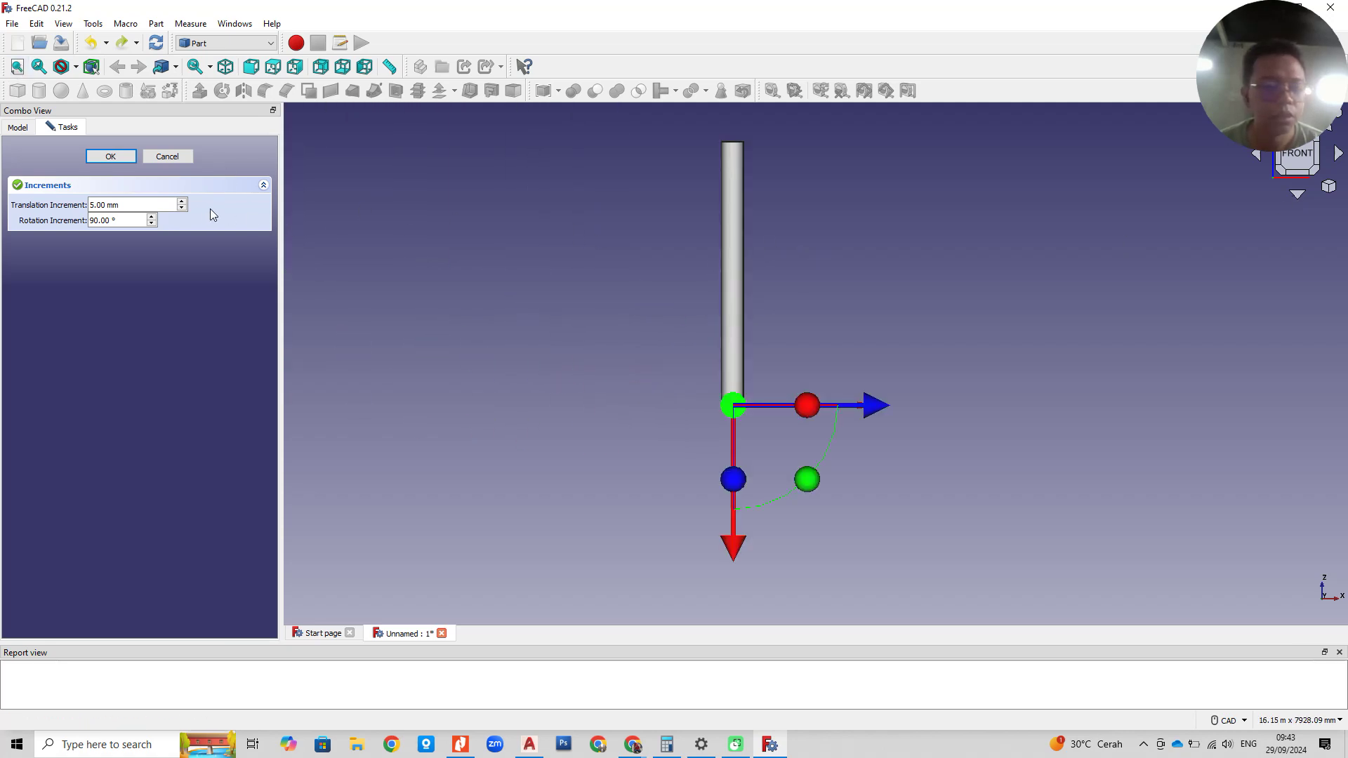
left_click(167, 157)
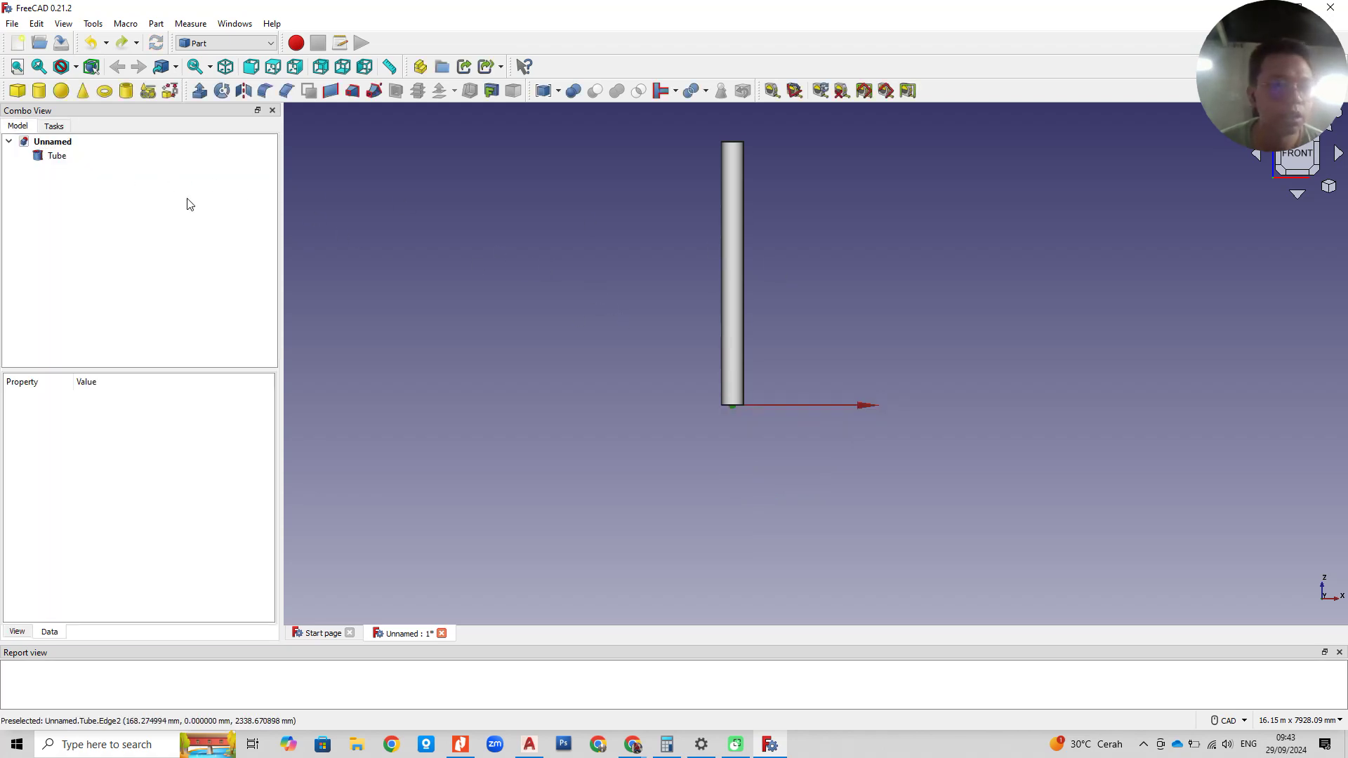
Step: Transform the tube by rotating it 90° about the Y axis, and set the translation increment to 2000 mm
right_click(62, 155)
left_click(103, 175)
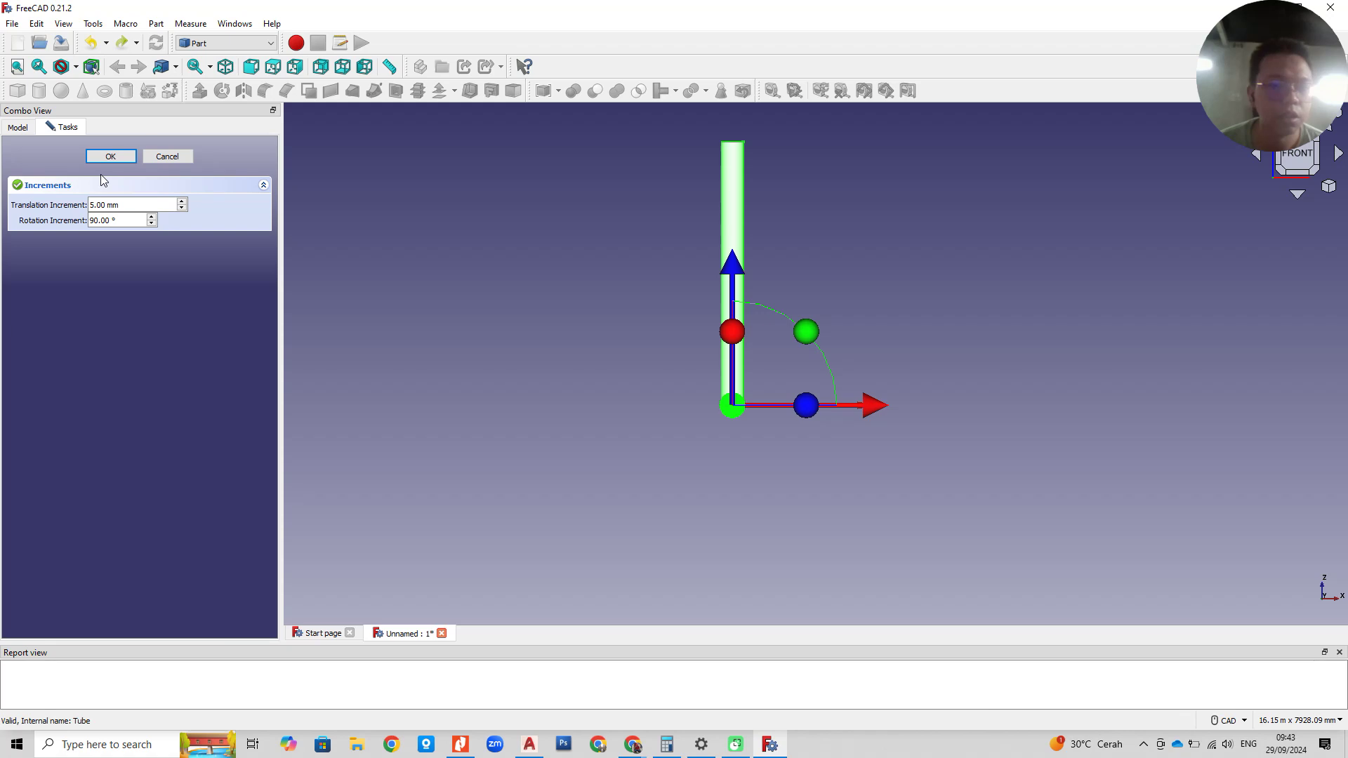
left_click_drag(811, 337, 854, 440)
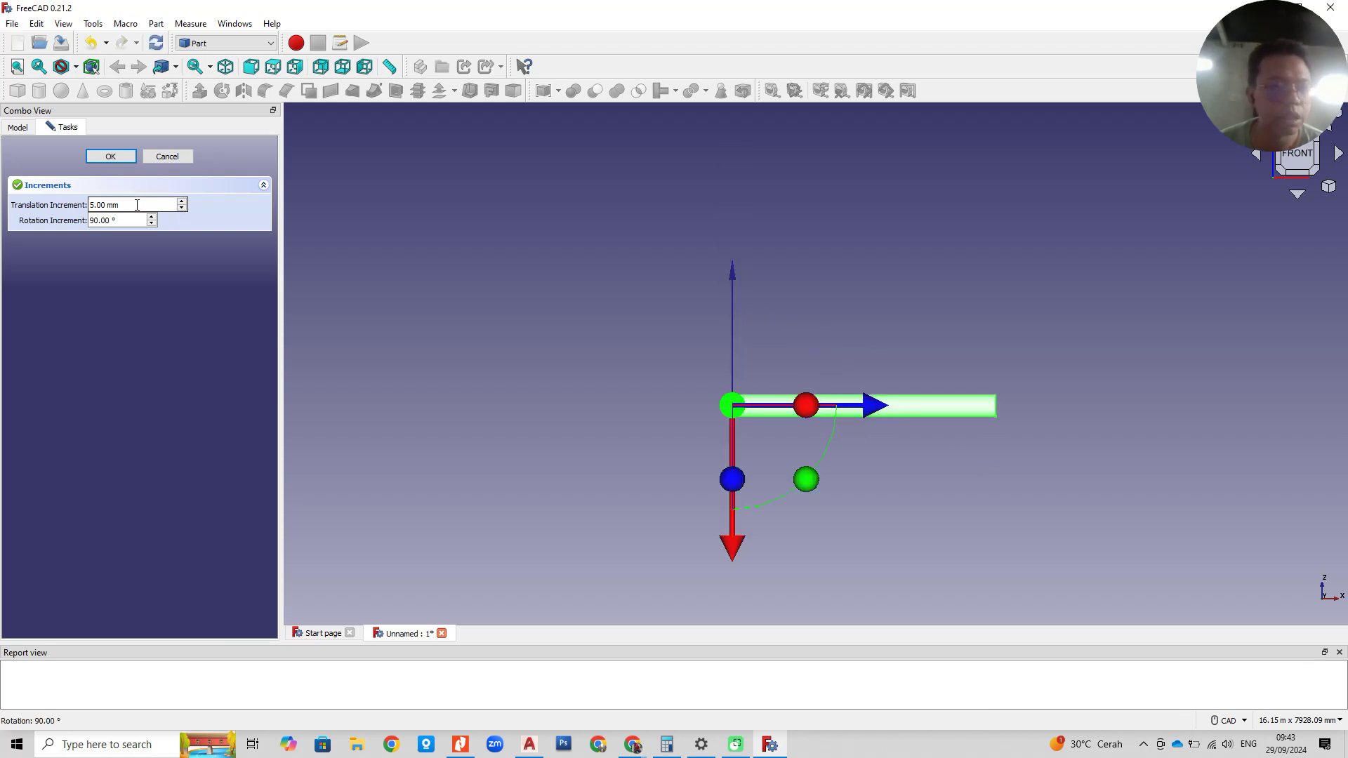
left_click_drag(137, 205, 84, 206)
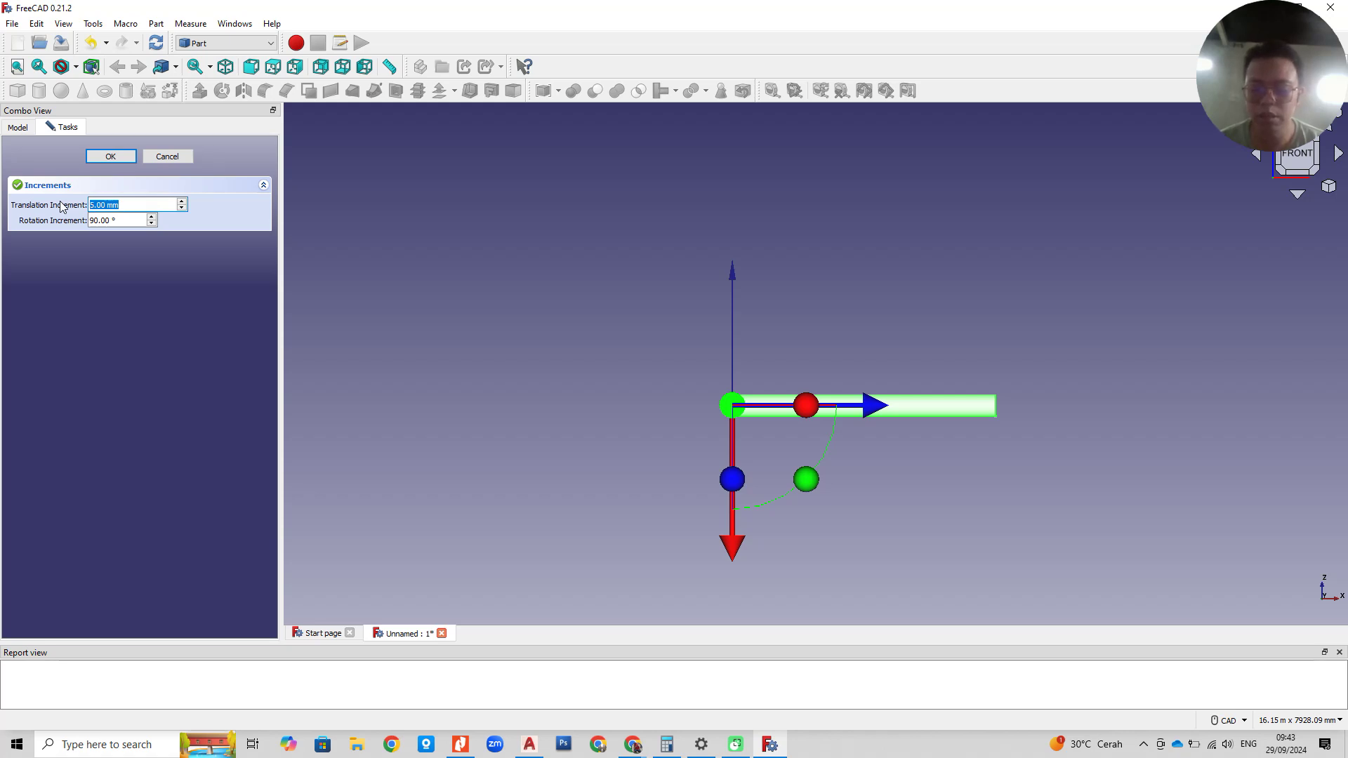
type("2000")
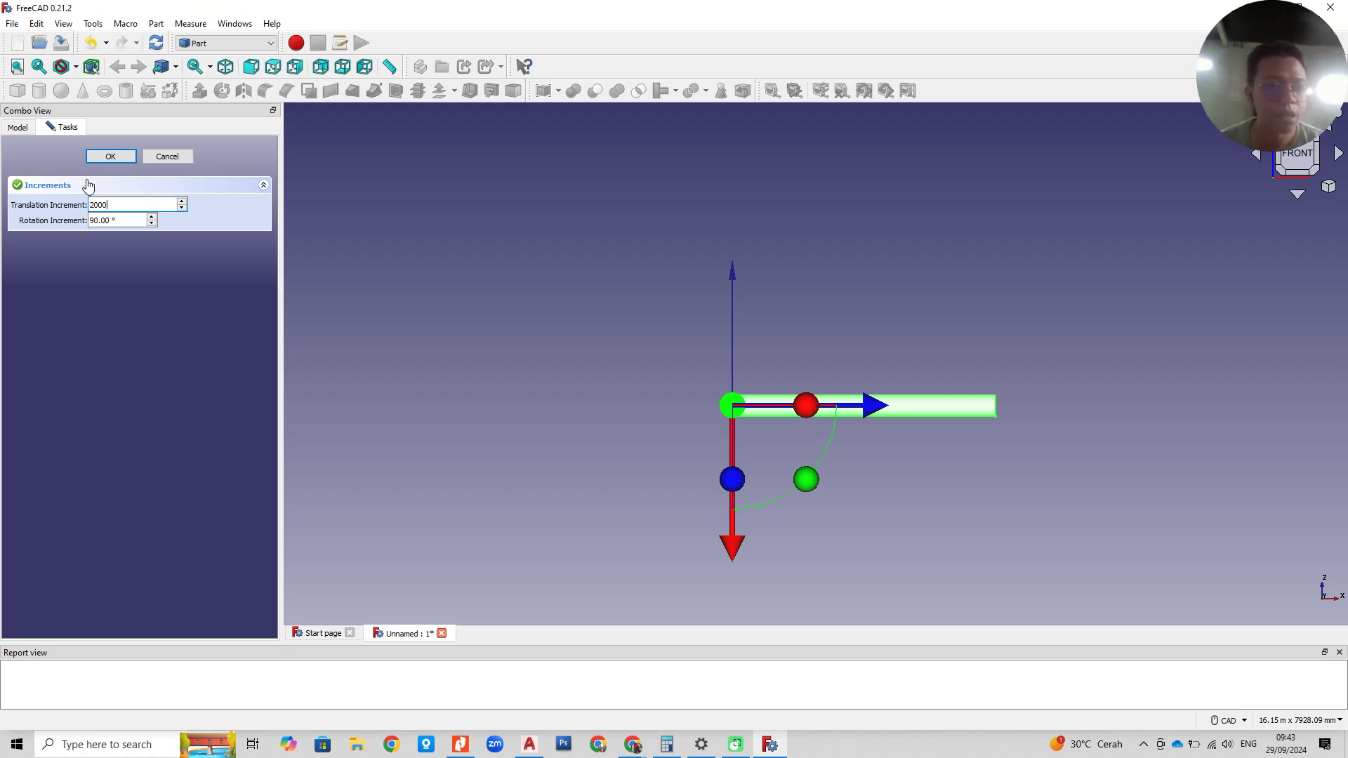
left_click(112, 157)
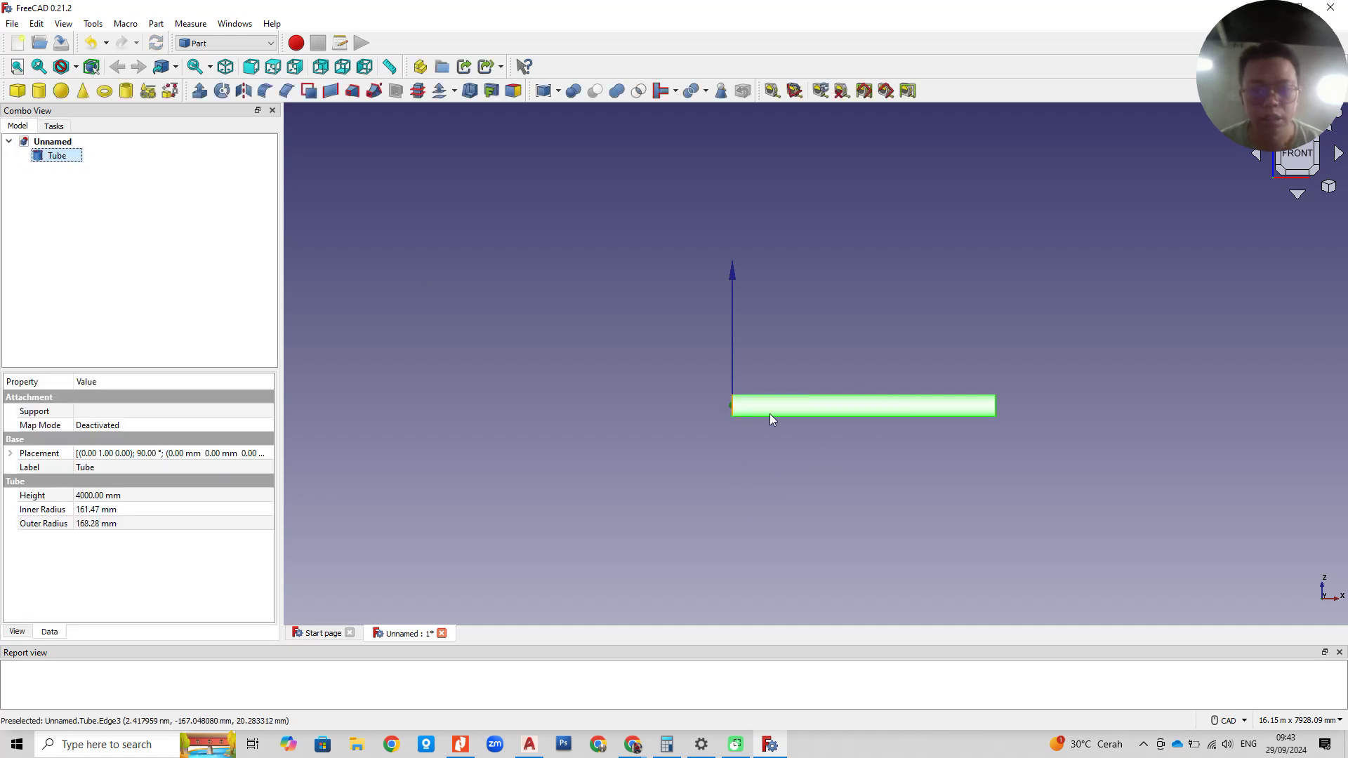
Step: Move the tube 2000 mm in the negative X direction so that its midpoint lies at the origin
right_click(50, 156)
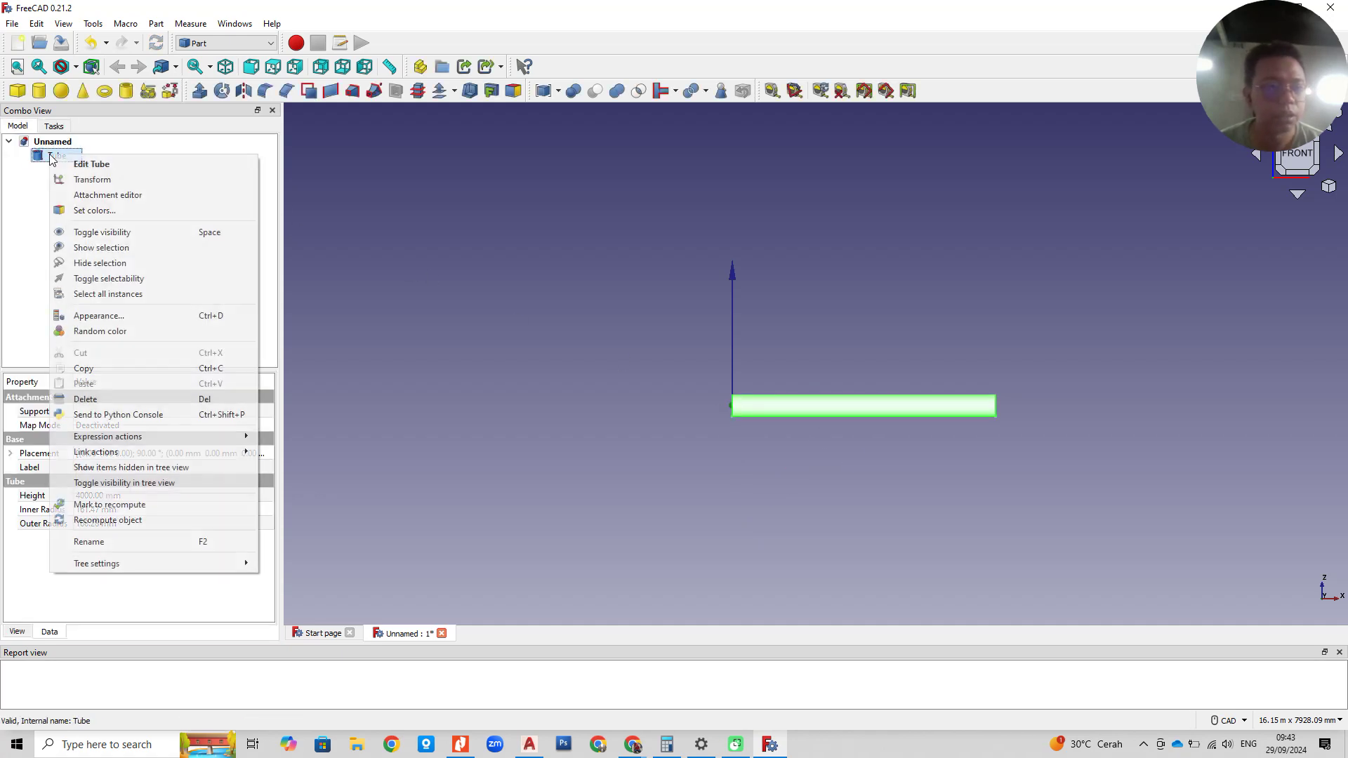
left_click(70, 178)
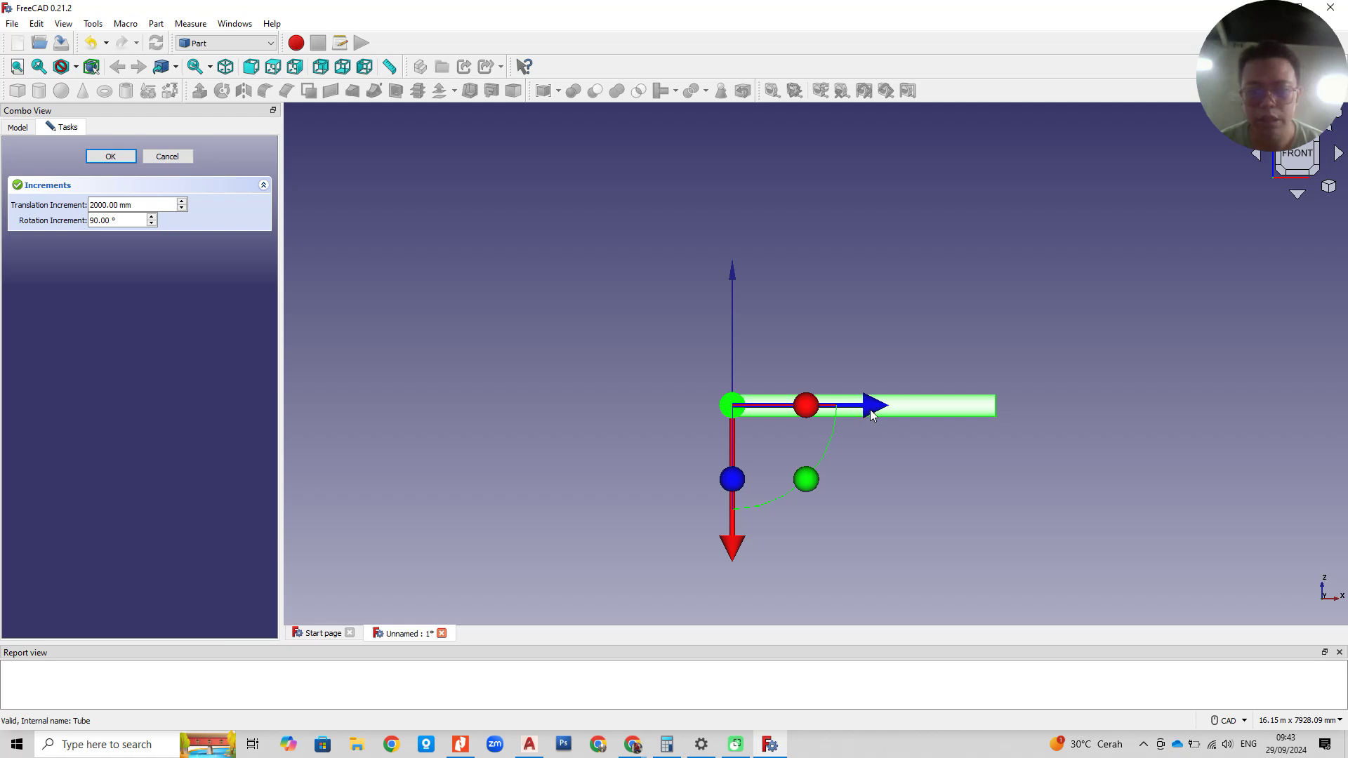
left_click_drag(872, 411, 712, 411)
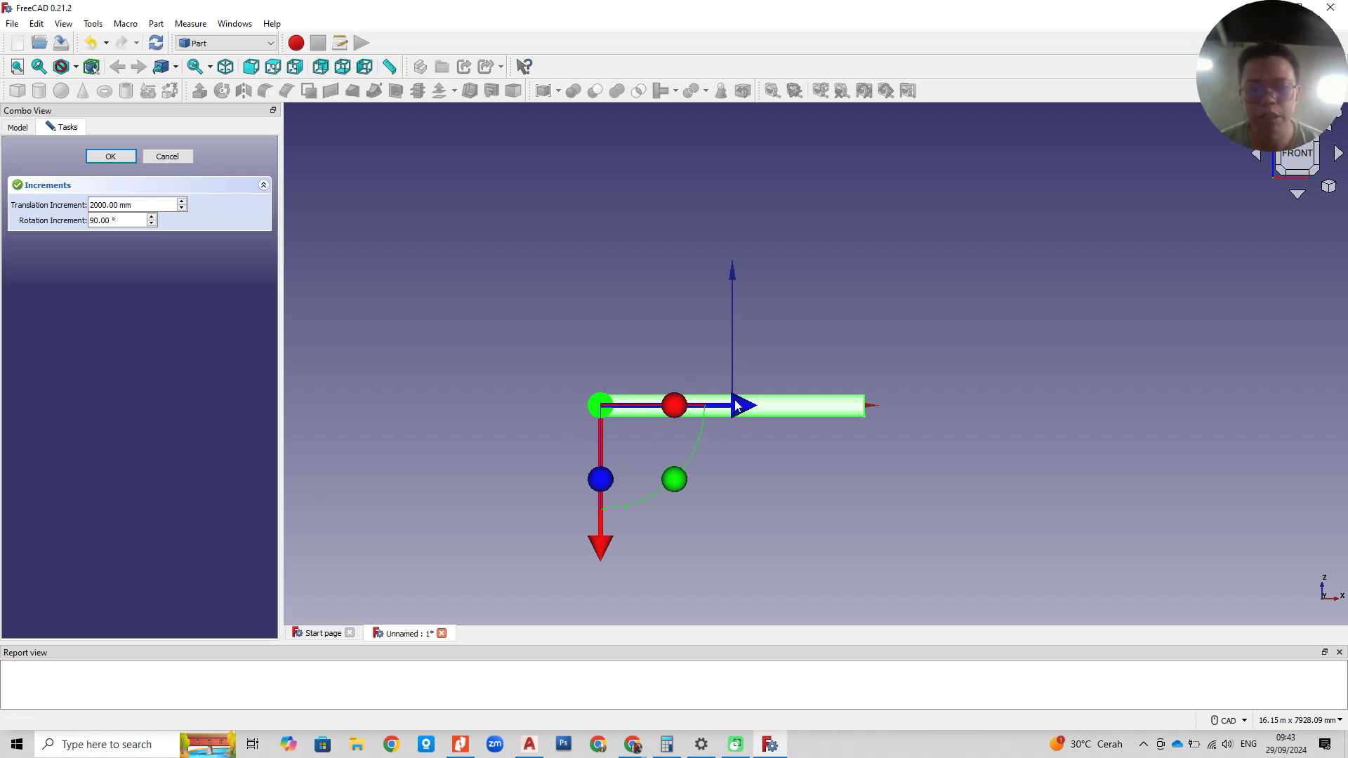
left_click(749, 440)
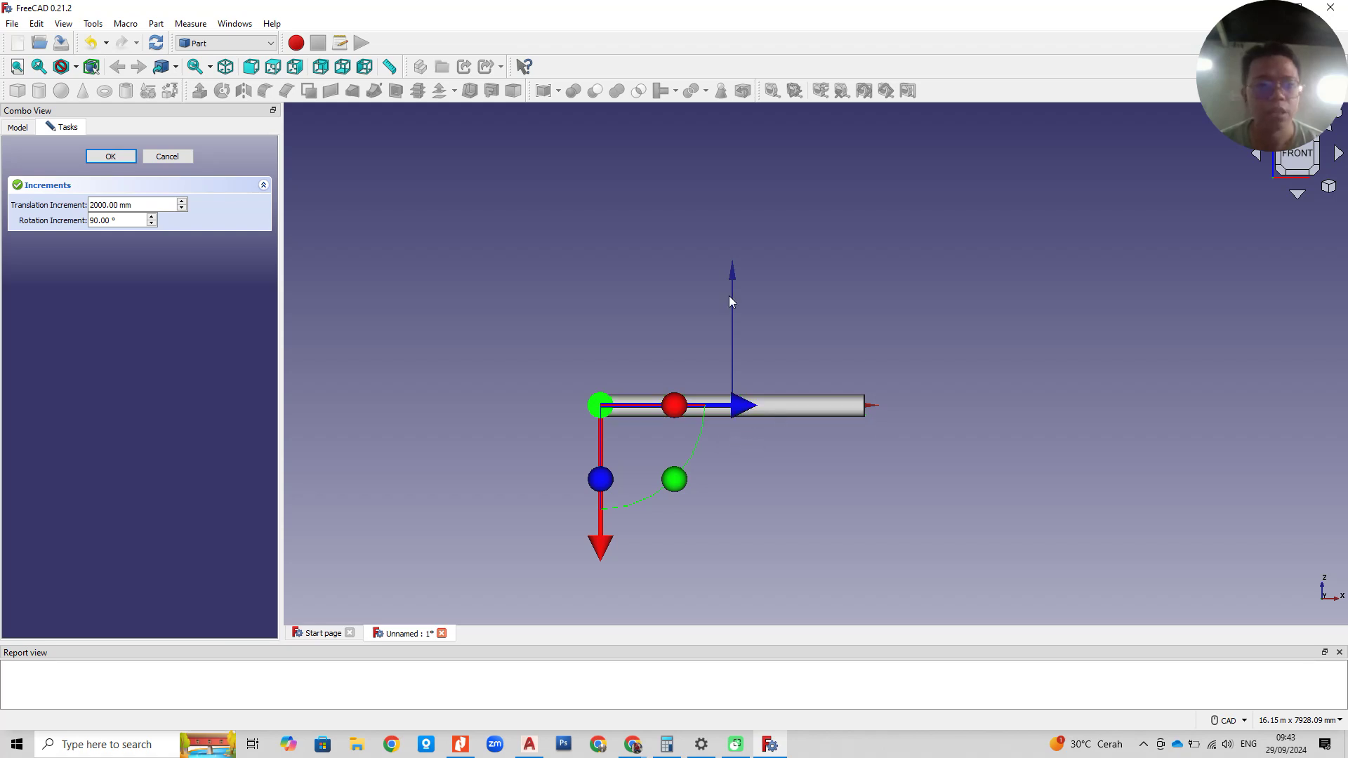
left_click(112, 157)
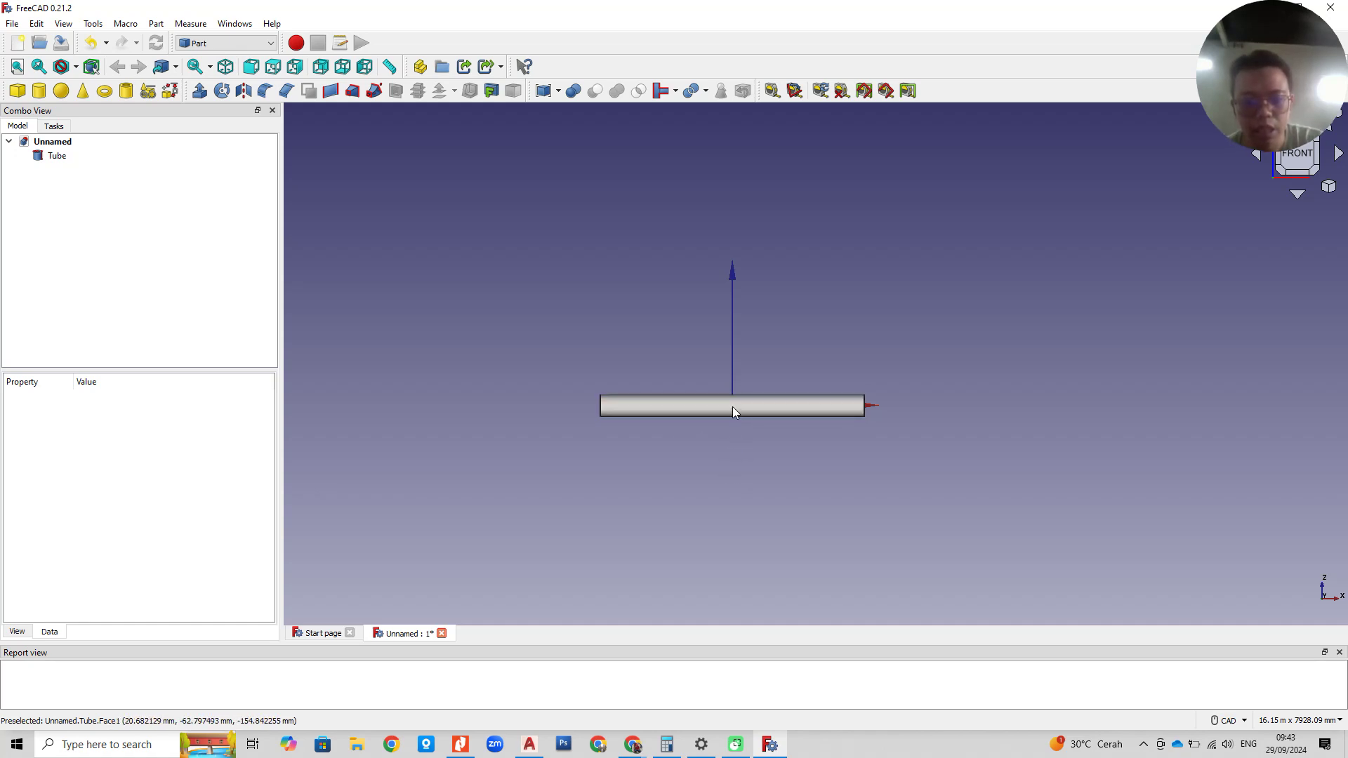
Step: Examine the load position and centre-band dimensions in the Studi Kasus Pipa Berongga PDF in Nitro Pro, and return to FreeCAD
left_click(529, 744)
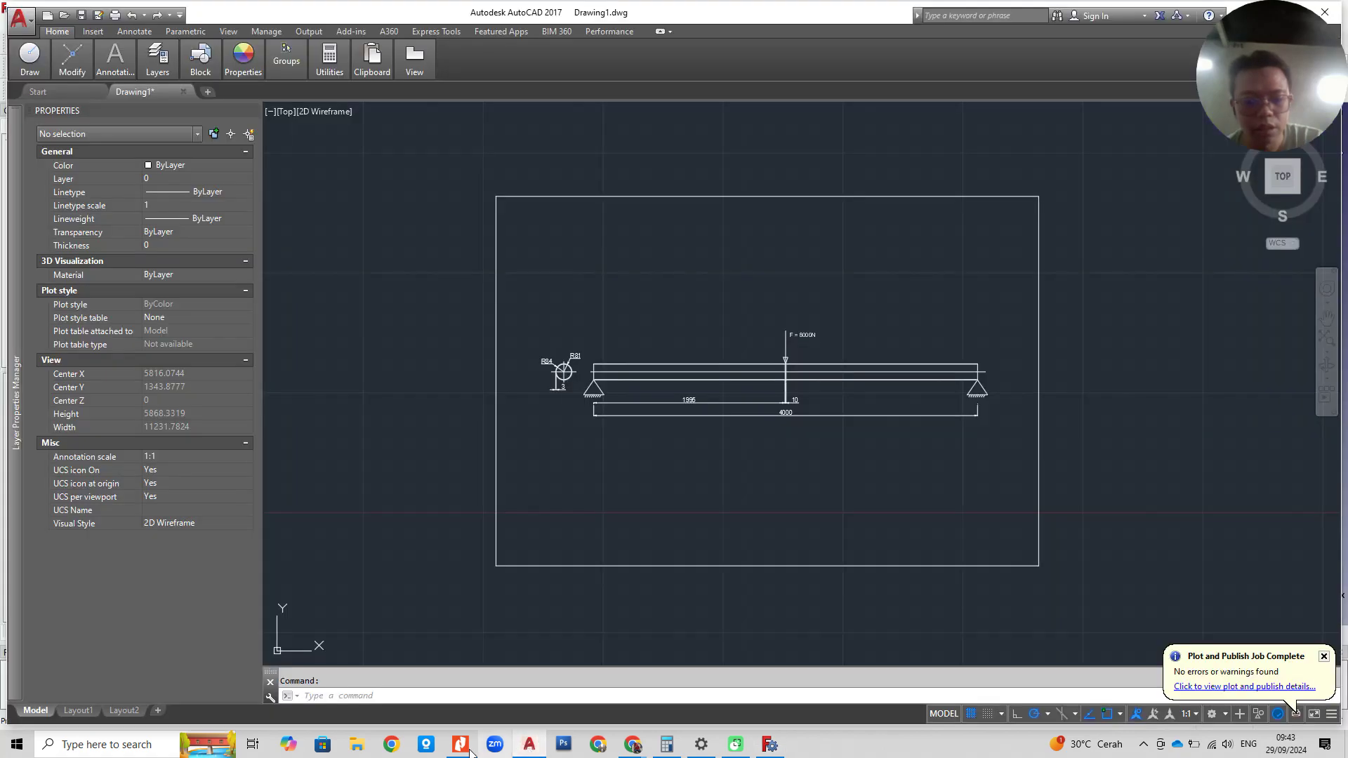
left_click(460, 744)
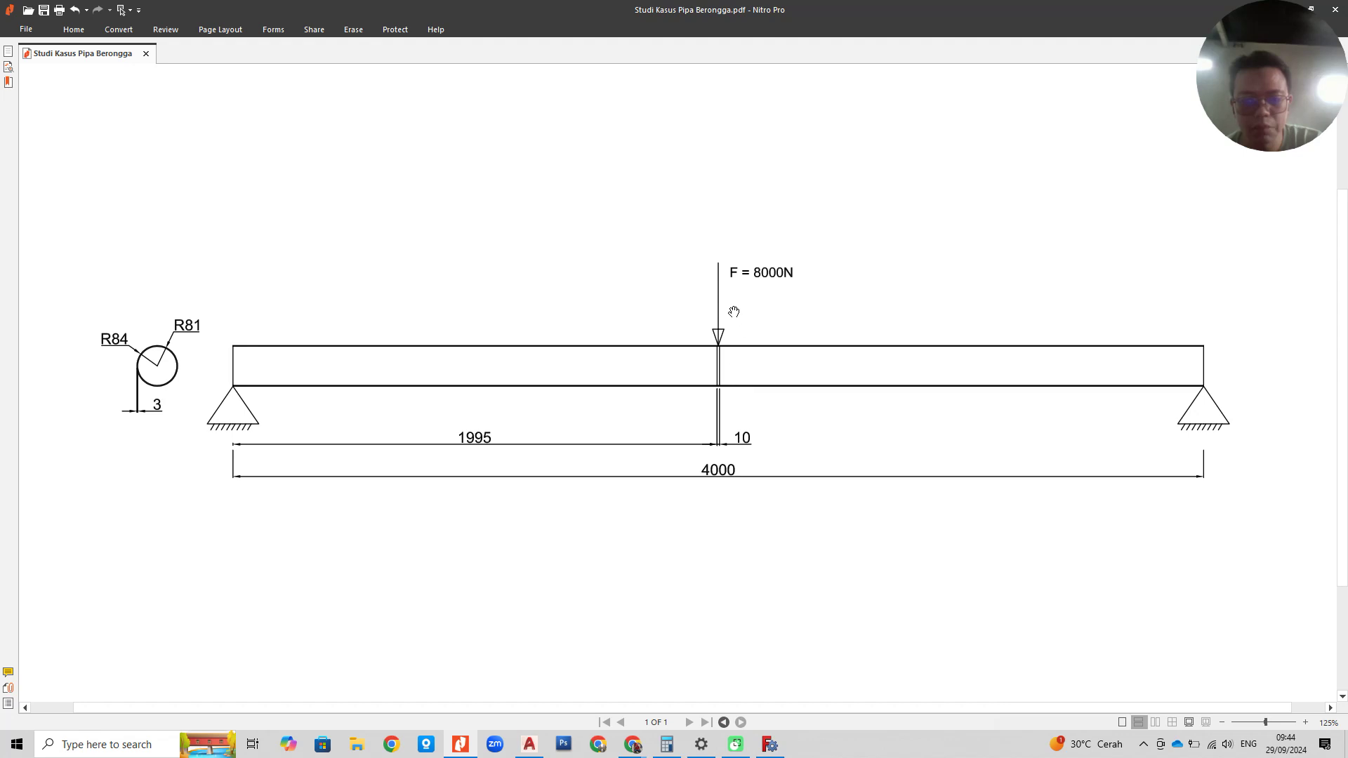
left_click(768, 746)
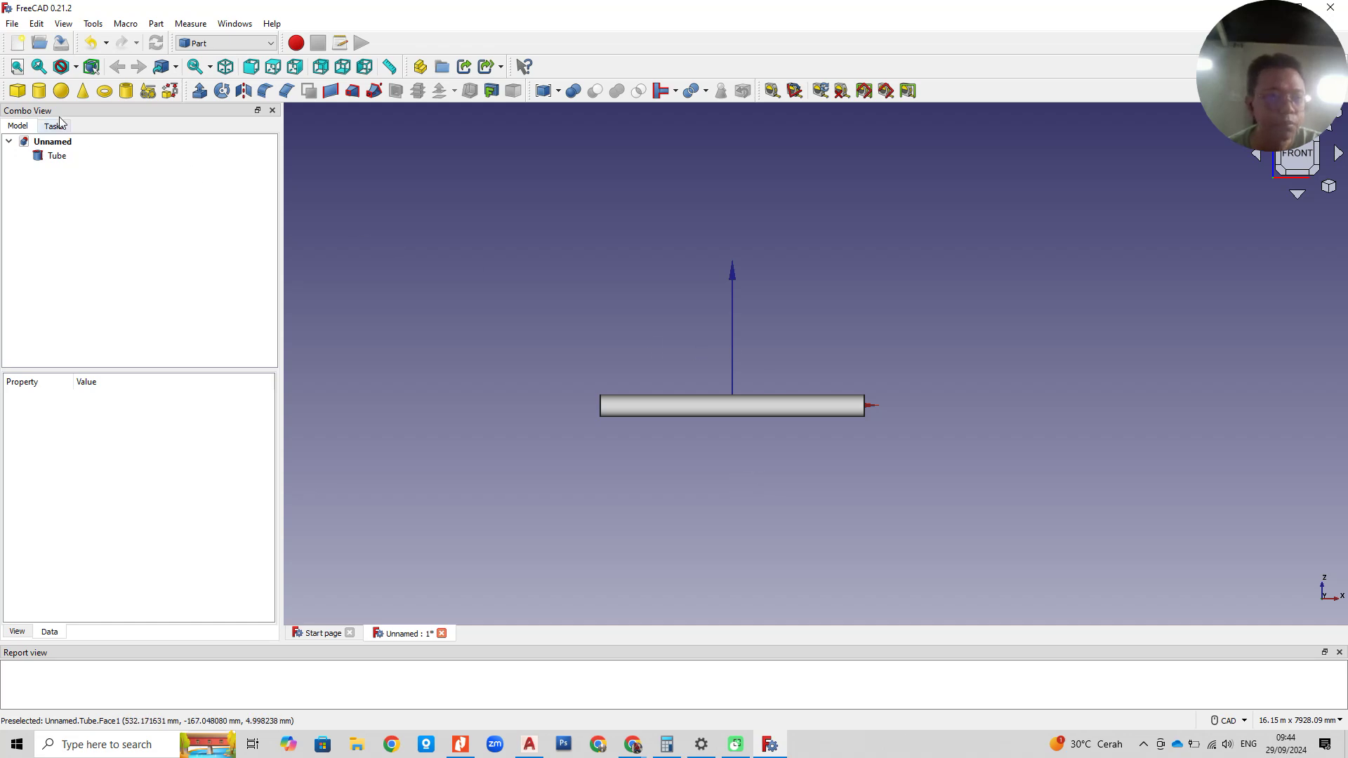
Step: Create a second tube with an outer radius of 168.275 mm, an inner radius of 161.475 mm and a height of 10 mm
left_click(126, 90)
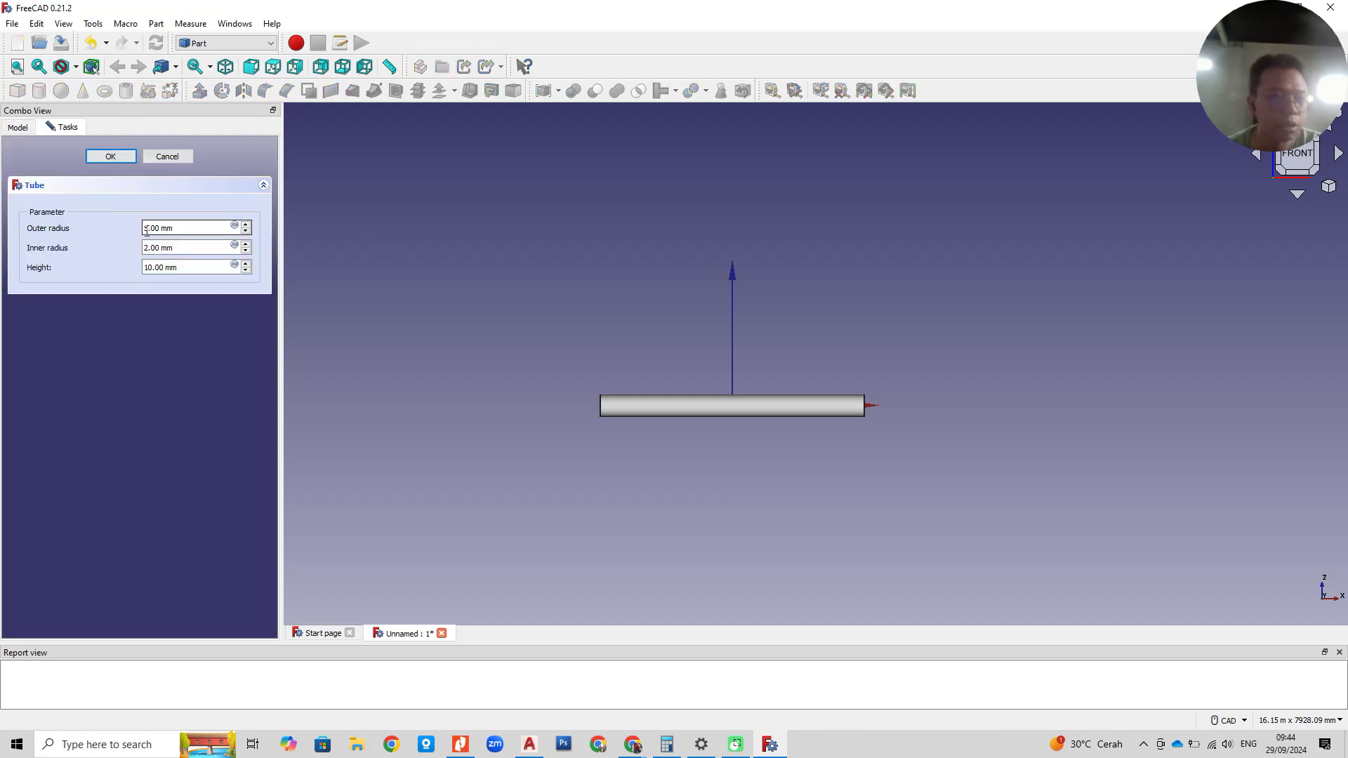
left_click(196, 229)
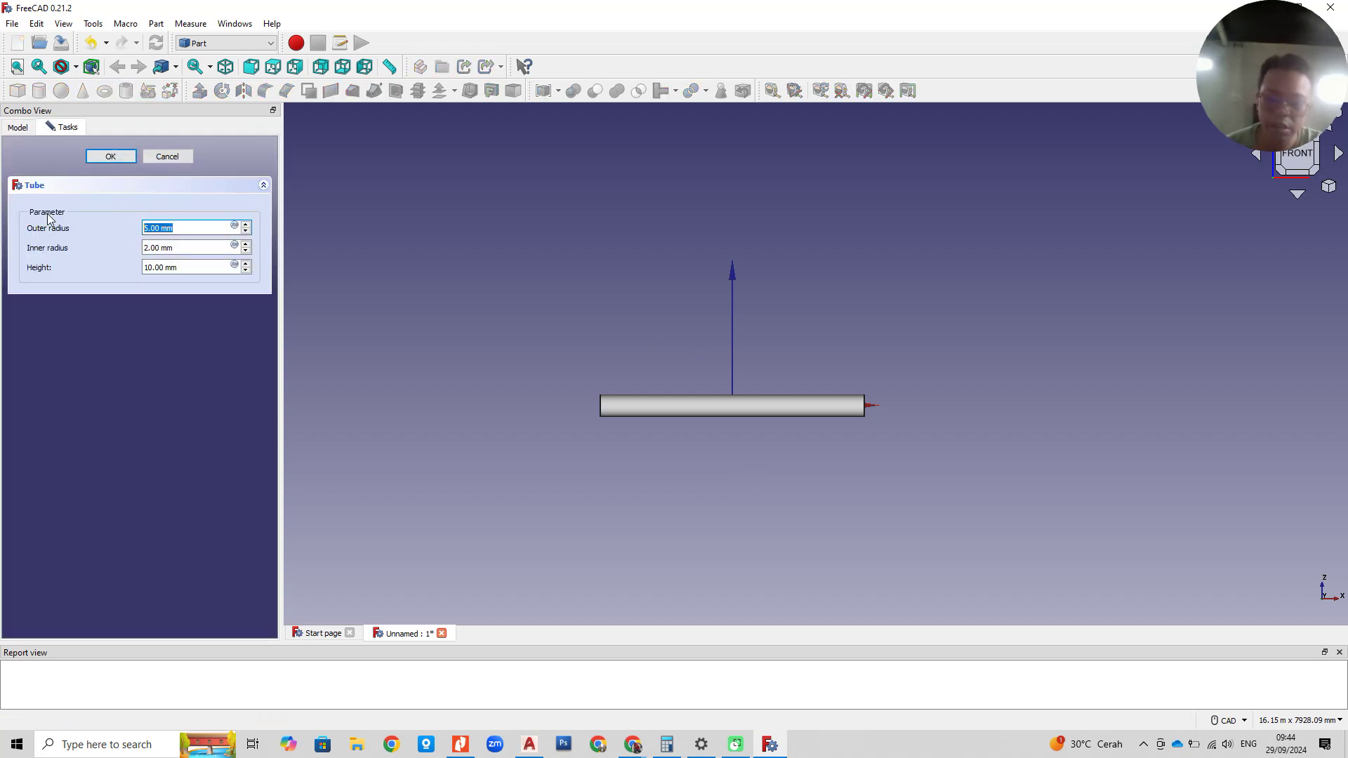
type("168.275")
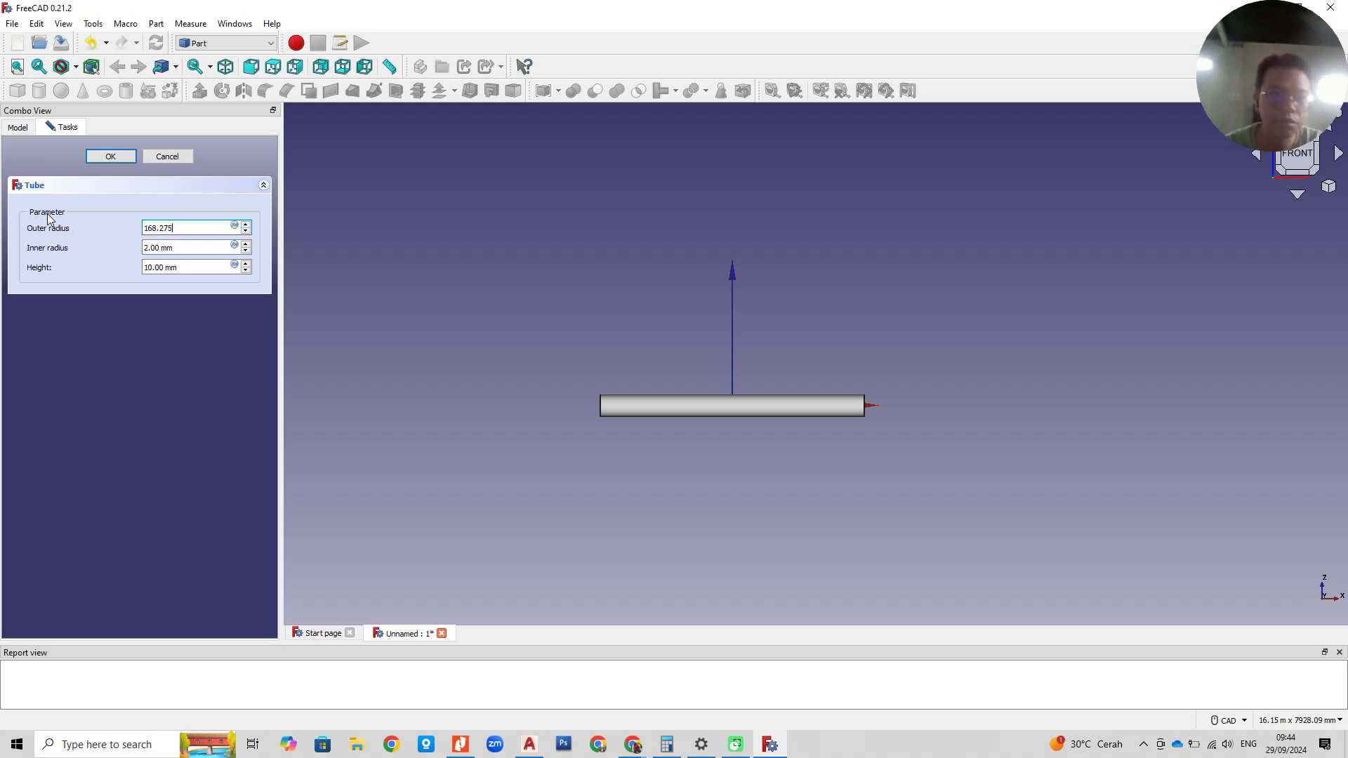
key("Tab")
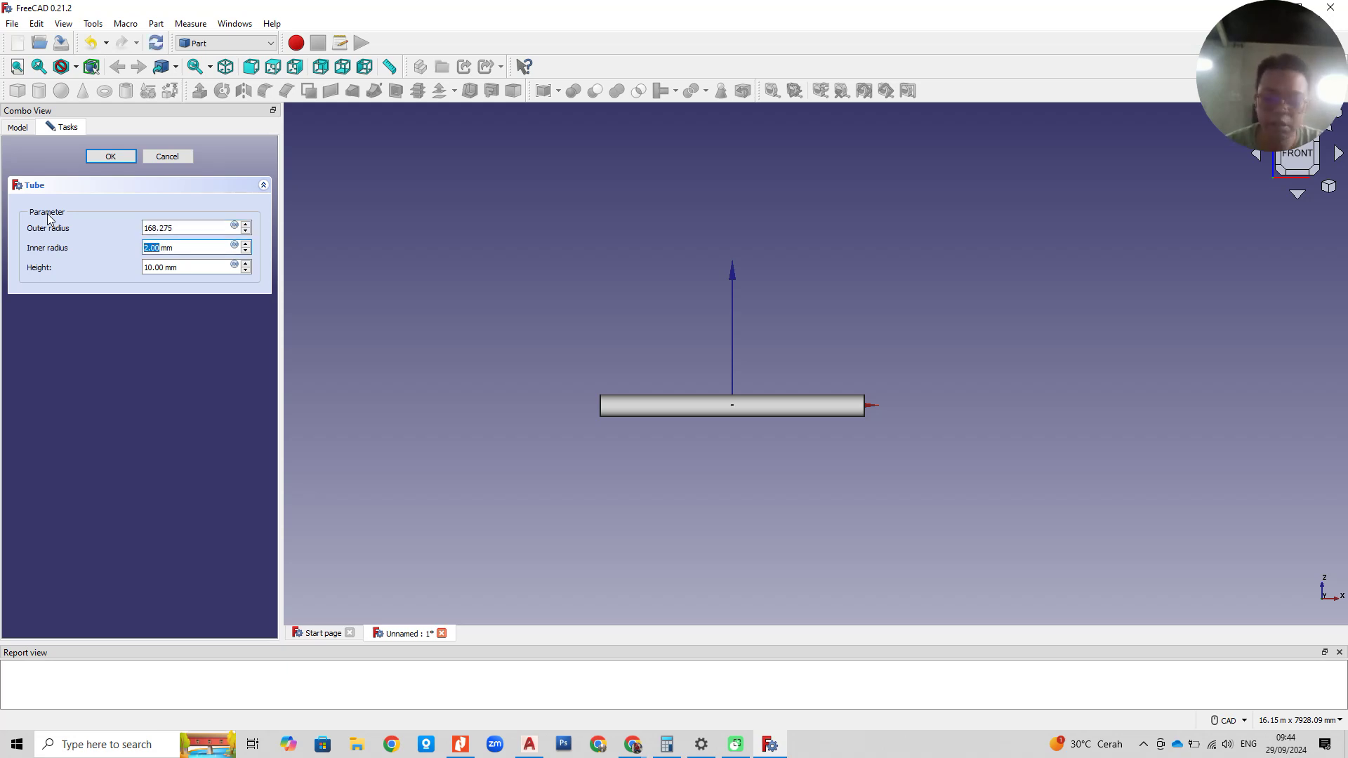
type("161.475")
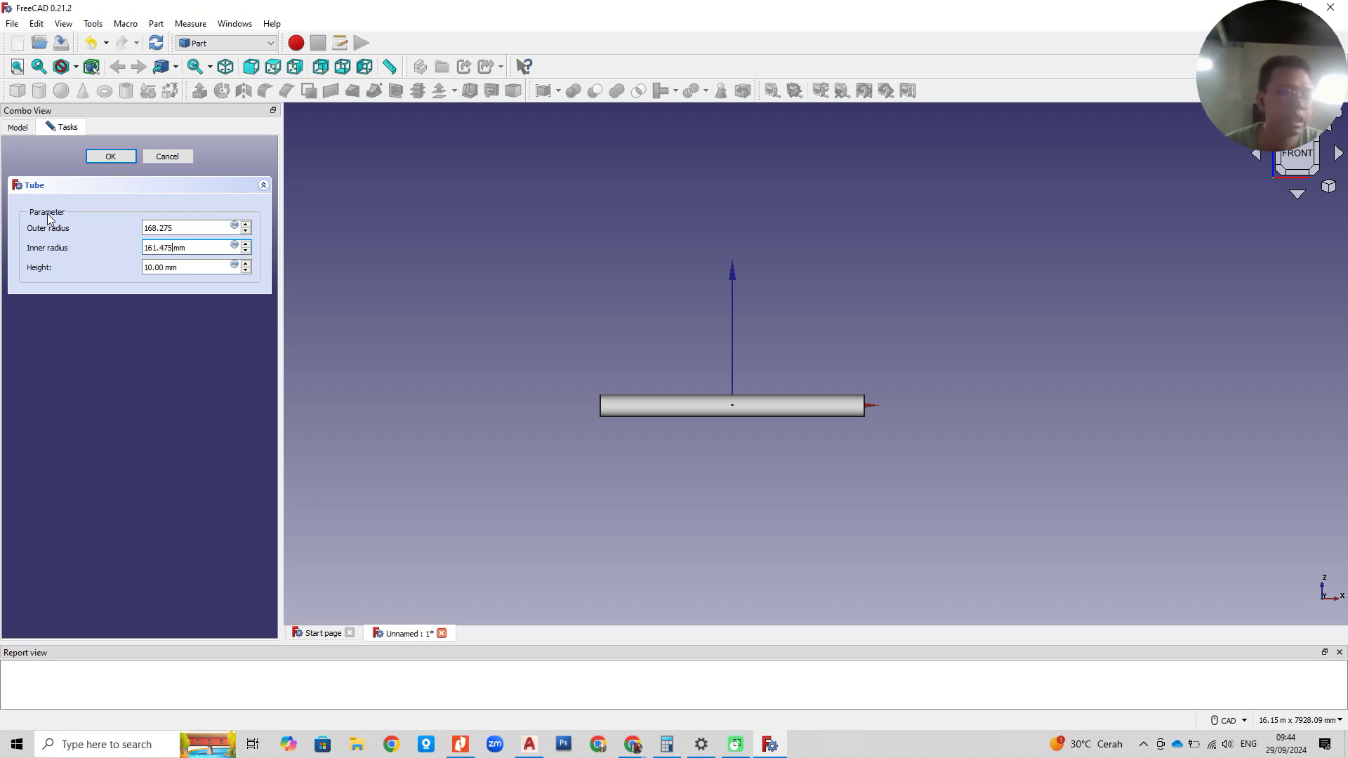
key("Tab")
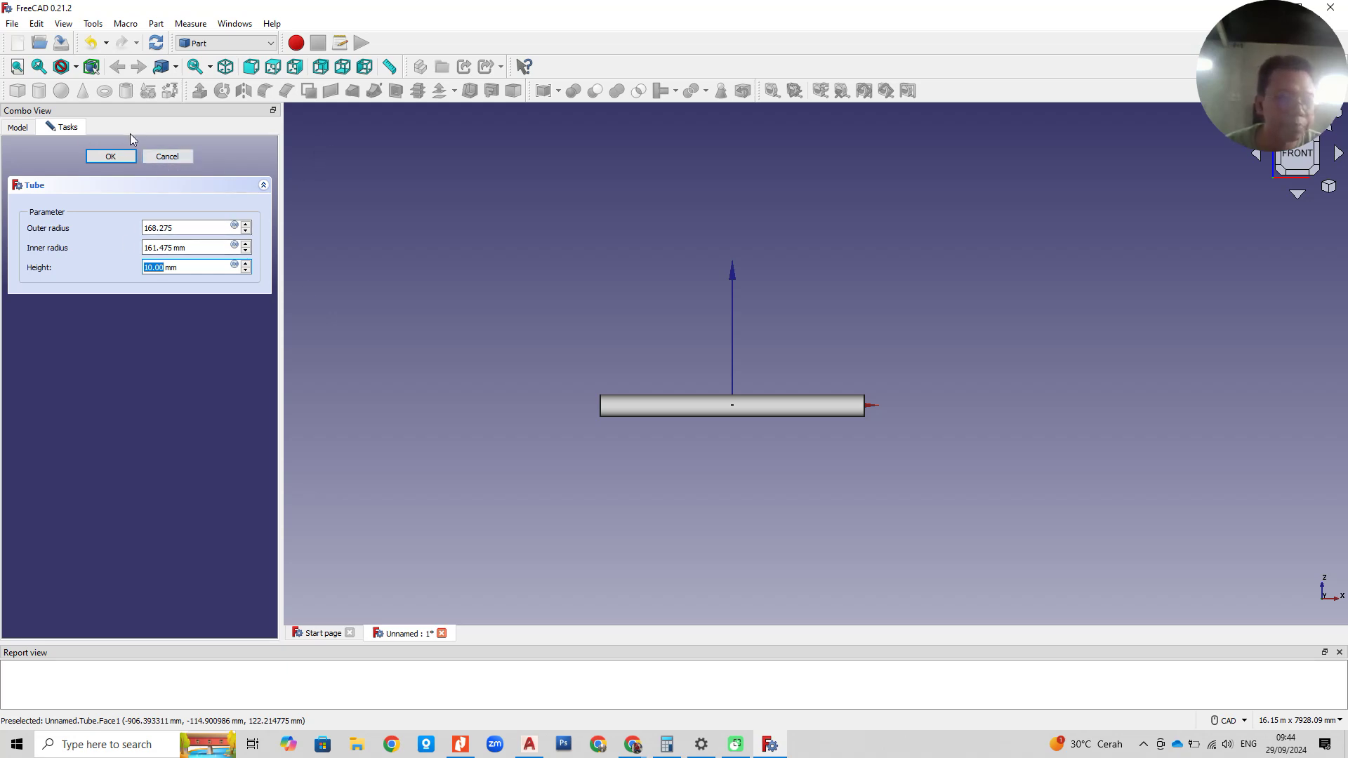
left_click(111, 157)
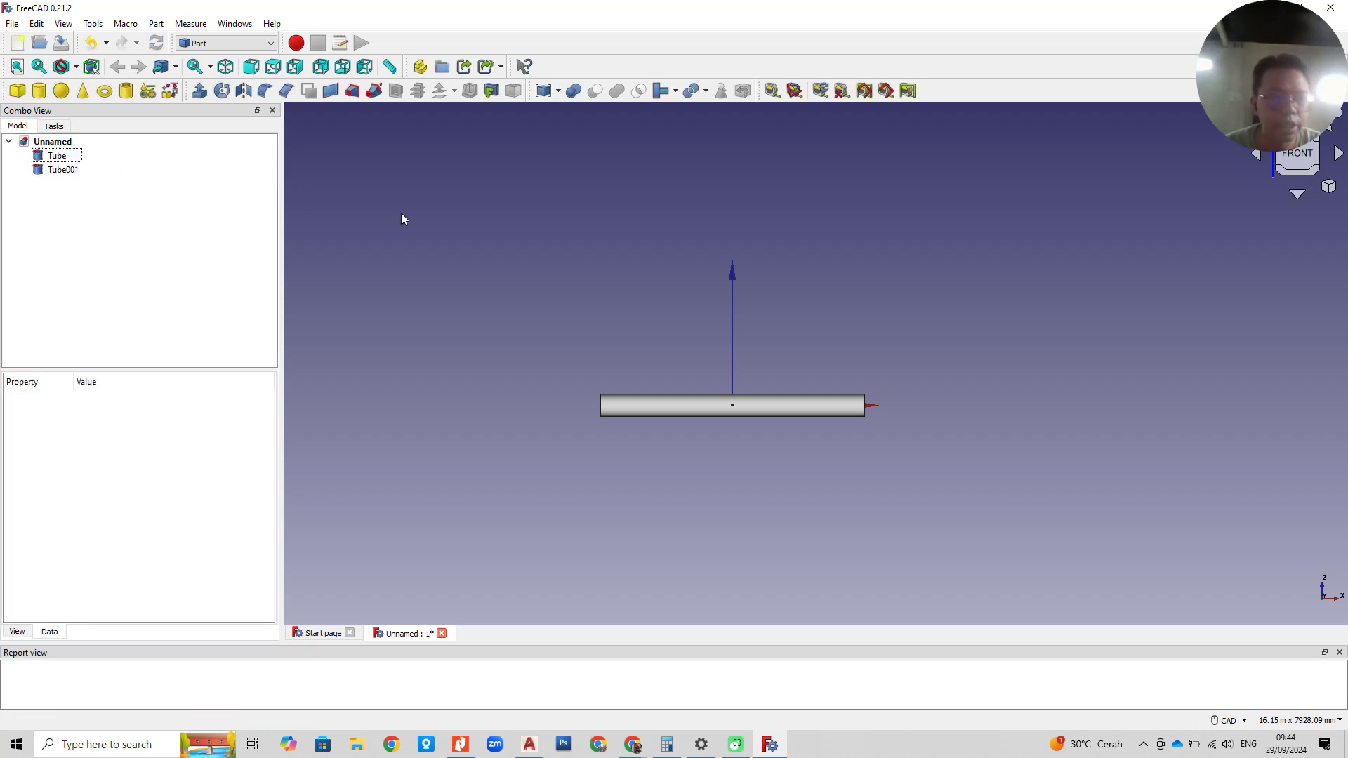
Step: Transform the 10 mm tube by rotating it 90° about the Y axis, and set the translation increment to 5 mm
left_click(69, 172)
right_click(69, 172)
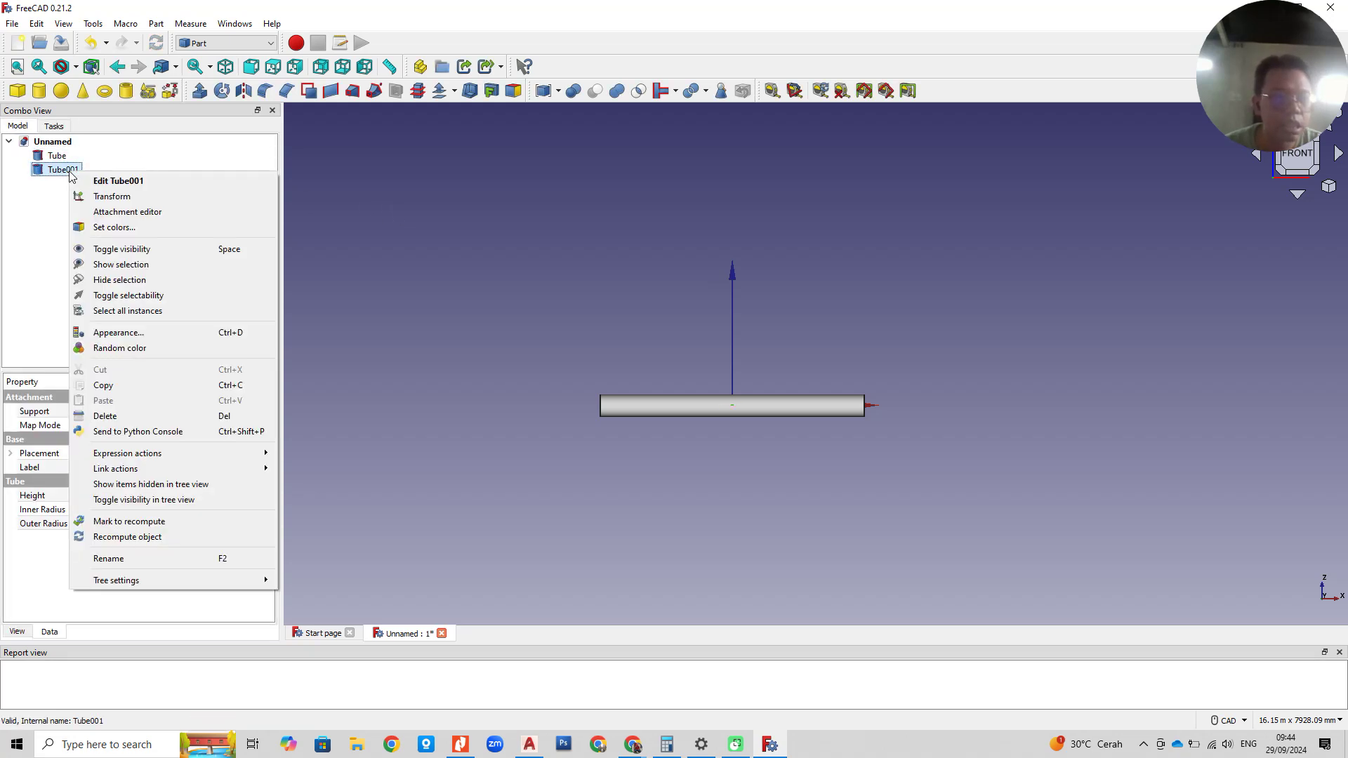
left_click(131, 199)
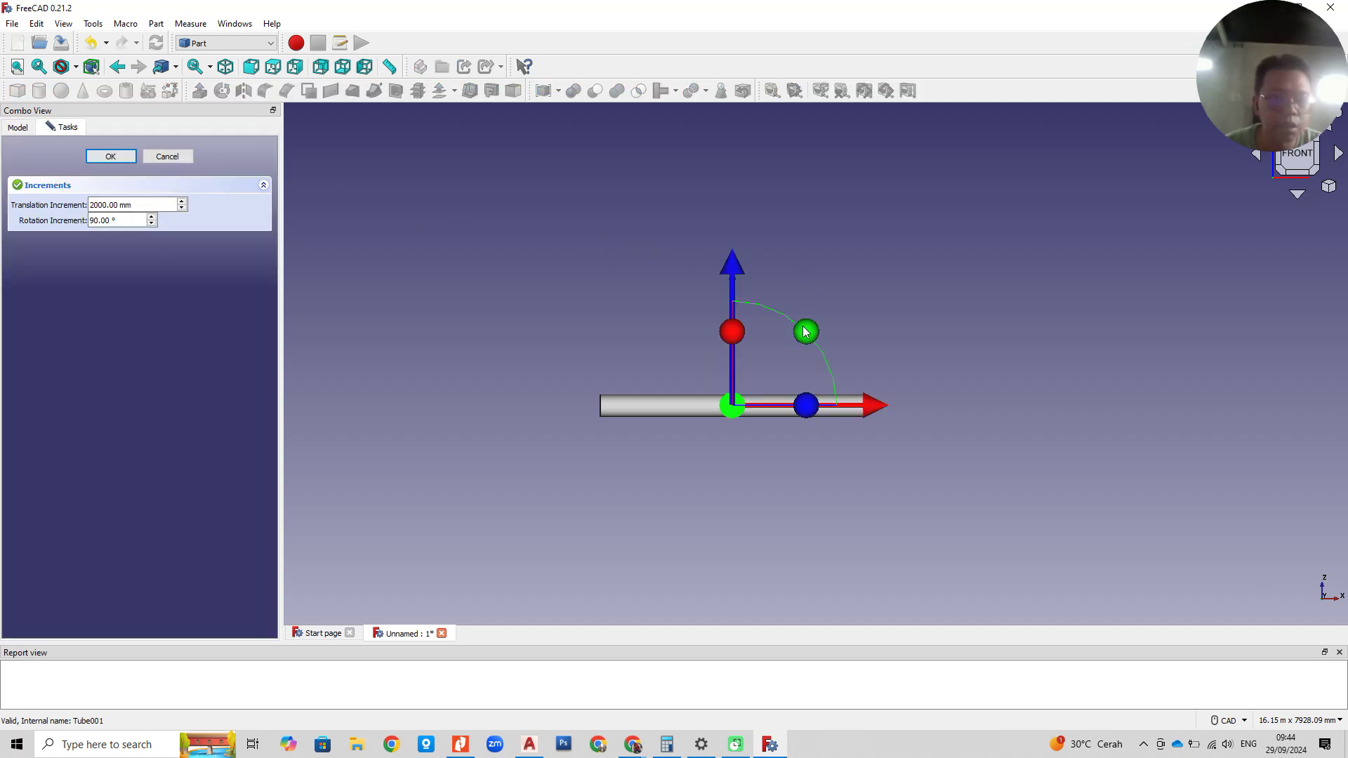
left_click_drag(806, 332, 846, 433)
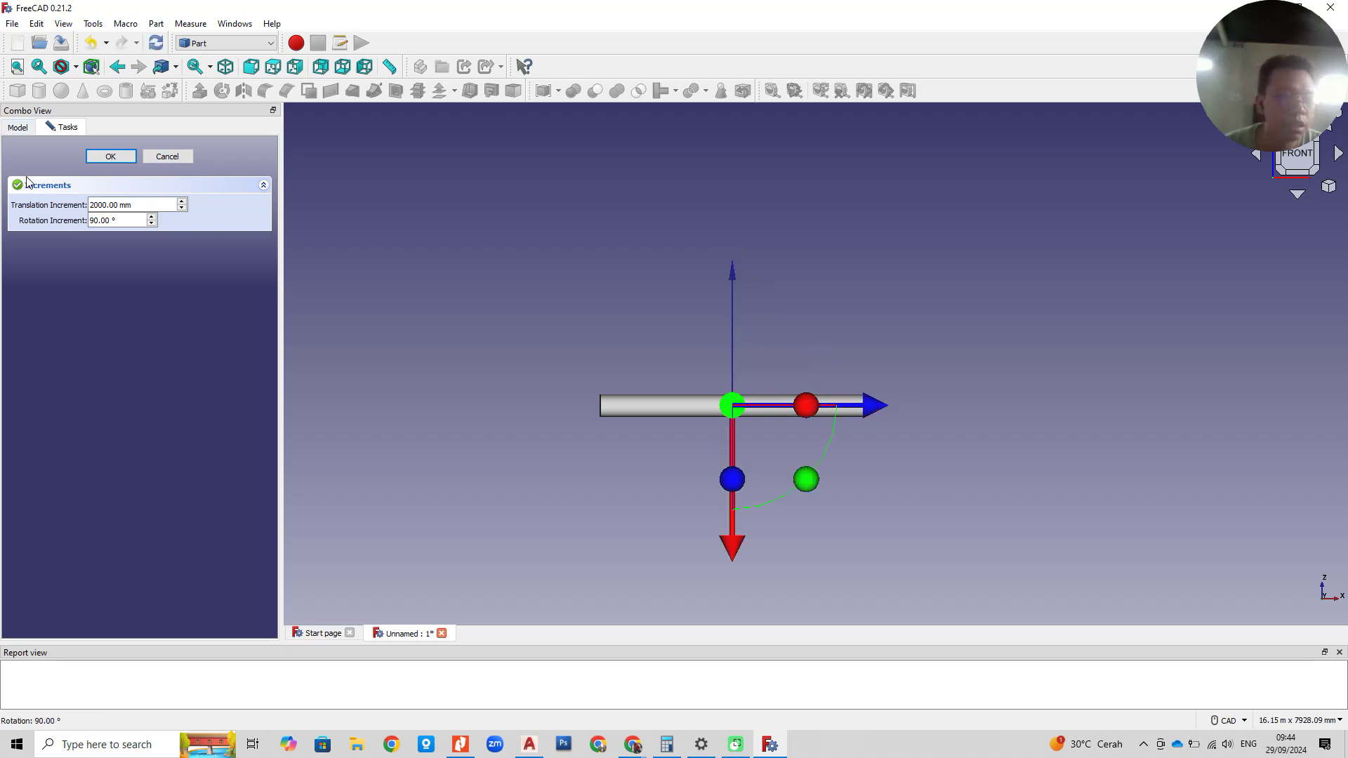
left_click_drag(93, 208, 40, 213)
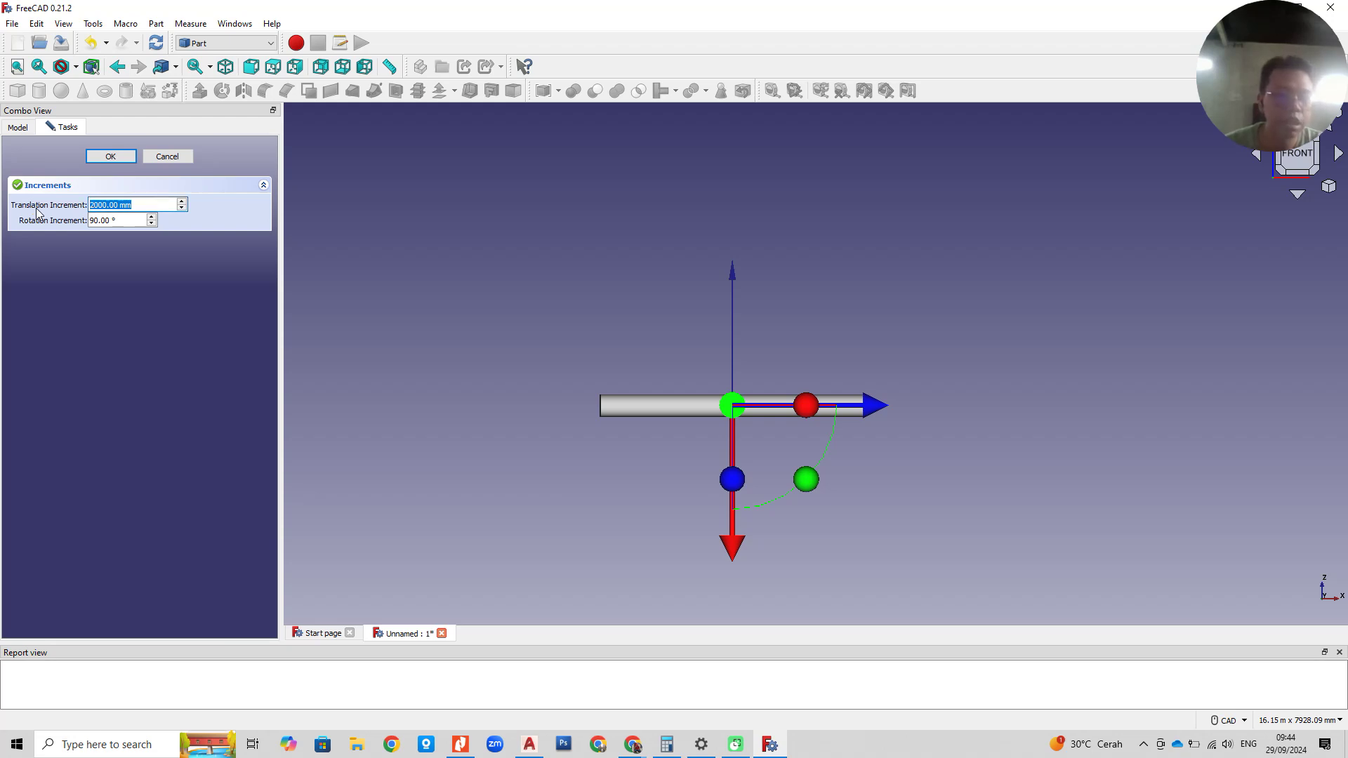
type("5")
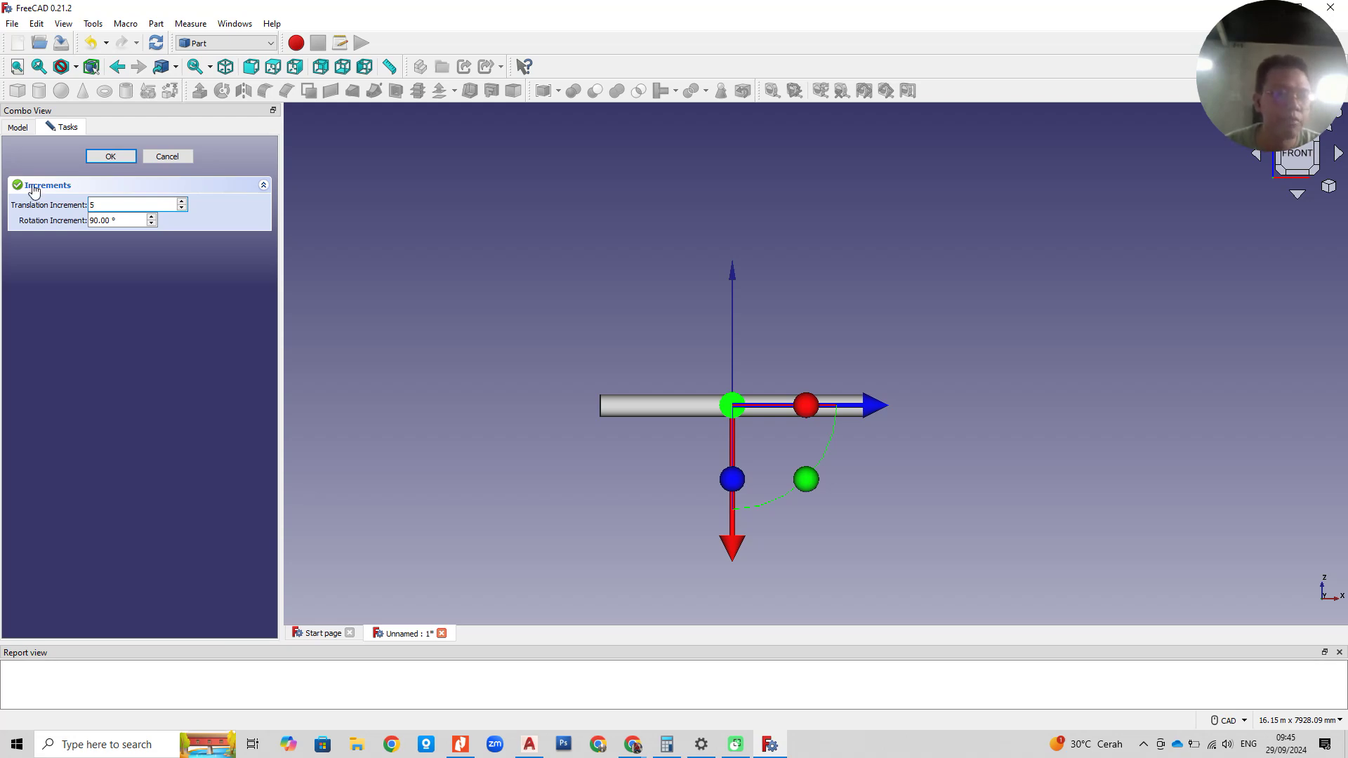
left_click(127, 161)
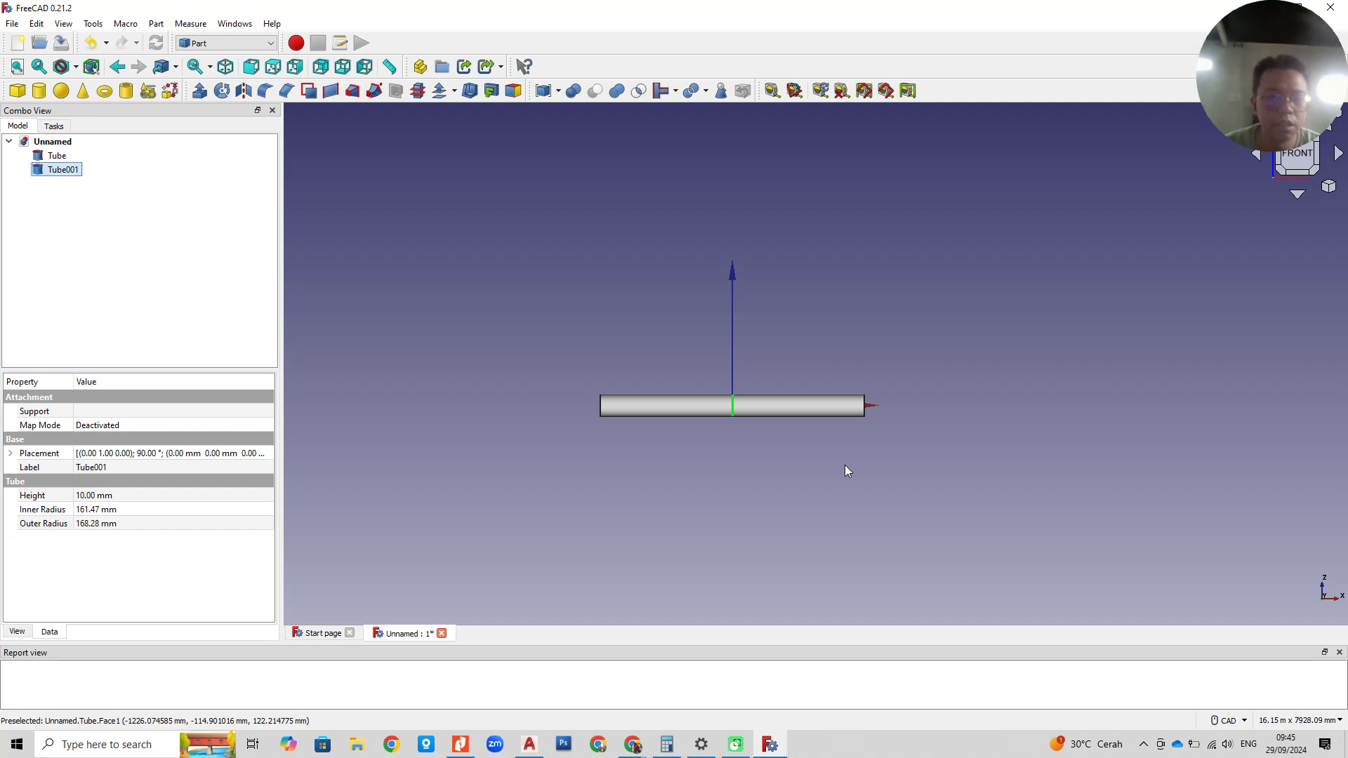
Step: Move the 10 mm tube 5 mm in the negative X direction so that it is centred on the origin
scroll(751, 417, "down", 1)
scroll(751, 415, "up", 8)
scroll(734, 337, "up", 4)
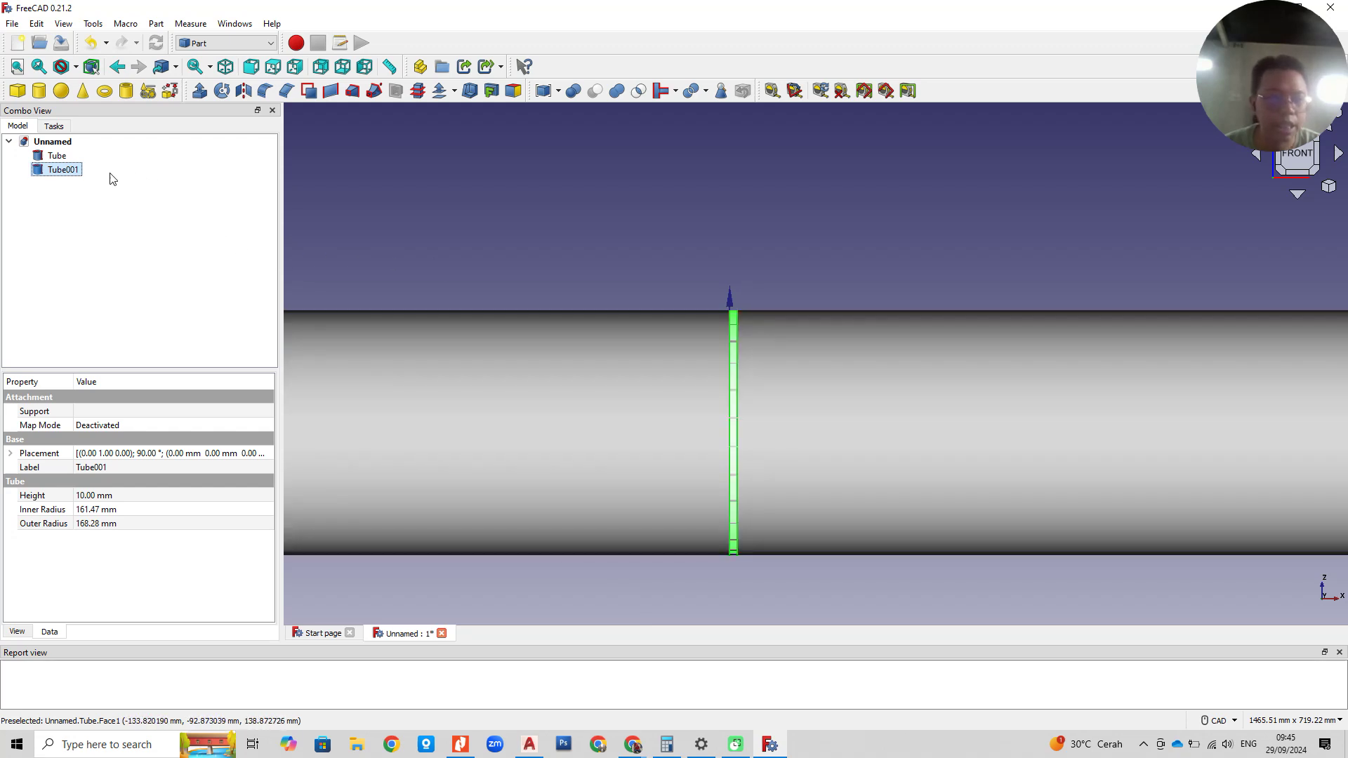
right_click(53, 171)
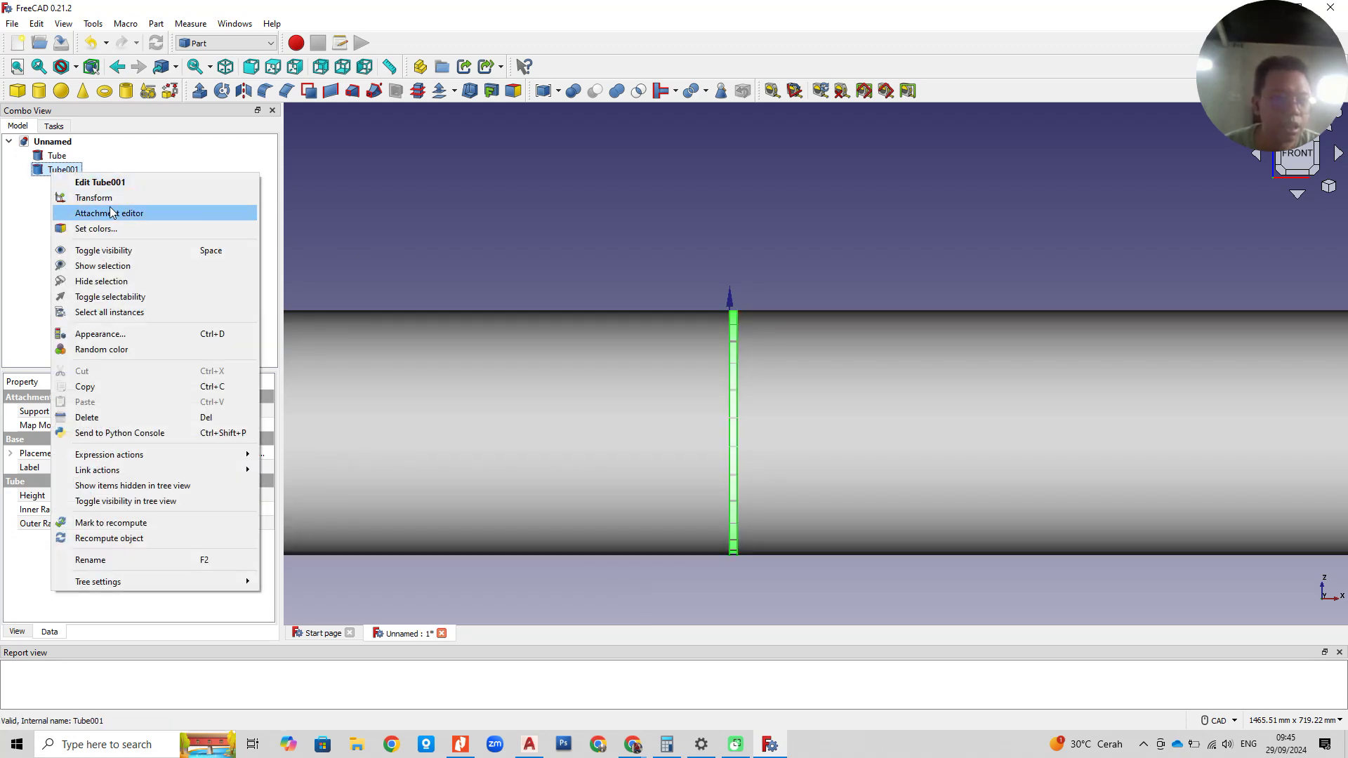
left_click(106, 199)
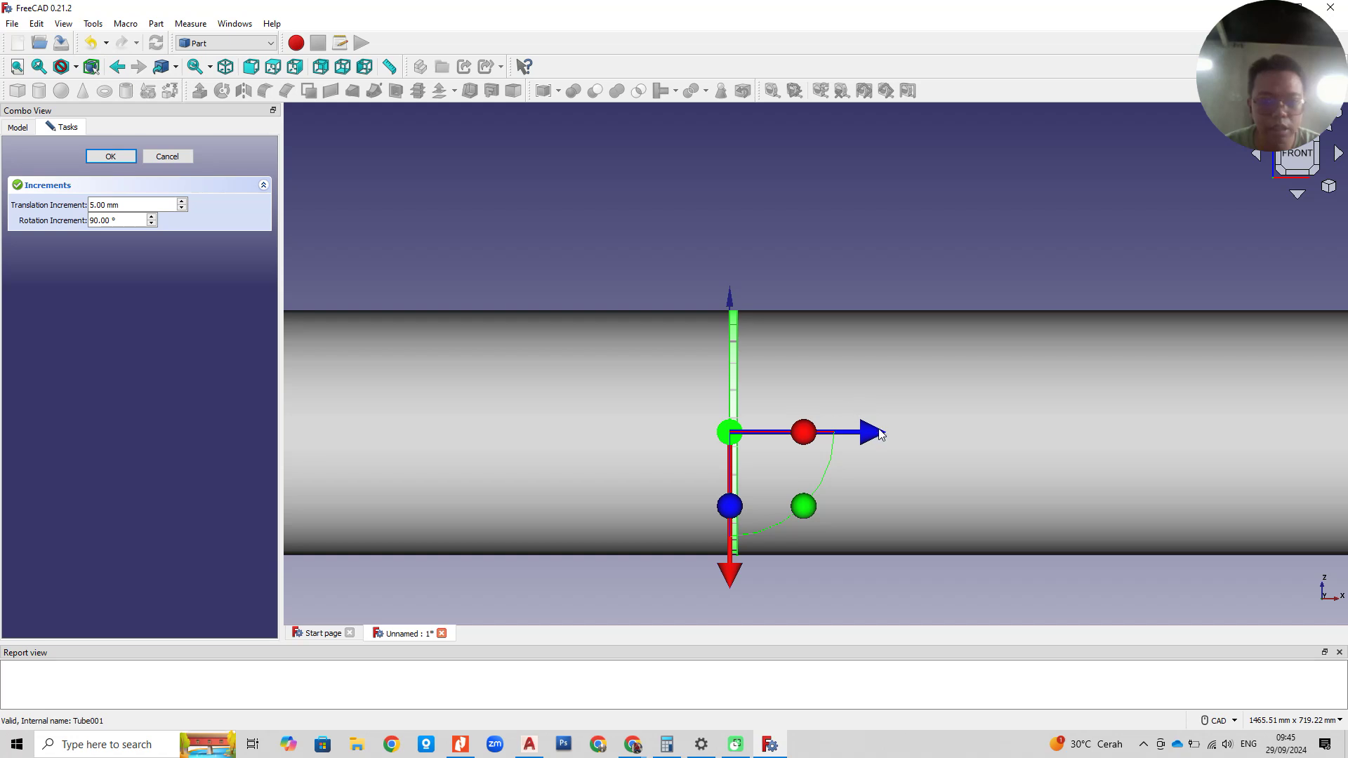
left_click_drag(875, 437, 849, 424)
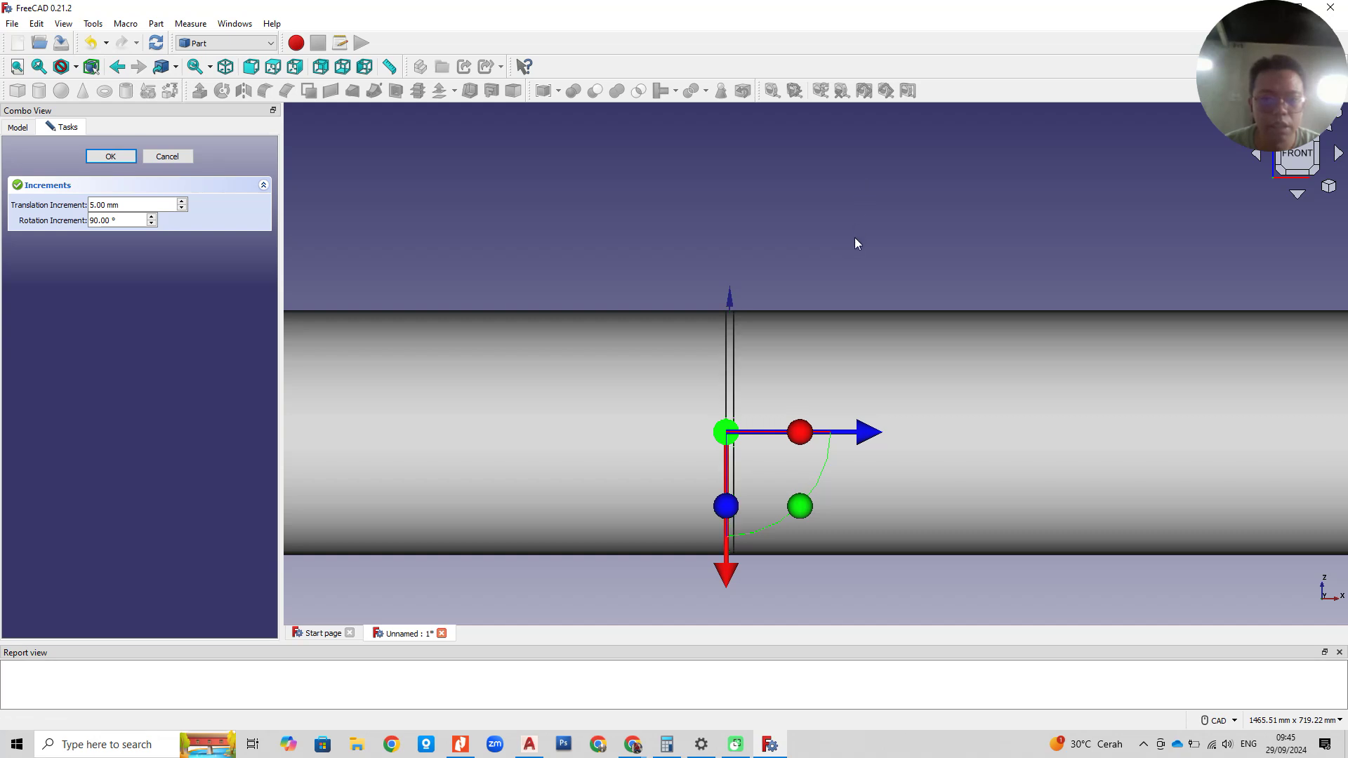
left_click(112, 157)
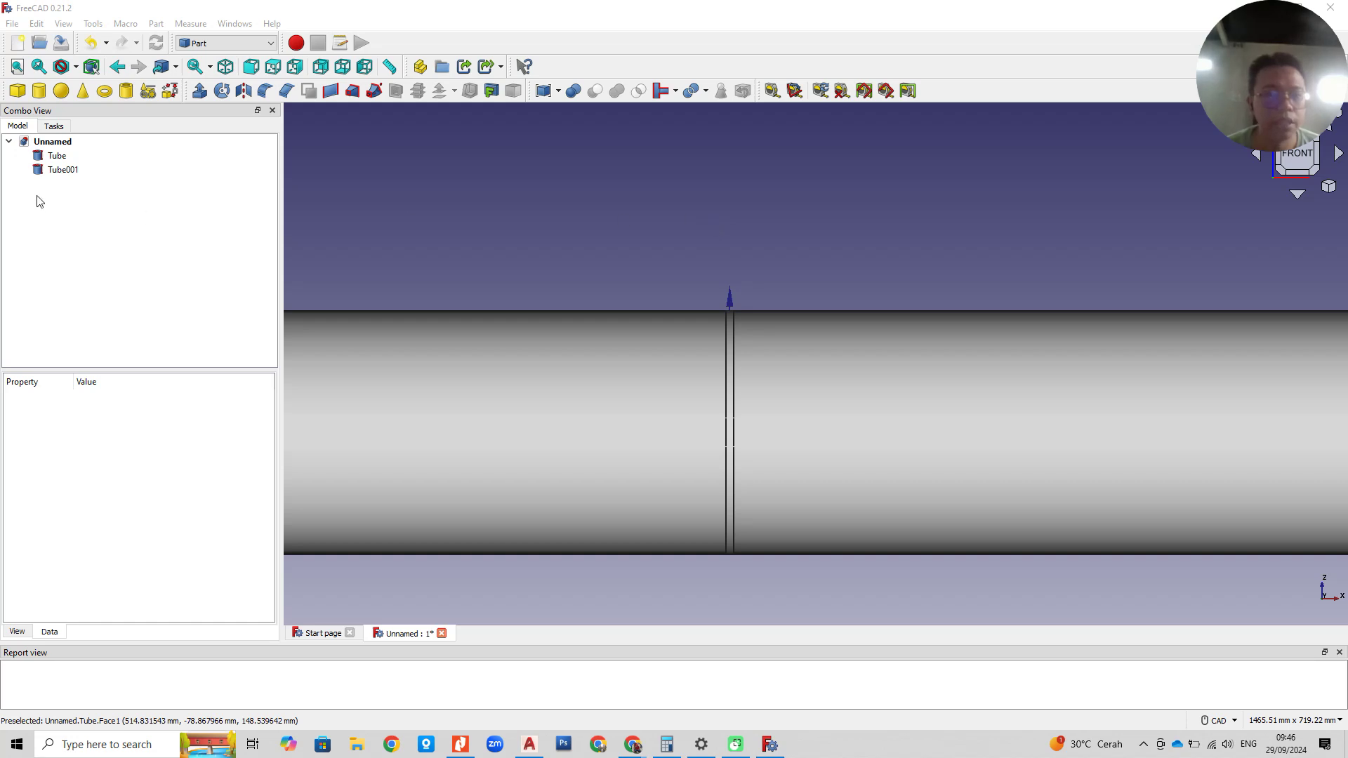
Step: Fuse the 10 mm tube and the 4000 mm pipe into one solid with a Boolean union
left_click(63, 170)
left_click(57, 155, "ctrl")
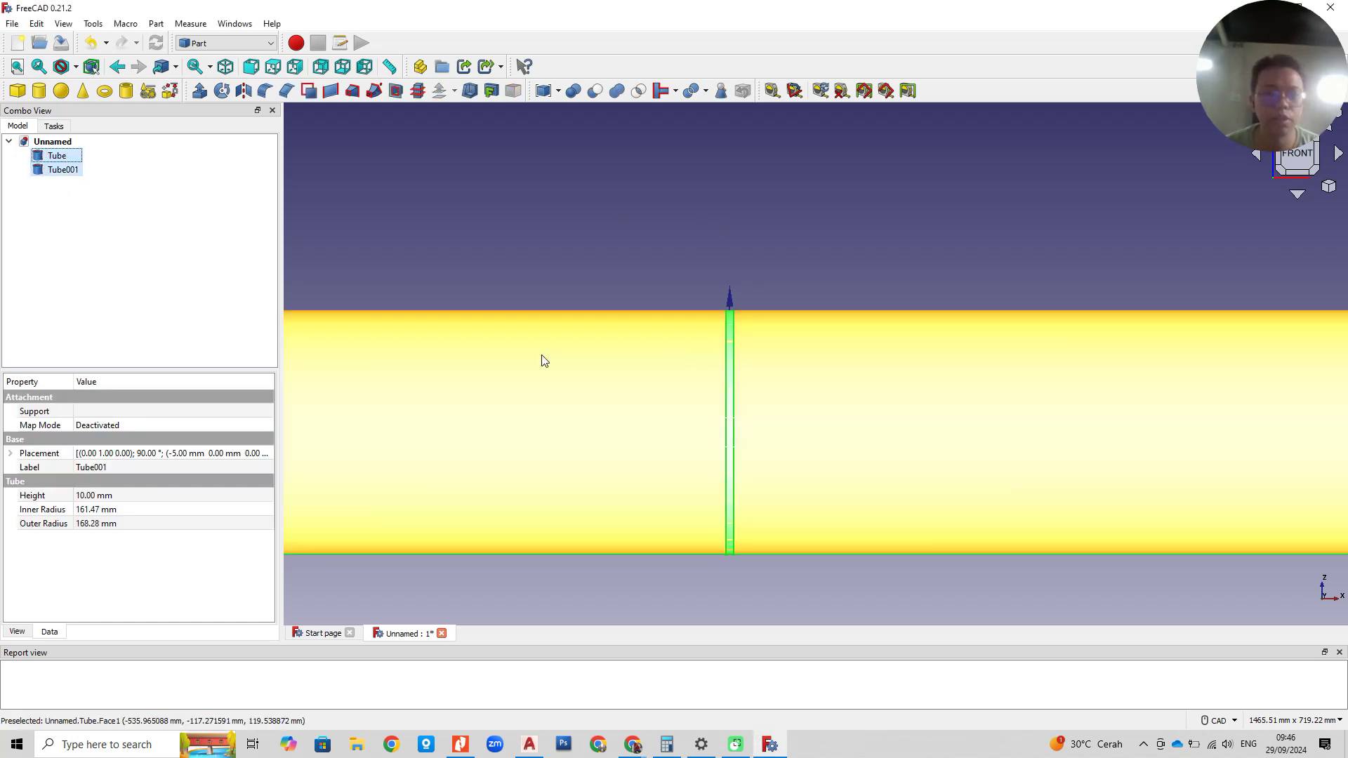
scroll(764, 458, "down", 8)
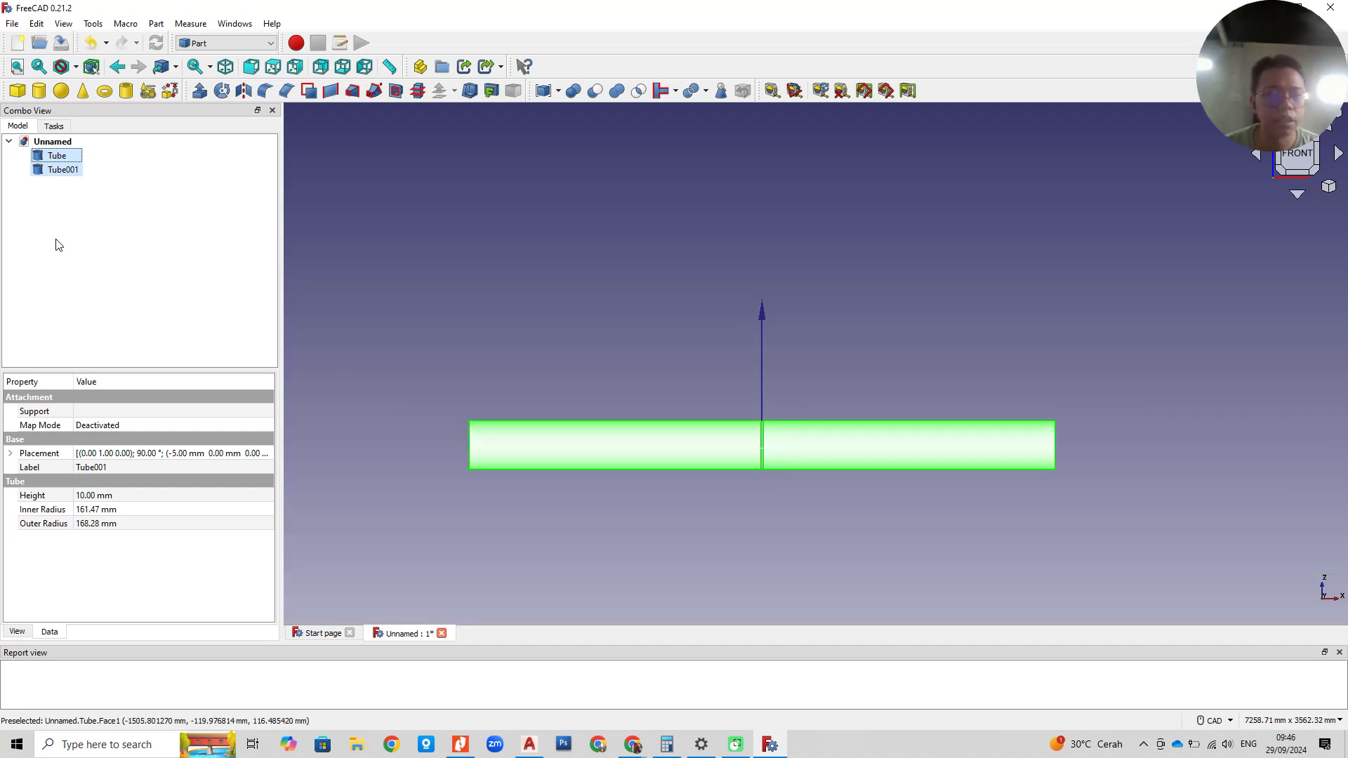
left_click(70, 204)
left_click(64, 169)
left_click(57, 155, "ctrl")
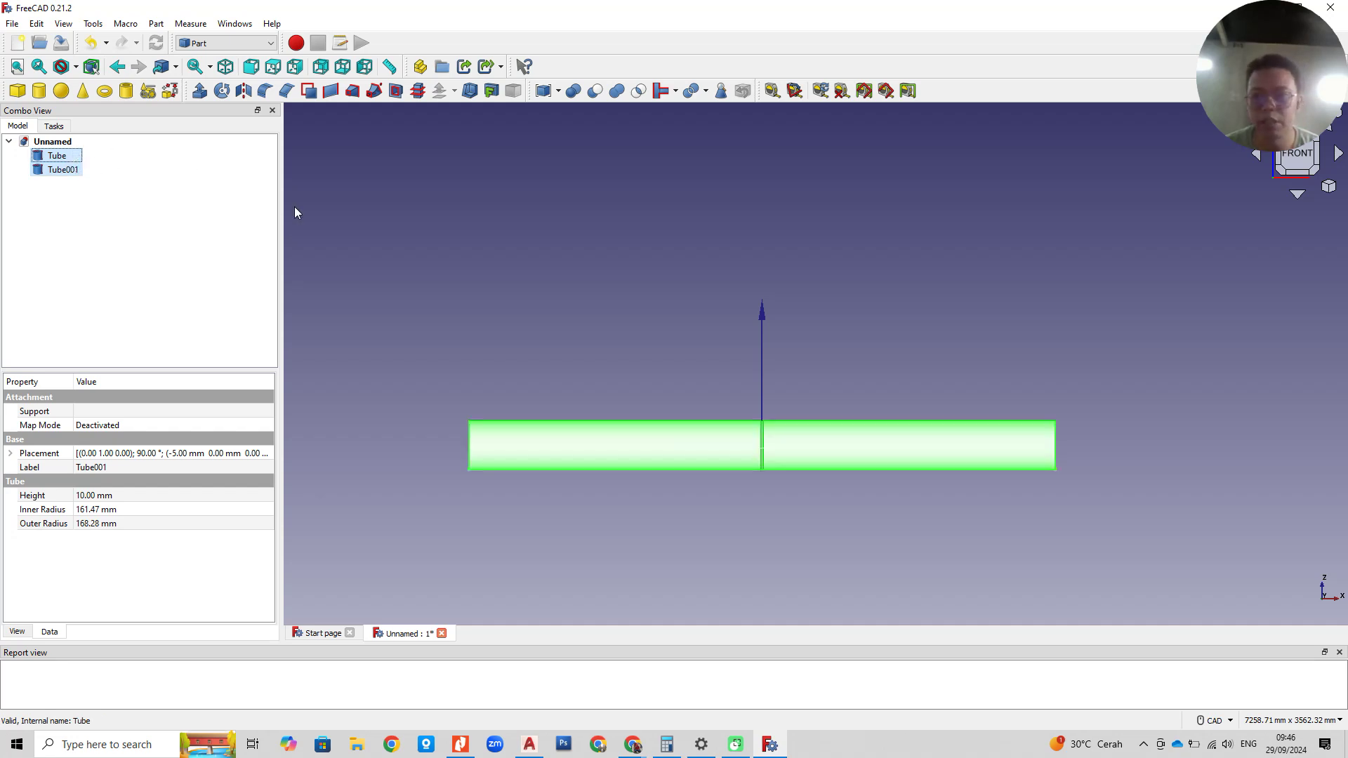
left_click(616, 91)
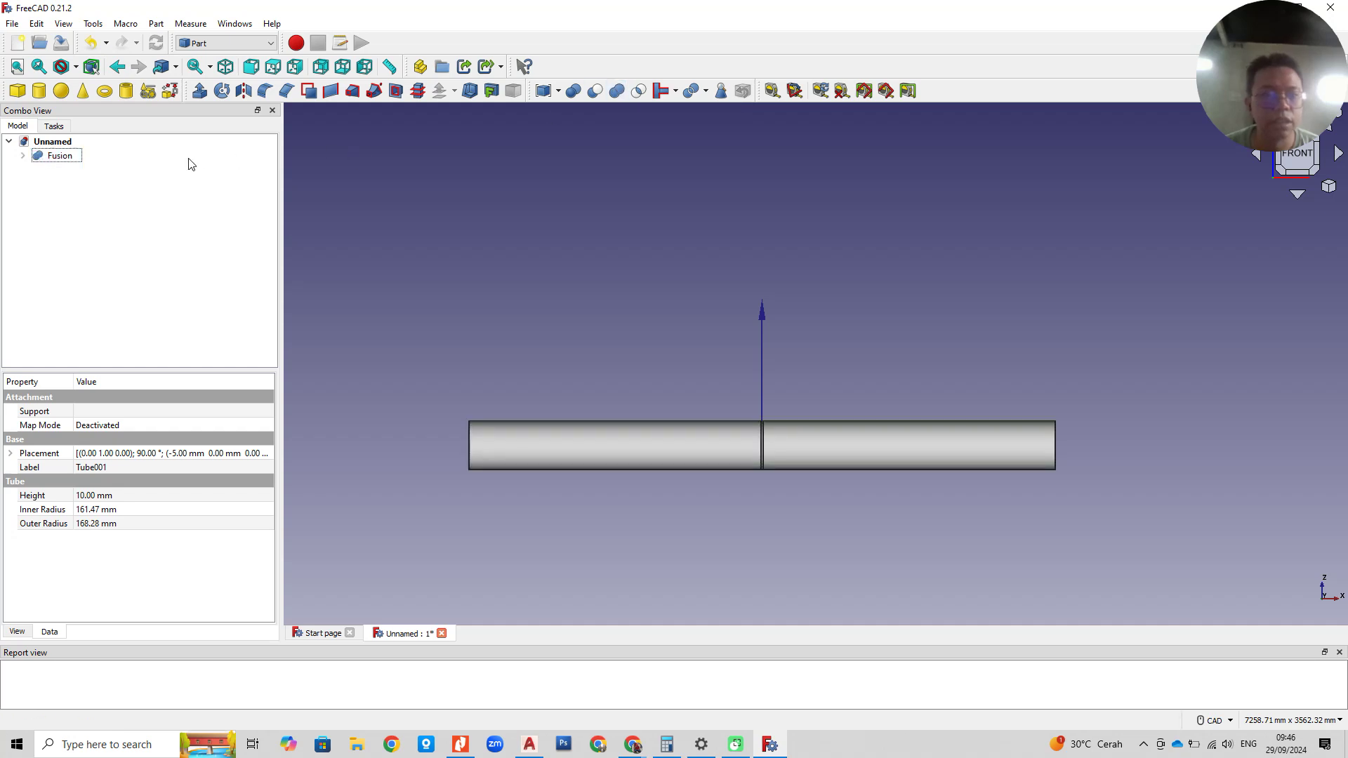
Step: Switch to the Arch workbench and create a facebinder with the fused pipe selected
left_click(55, 157)
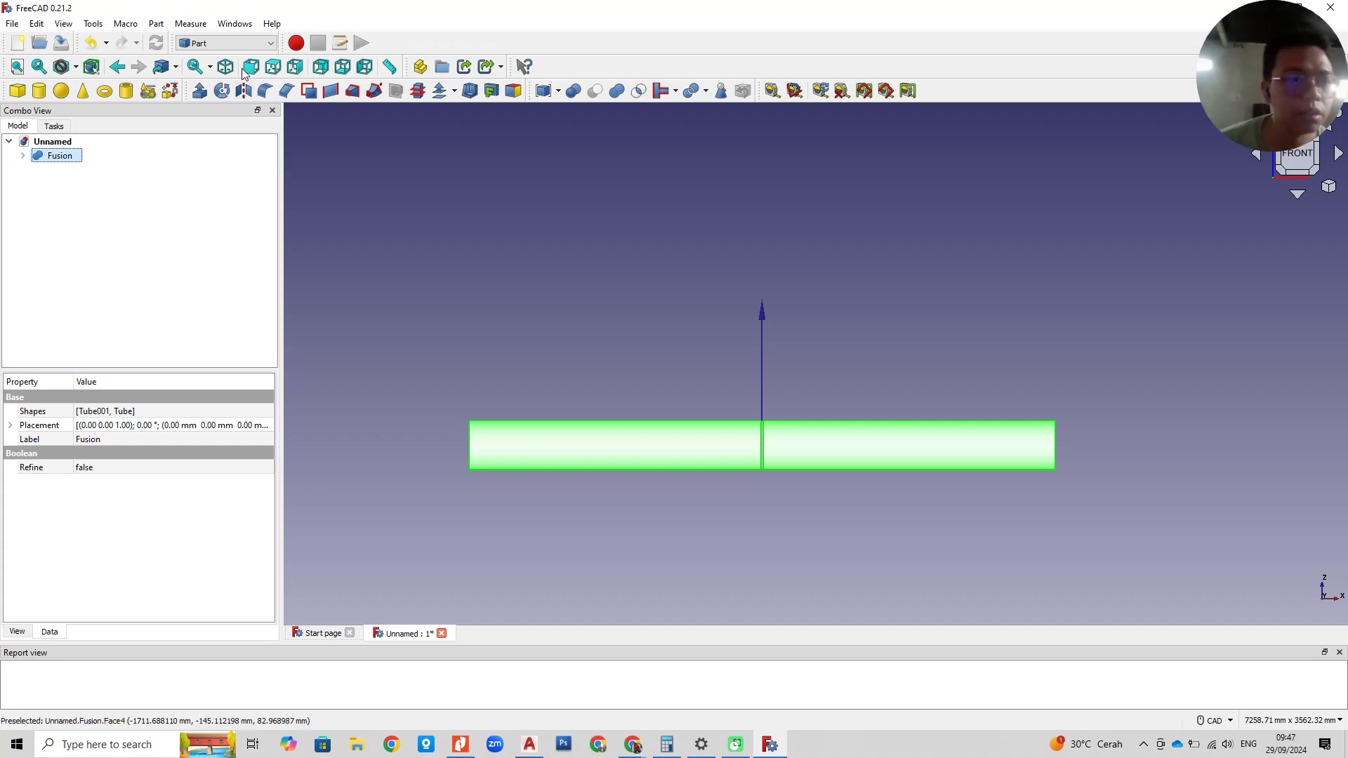
left_click(232, 44)
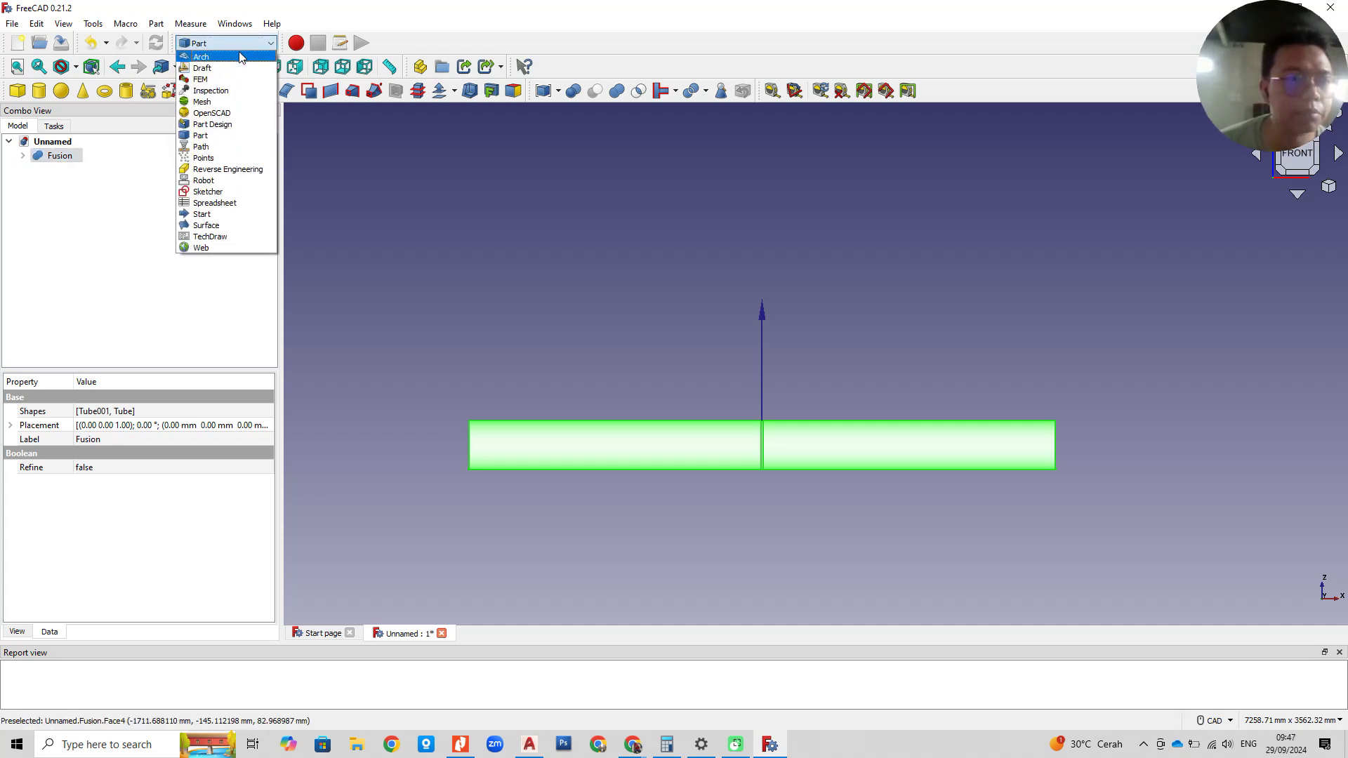
left_click(202, 58)
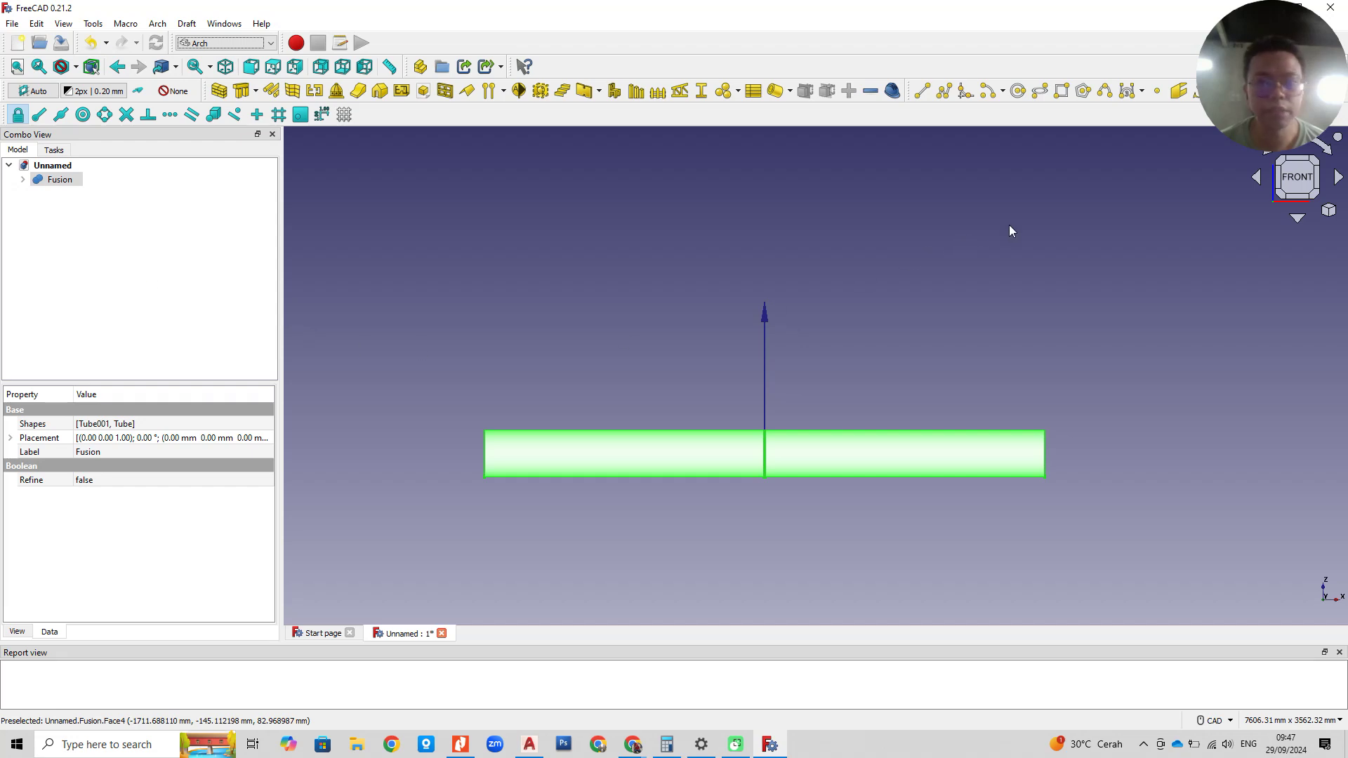
left_click(1179, 97)
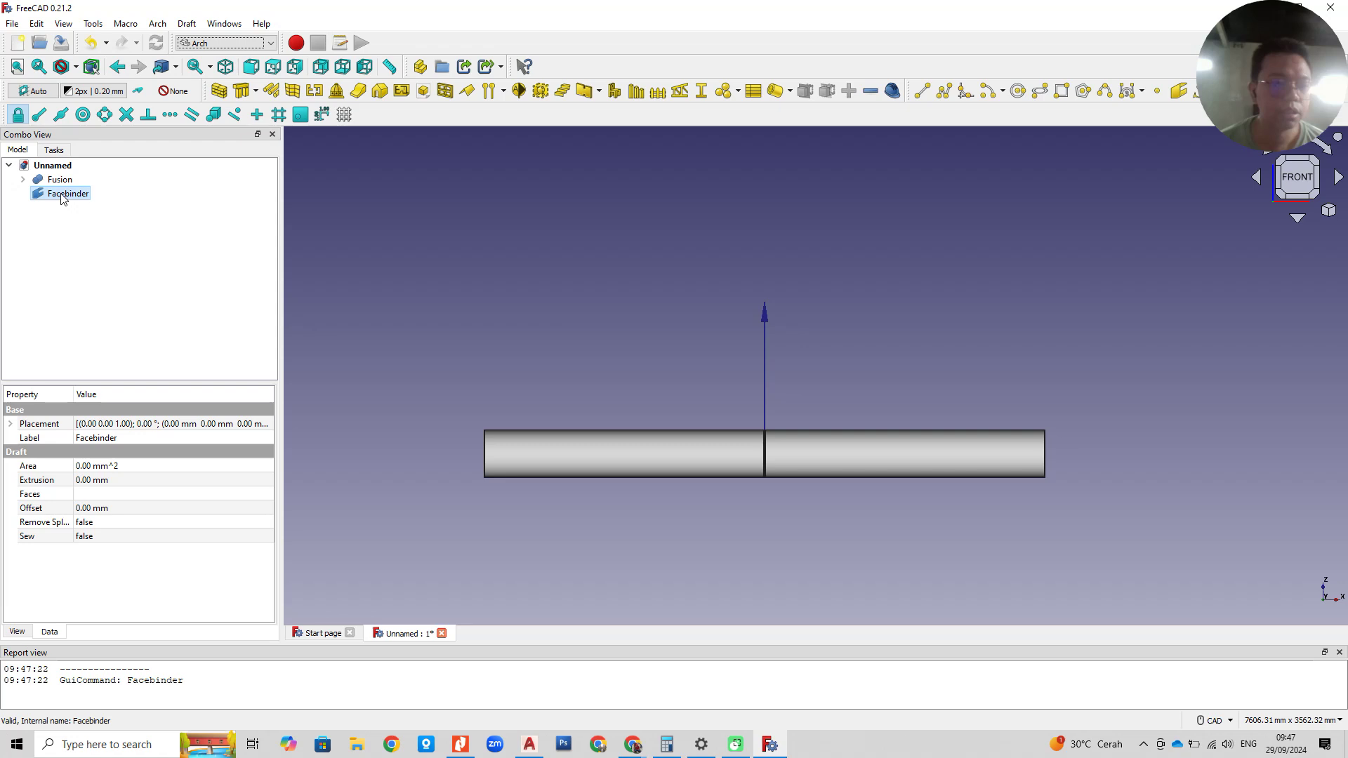
Step: Add the outer faces of the pipe's negative-X half, the 10 mm central band and the positive-X half to the facebinder
double_click(62, 194)
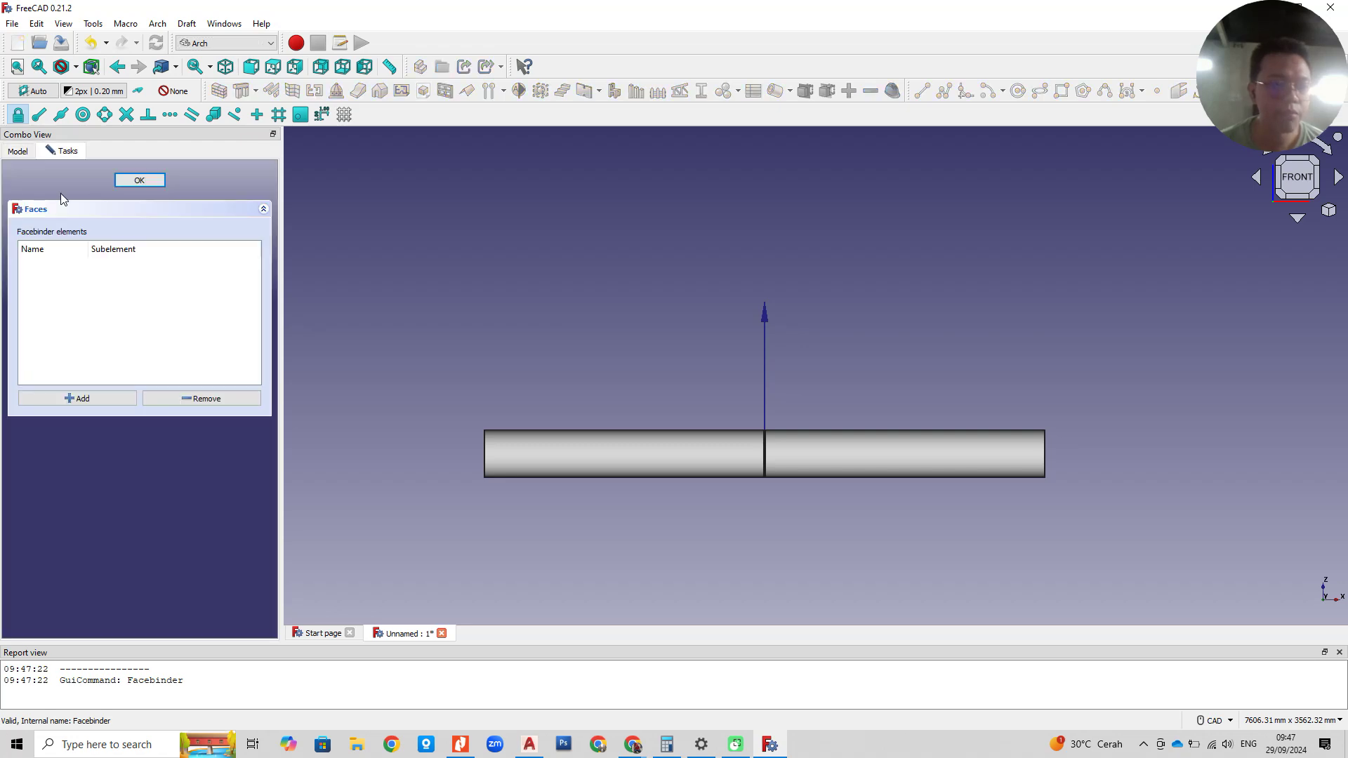
left_click(83, 398)
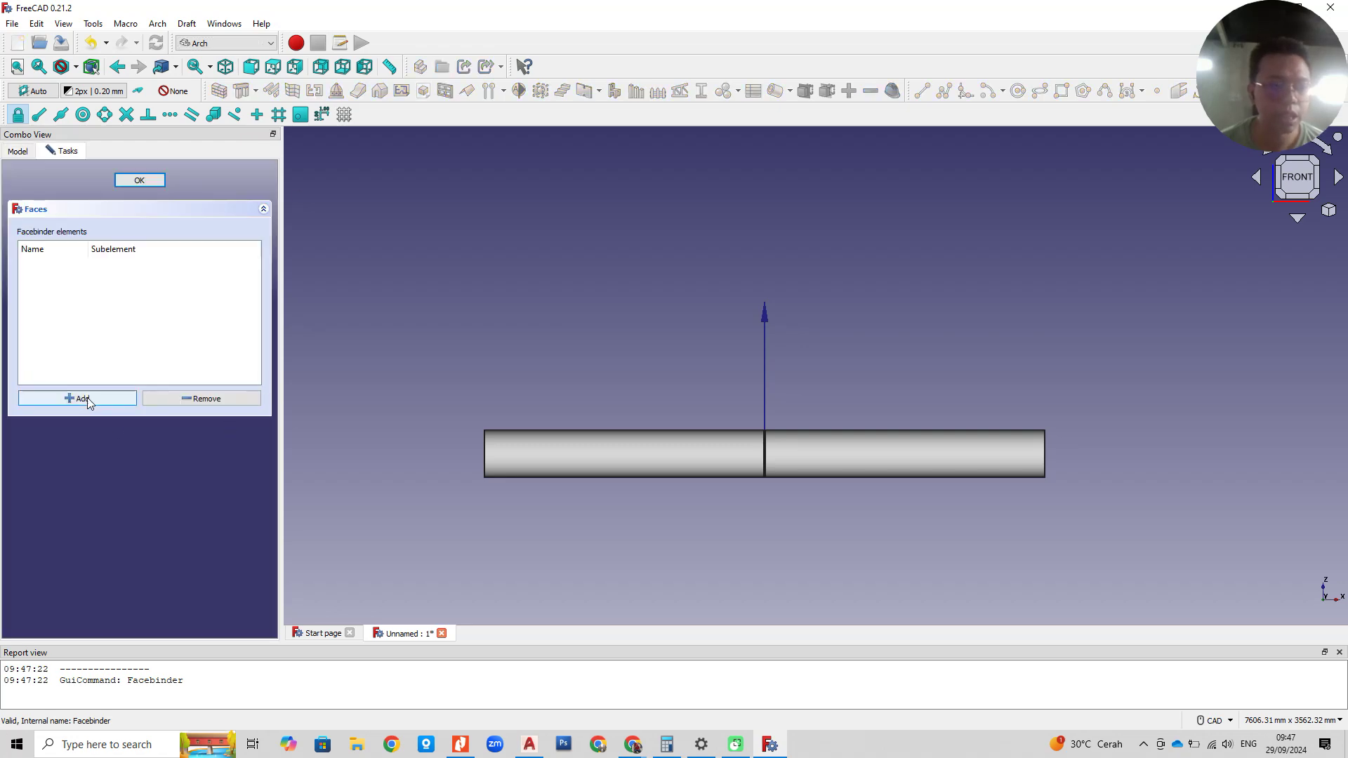
left_click(588, 454)
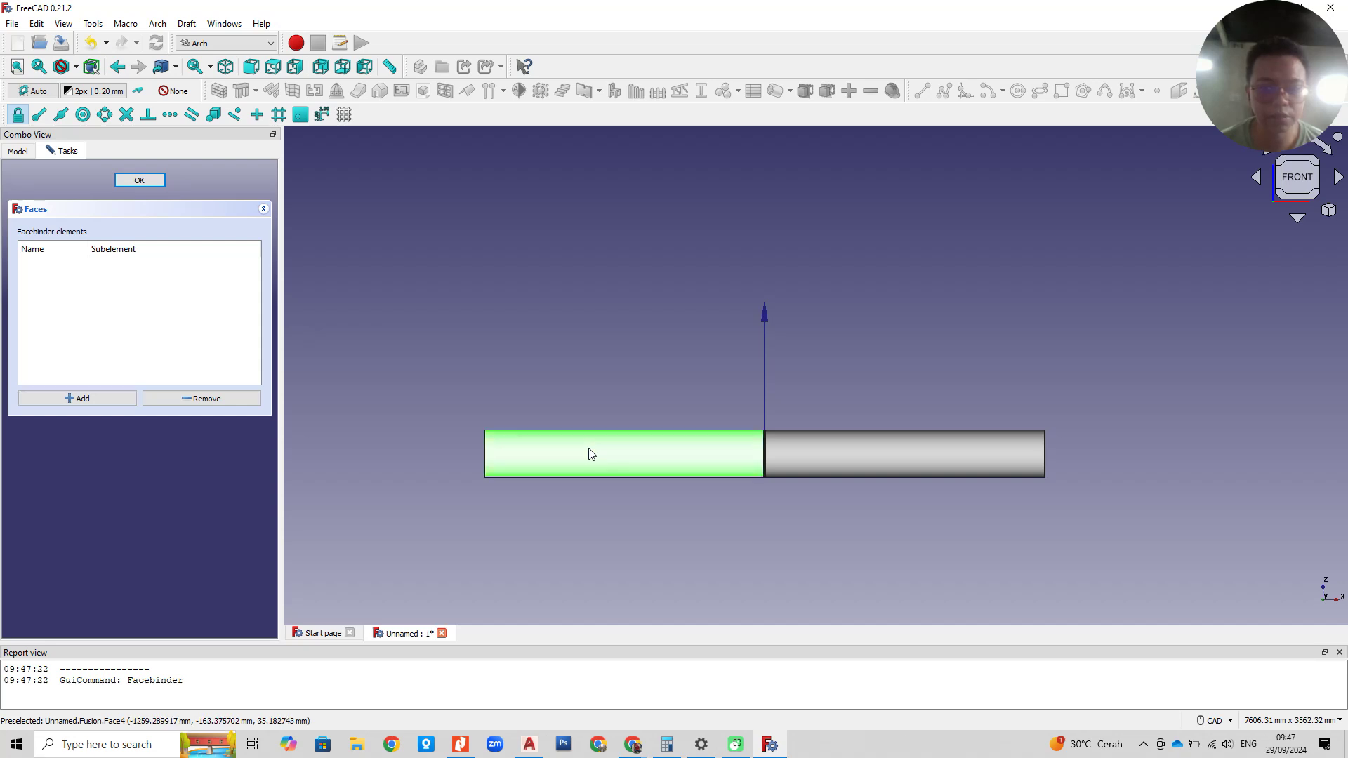
scroll(757, 481, "up", 5)
scroll(764, 460, "up", 2)
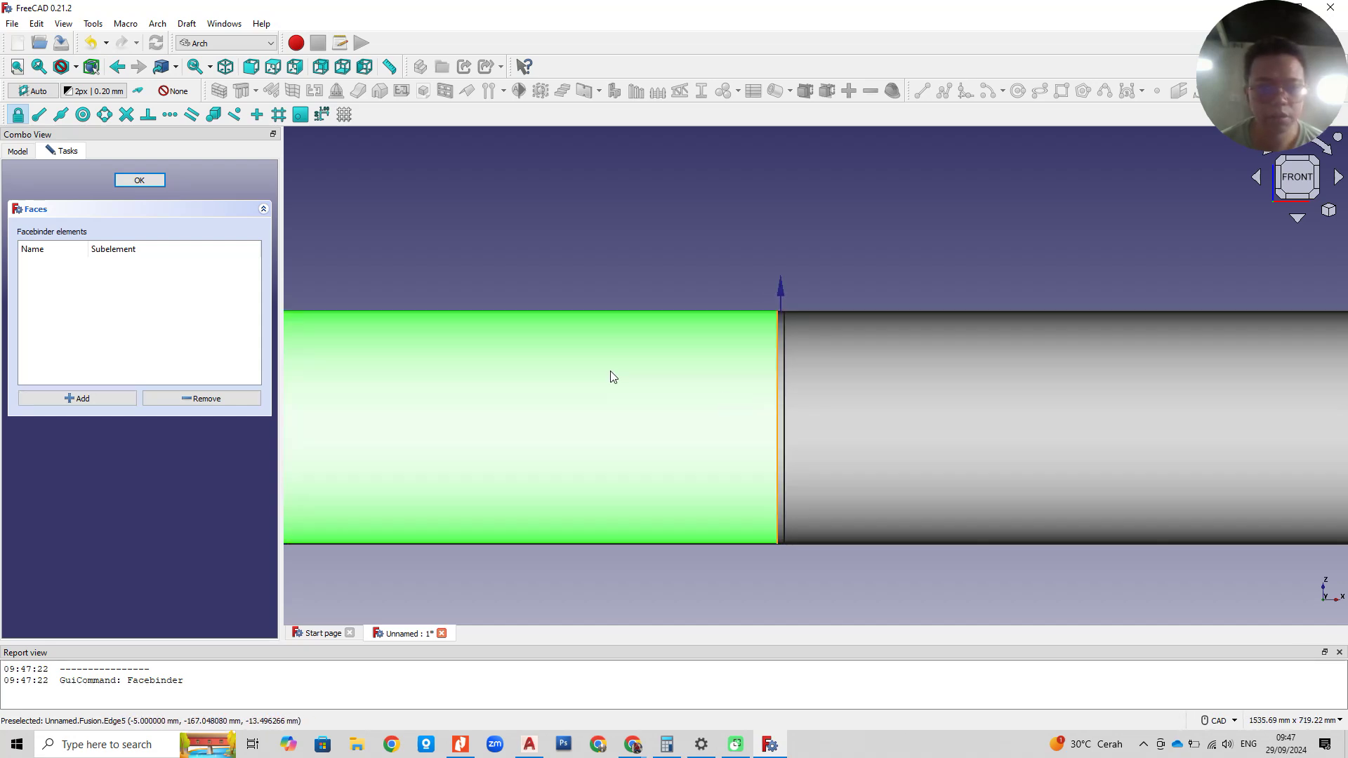
left_click(83, 399)
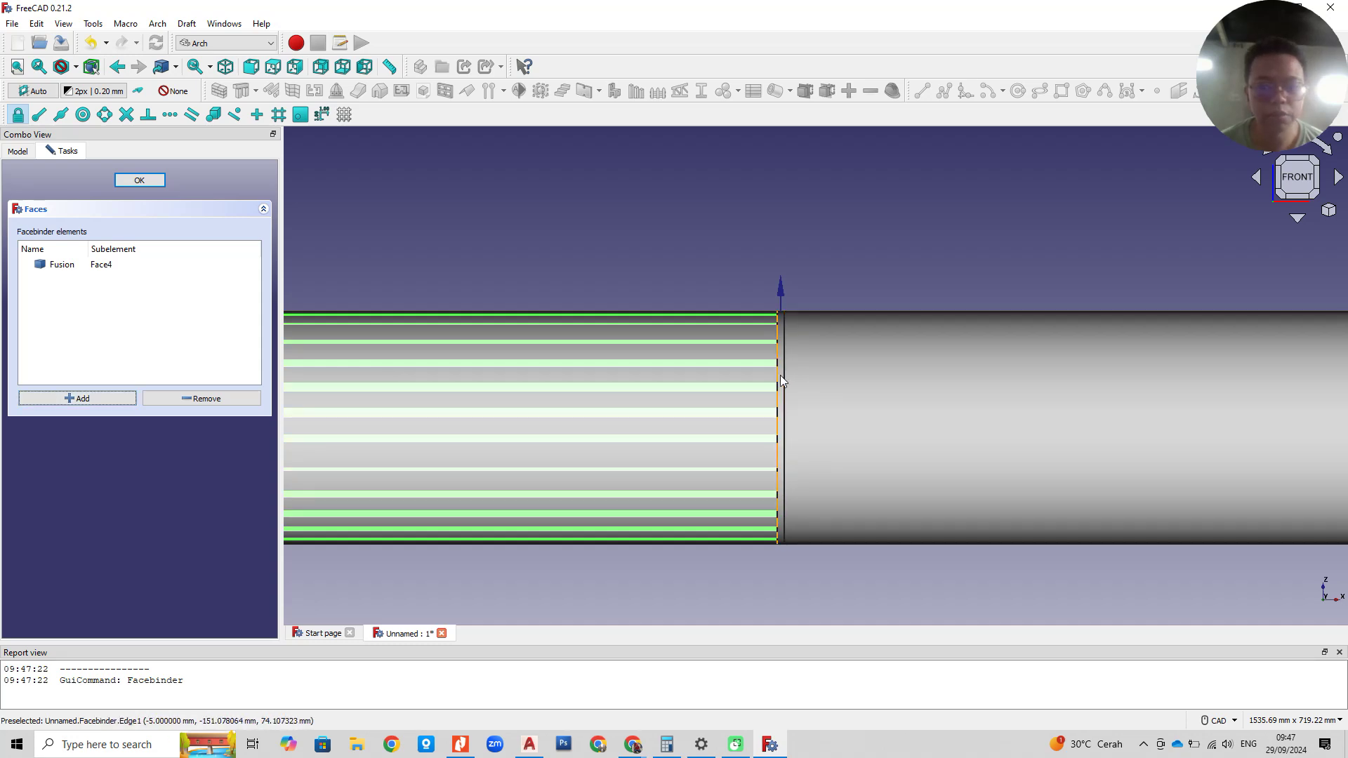
scroll(781, 381, "up", 2)
left_click(781, 383)
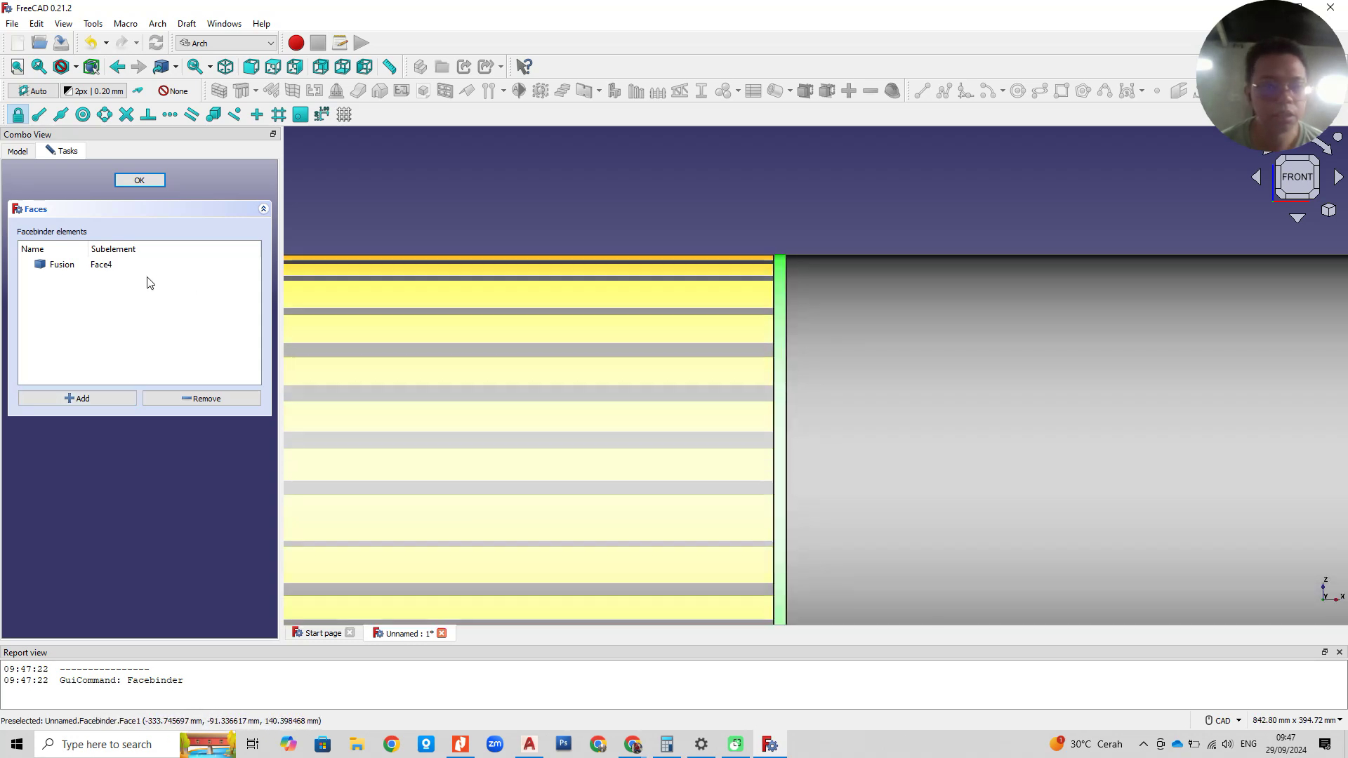
left_click(100, 398)
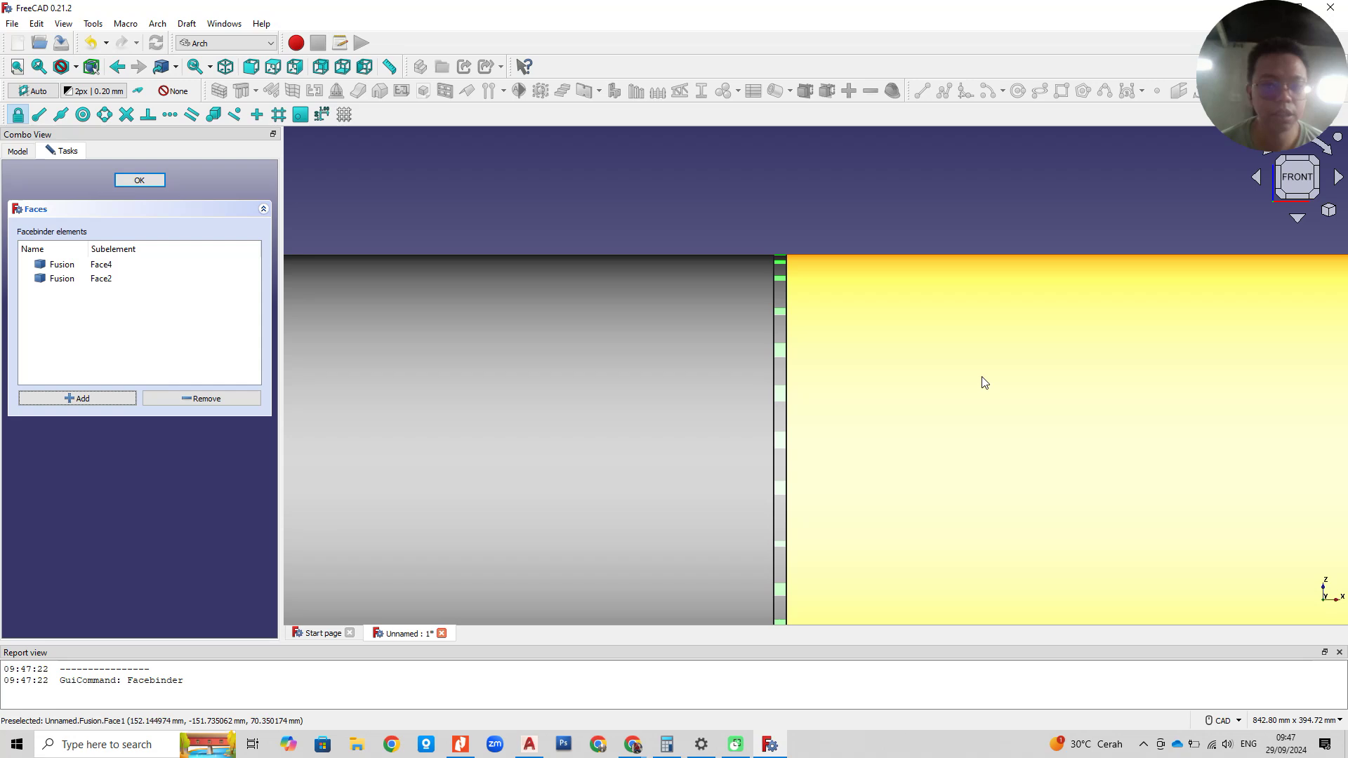
left_click(981, 382)
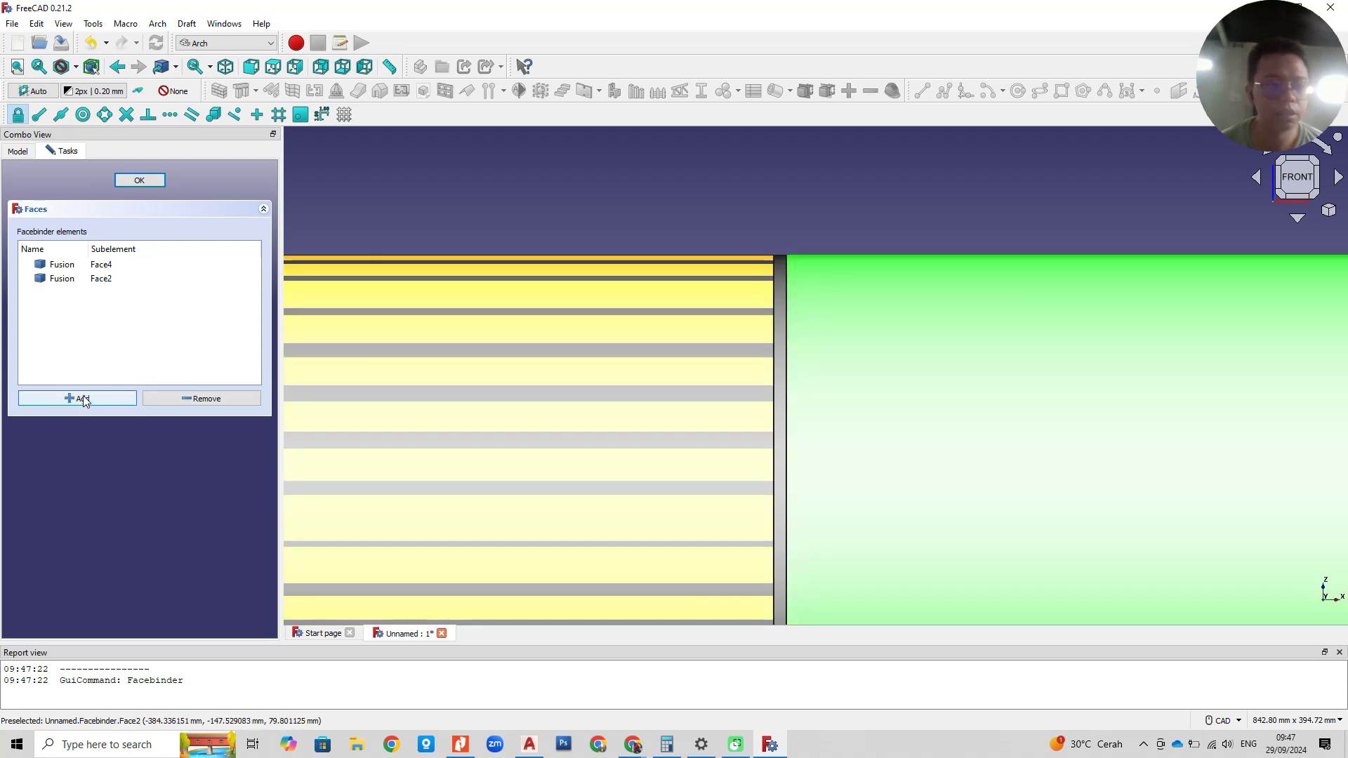
left_click(85, 398)
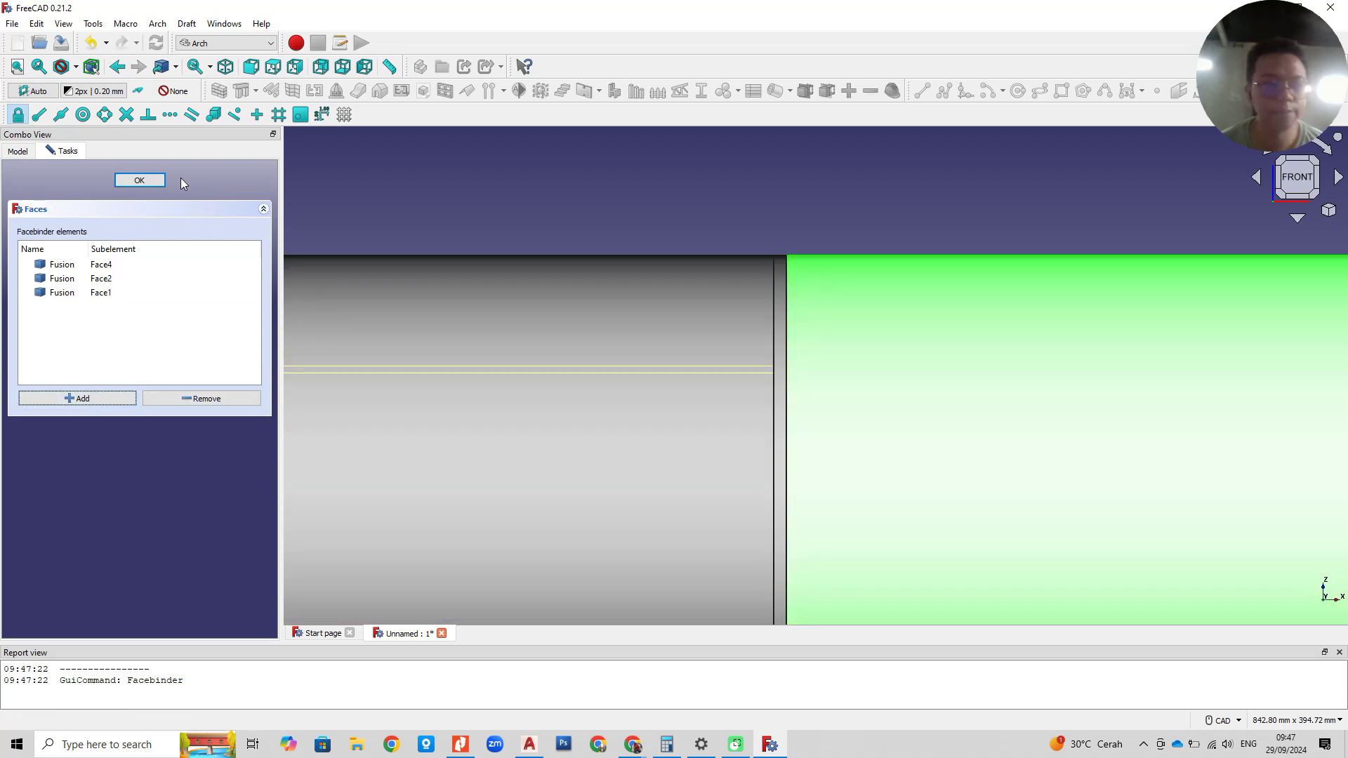
left_click(149, 180)
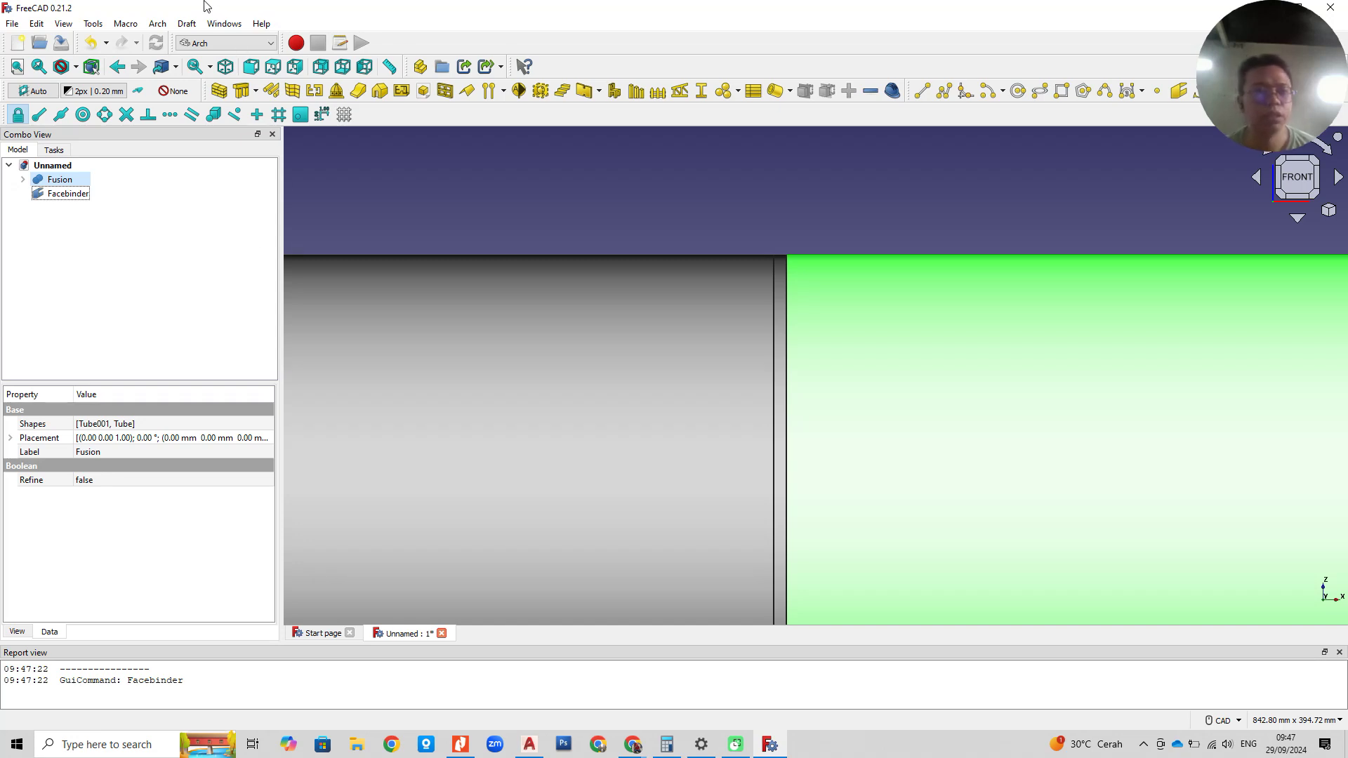
Step: Switch to the FEM workbench and create an analysis container with the default solver
left_click(255, 51)
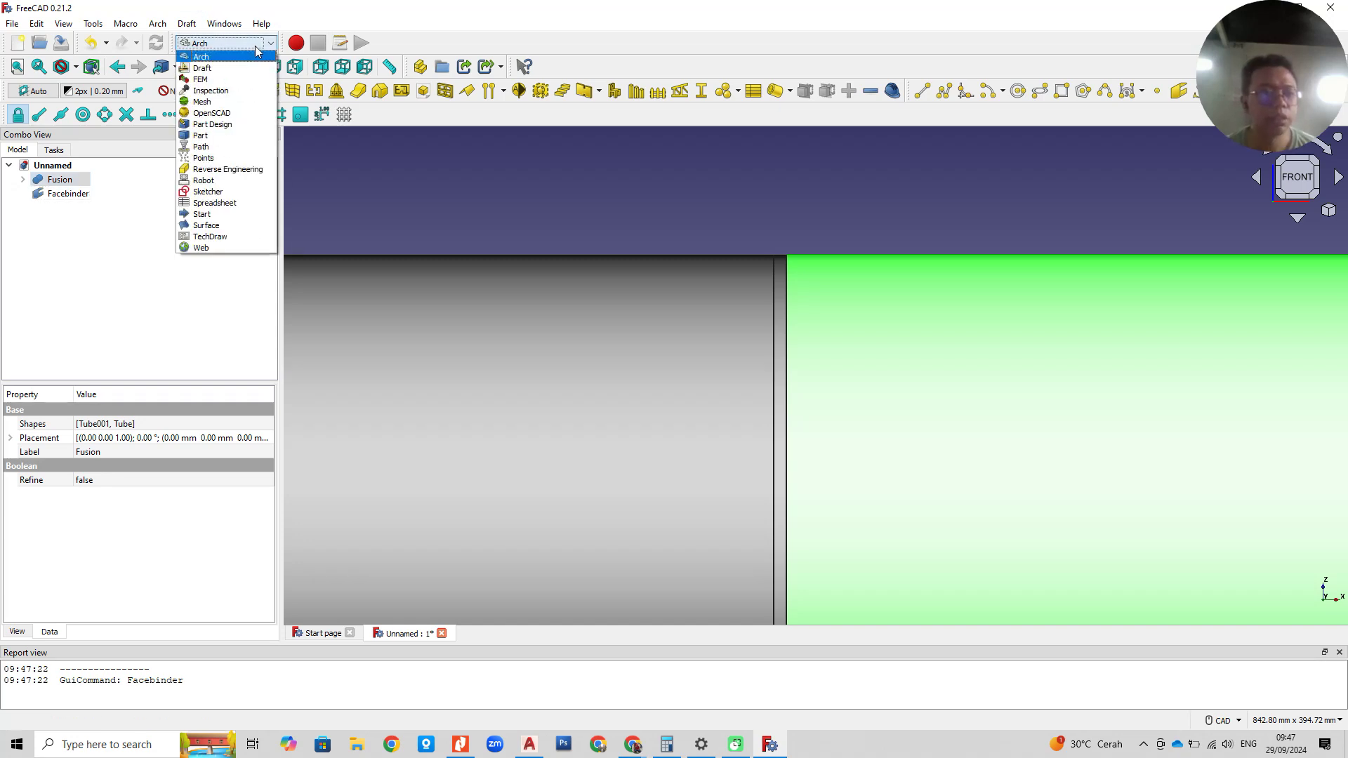
left_click(221, 79)
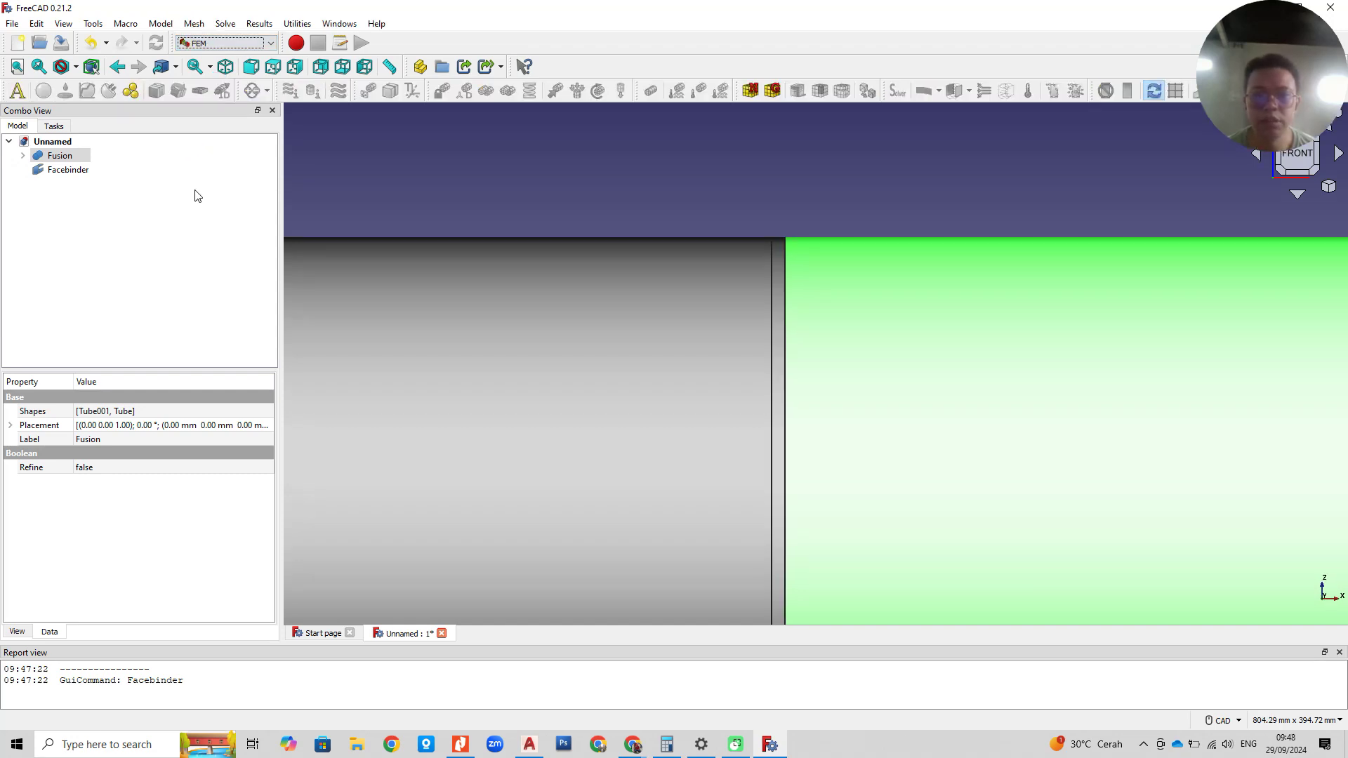
scroll(497, 187, "up", 3)
scroll(497, 187, "down", 2)
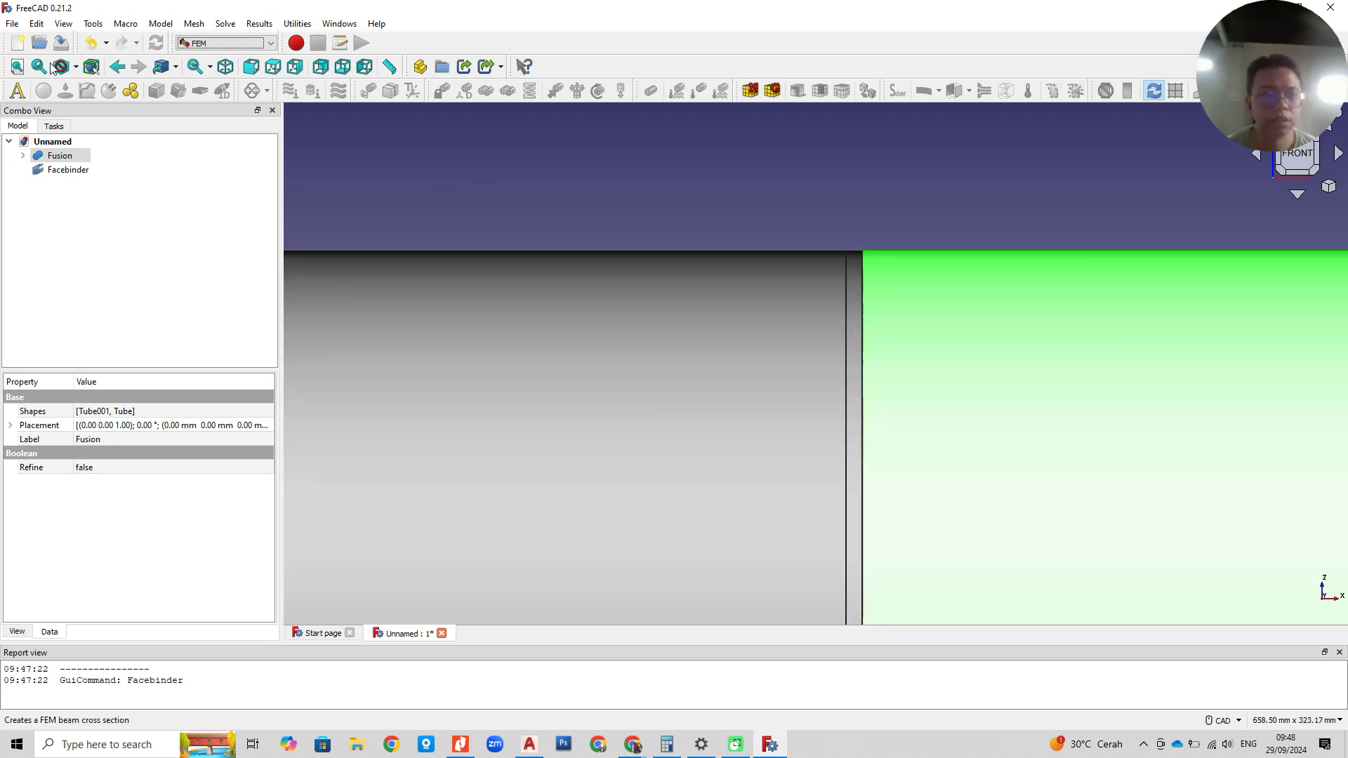
left_click(18, 68)
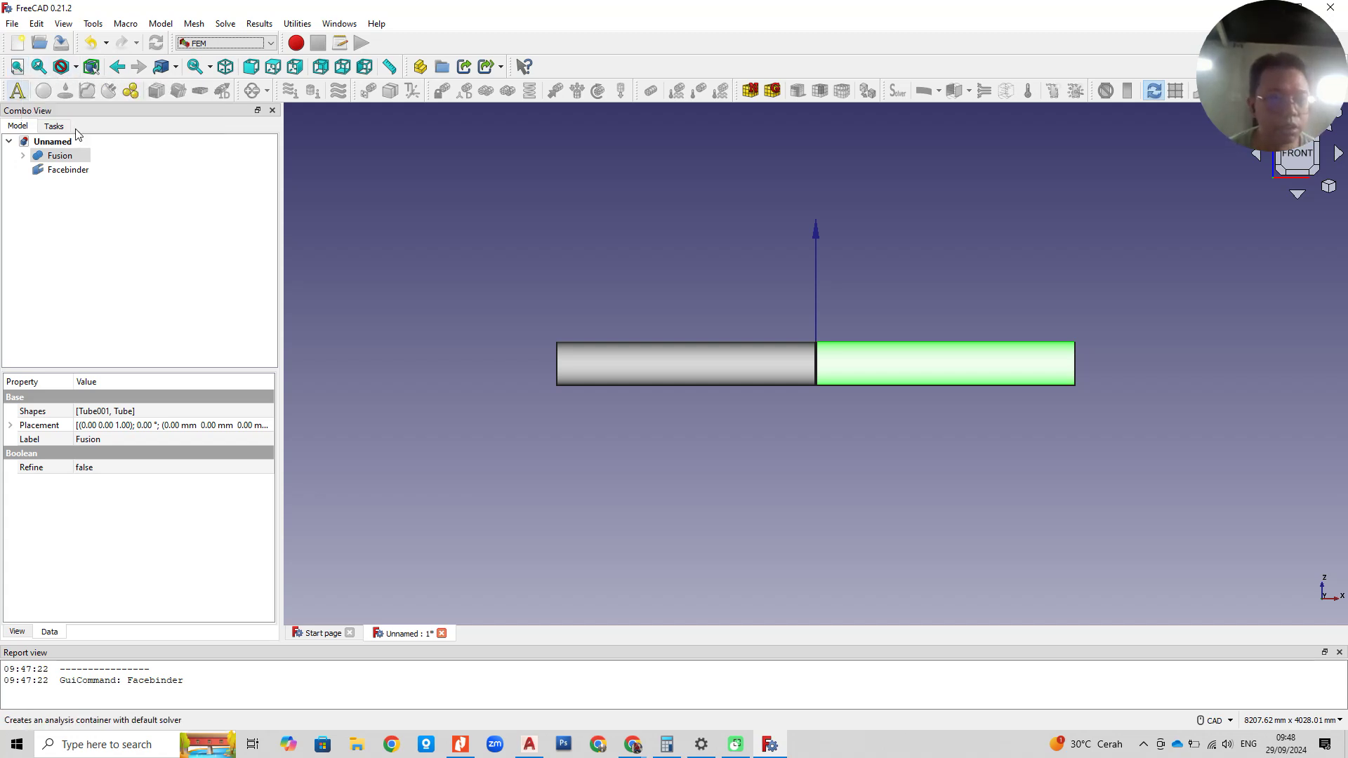
left_click(14, 96)
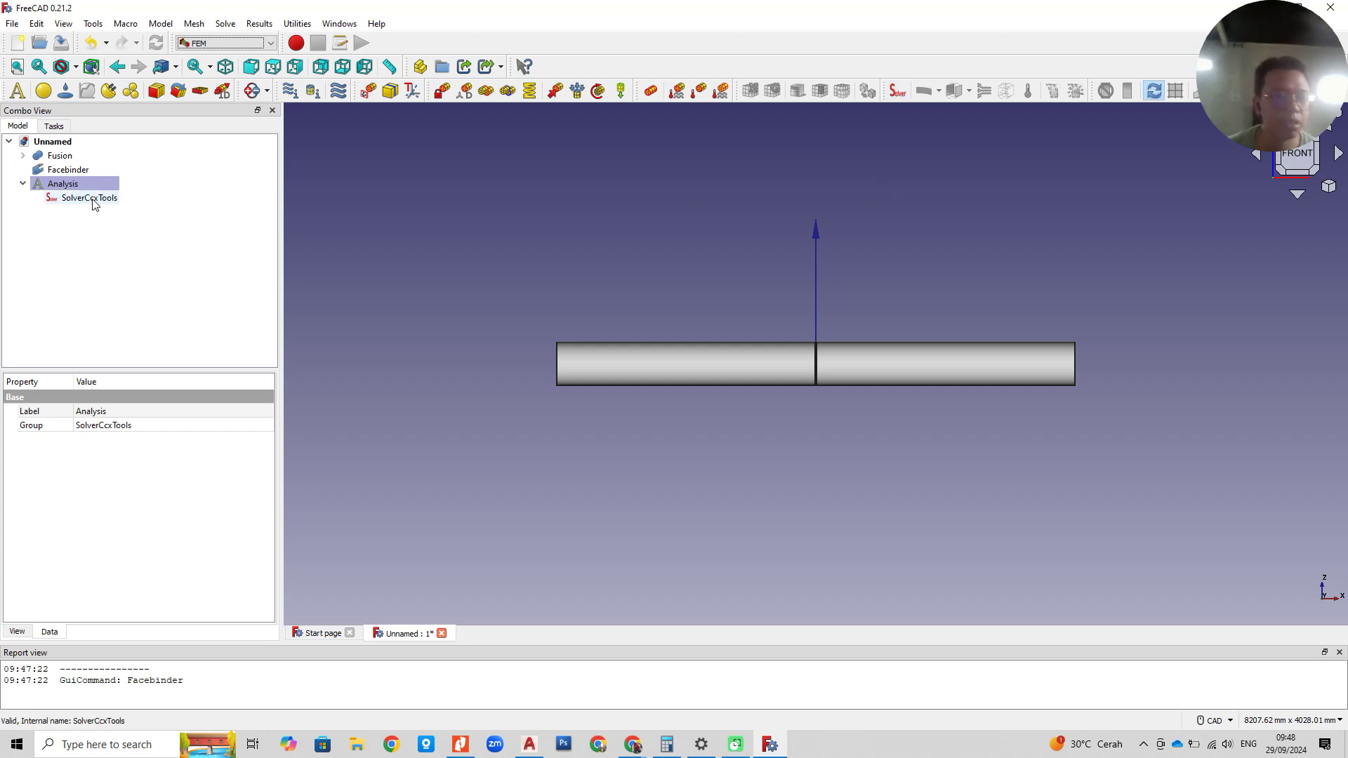
Step: Add a solid FEM material to the analysis using the CalculiX-Steel material card
left_click(43, 94)
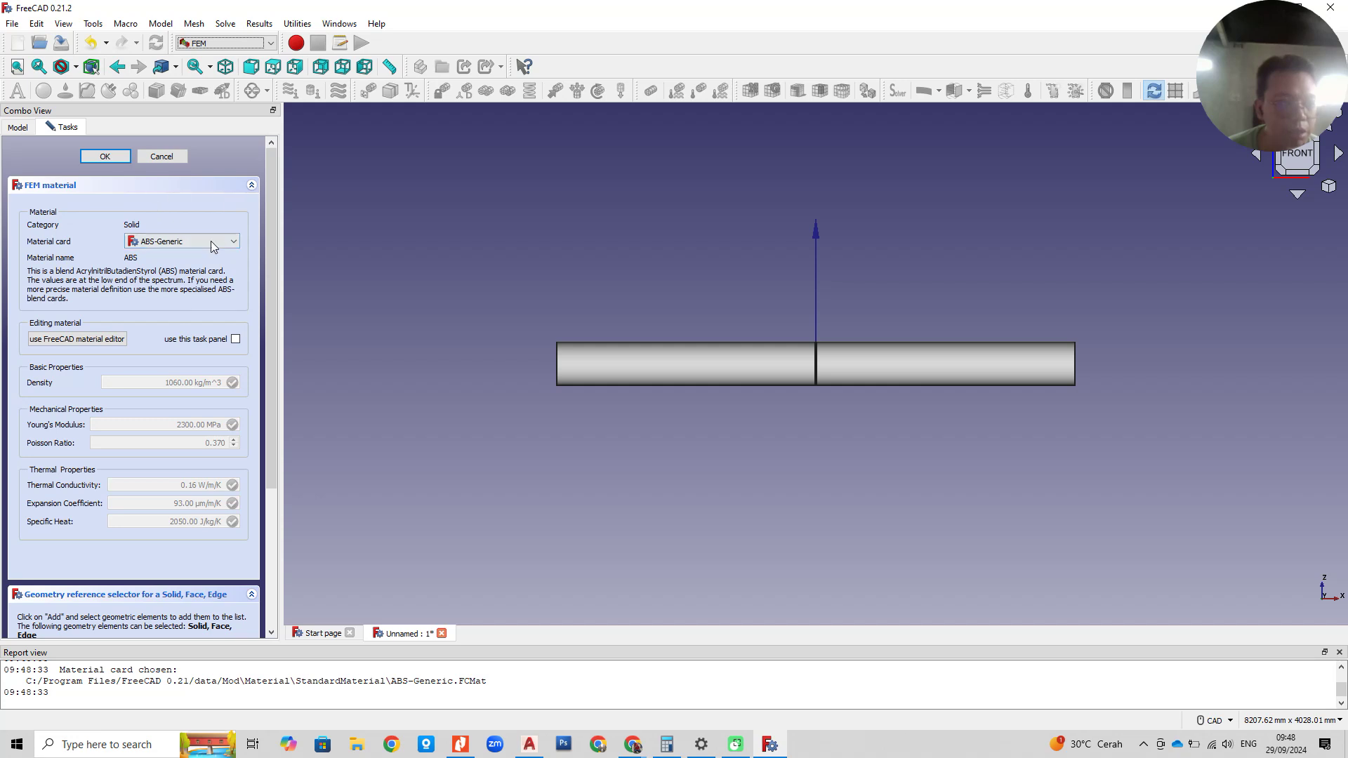
left_click(173, 243)
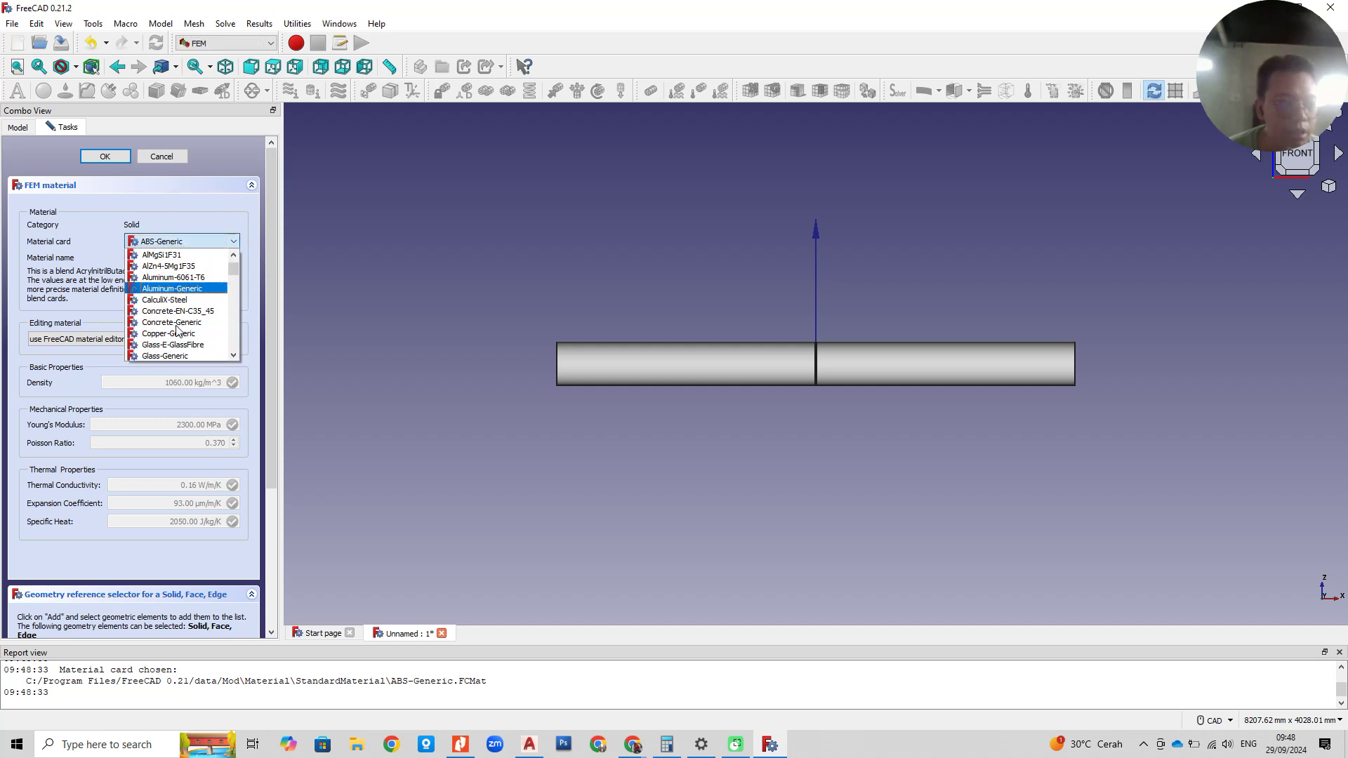
scroll(172, 337, "down", 4)
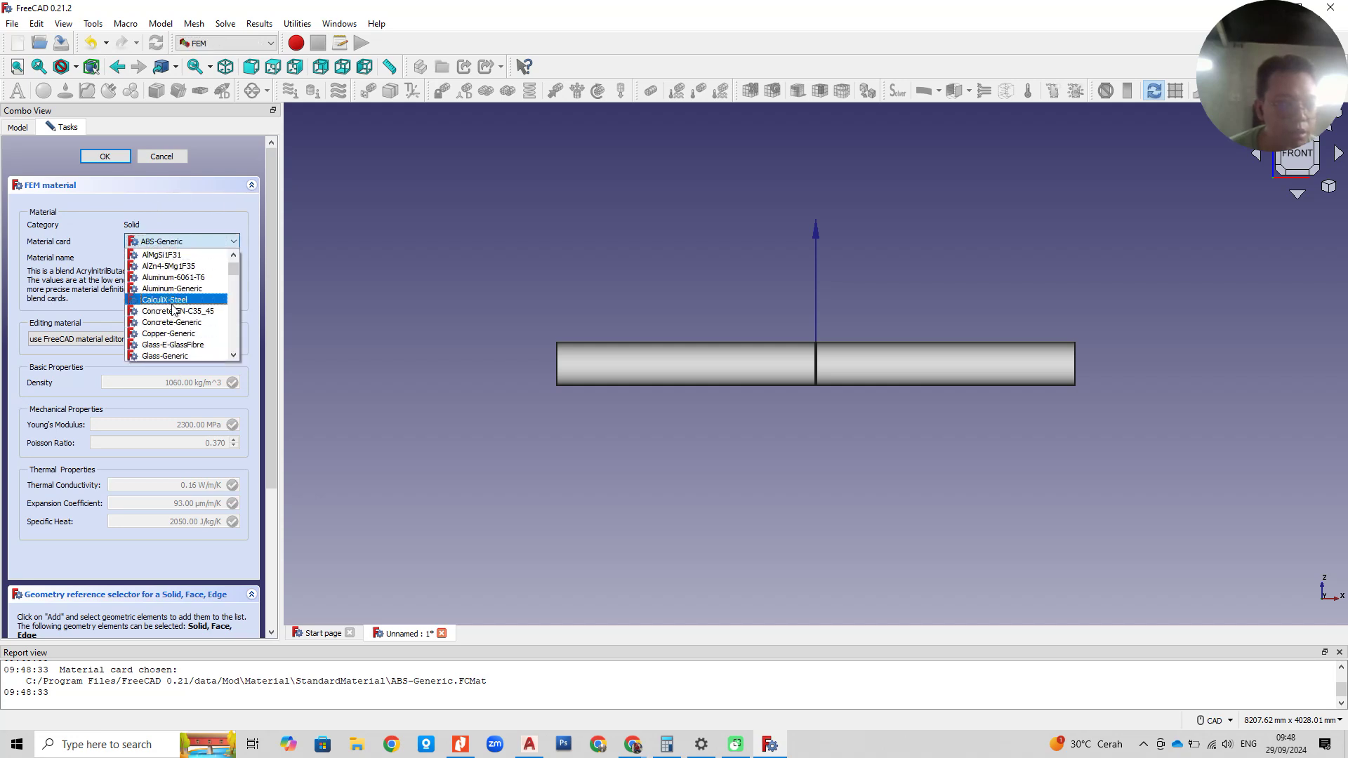
scroll(175, 327, "down", 3)
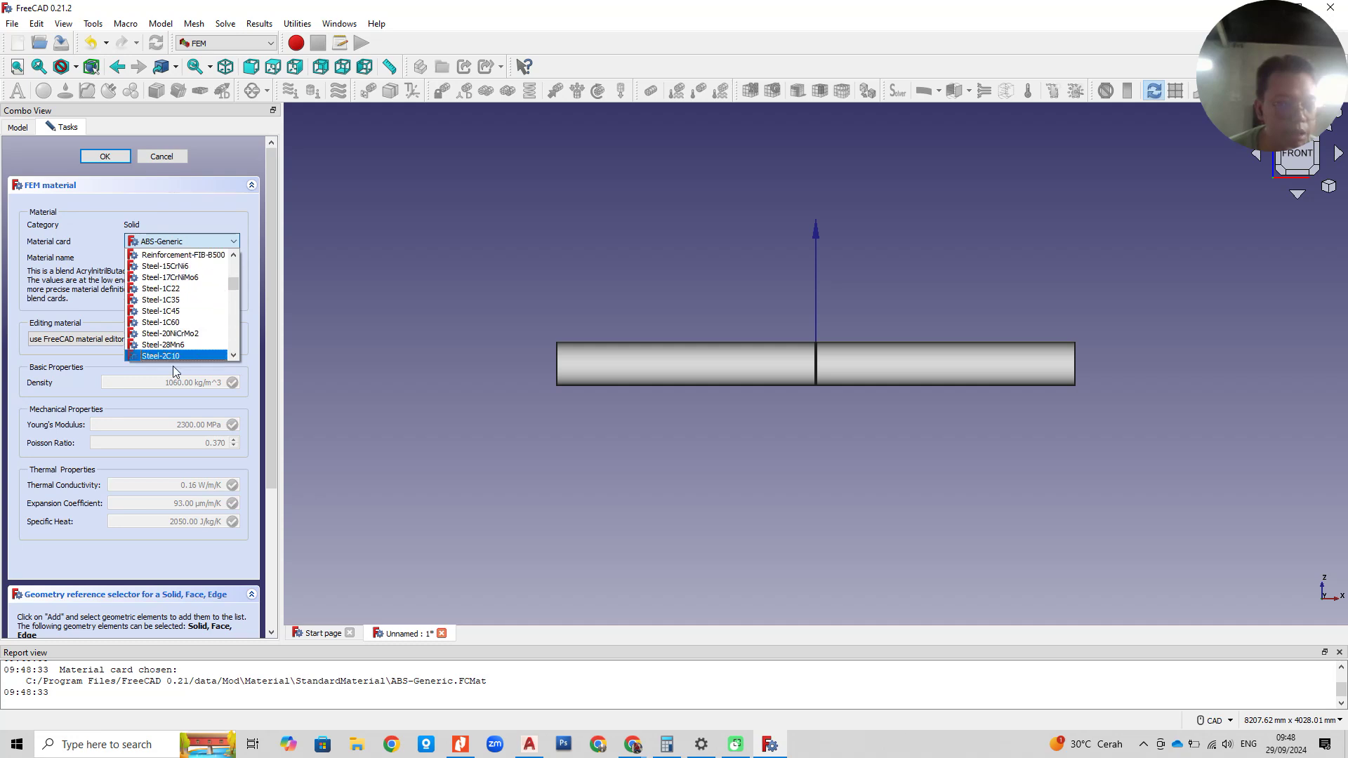
scroll(179, 337, "up", 7)
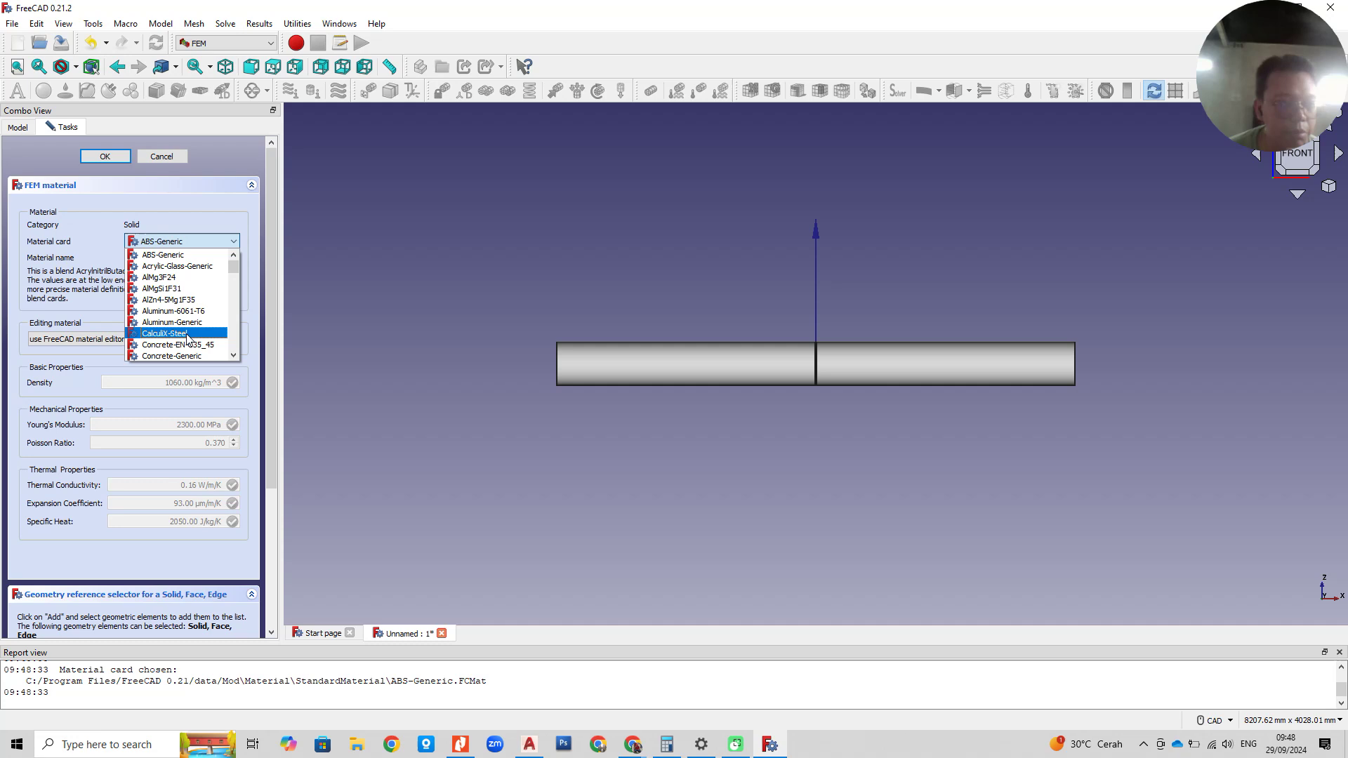
left_click(188, 335)
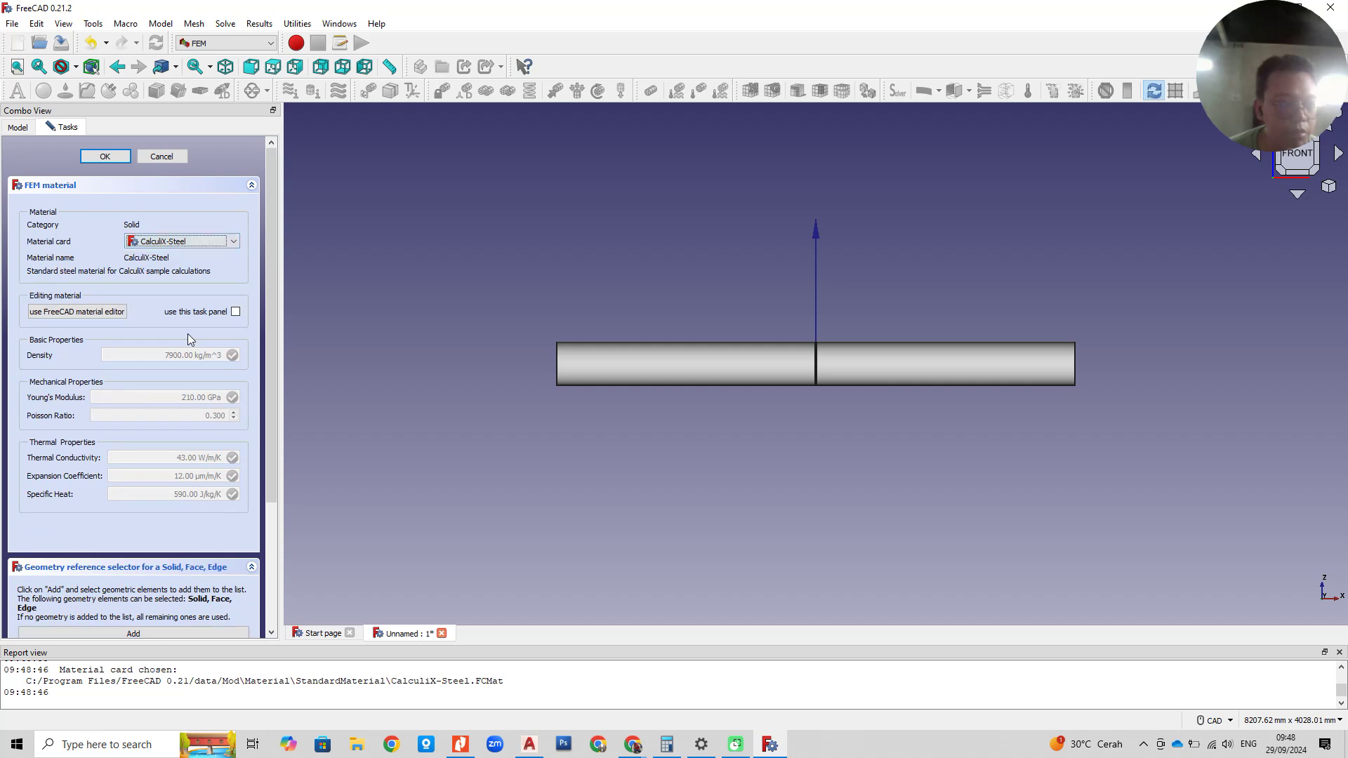
left_click(236, 313)
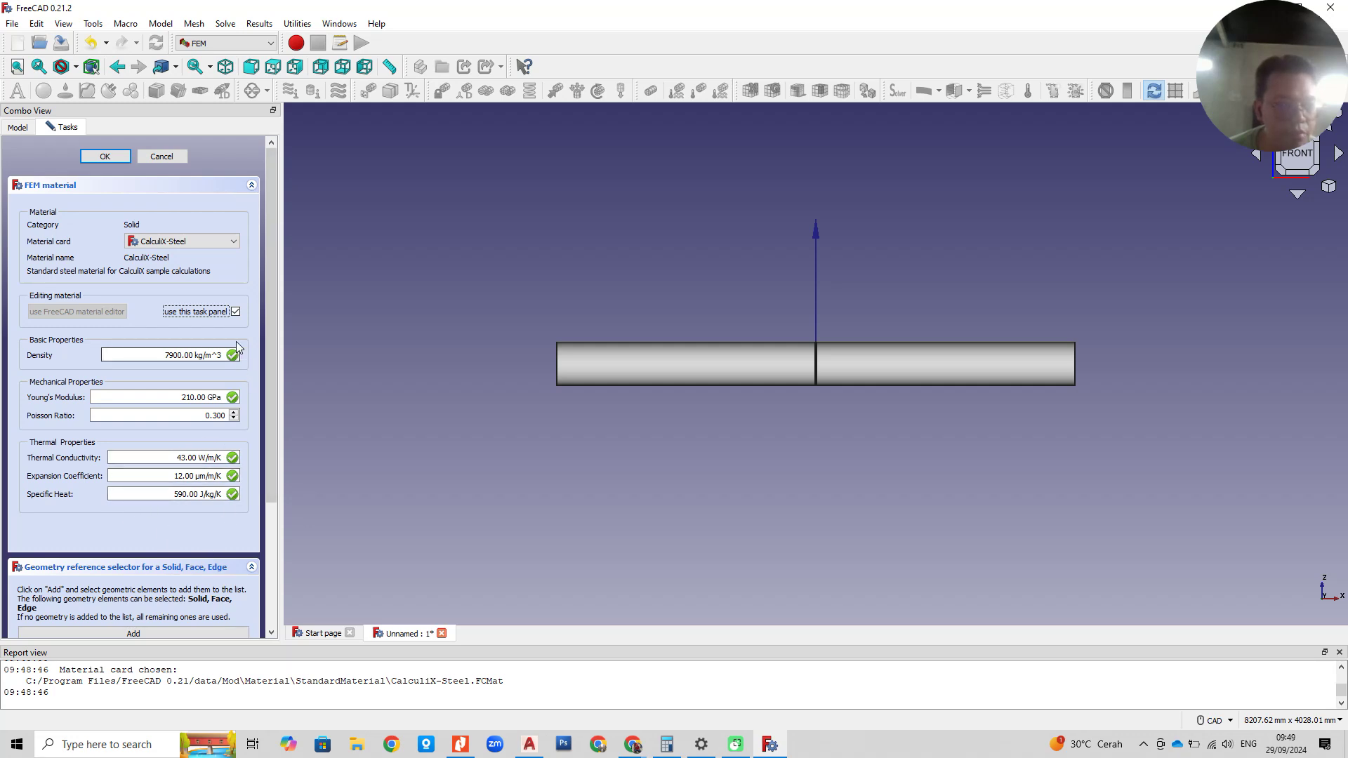
left_click(236, 312)
Step: Assign the steel material to the outer faces of the pipe's negative-X half, positive-X half and central band, and accept it
scroll(246, 322, "down", 1)
scroll(247, 317, "down", 3)
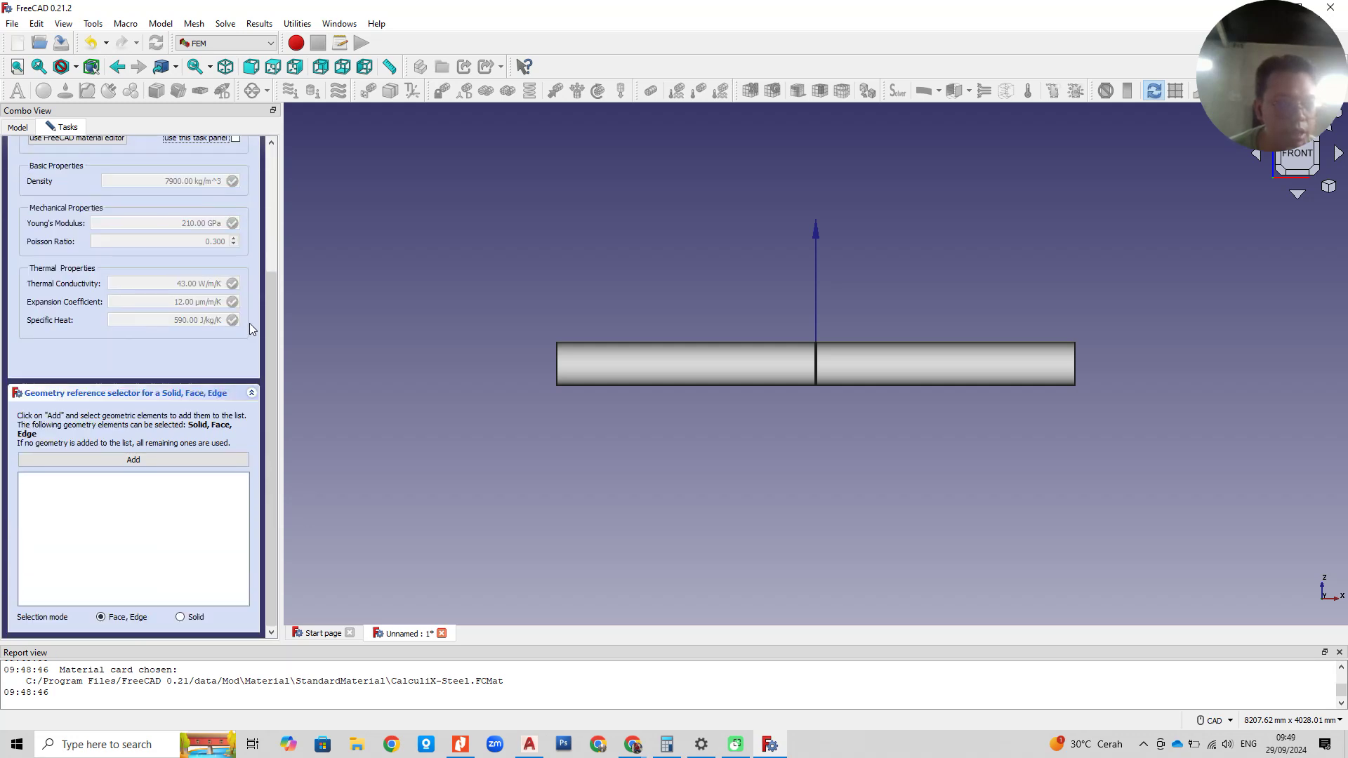
left_click(153, 464)
left_click(724, 379)
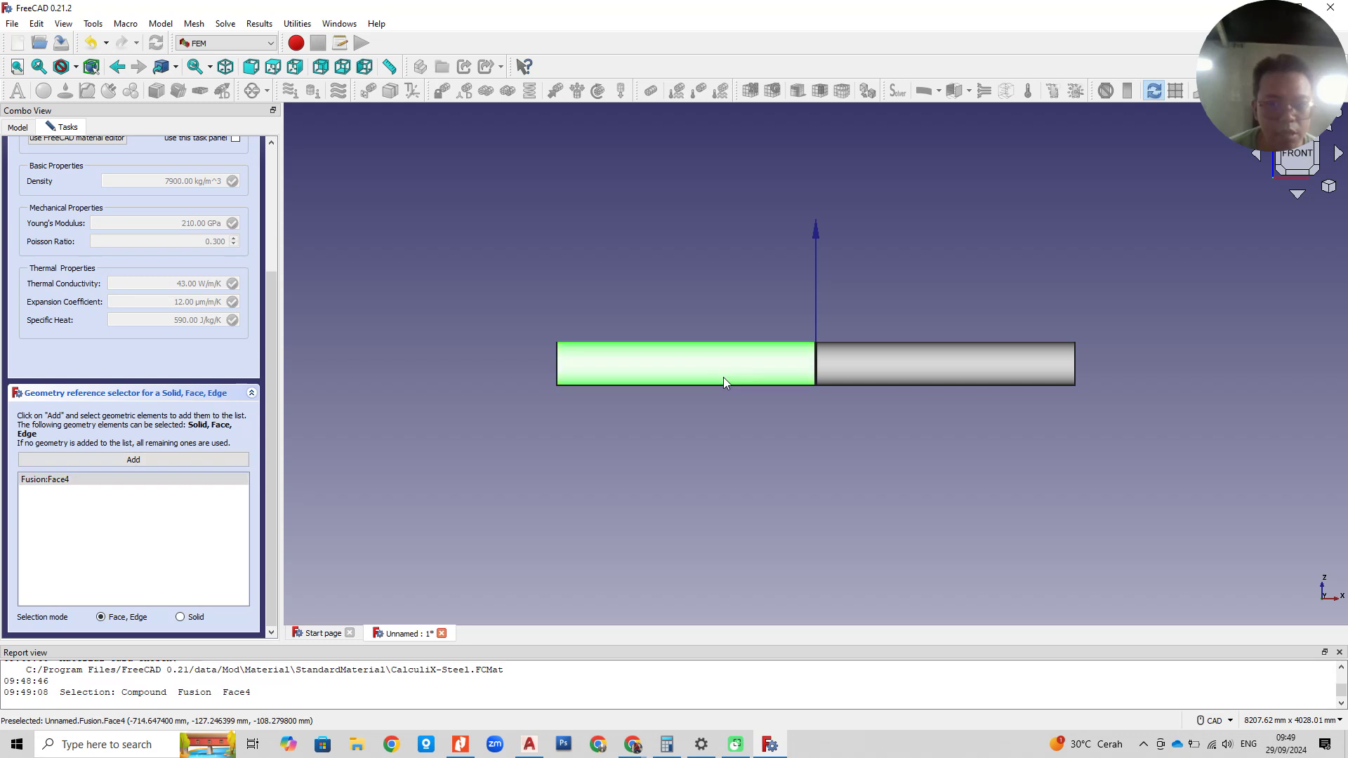
scroll(814, 368, "up", 5)
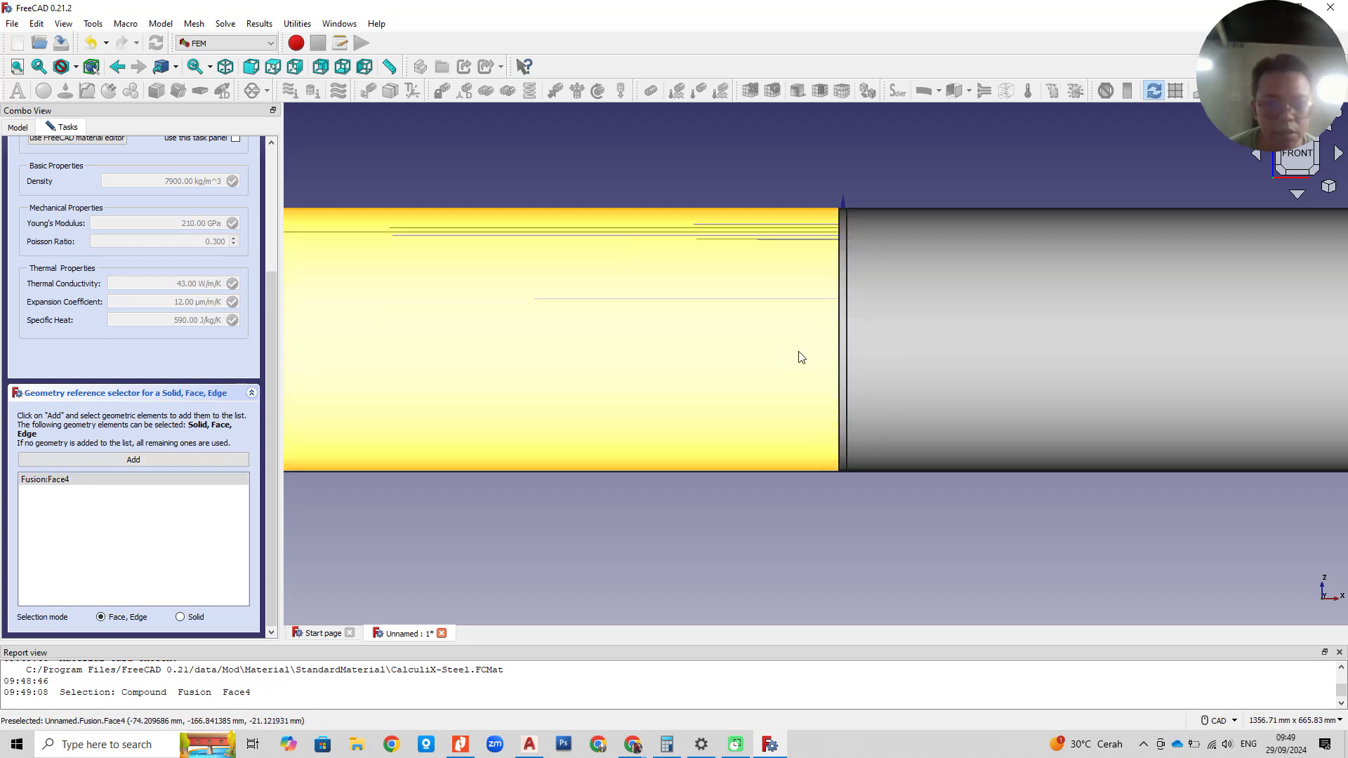
scroll(856, 328, "up", 3)
left_click(874, 340)
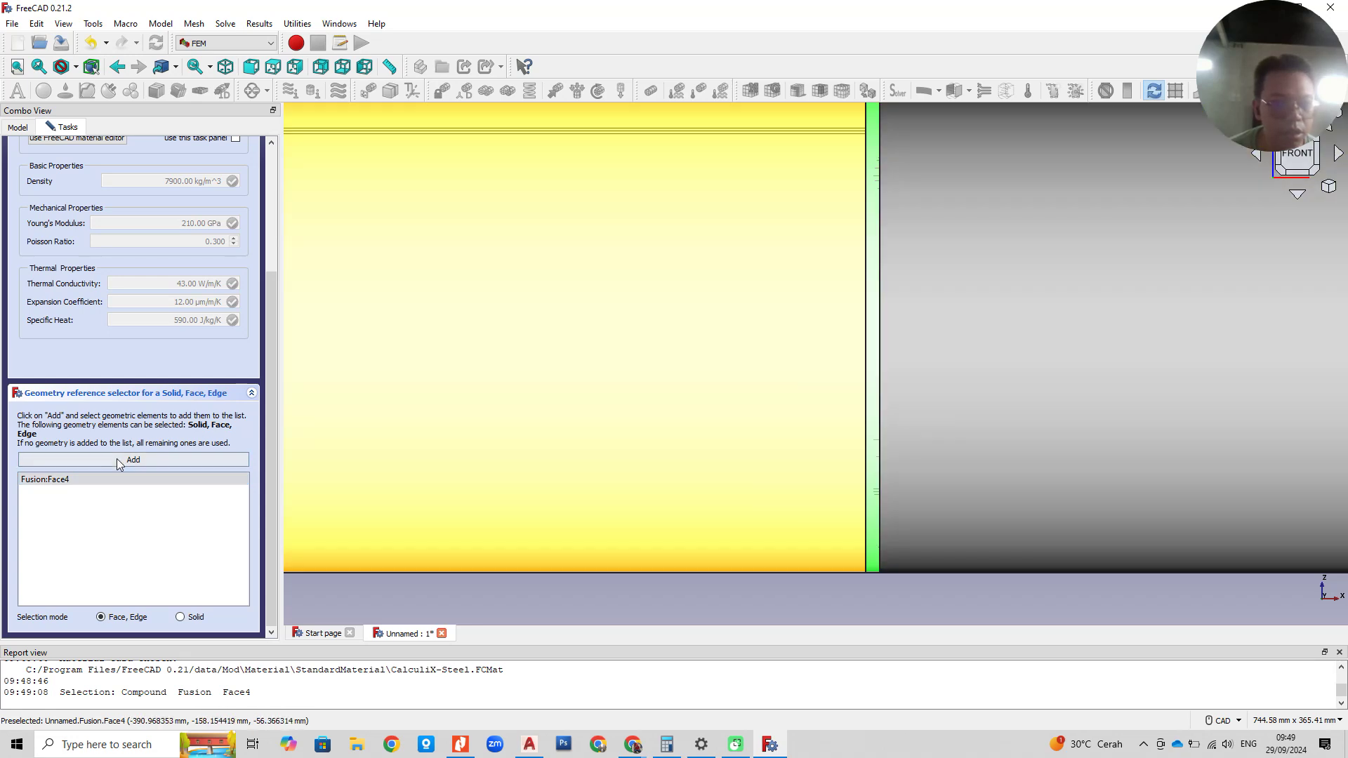
left_click(118, 462)
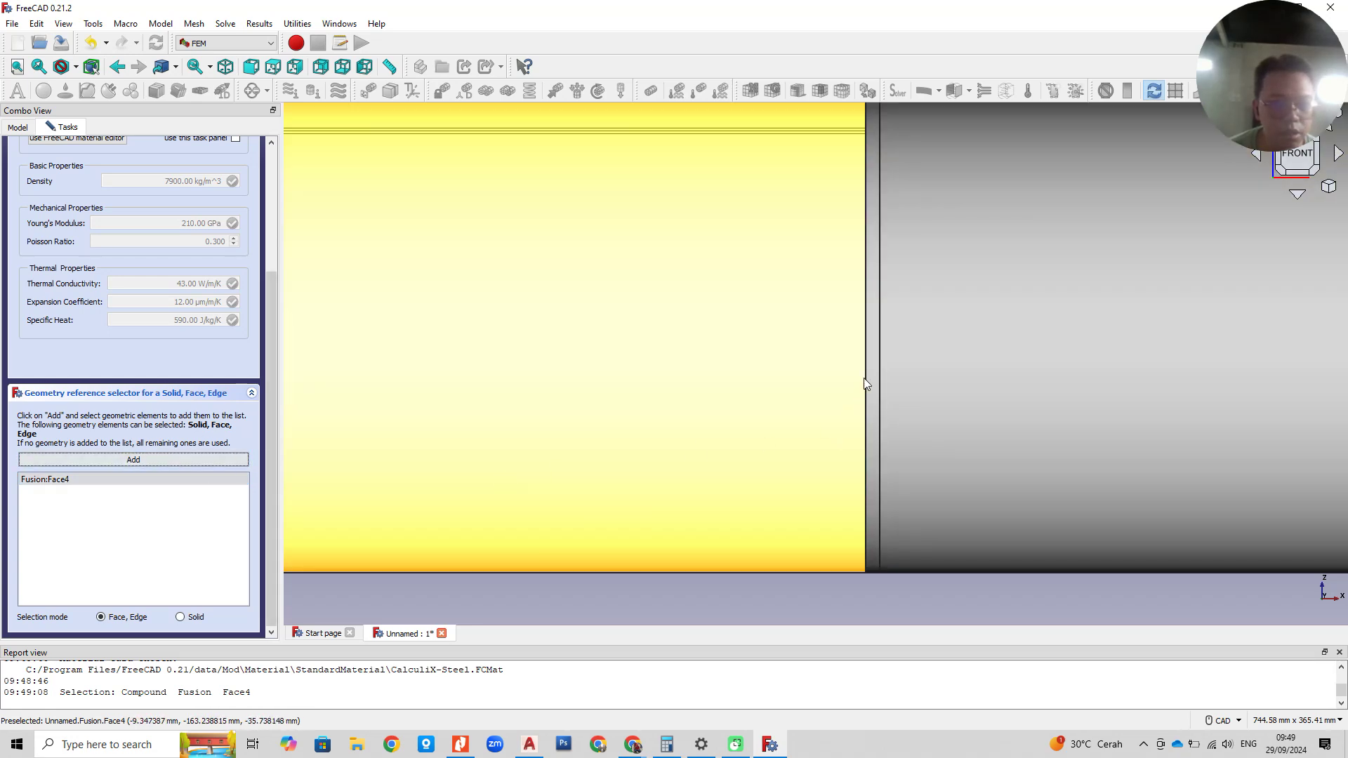
left_click(920, 376)
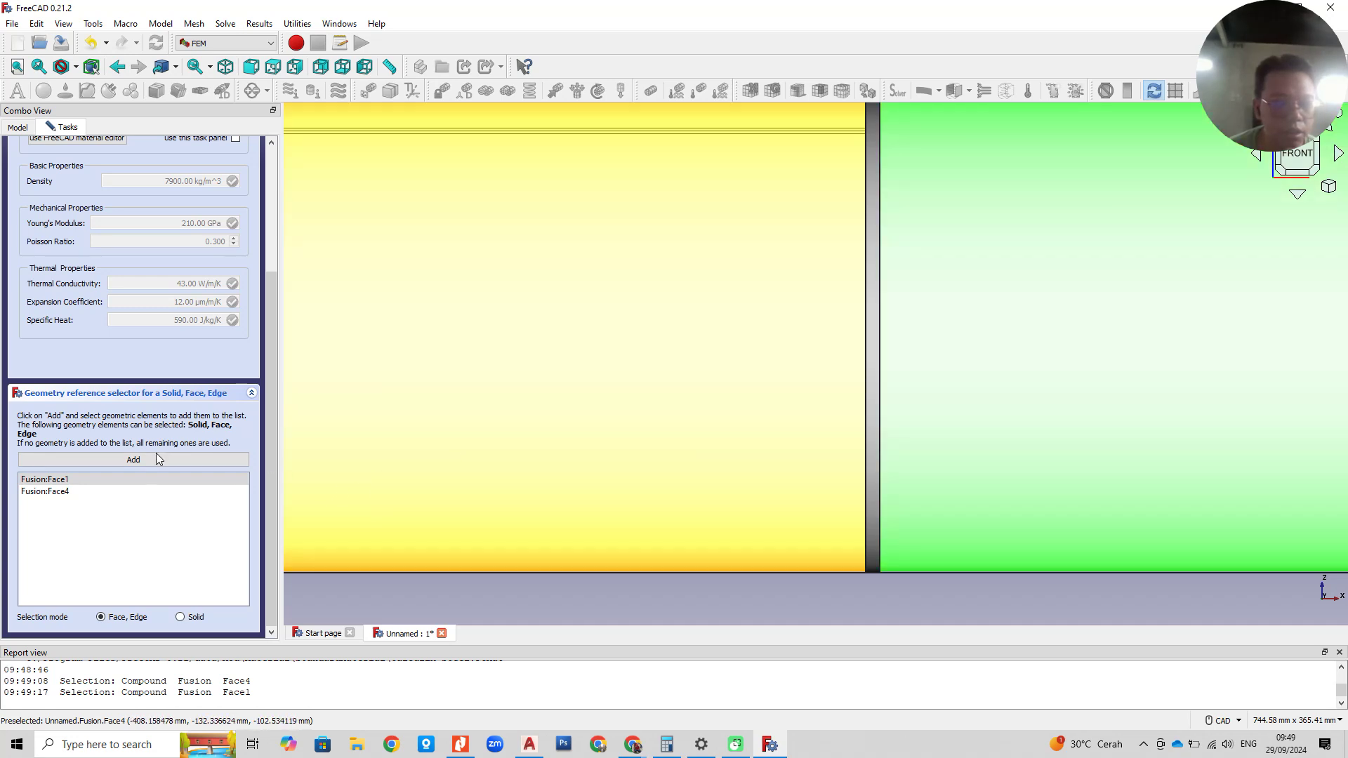
left_click(152, 461)
left_click(874, 376)
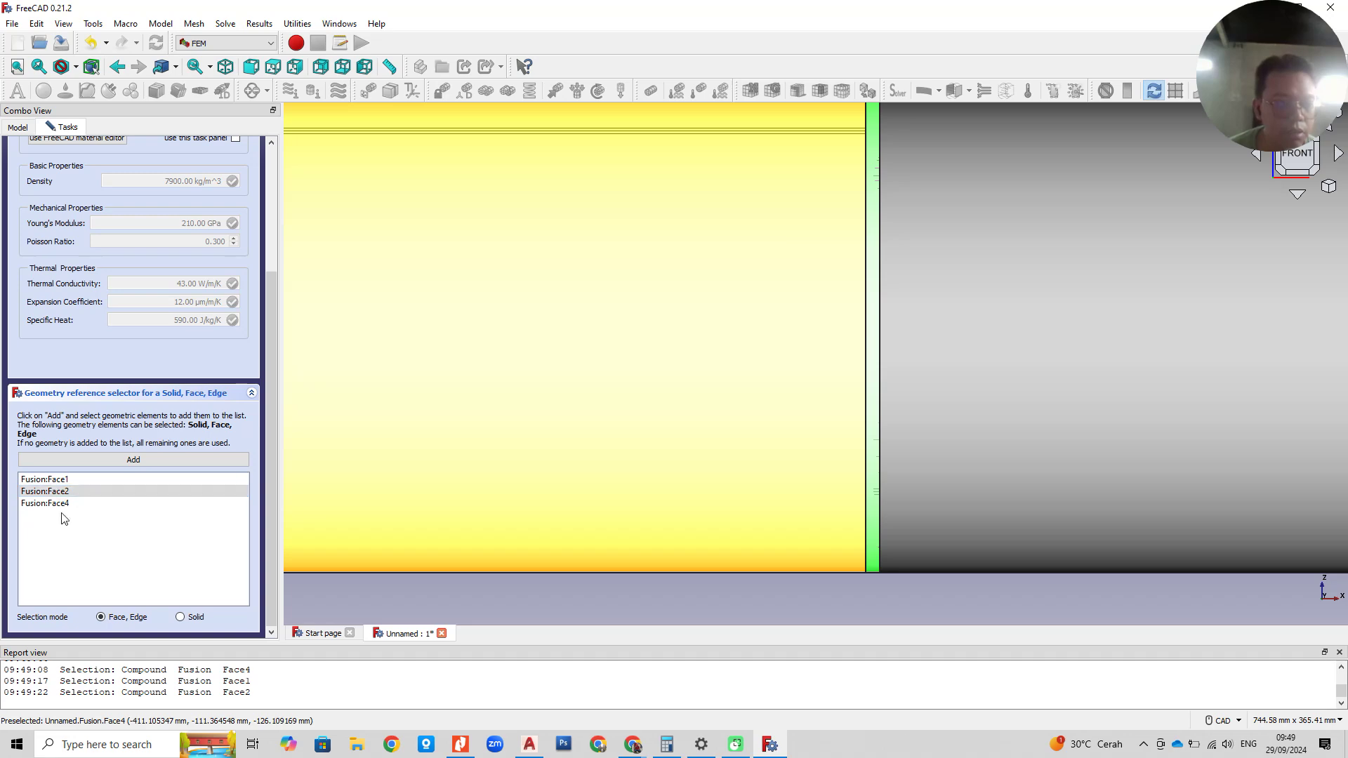
scroll(118, 506, "up", 5)
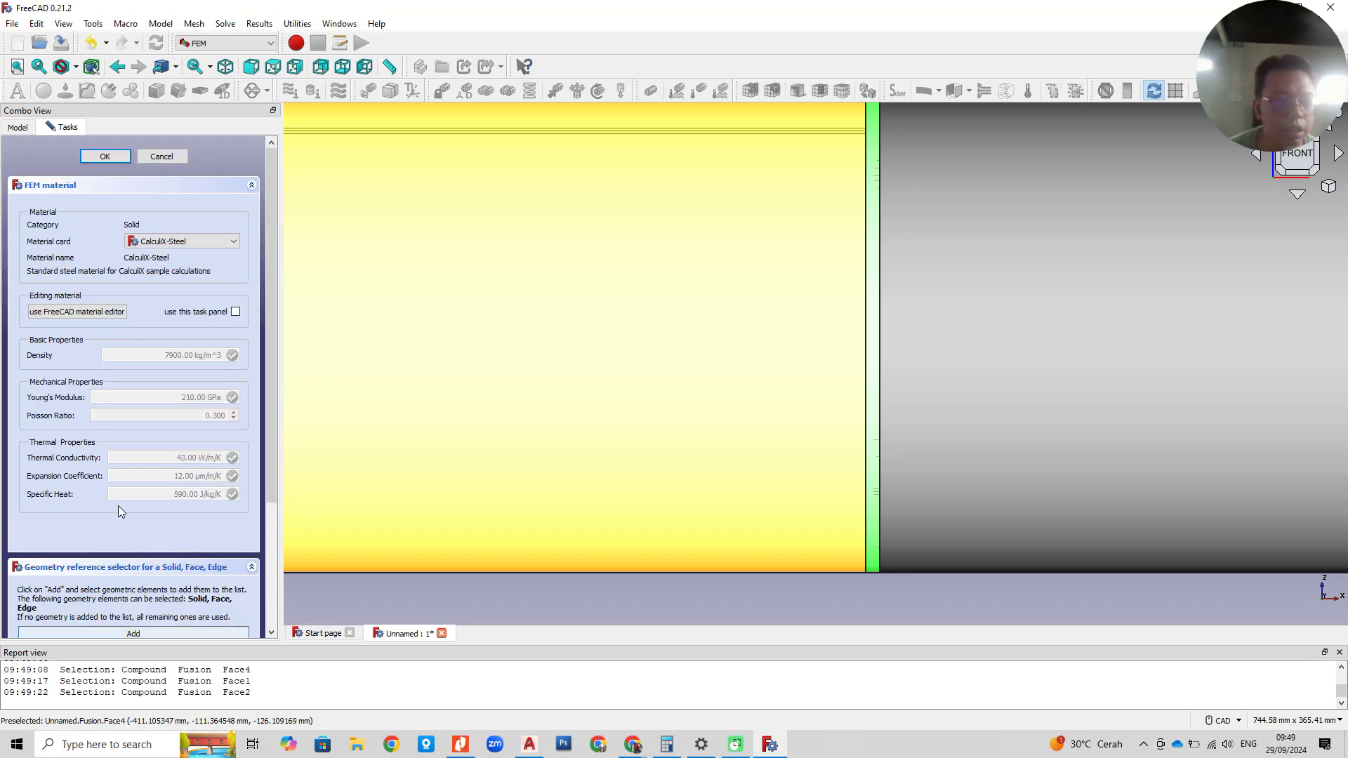
left_click(105, 156)
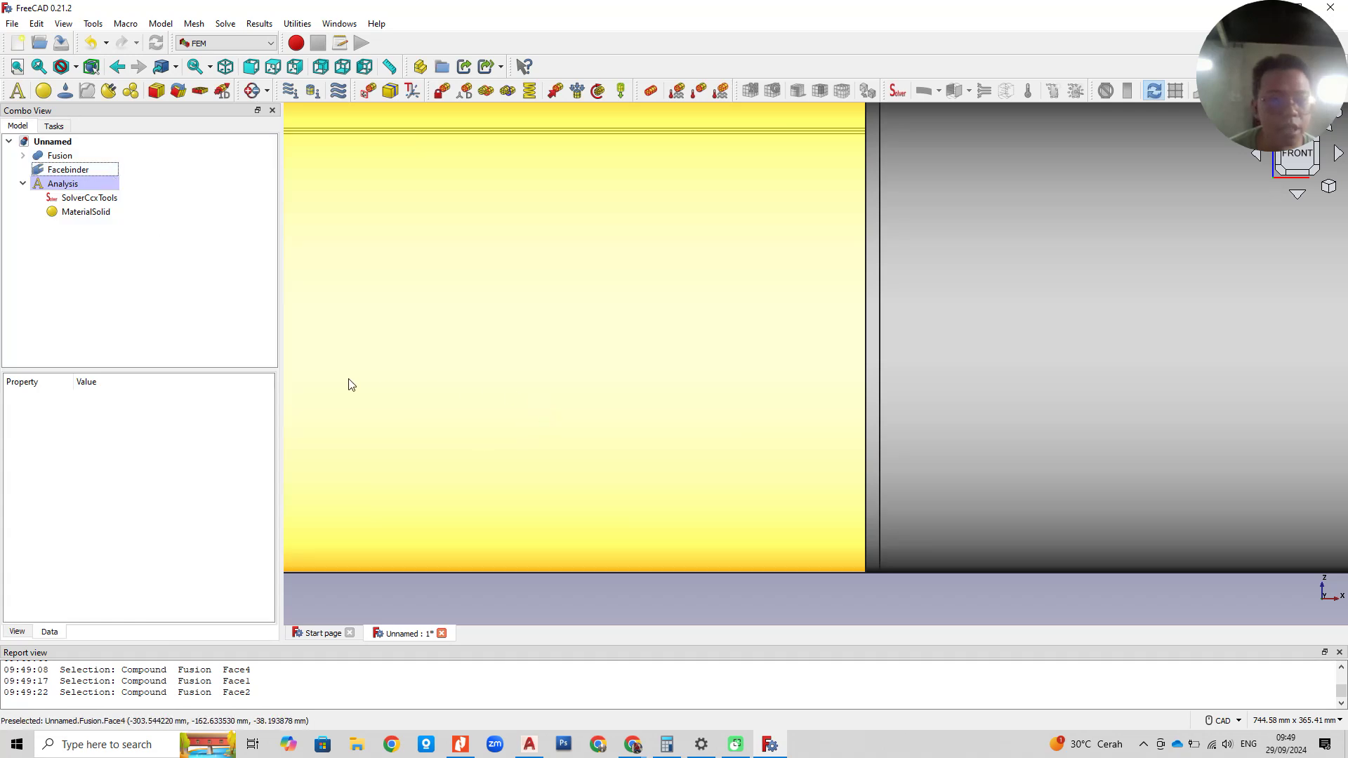
Step: Create a fixed constraint on the circular edges at both ends of the pipe
scroll(752, 322, "up", 2)
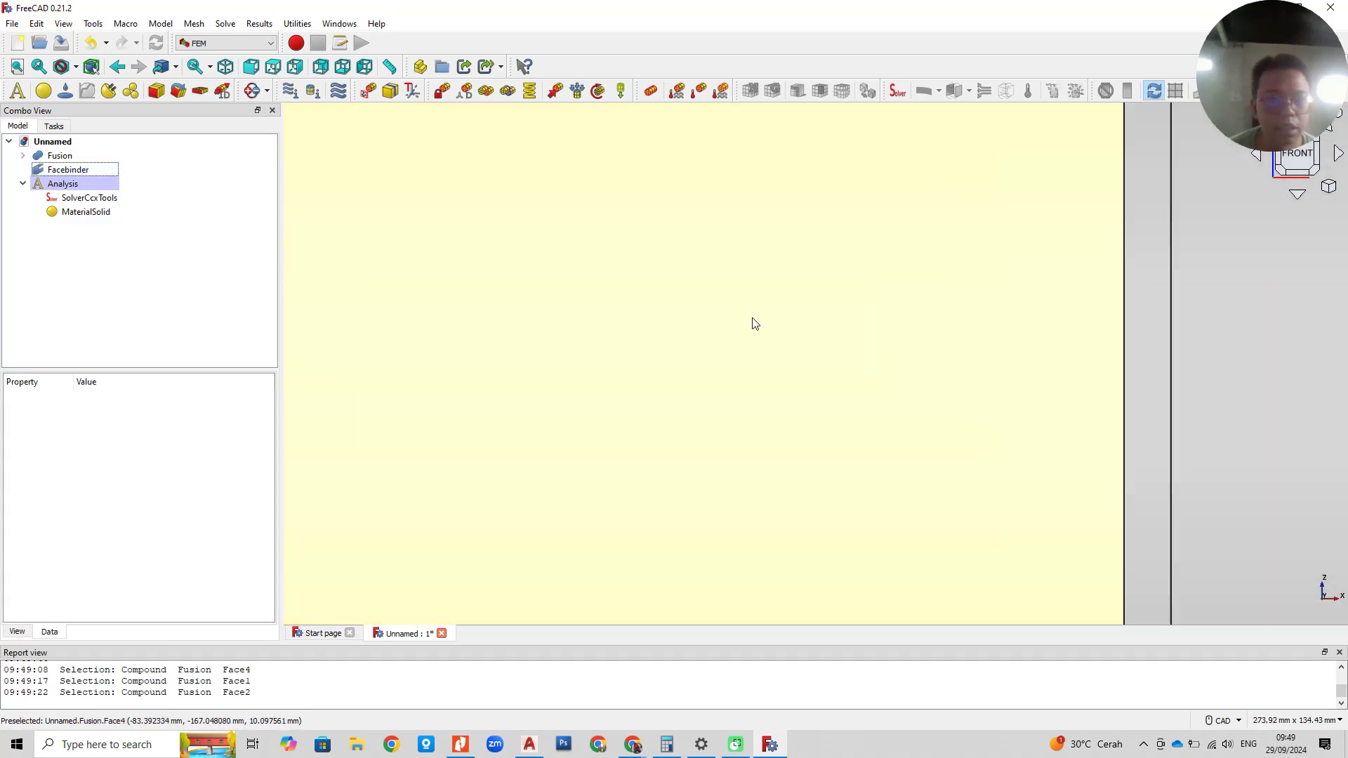
scroll(749, 322, "down", 8)
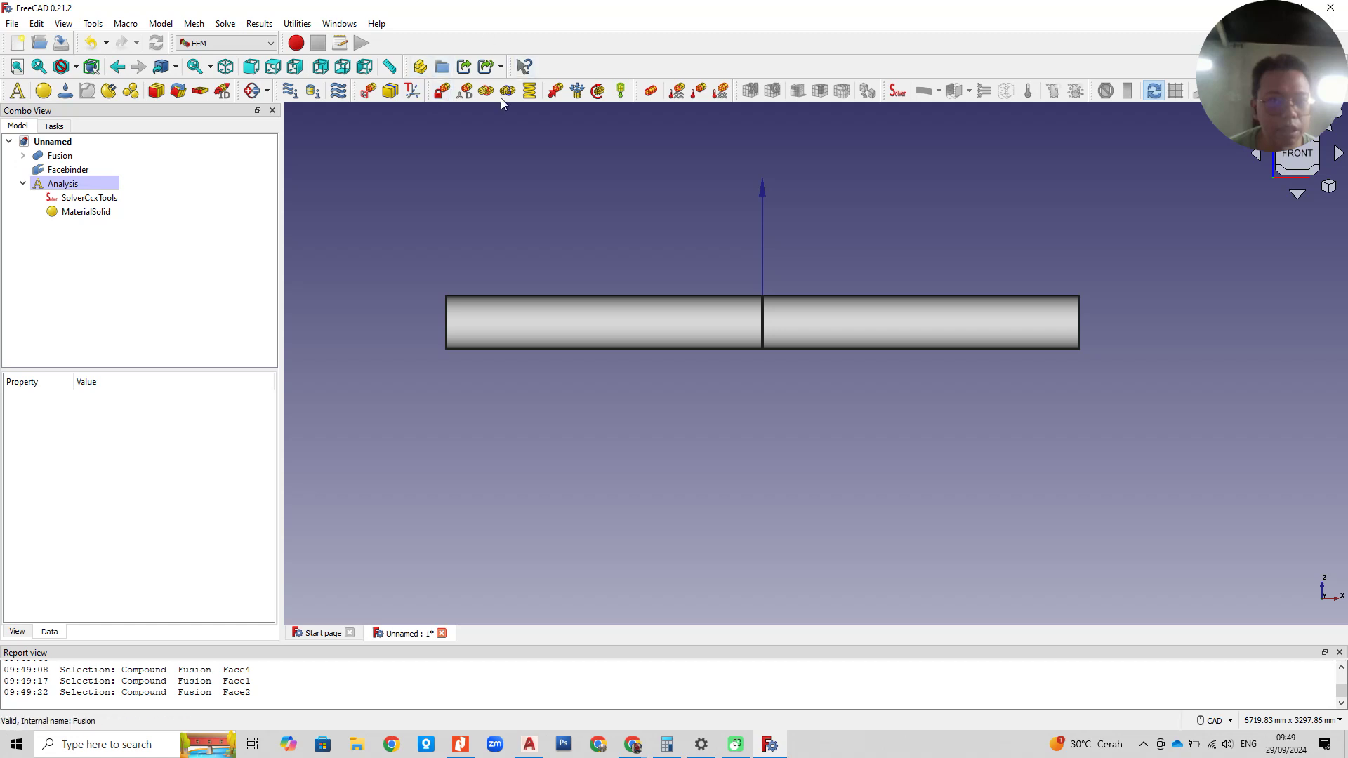
left_click(442, 93)
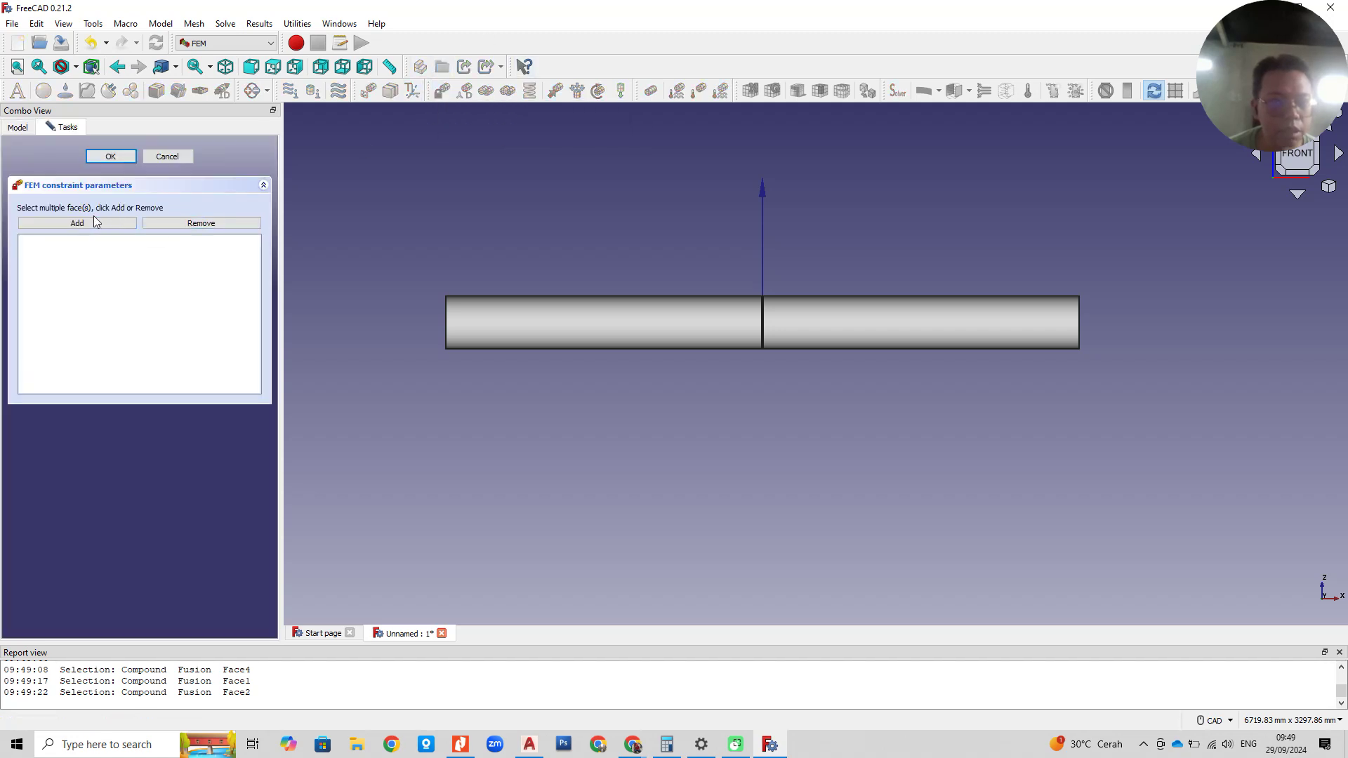
left_click(94, 224)
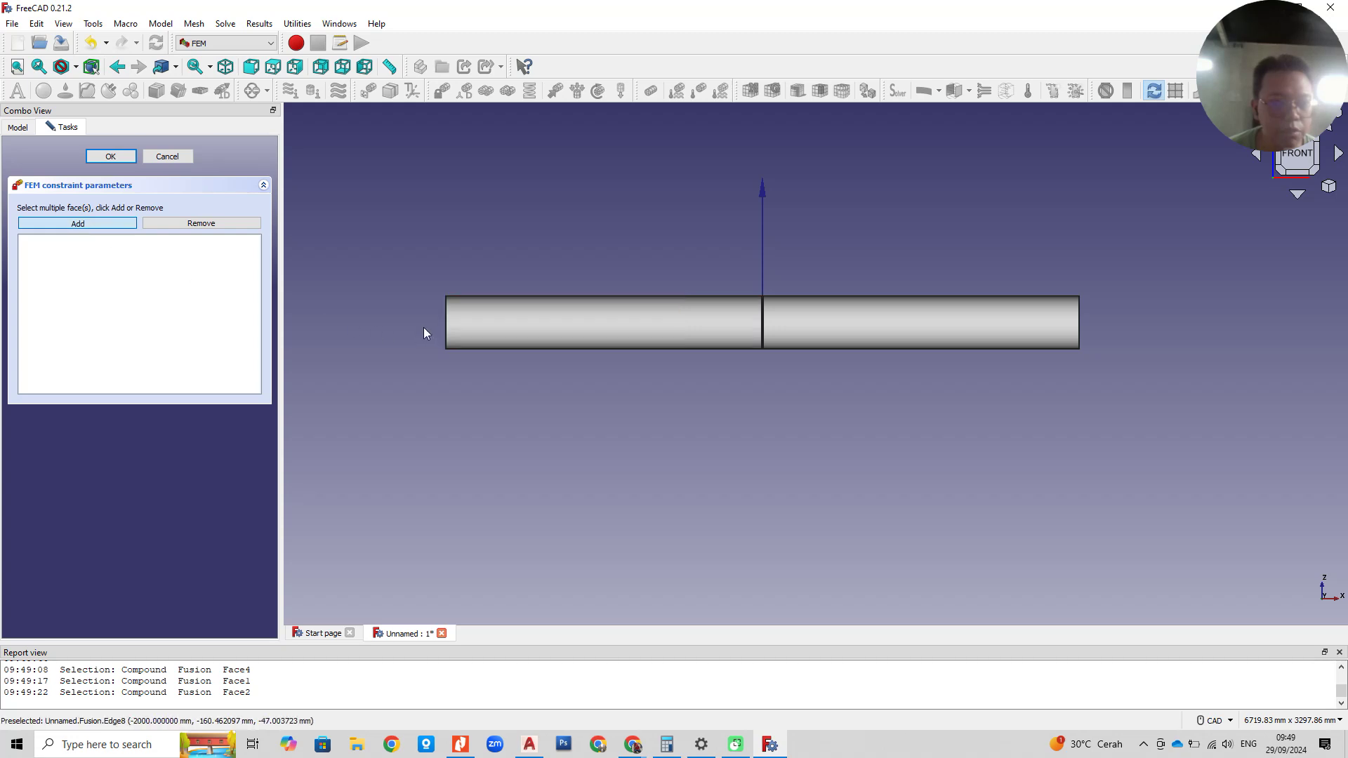
left_click(446, 327)
left_click(91, 224)
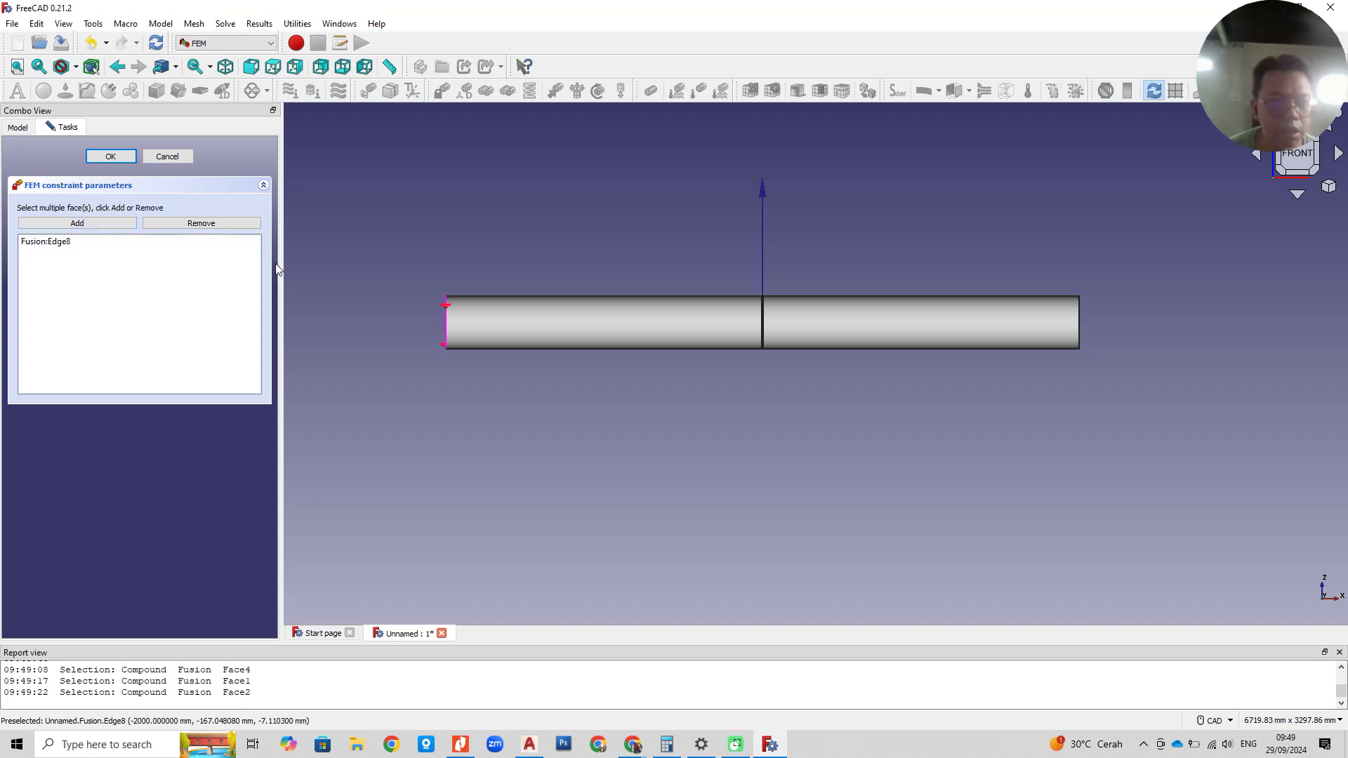
left_click(105, 224)
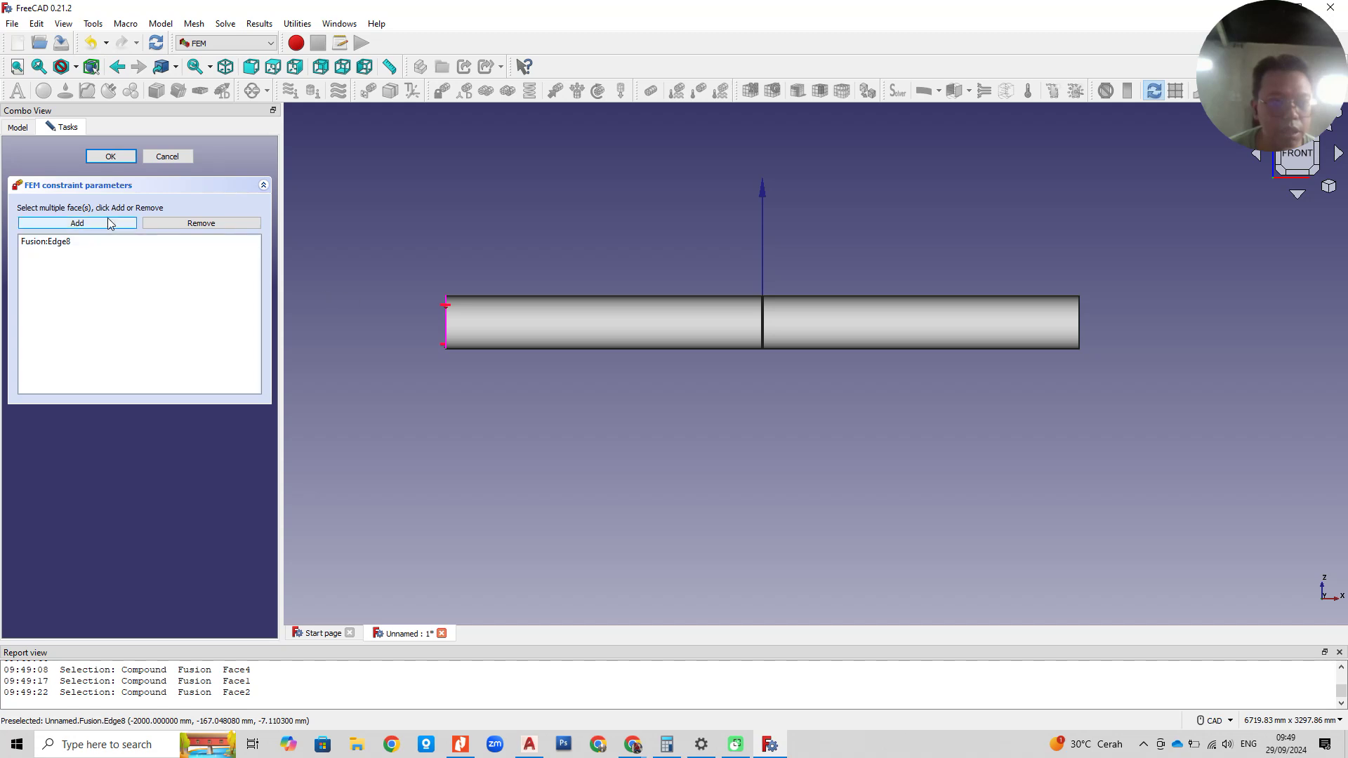
left_click(1080, 321)
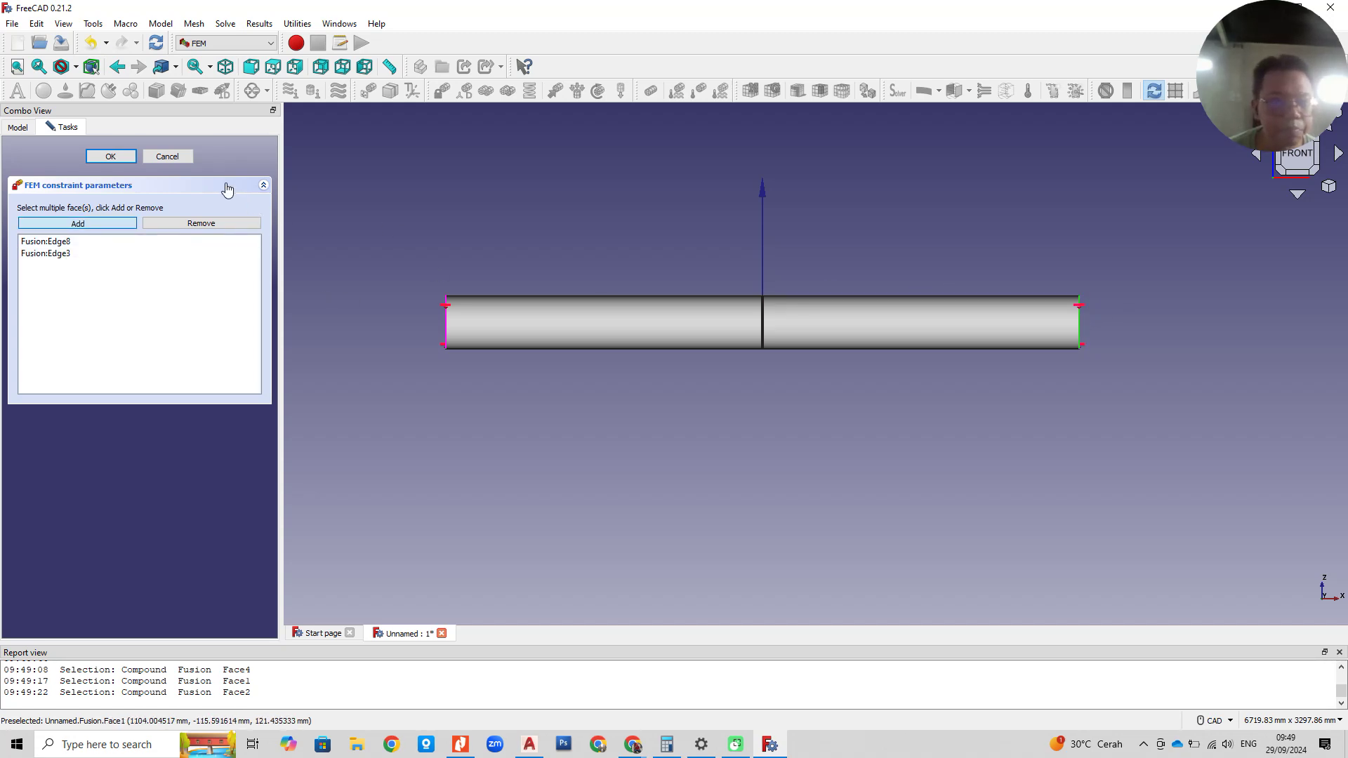
left_click(113, 157)
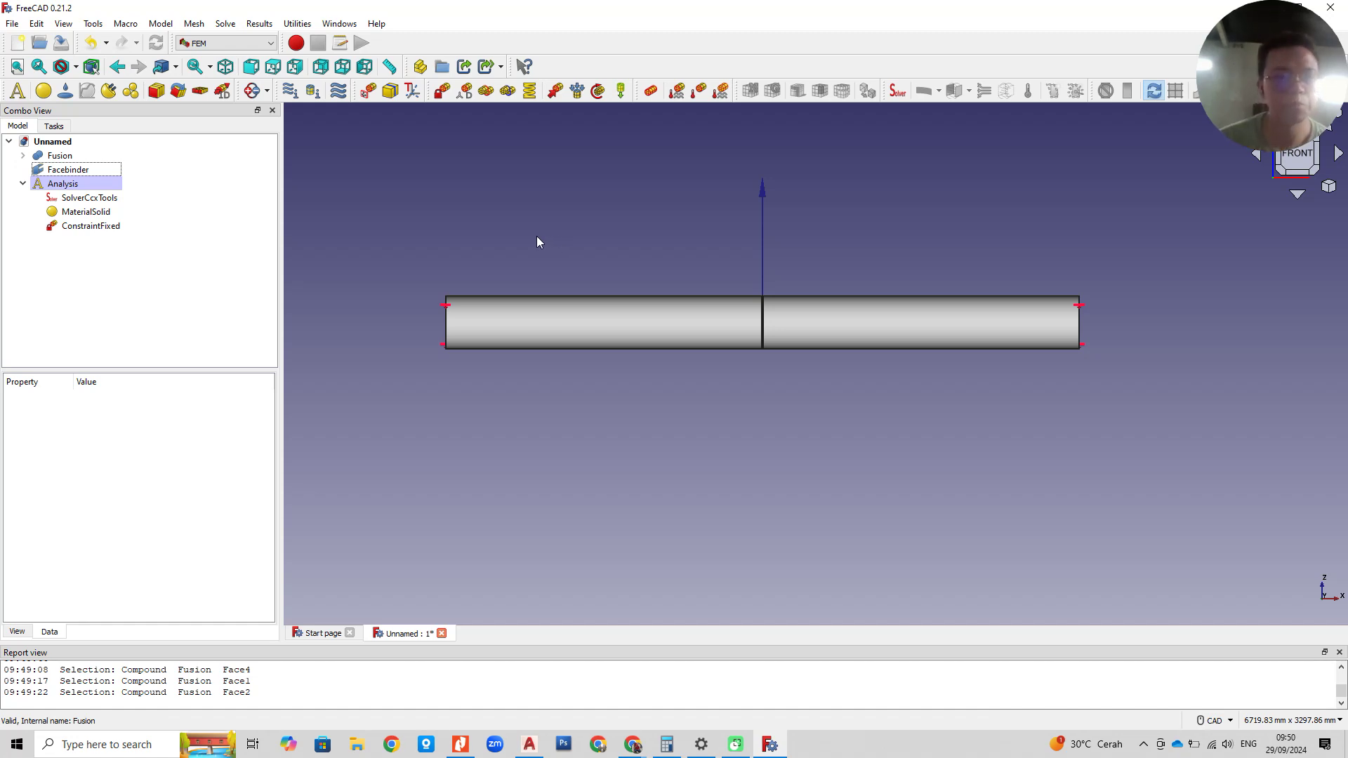
Step: Start a shell plate thickness definition and set its thickness to 3.4 mm
left_click(204, 97)
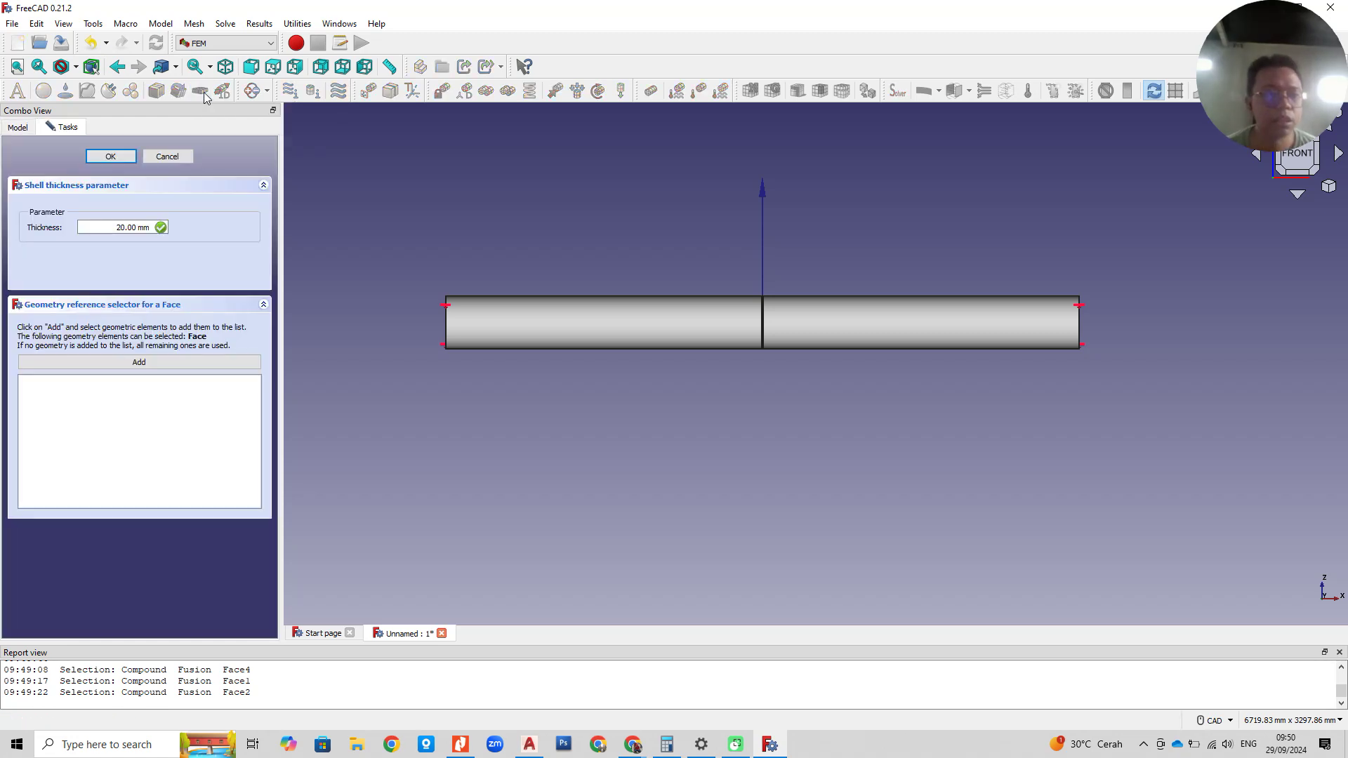
key("ctrl+a")
key("BackSpace")
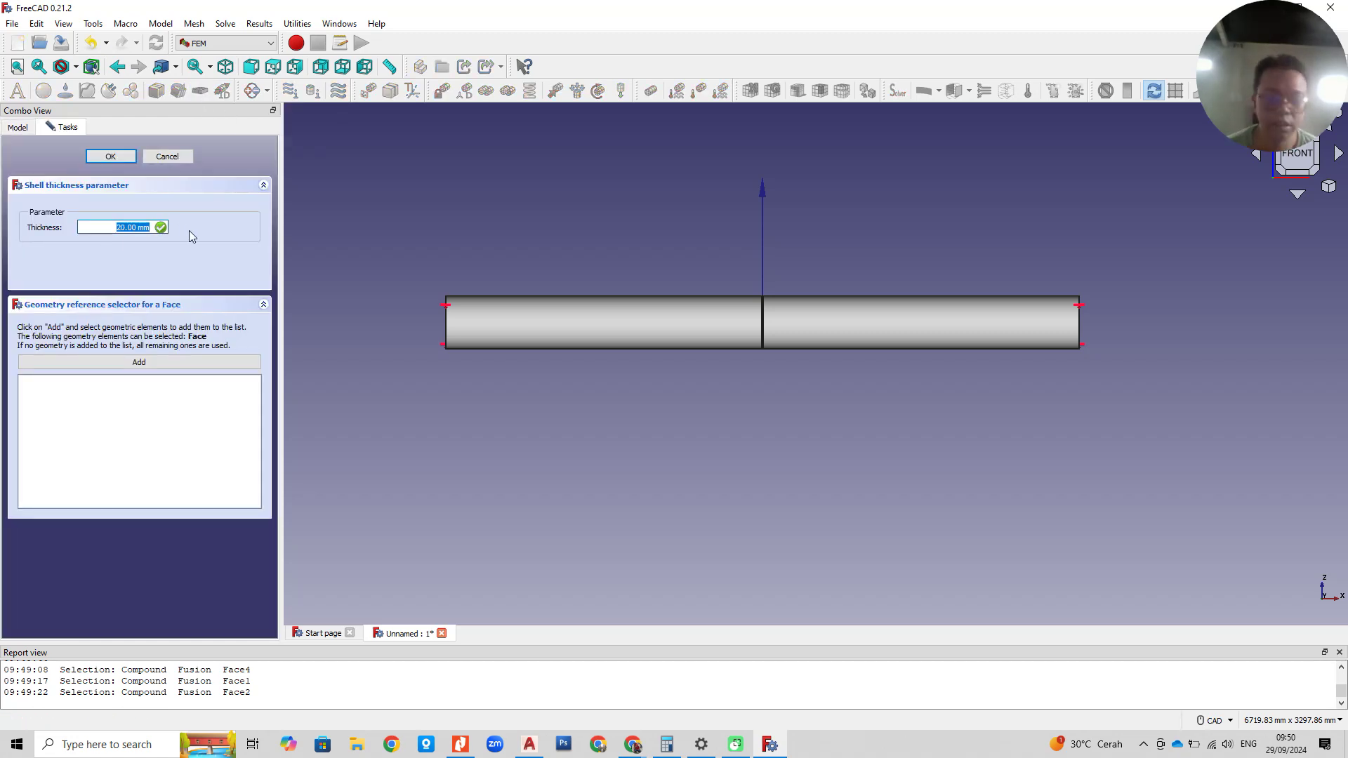
type("3.4")
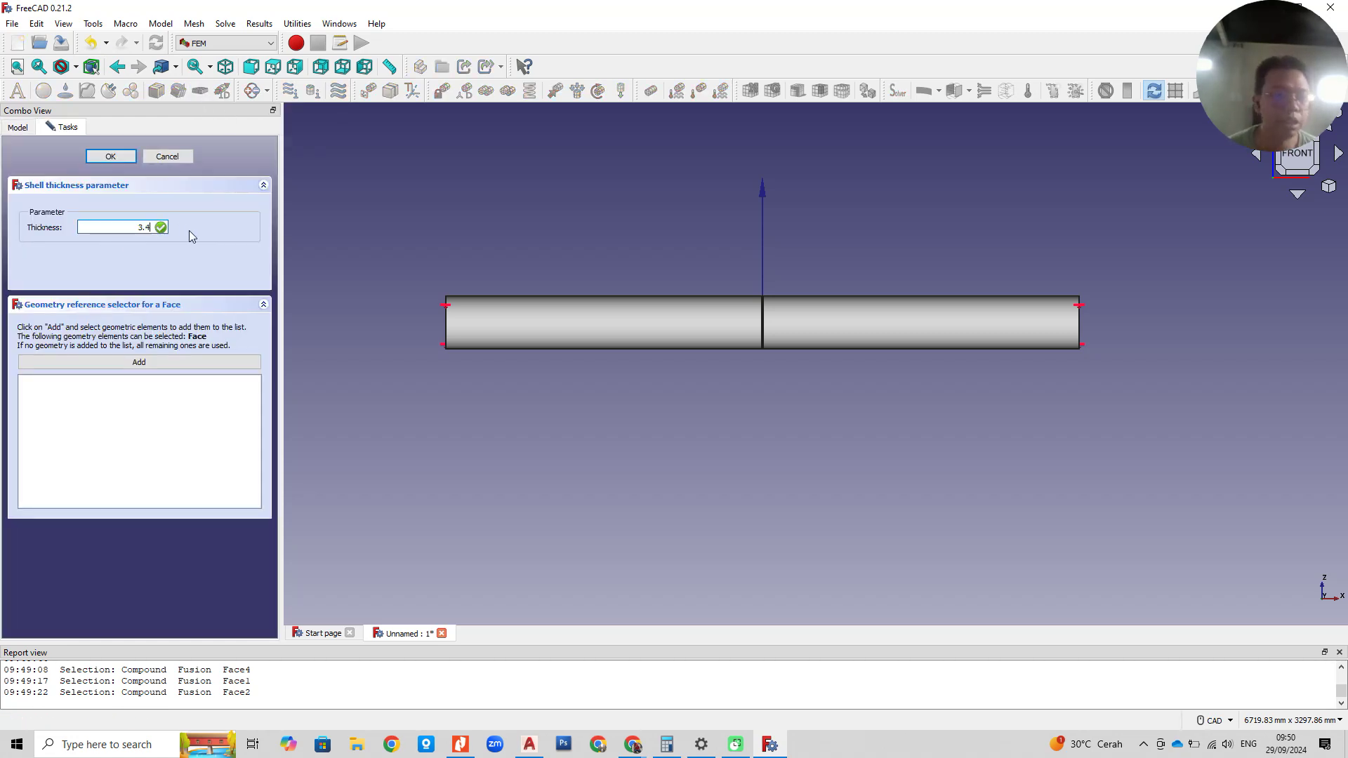
left_click(242, 234)
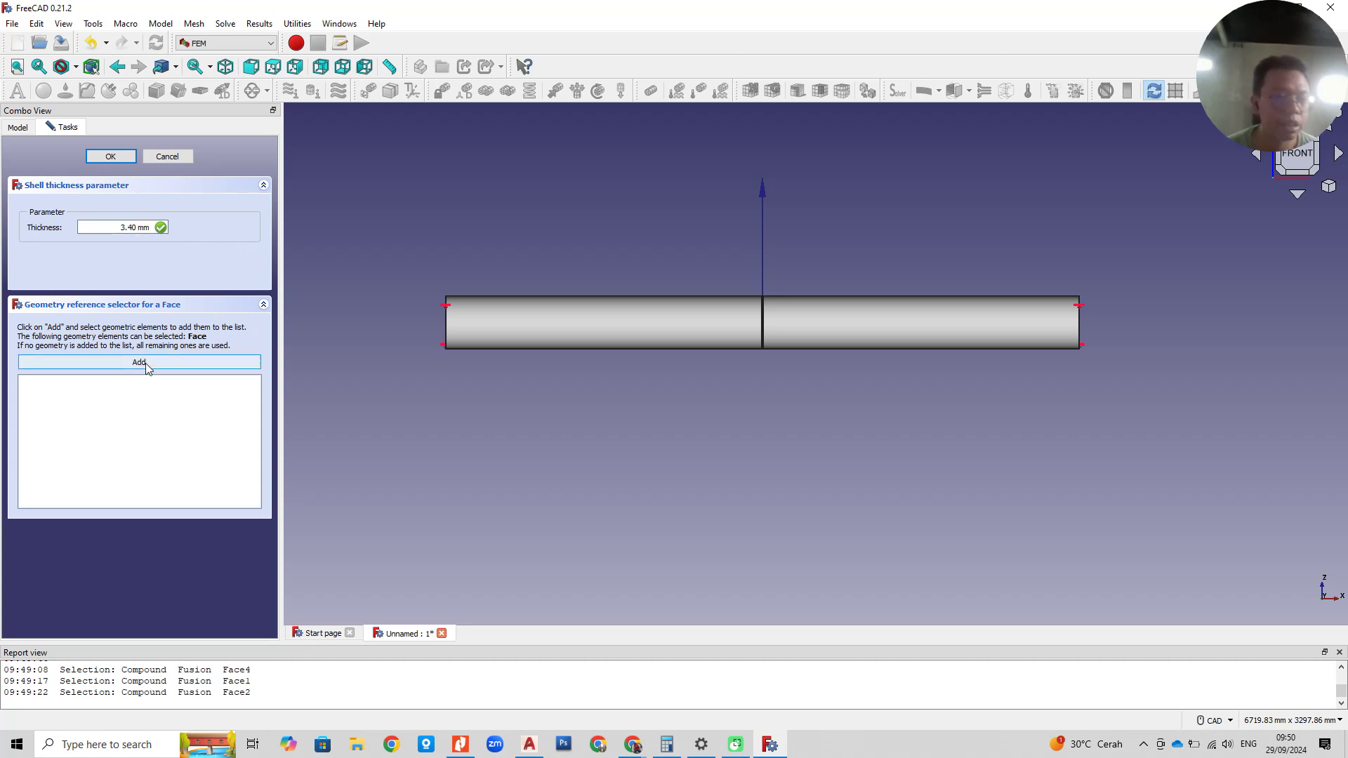
Step: Apply the shell thickness to the outer faces of the negative-X half, central band and positive-X half, and accept it
left_click(146, 363)
left_click(482, 337)
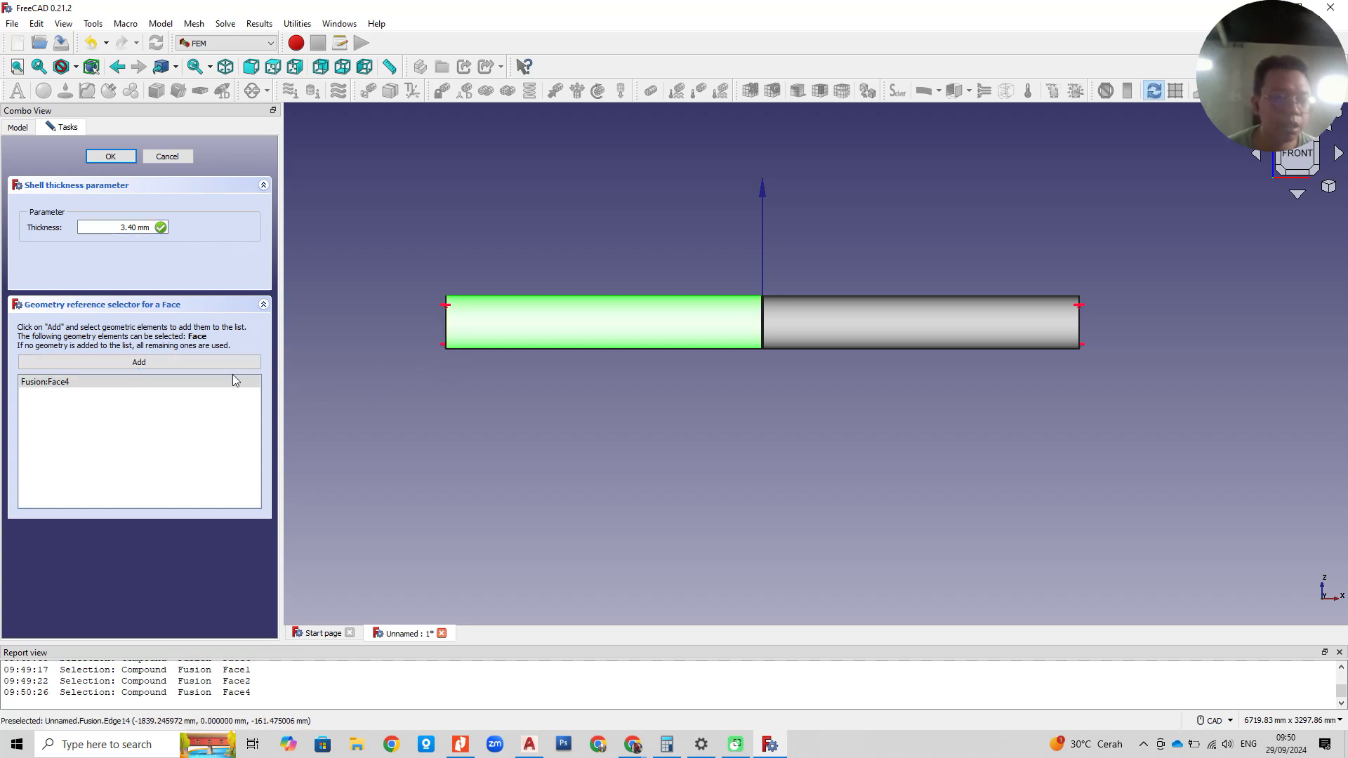
left_click(178, 364)
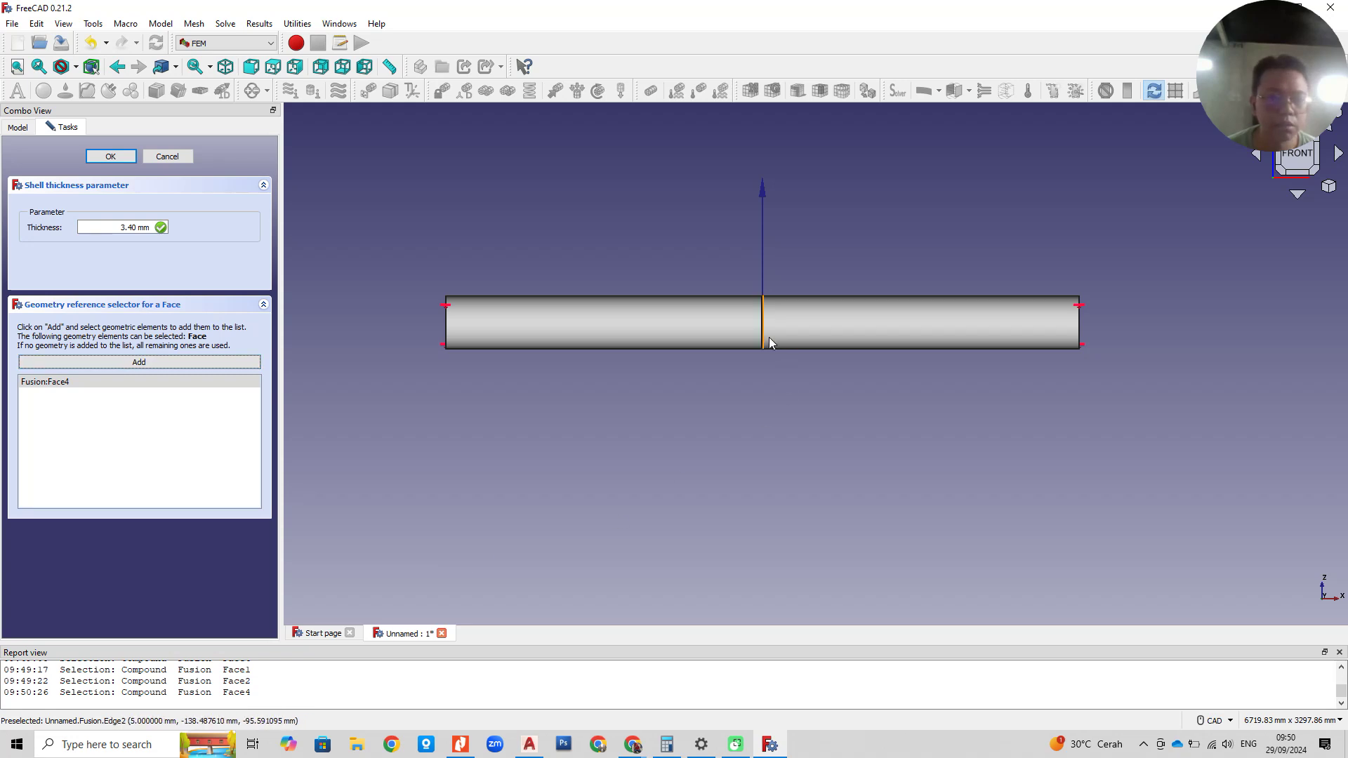
scroll(769, 337, "up", 10)
left_click(685, 299)
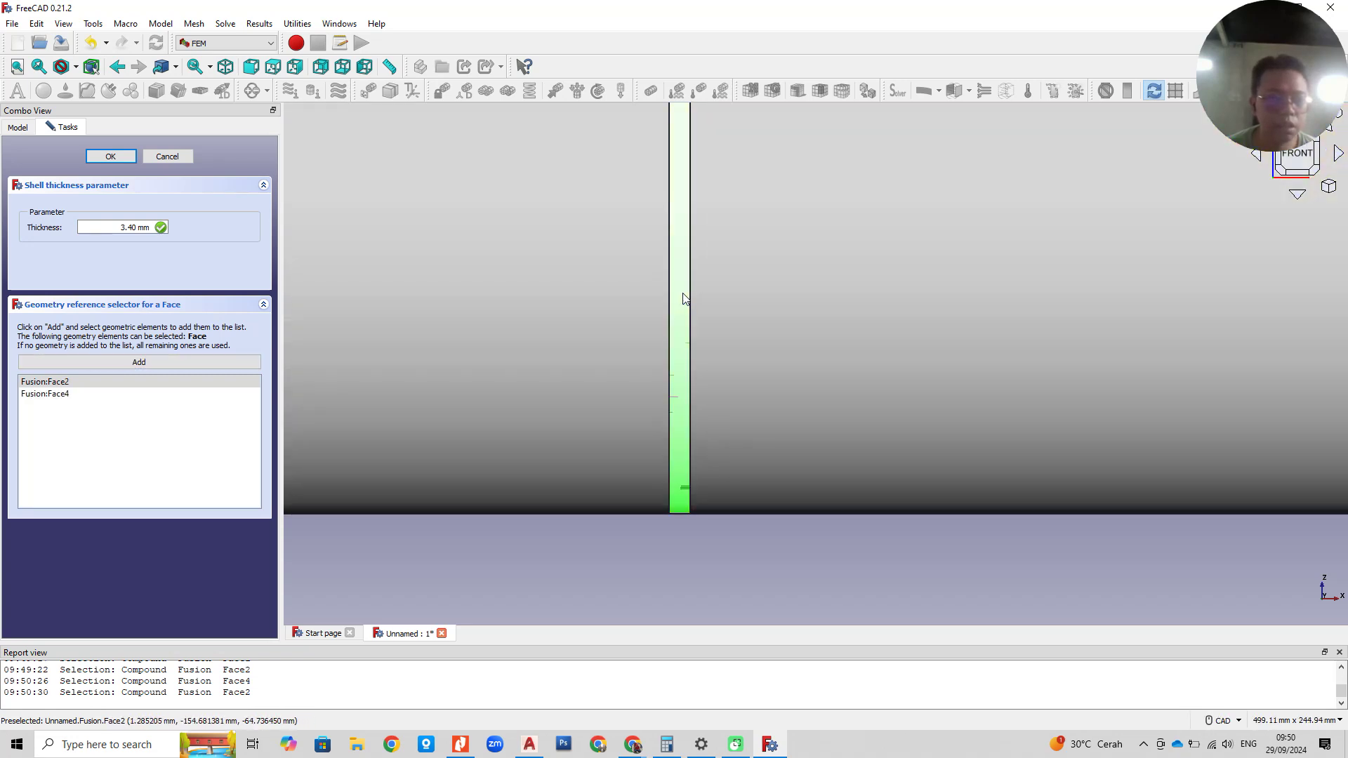
left_click(167, 361)
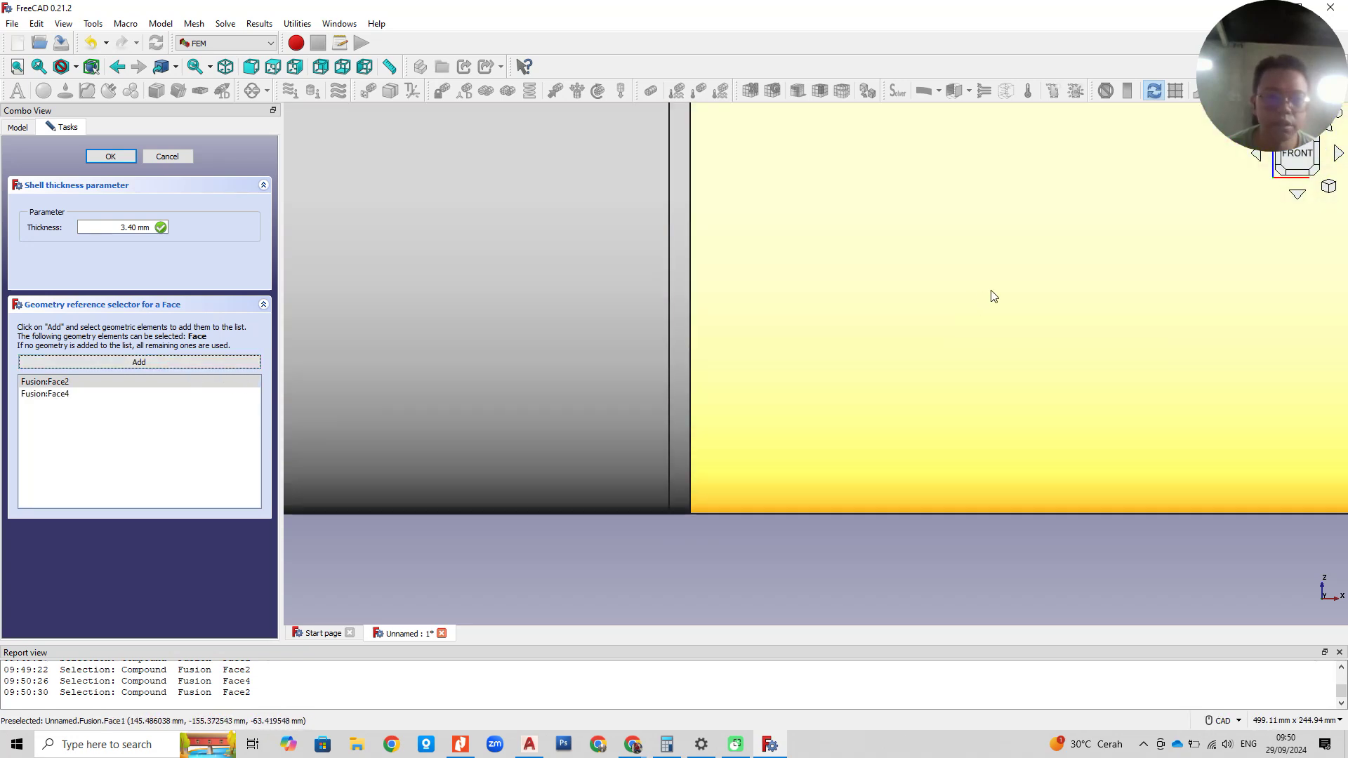
left_click(992, 292)
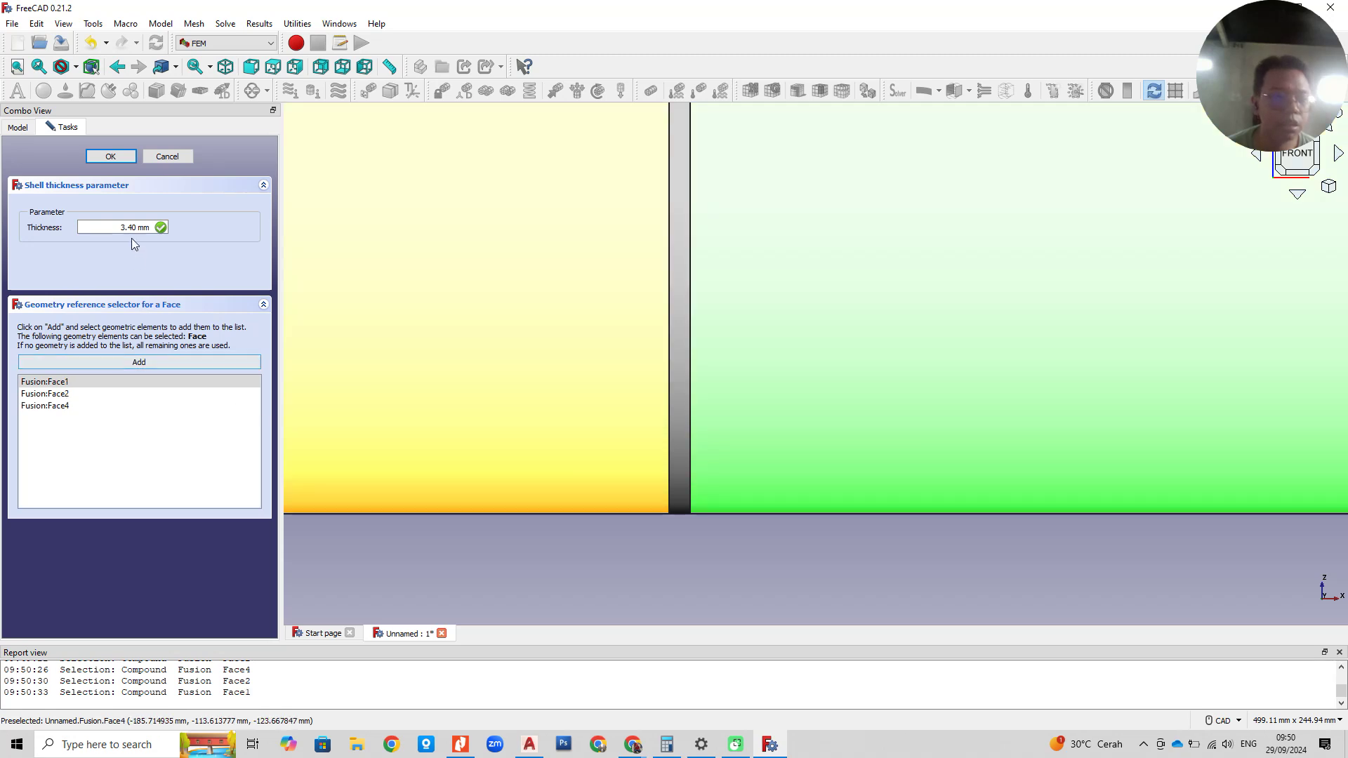
left_click(110, 156)
scroll(500, 438, "up", 4)
scroll(506, 435, "down", 5)
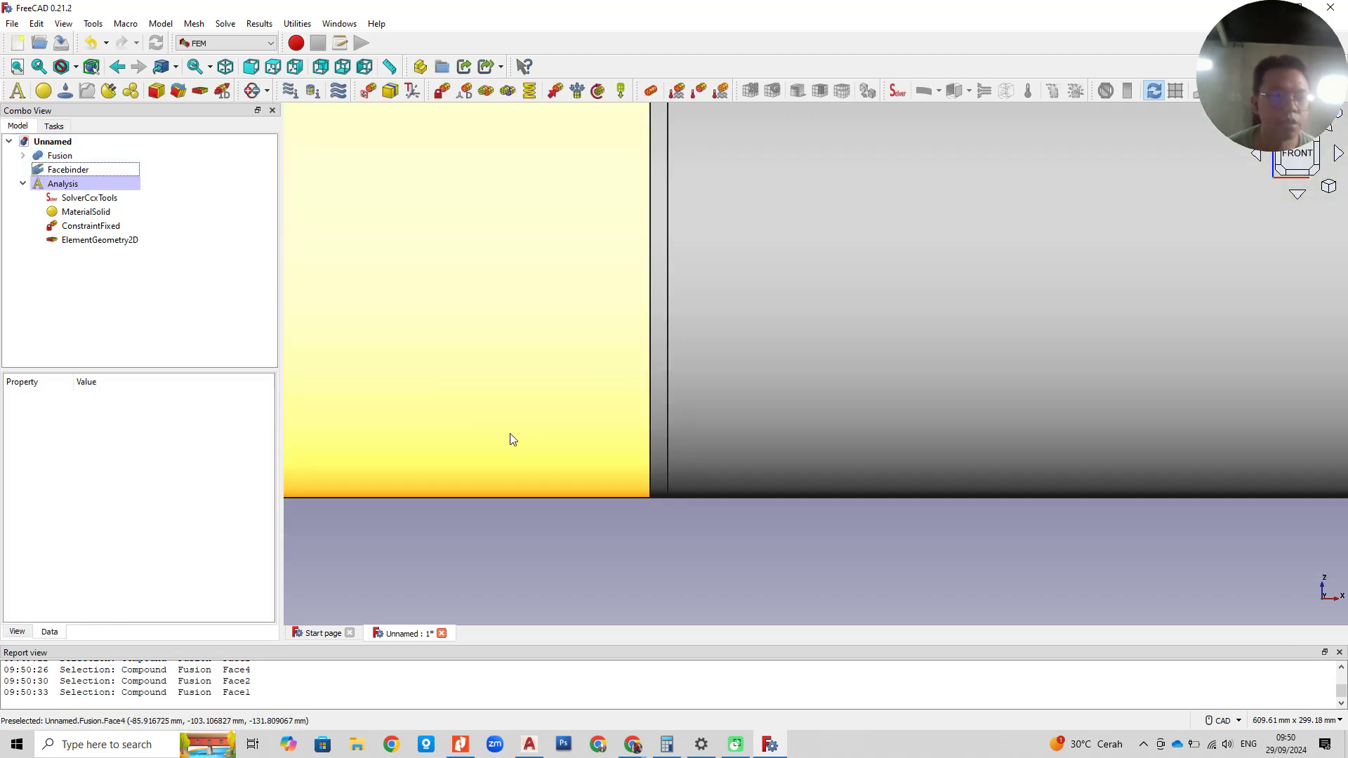
left_click(17, 66)
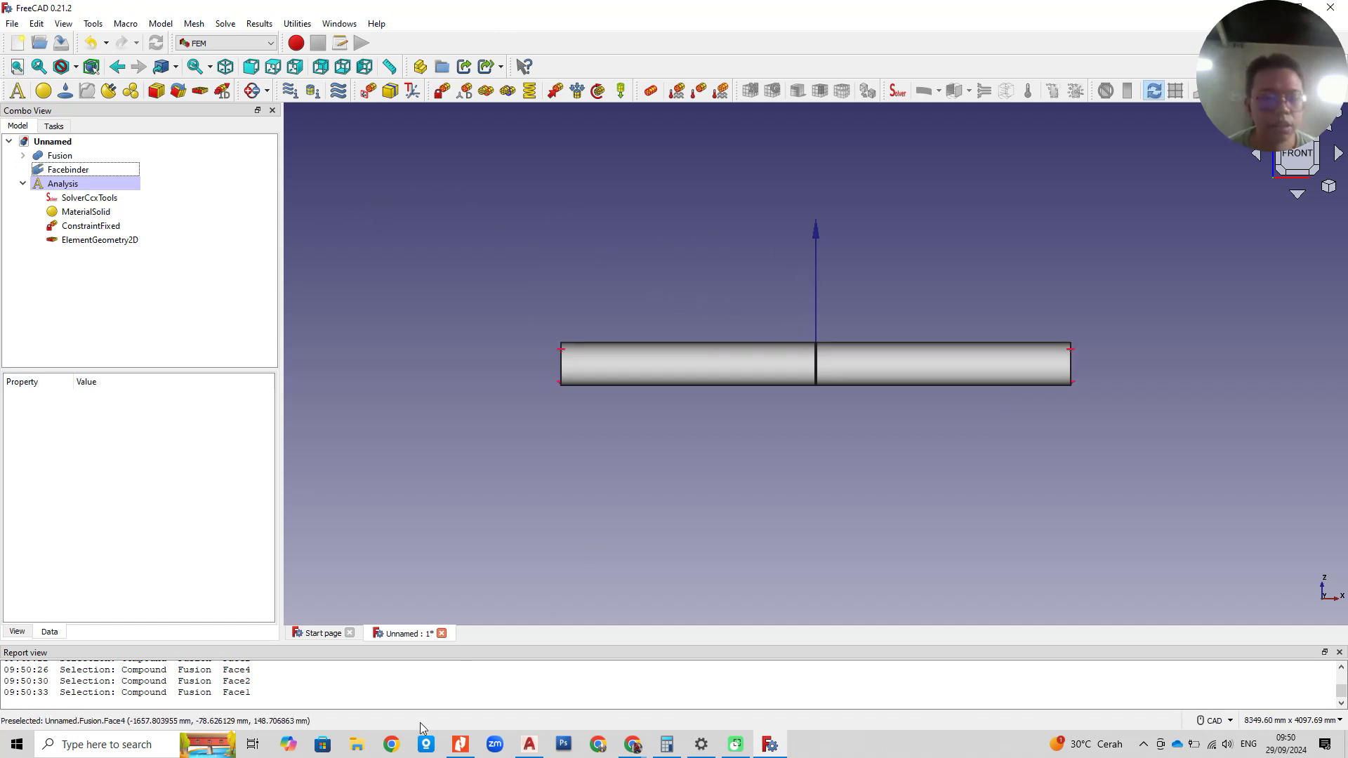
Step: Check the load in the pipe drawing, and start a force constraint with a load of 8000 N
left_click(460, 746)
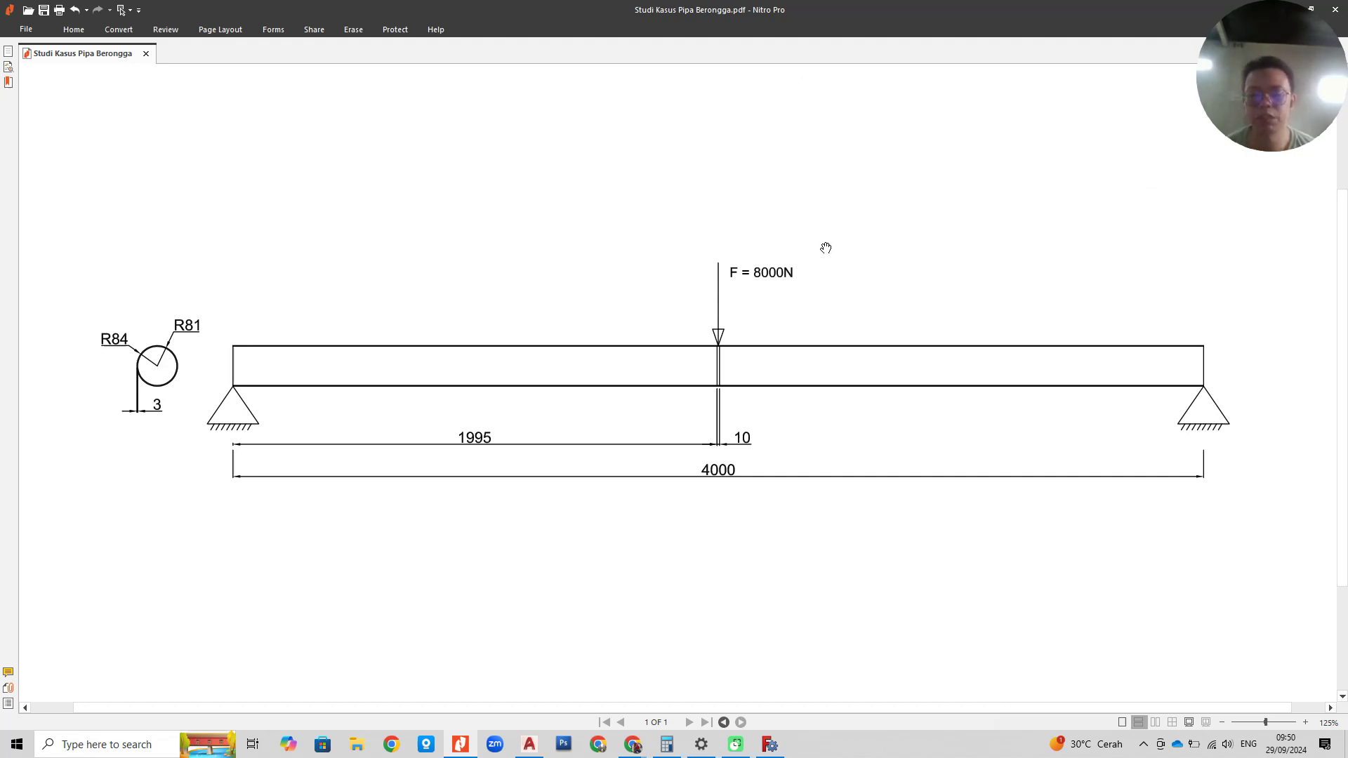
left_click(771, 745)
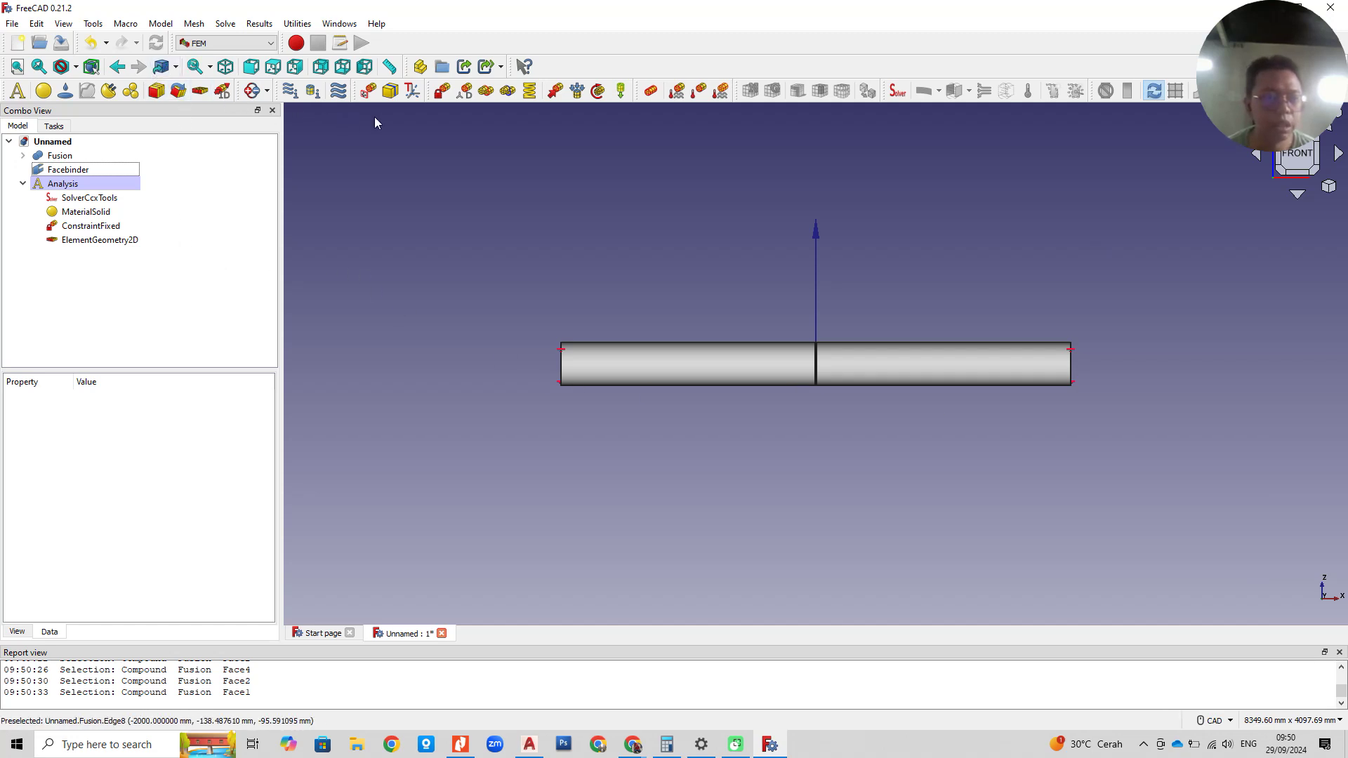
left_click(555, 92)
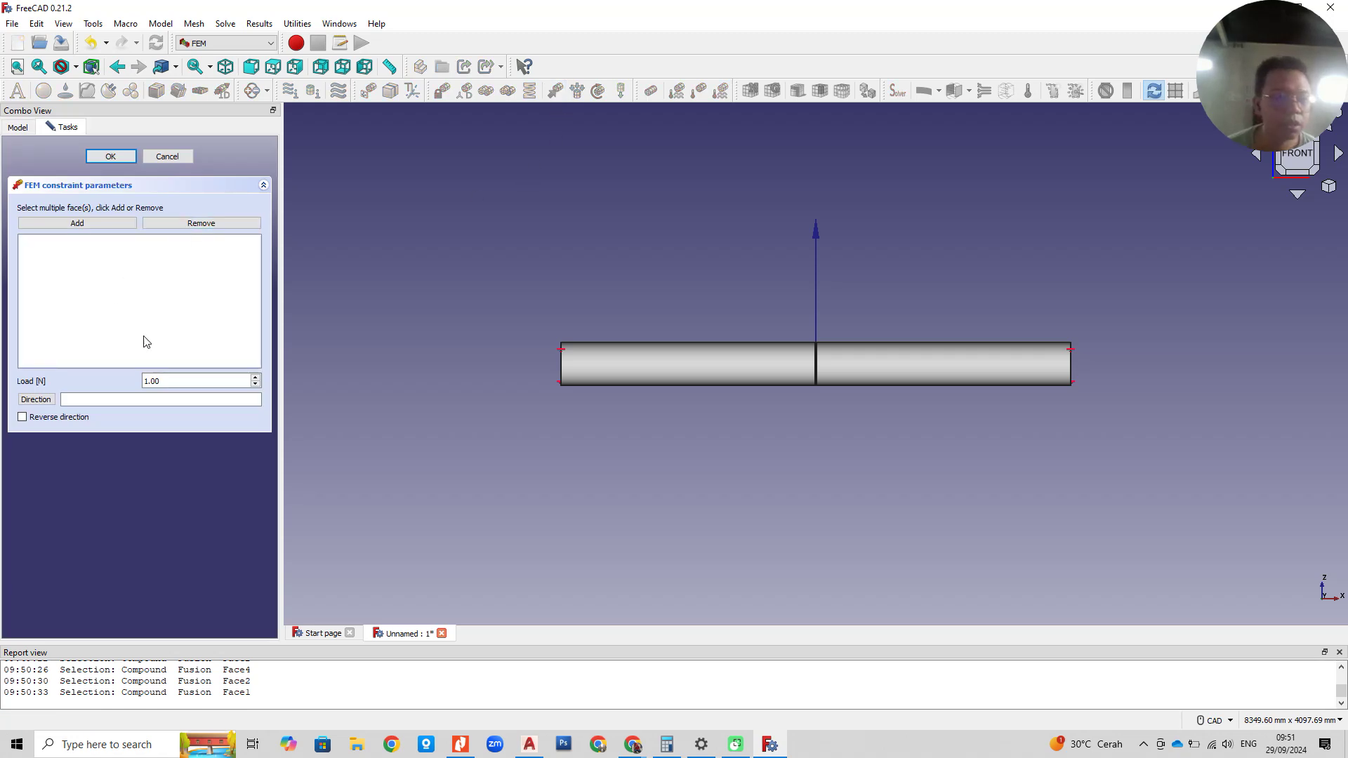
double_click(181, 379)
type("8000")
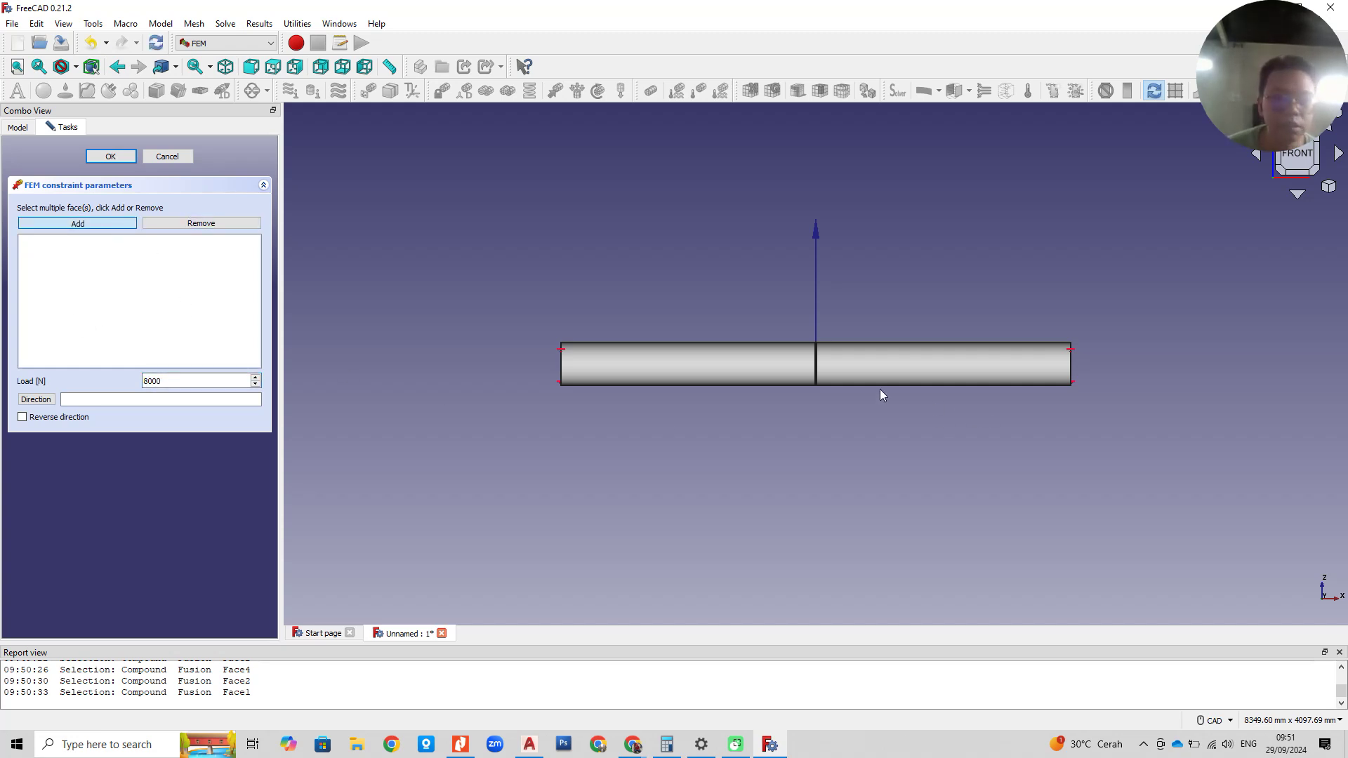
Step: Apply the force to the outer face of the pipe's central band, reverse its direction to point downward, and accept it
scroll(827, 362, "down", 3)
scroll(807, 386, "up", 6)
scroll(805, 387, "up", 5)
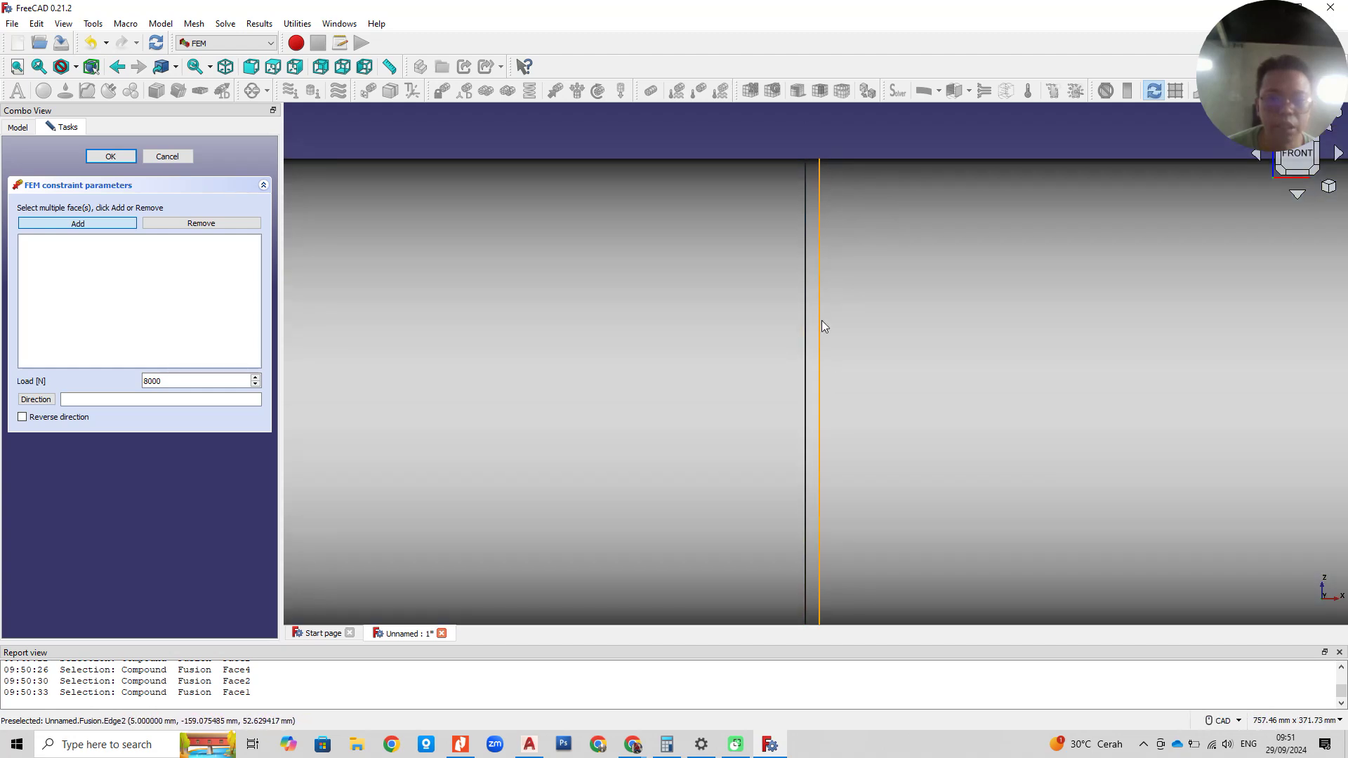
left_click(812, 327)
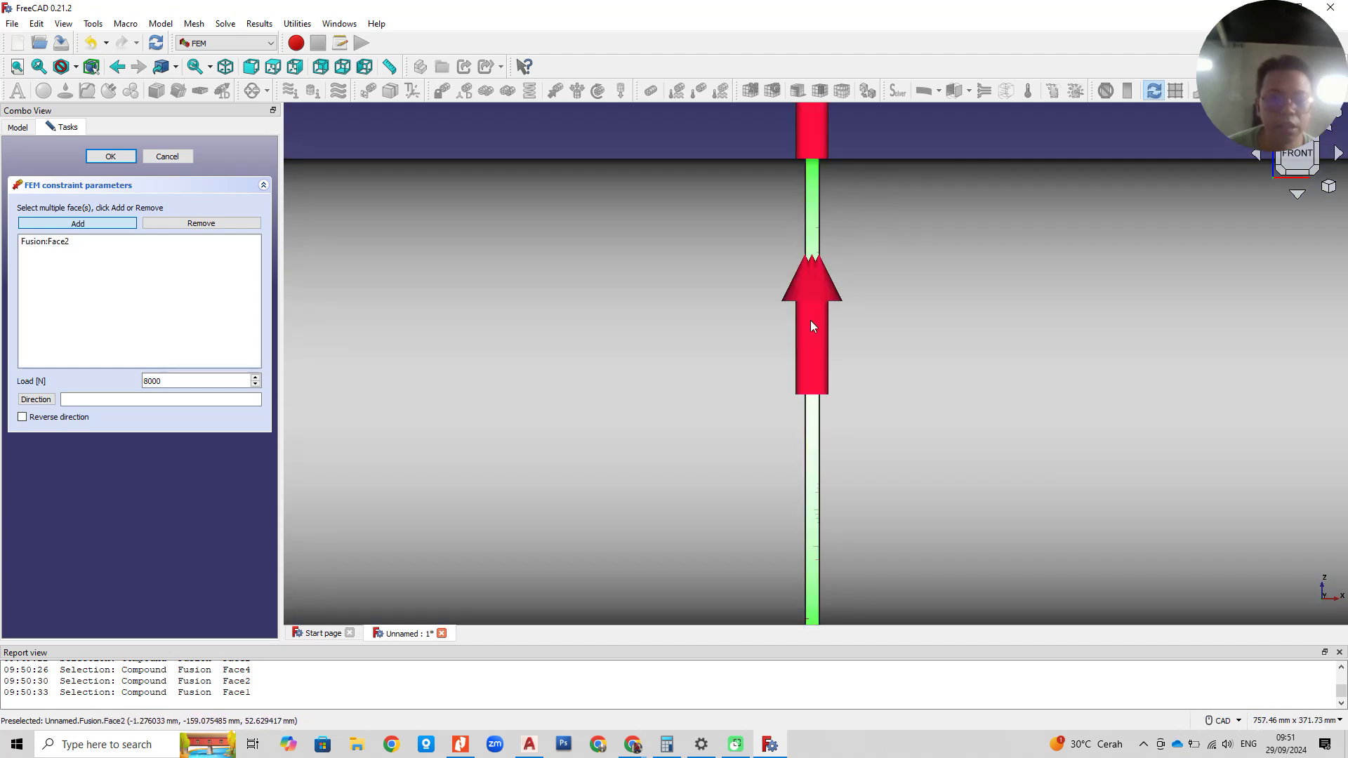
scroll(811, 330, "down", 5)
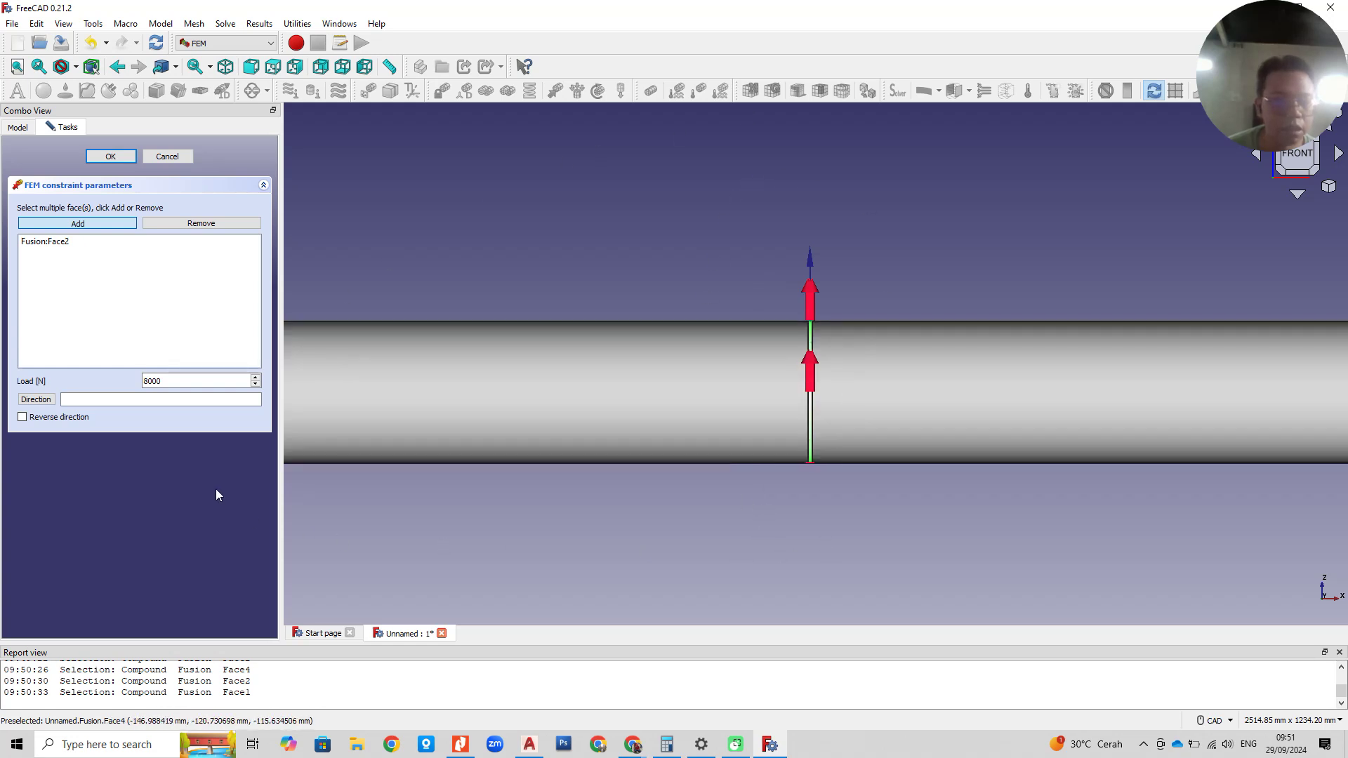
left_click(23, 418)
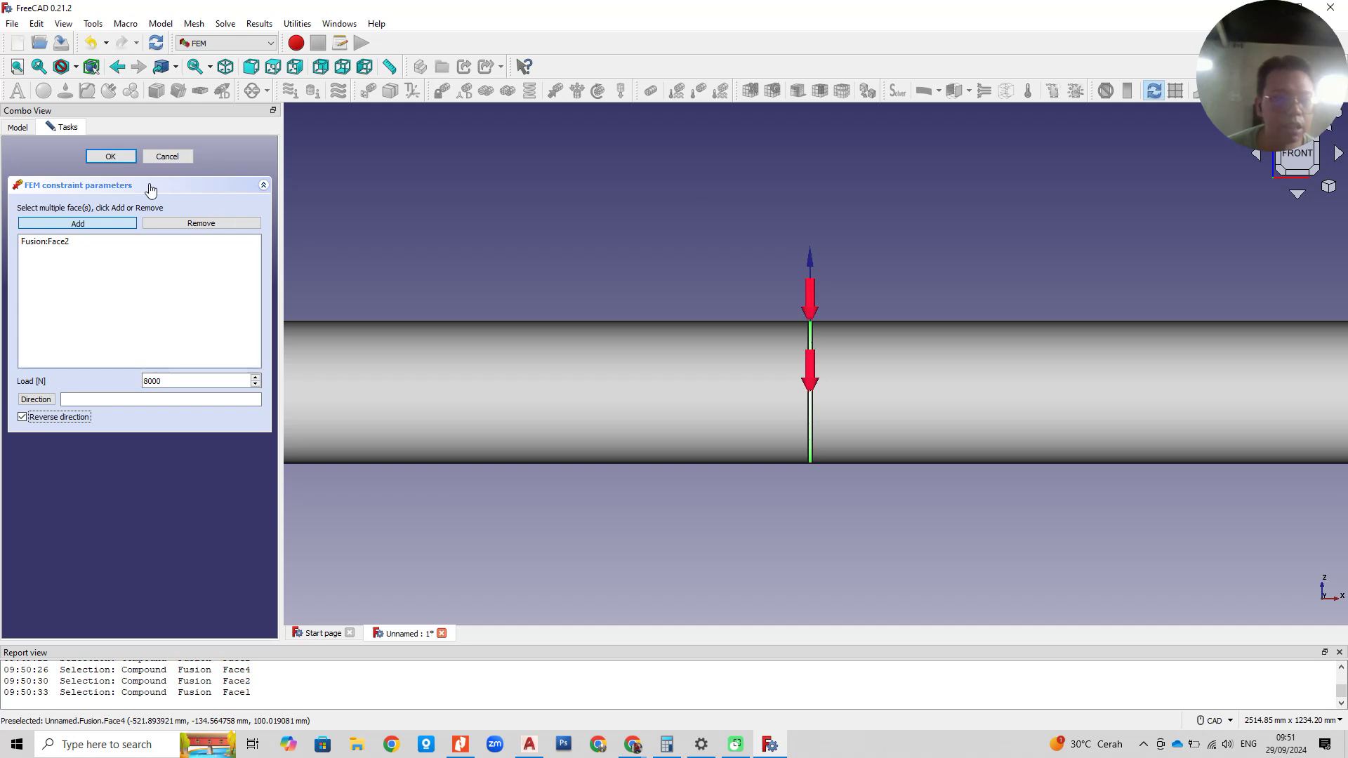
left_click(111, 156)
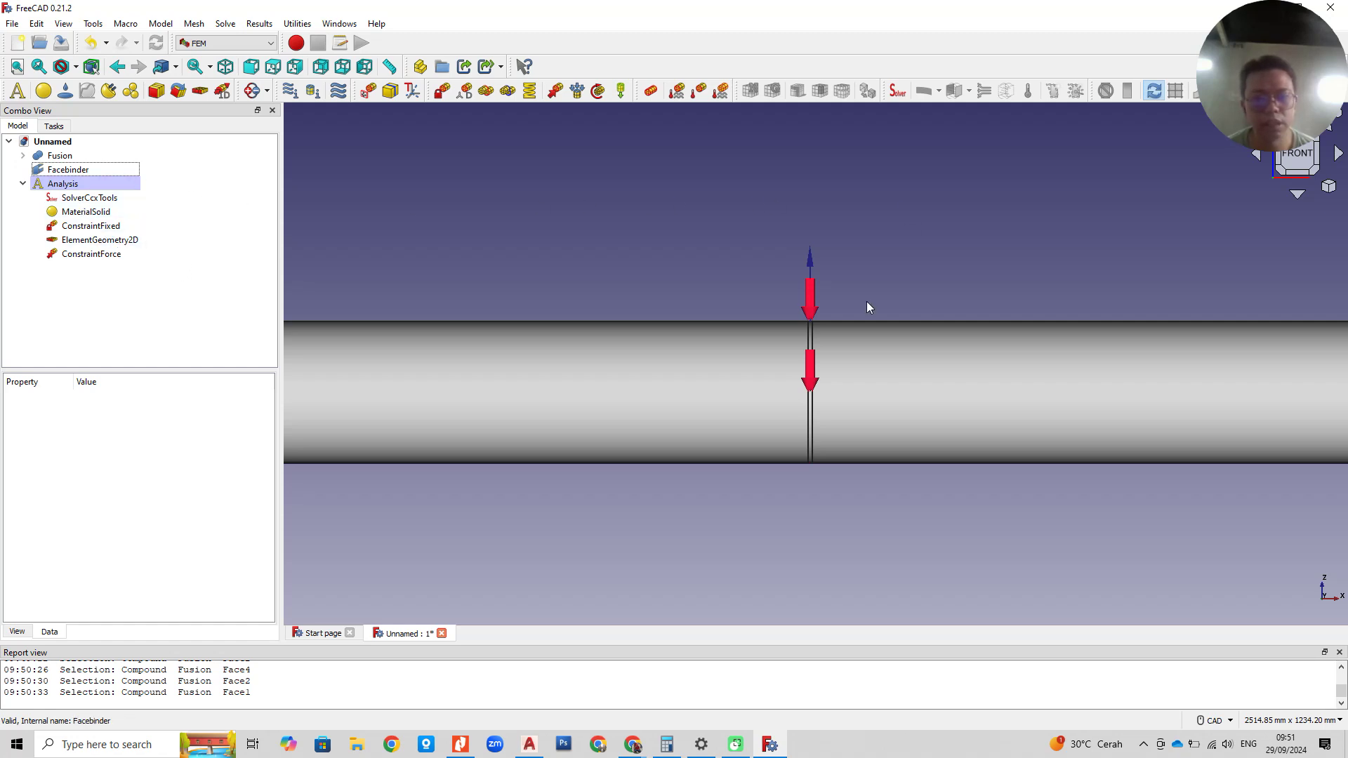
Step: Generate a Gmsh mesh of the Facebinder with 2D element dimension and 2nd element order, and accept it
scroll(735, 419, "up", 2)
scroll(733, 415, "down", 3)
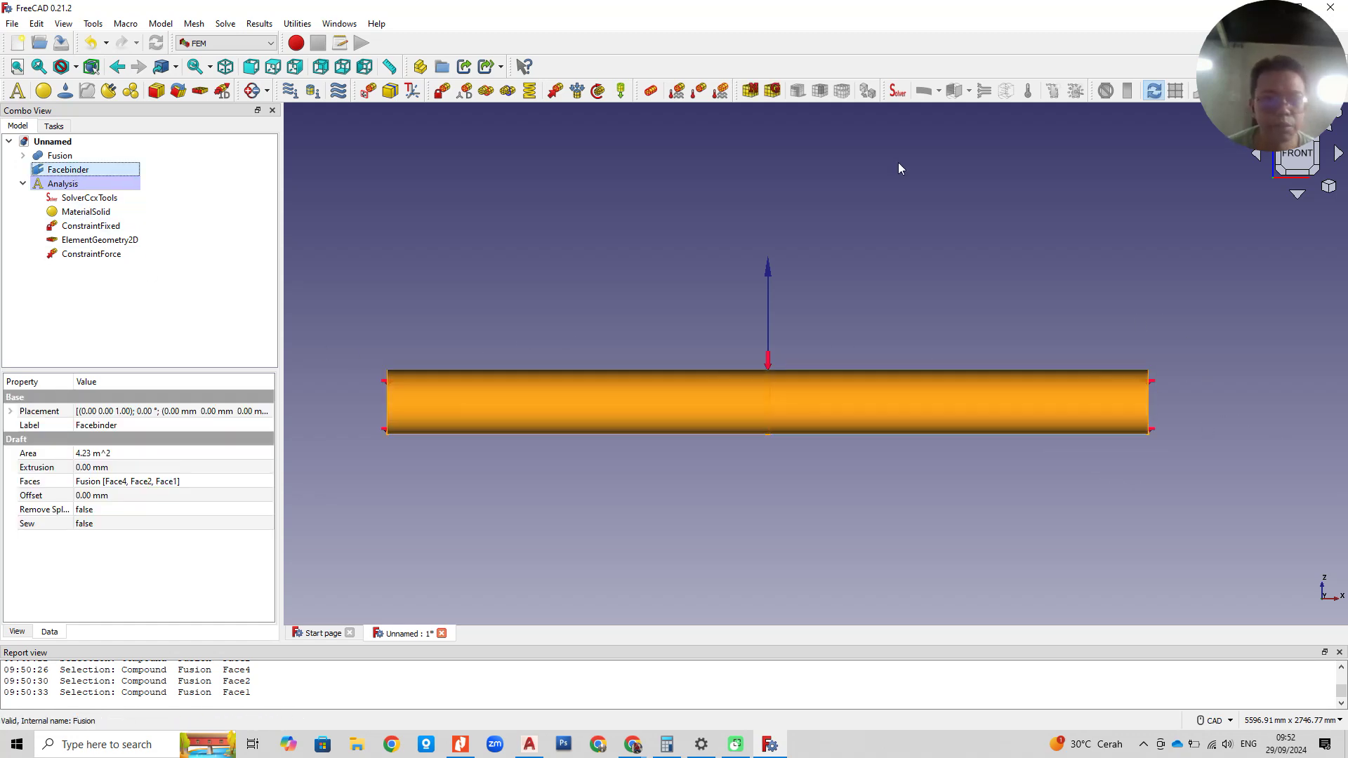
left_click(63, 156)
left_click(68, 171)
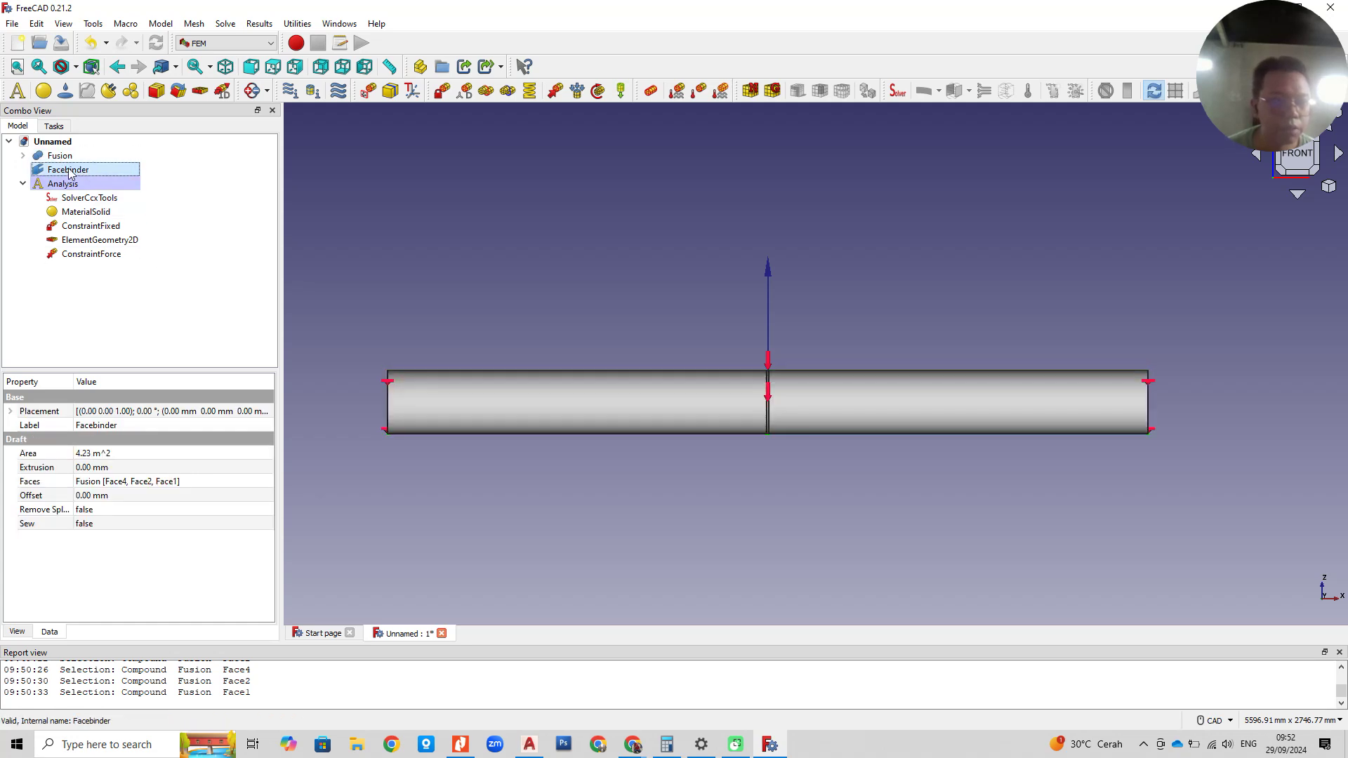
left_click(99, 173)
left_click(775, 92)
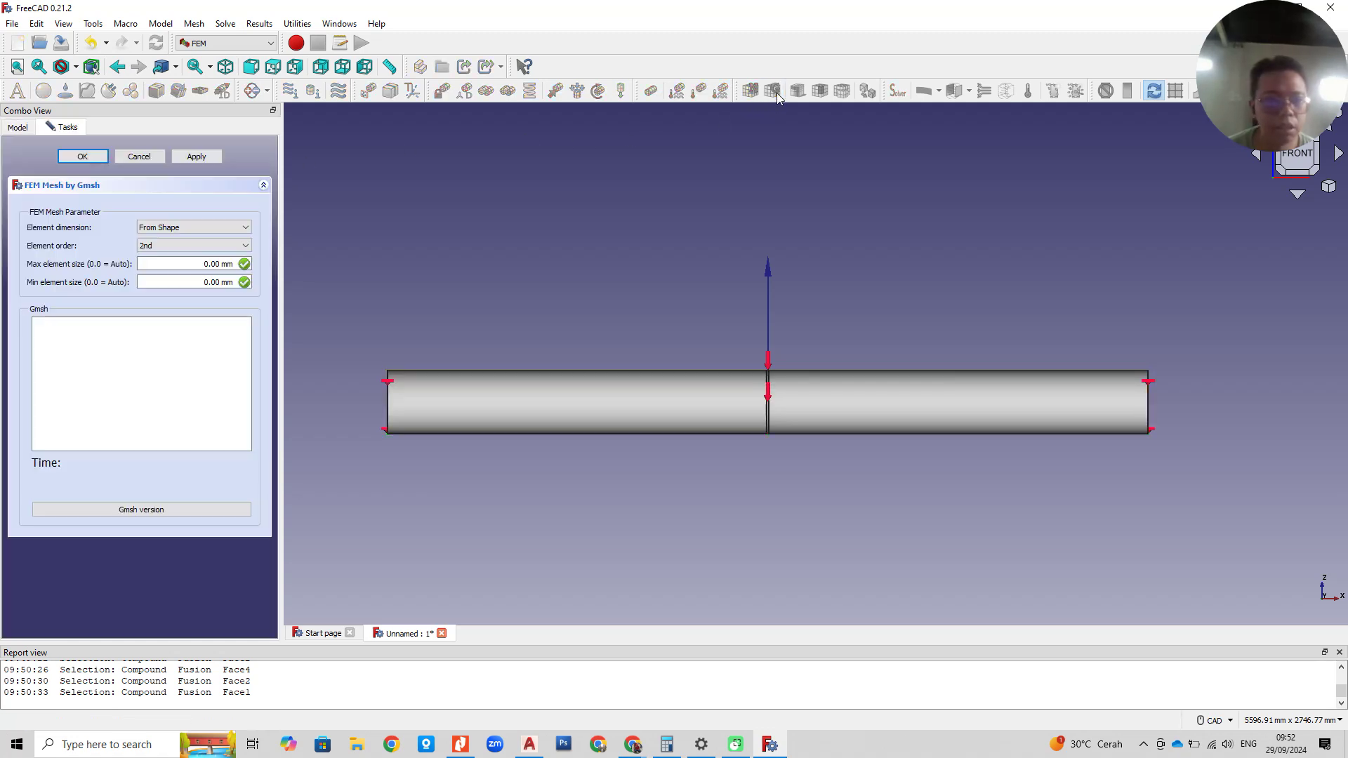
left_click(189, 229)
left_click(170, 257)
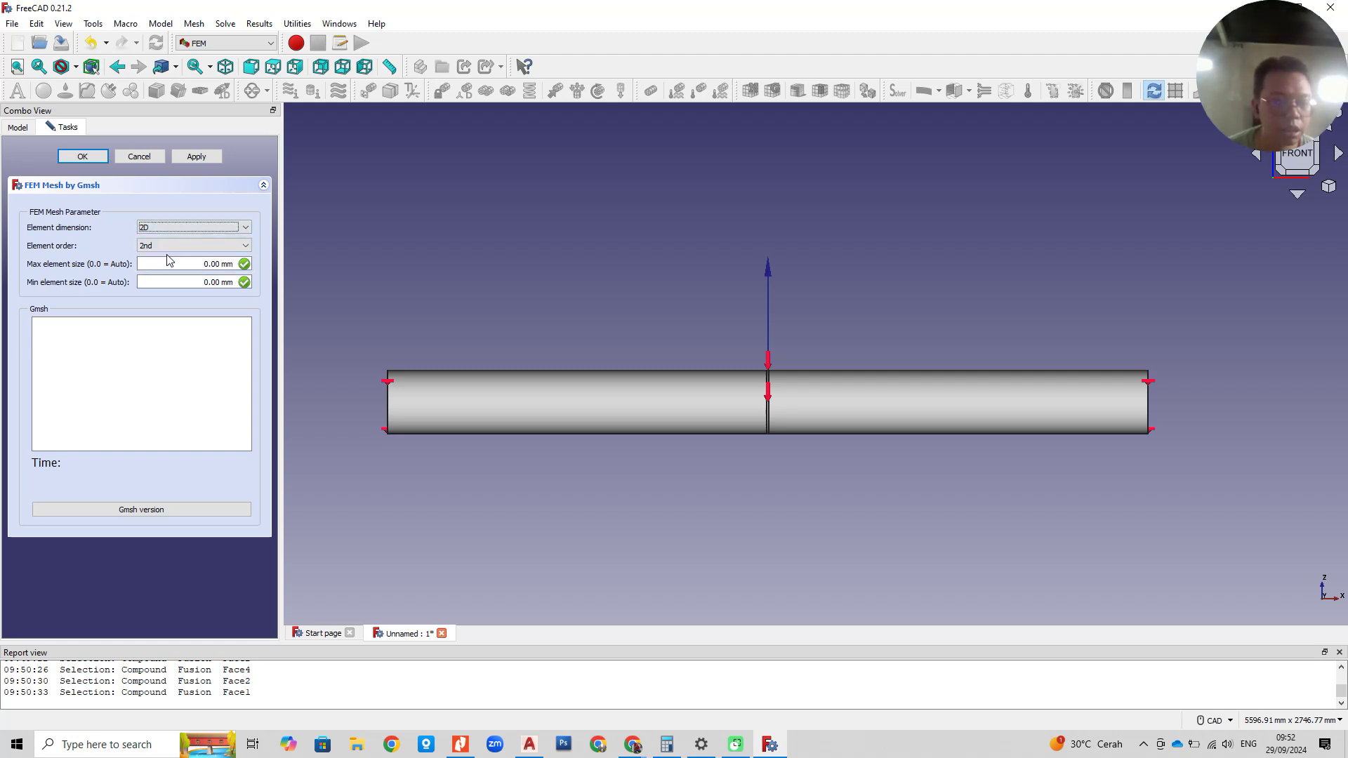
left_click(170, 229)
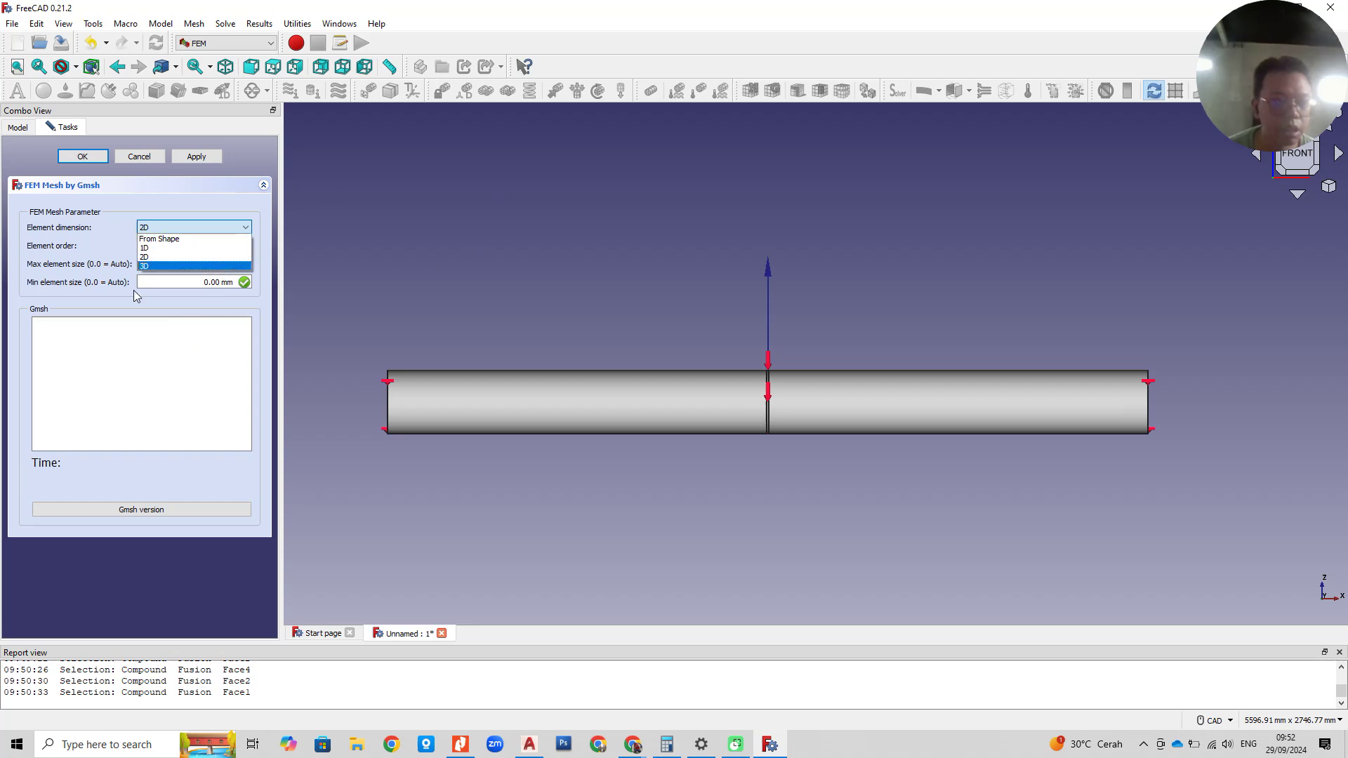
left_click(216, 197)
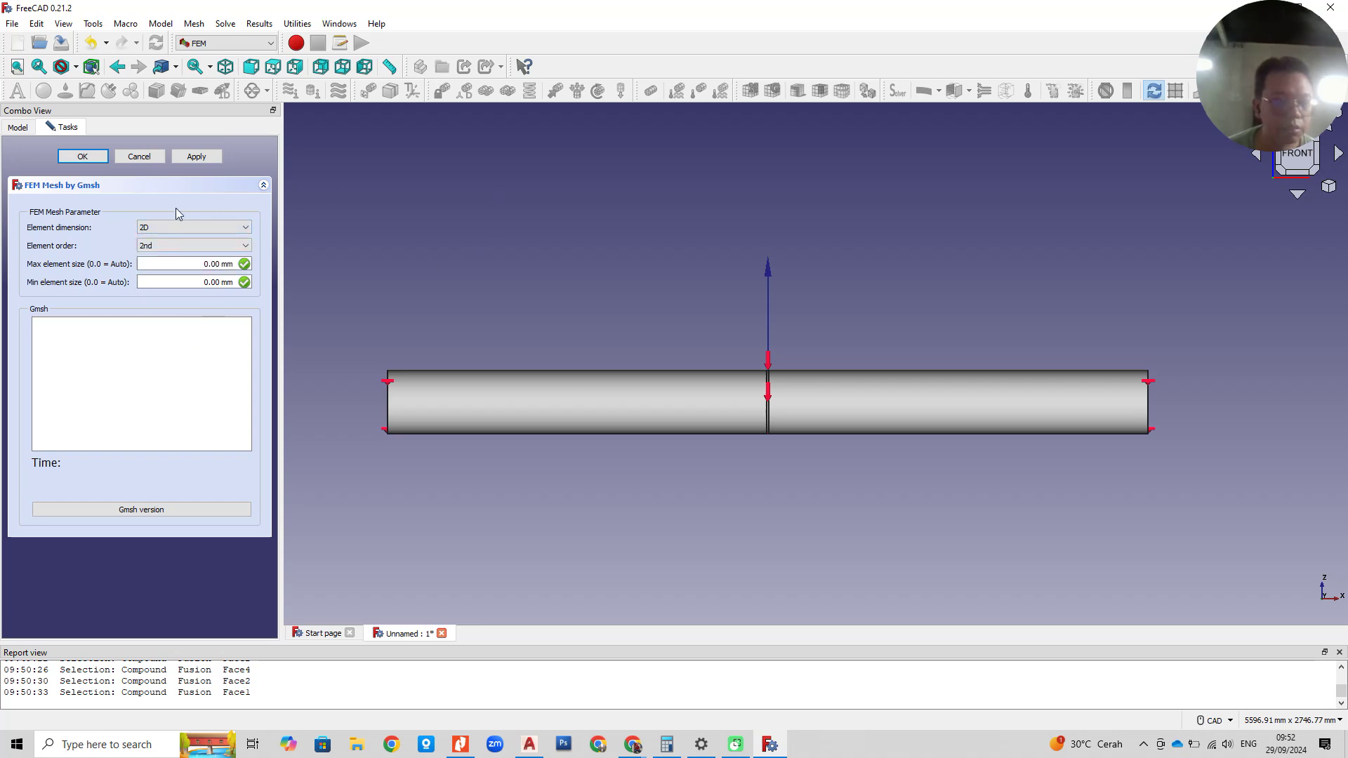
left_click(203, 158)
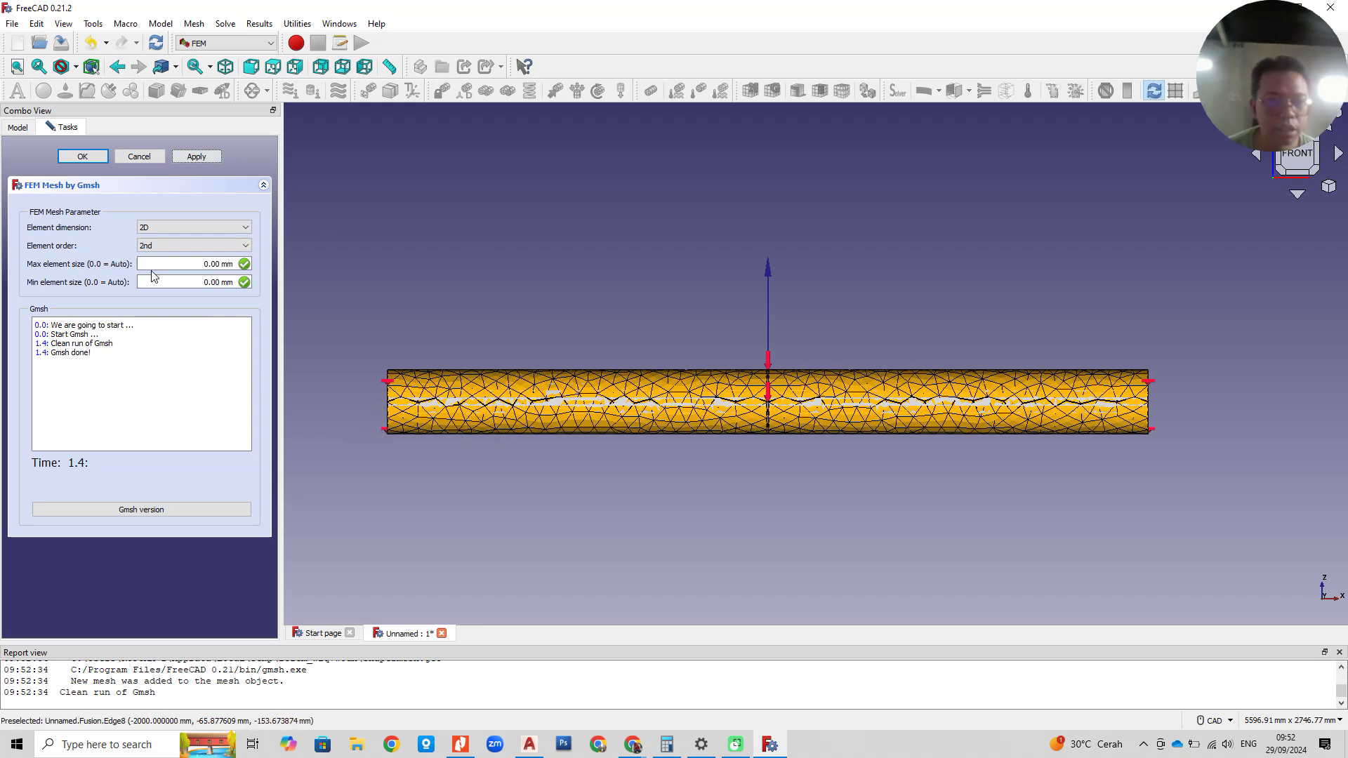
left_click(82, 158)
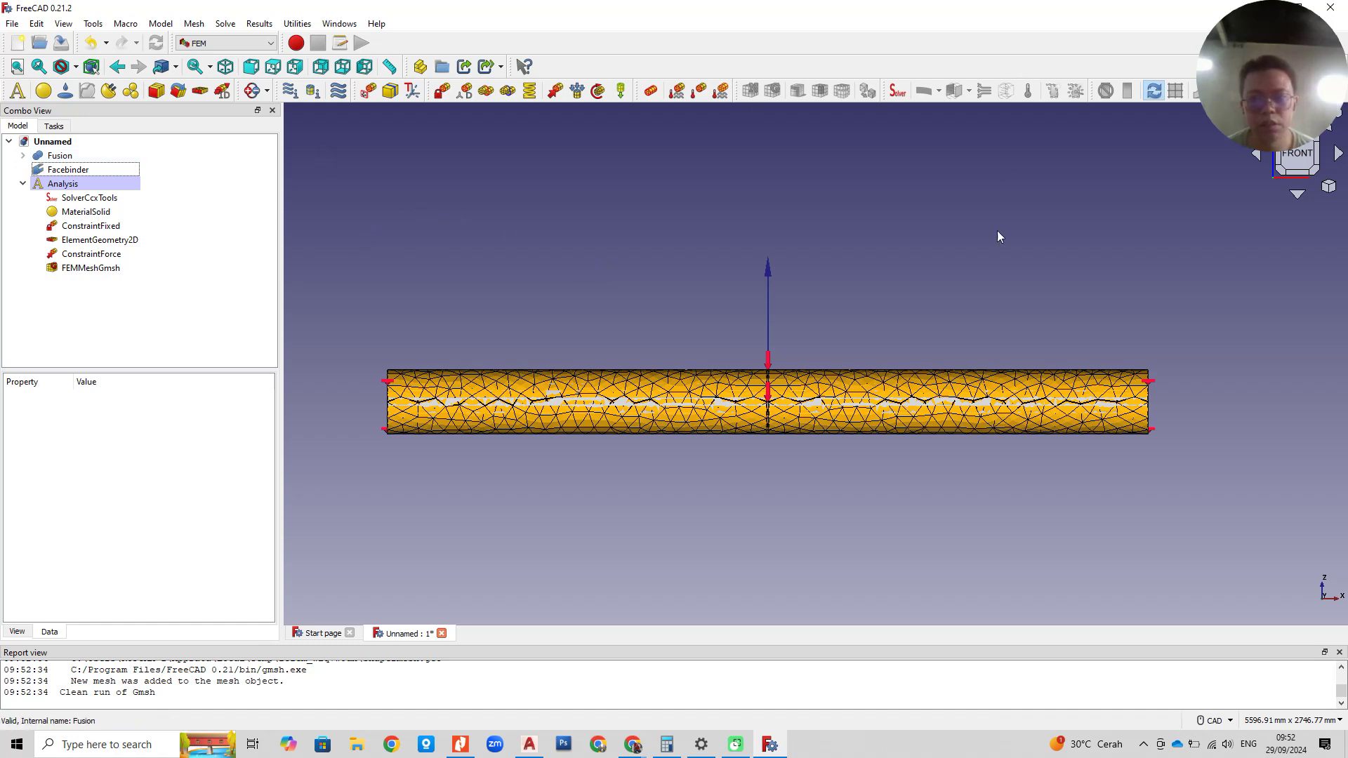
Step: Write the input file for the static analysis and run it with CalculiX, closing the solver settings
left_click(85, 200)
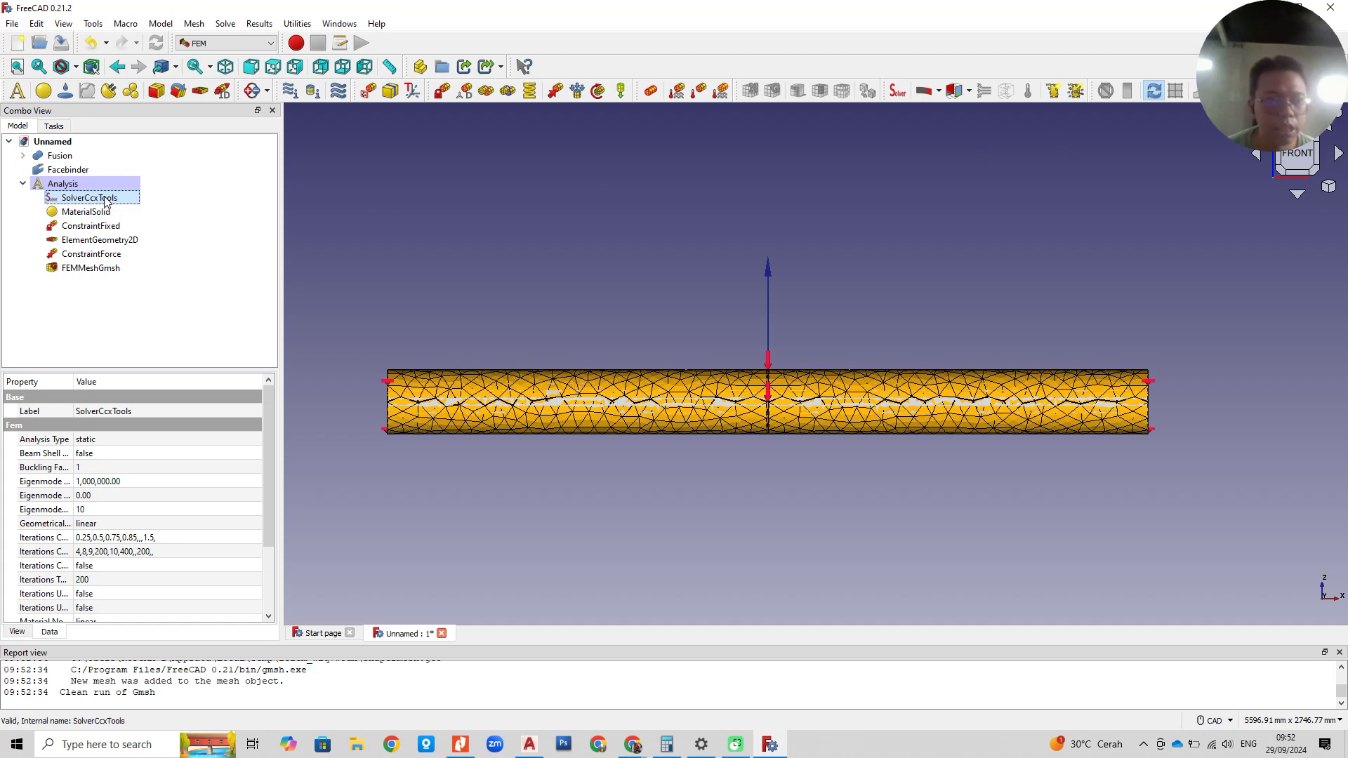
double_click(75, 200)
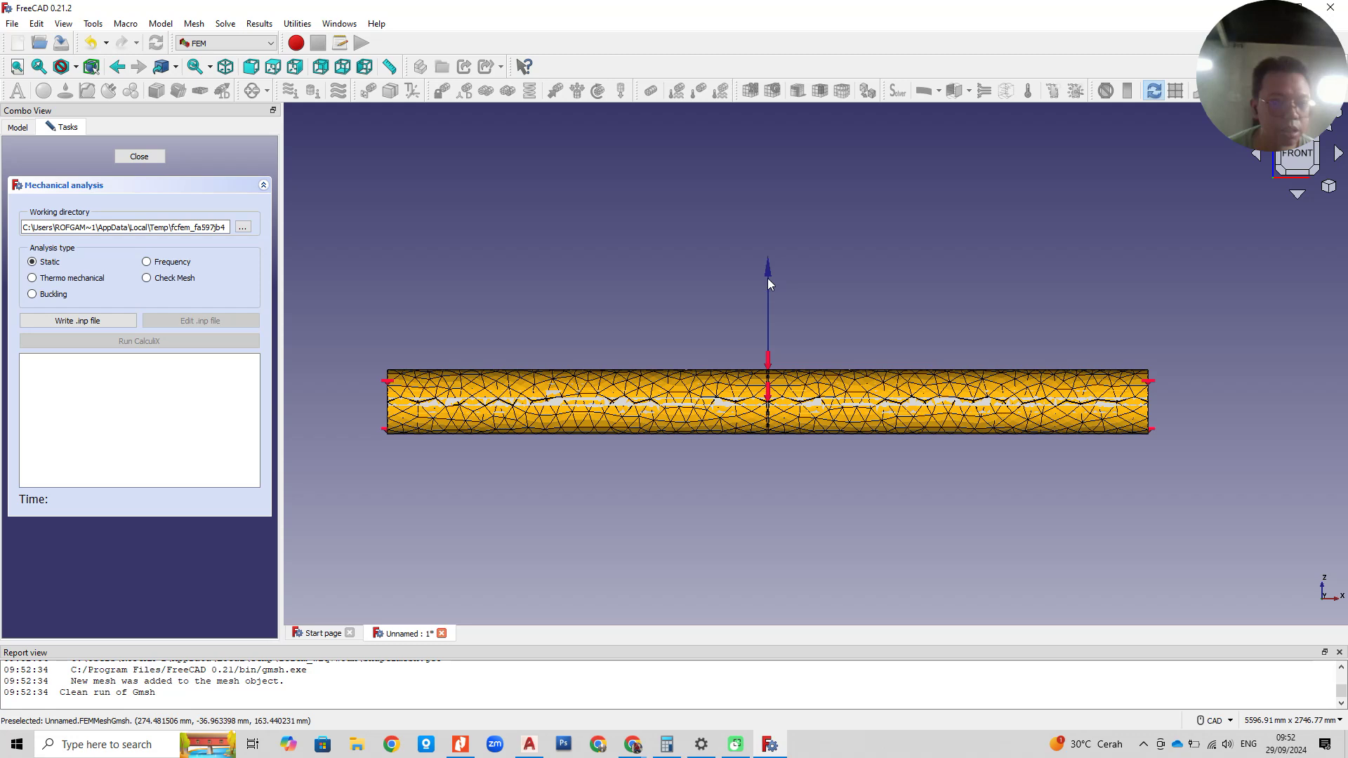
left_click(69, 323)
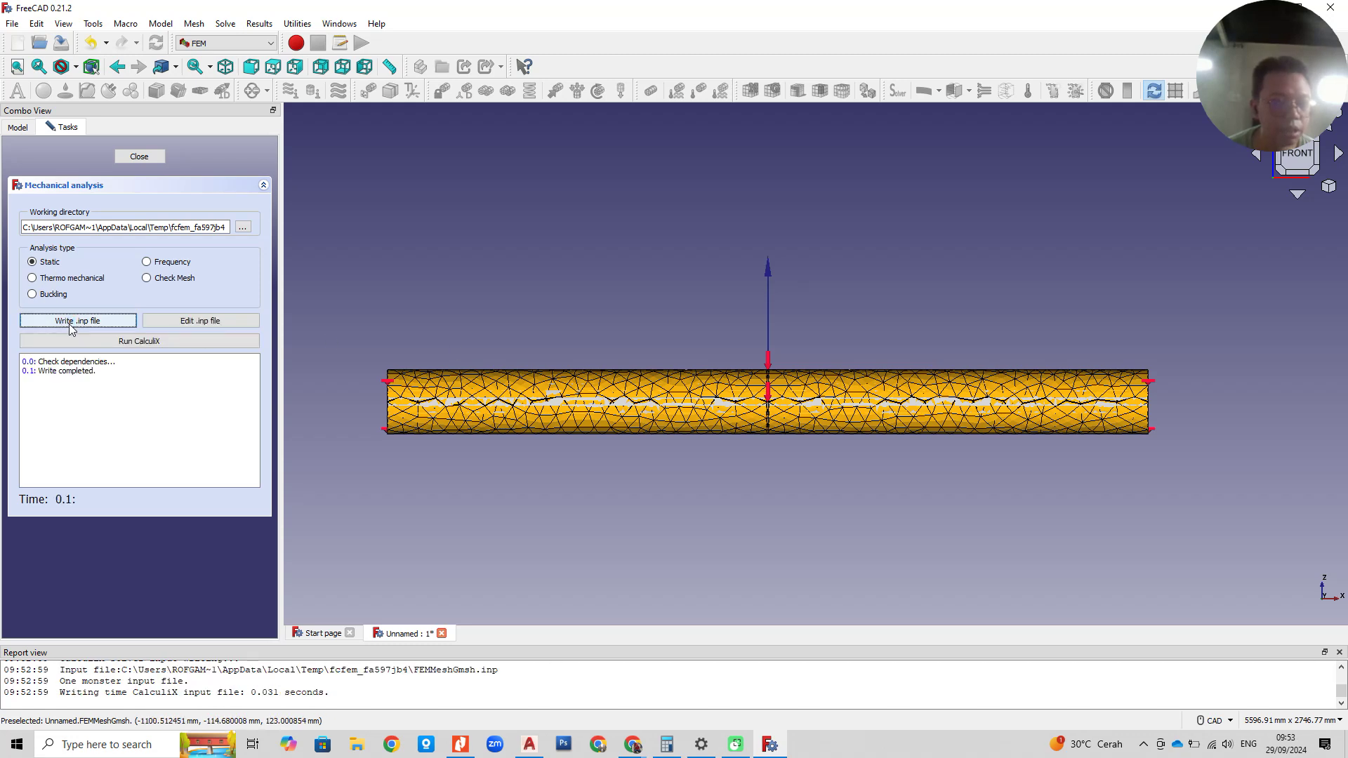
left_click(145, 342)
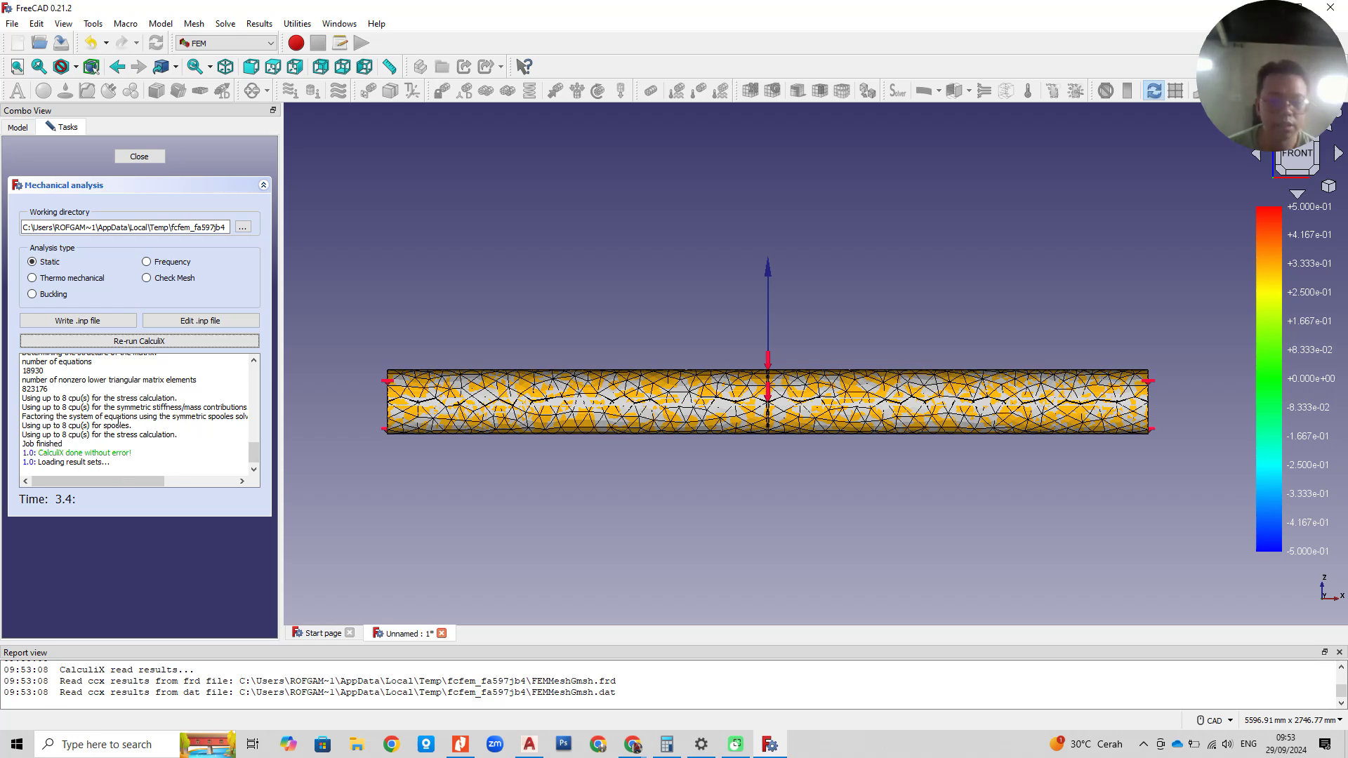
left_click(139, 157)
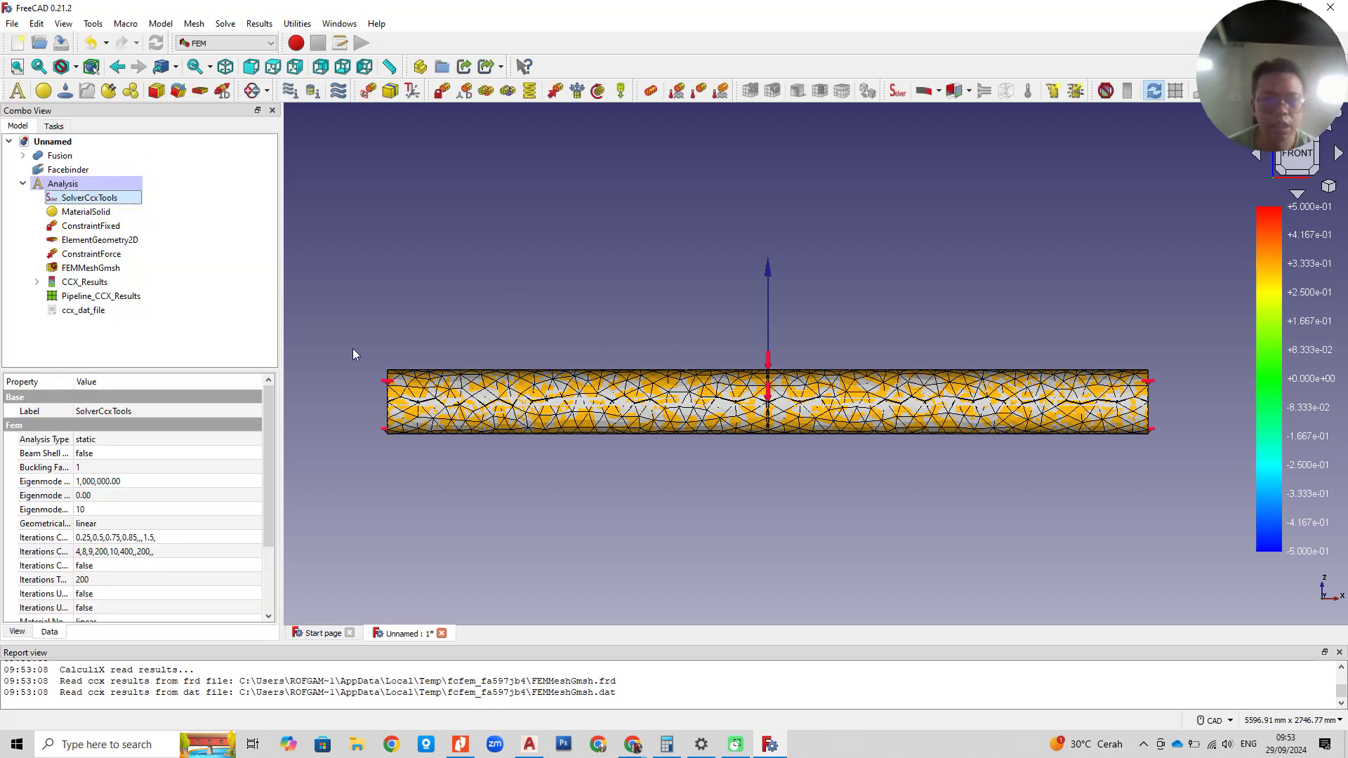
Step: Examine the displacement magnitude, the X, Y and Z displacements and the von Mises stress in the CalculiX results
left_click(98, 283)
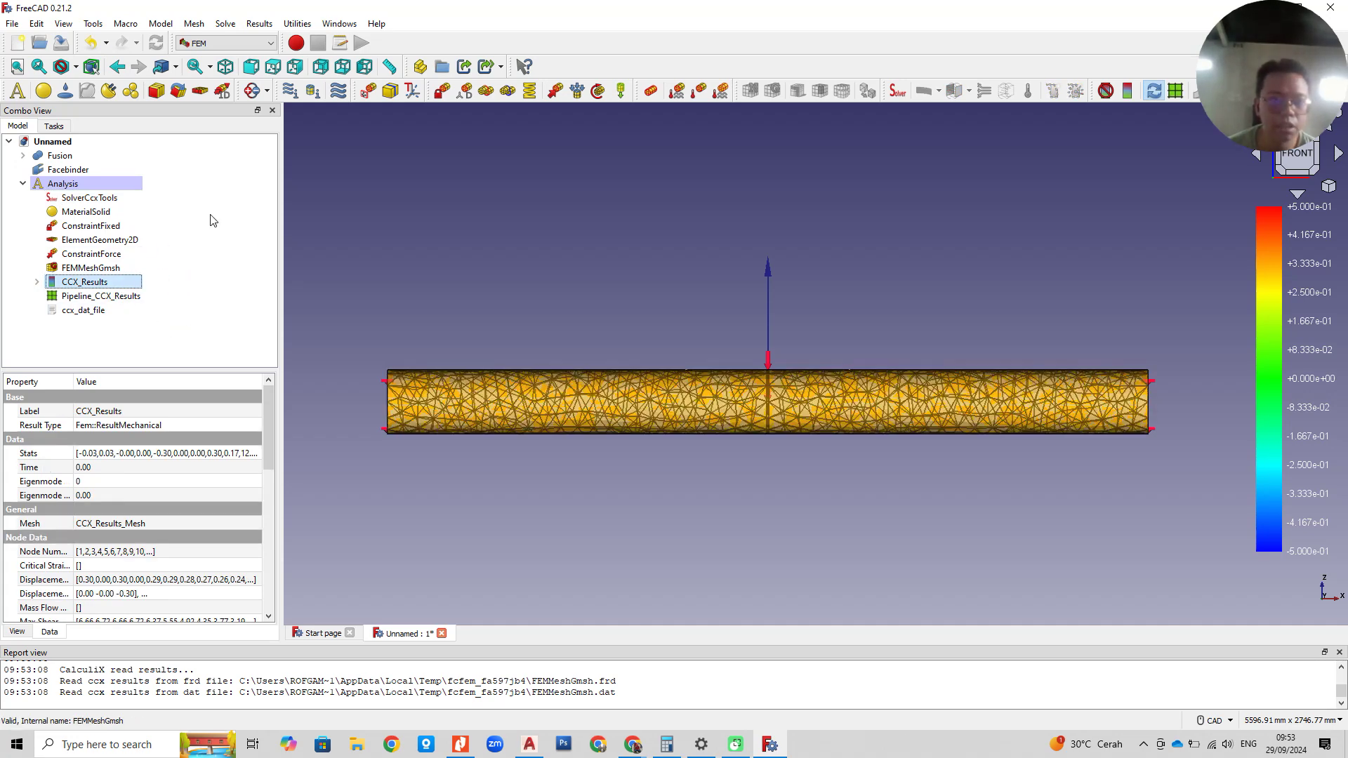
double_click(78, 283)
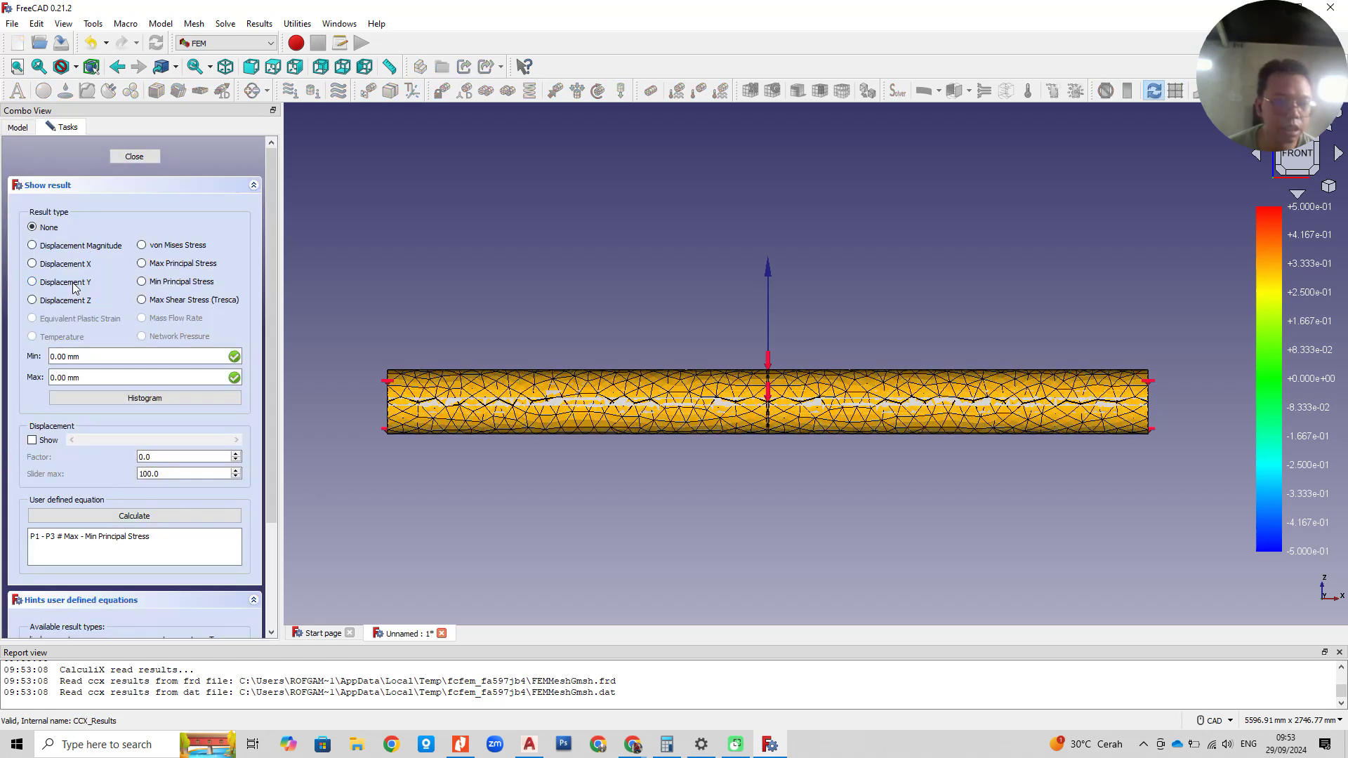
left_click(56, 249)
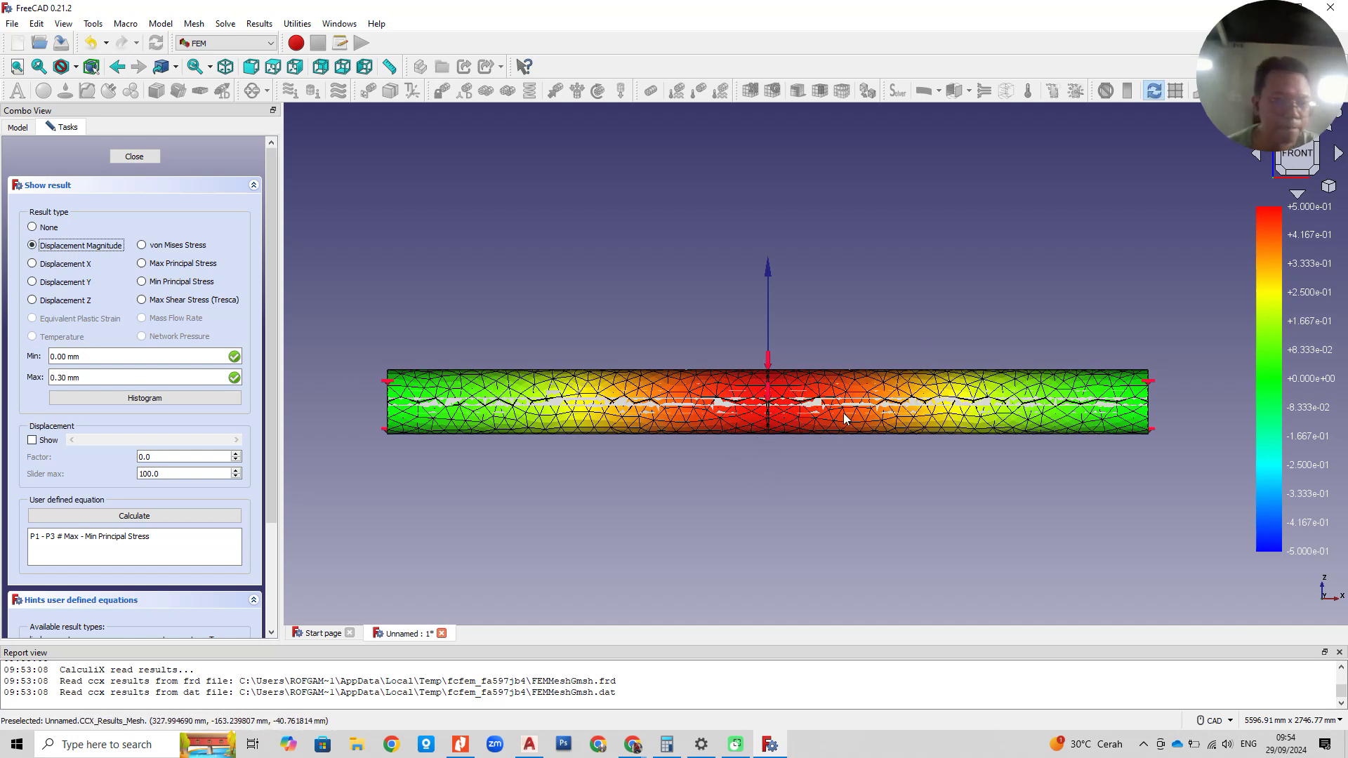
left_click(66, 267)
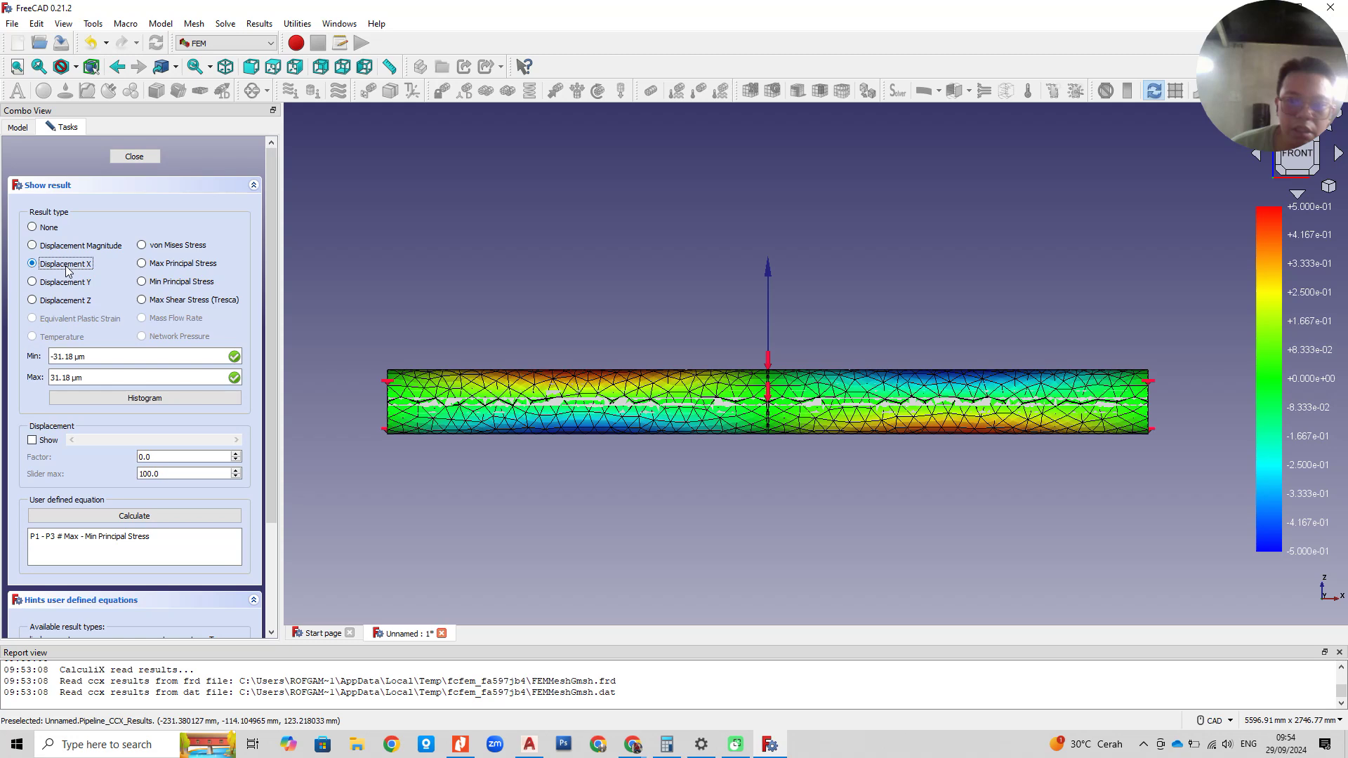
left_click(71, 285)
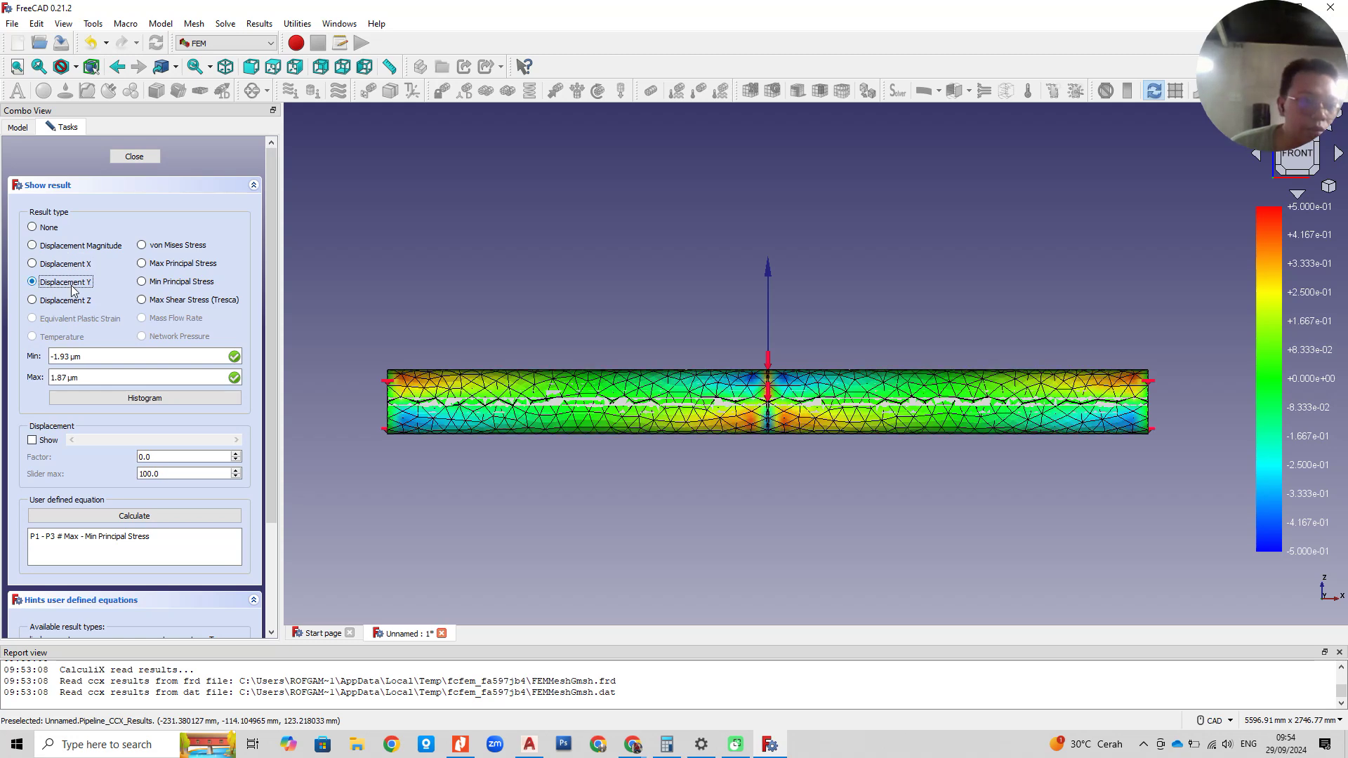
left_click(164, 248)
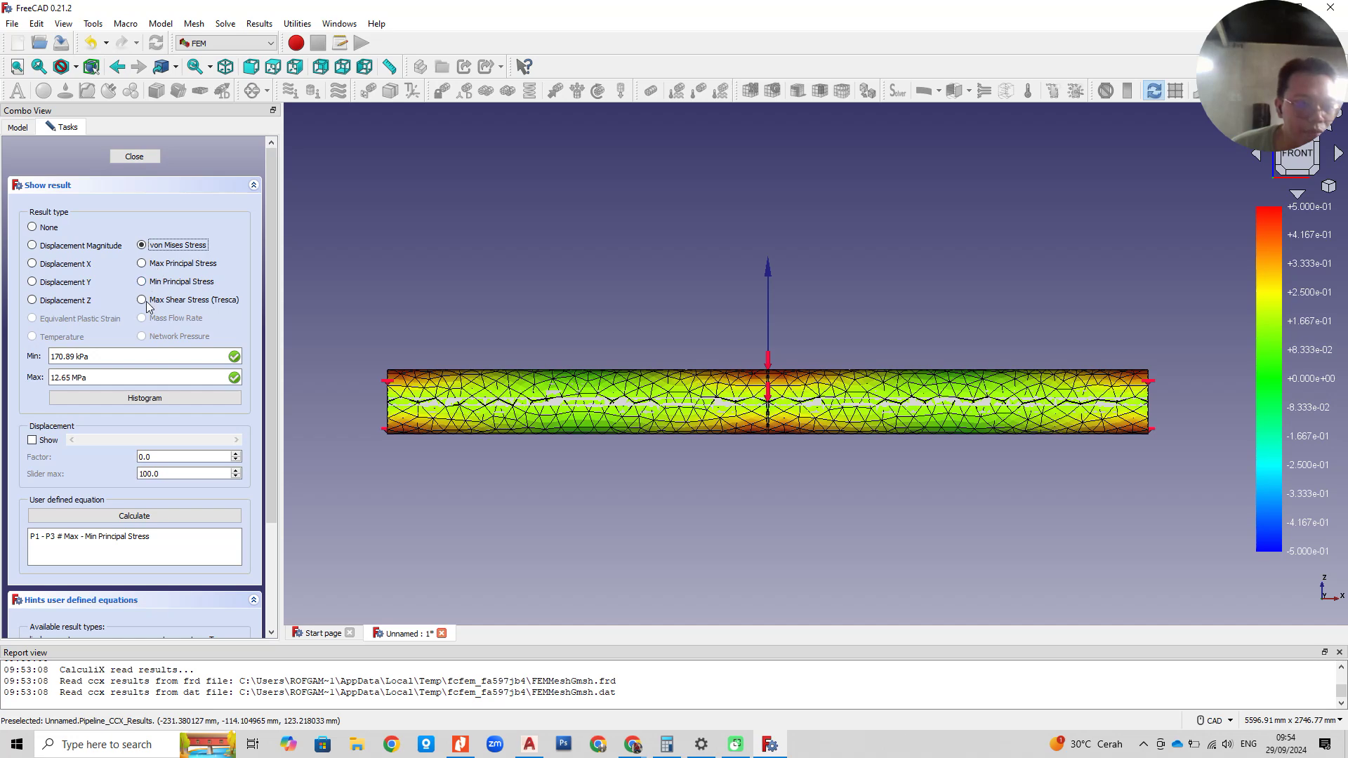
left_click(50, 302)
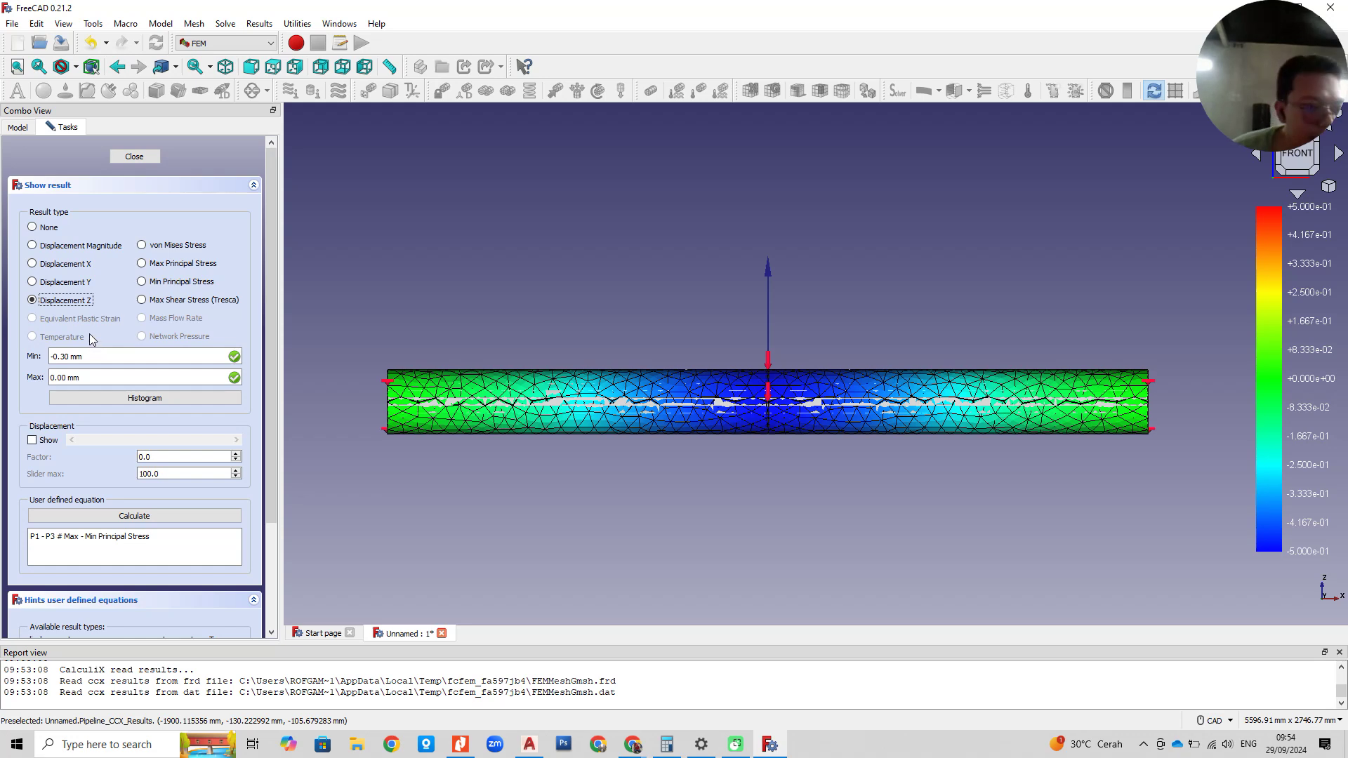
left_click(68, 264)
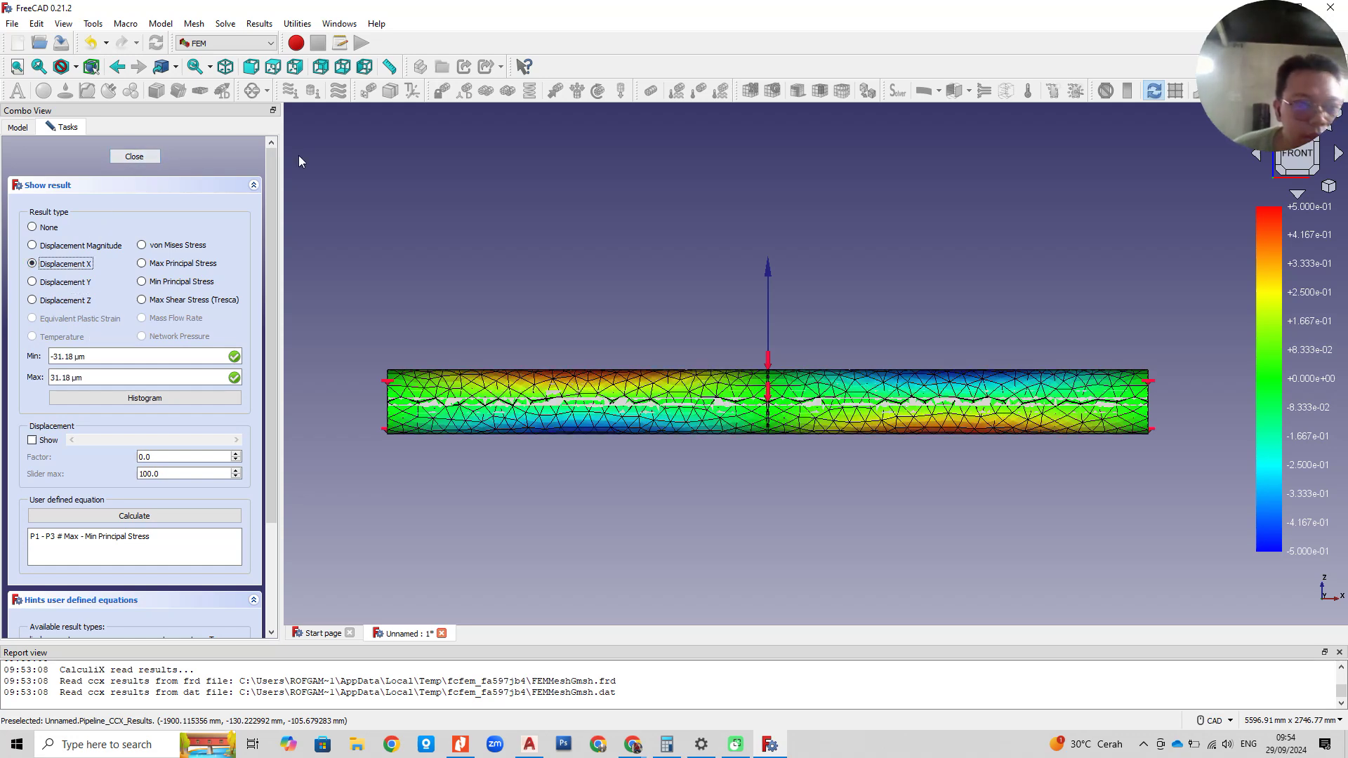
left_click(152, 155)
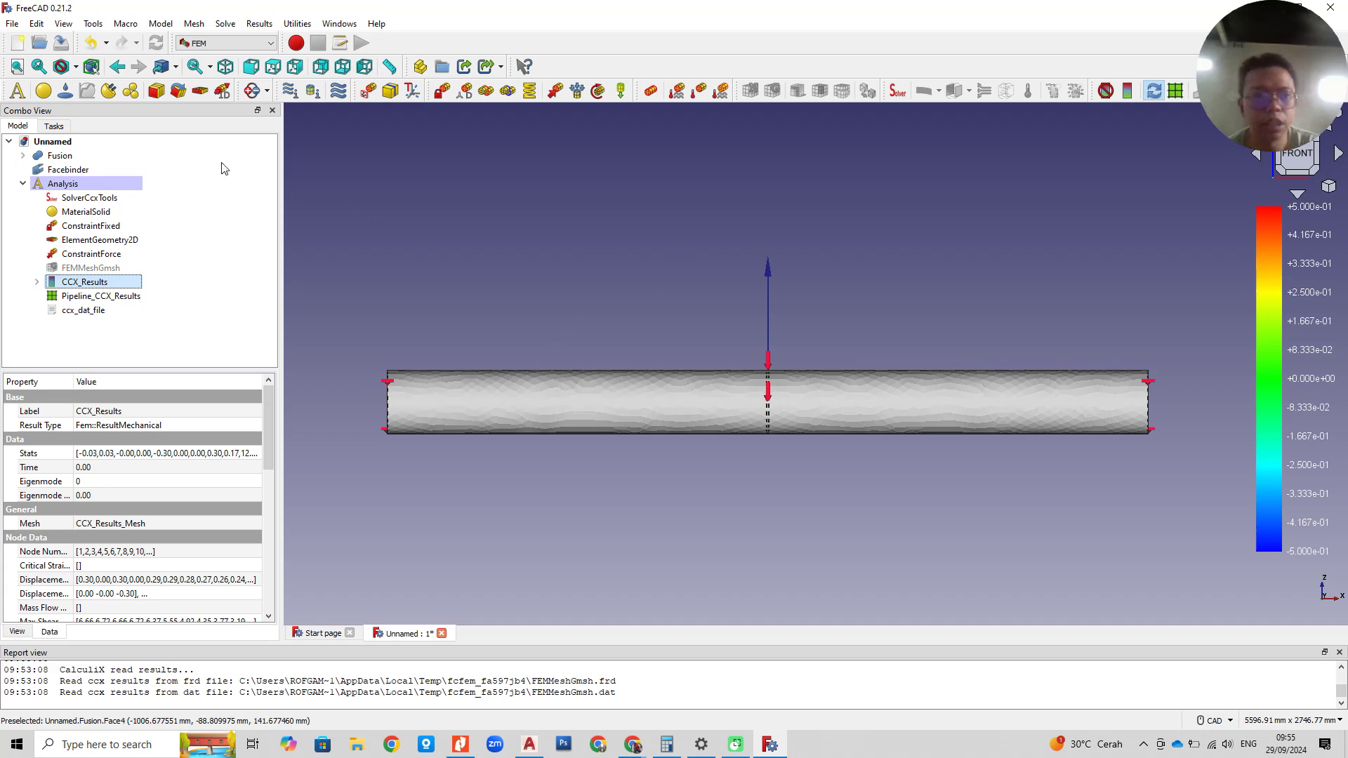
left_click(12, 24)
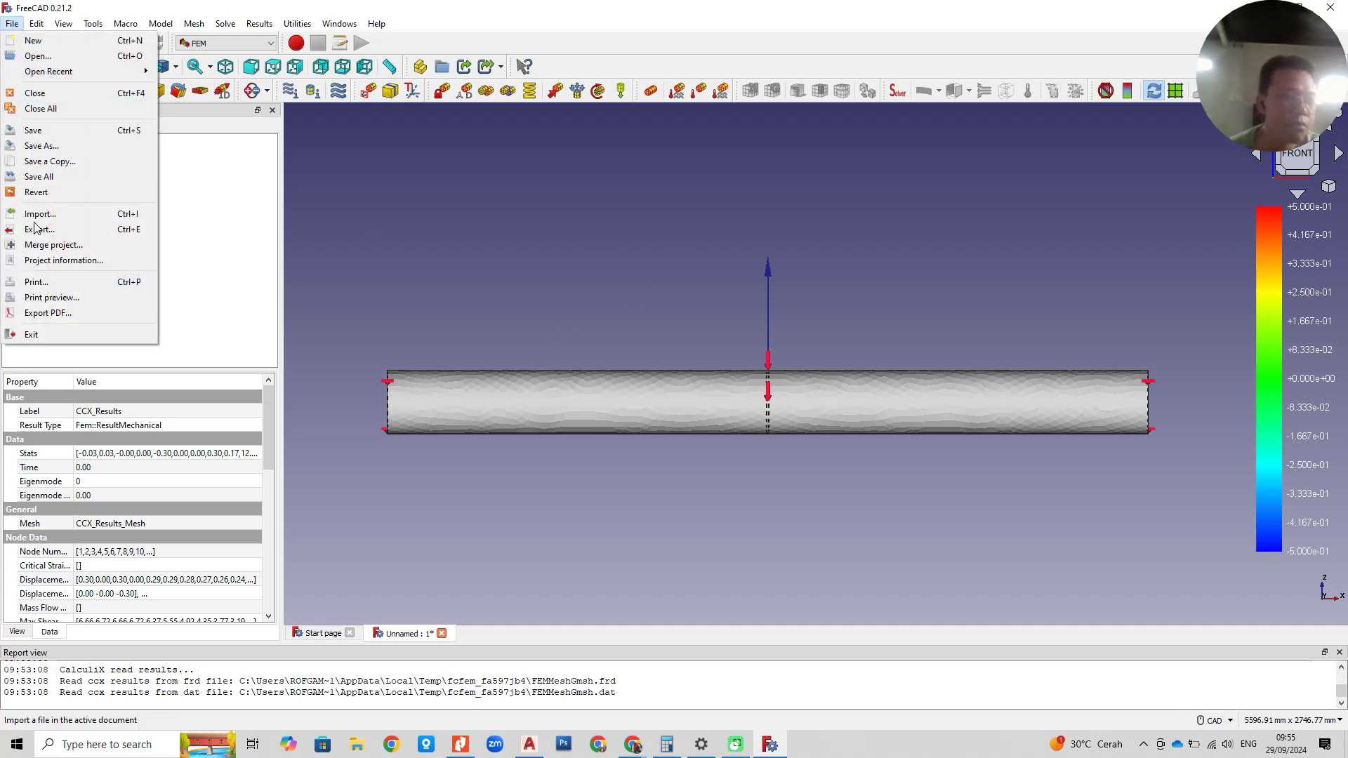
left_click(181, 203)
left_click(89, 170)
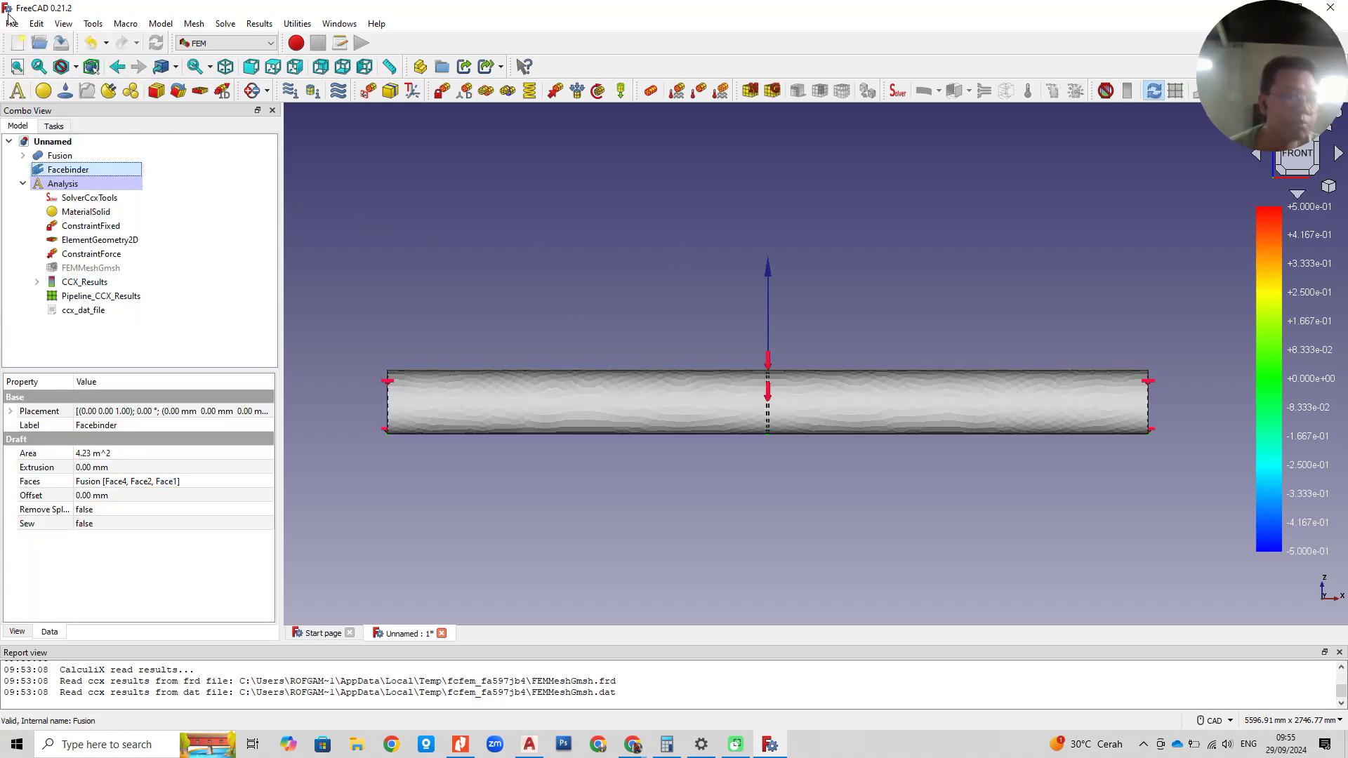
left_click(8, 19)
left_click(40, 224)
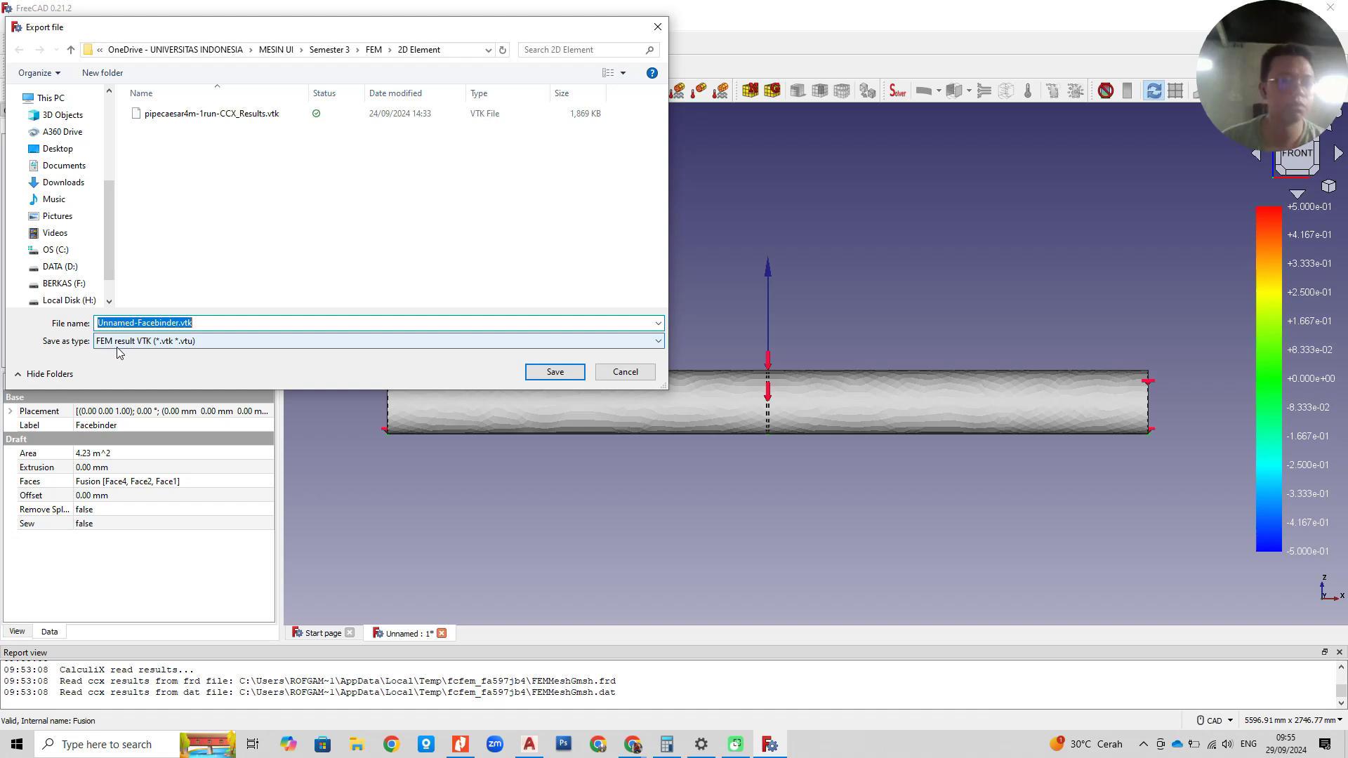
left_click(626, 372)
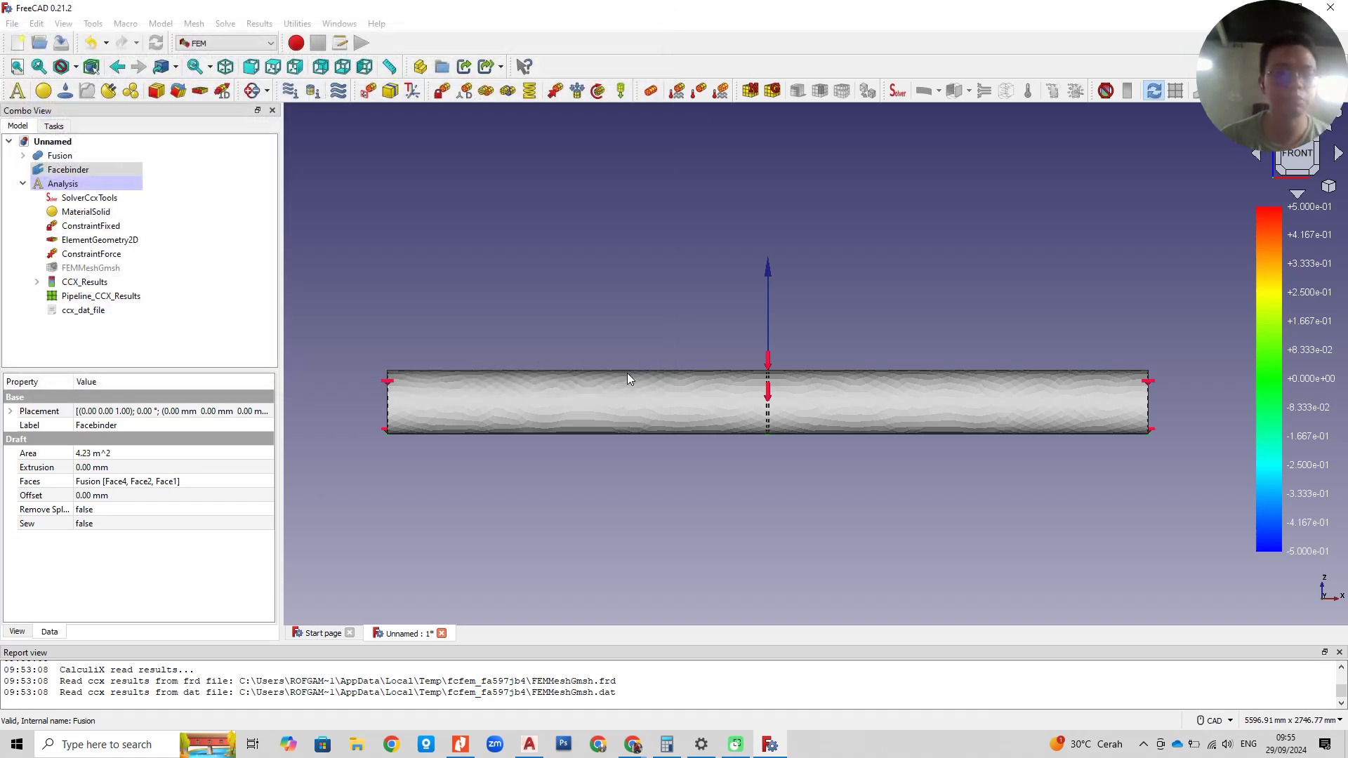
Step: Save the document as "Latihan Pipa vertical load" in FreeCAD format in the 2D Element folder
left_click(63, 143)
key("ctrl+s")
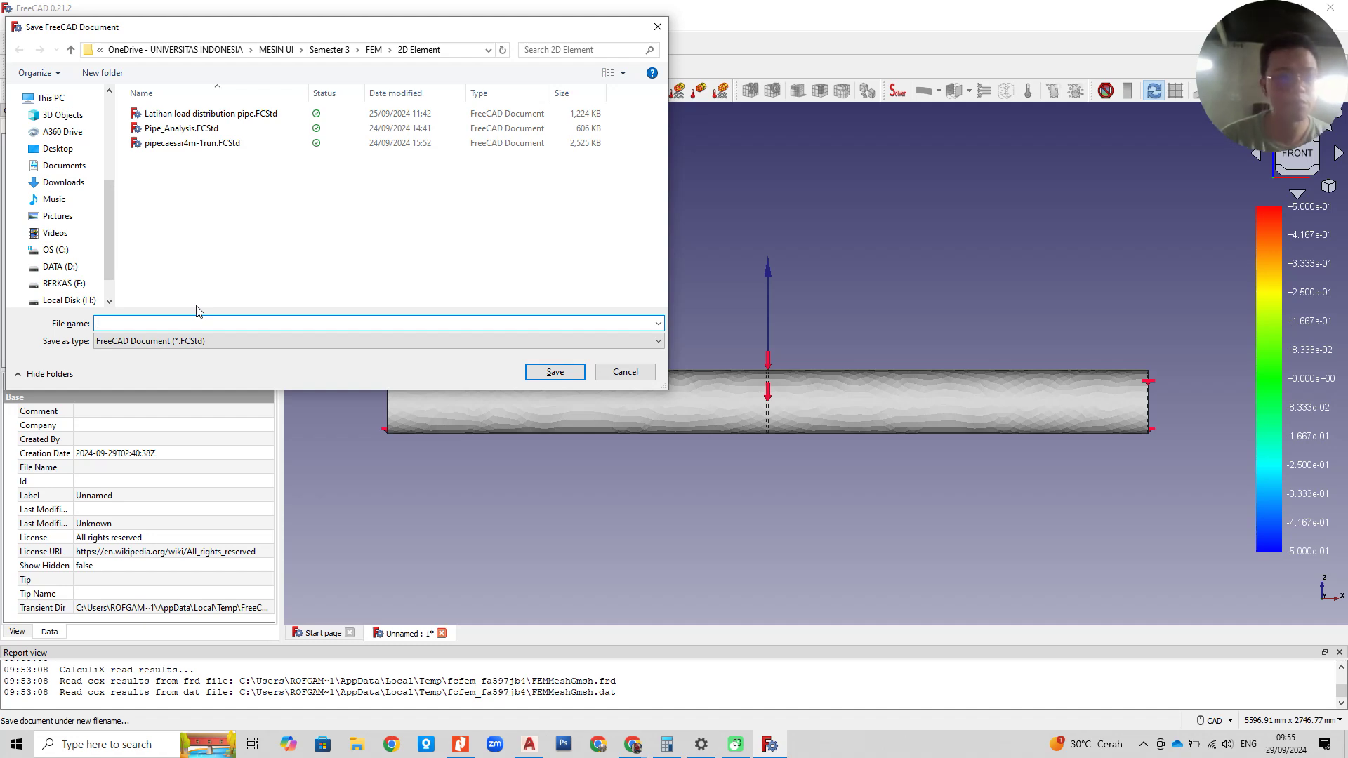
type("Latih")
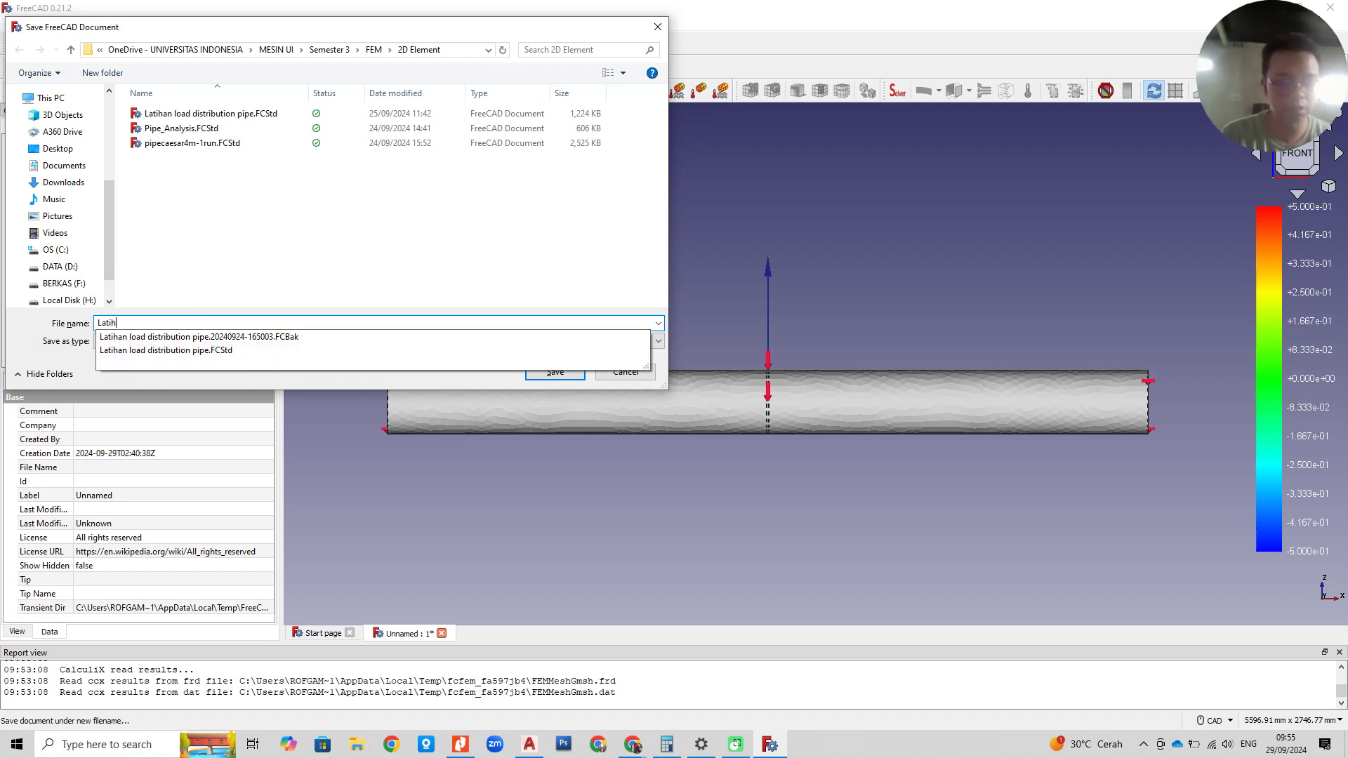
type("an ")
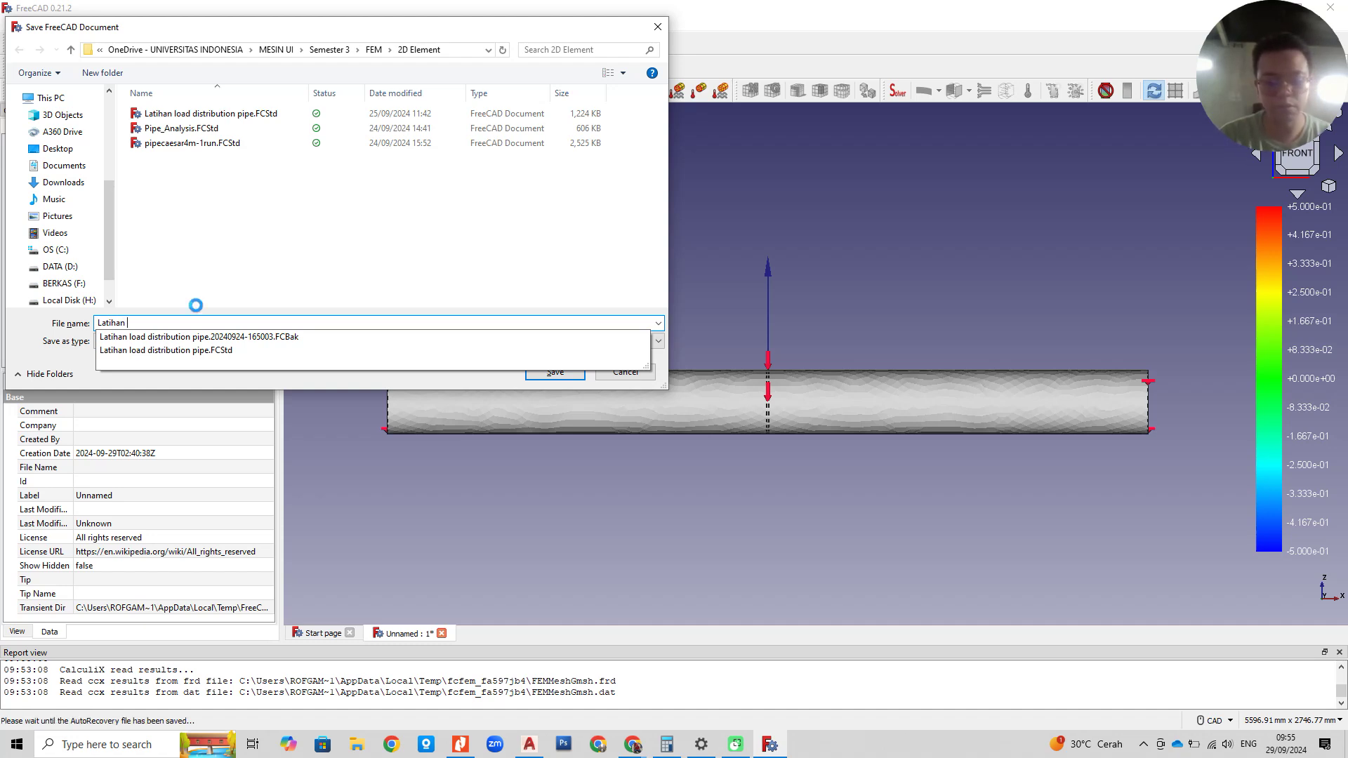
type("Pipa")
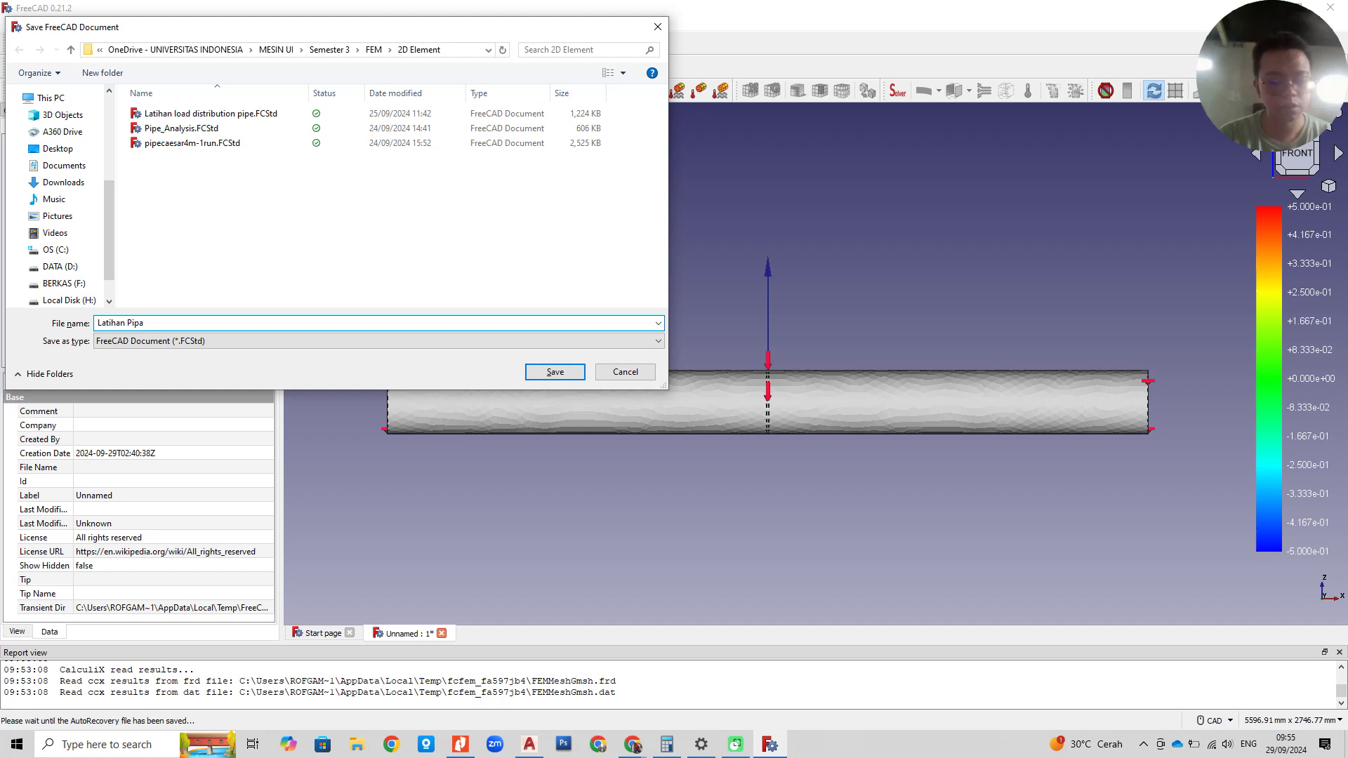
type(" vertical load")
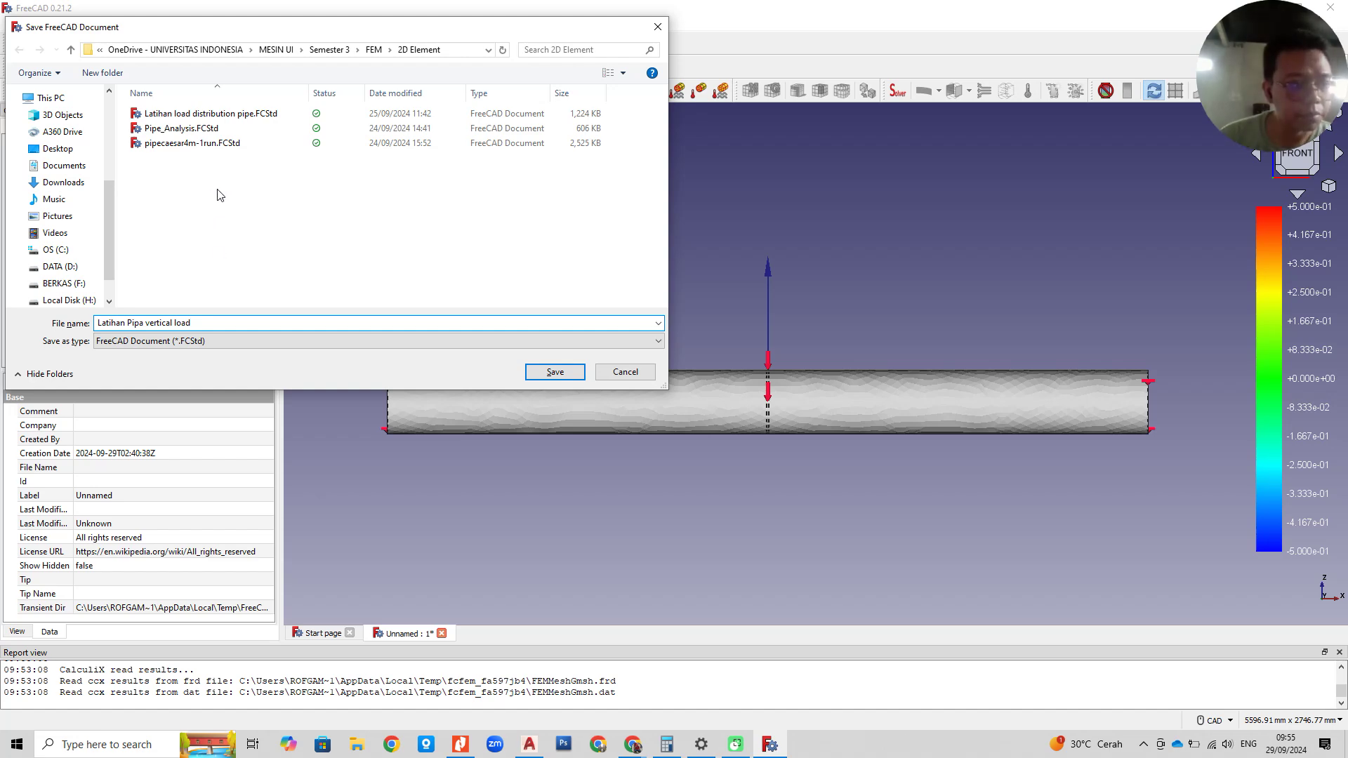
left_click(552, 372)
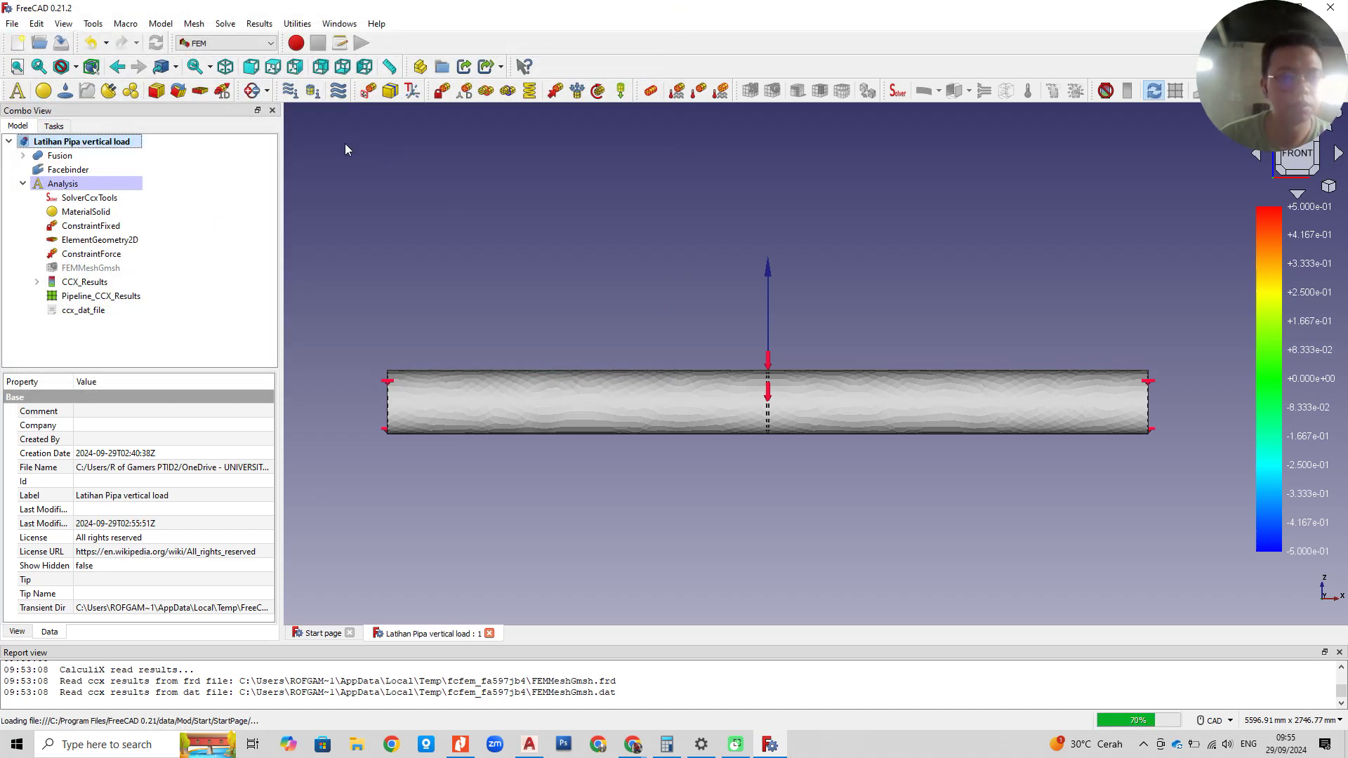
Step: Try to export the Facebinder in FEM result VTK format as "Latihan Pipa vertical load-Facebinder.vtk"
left_click(93, 199)
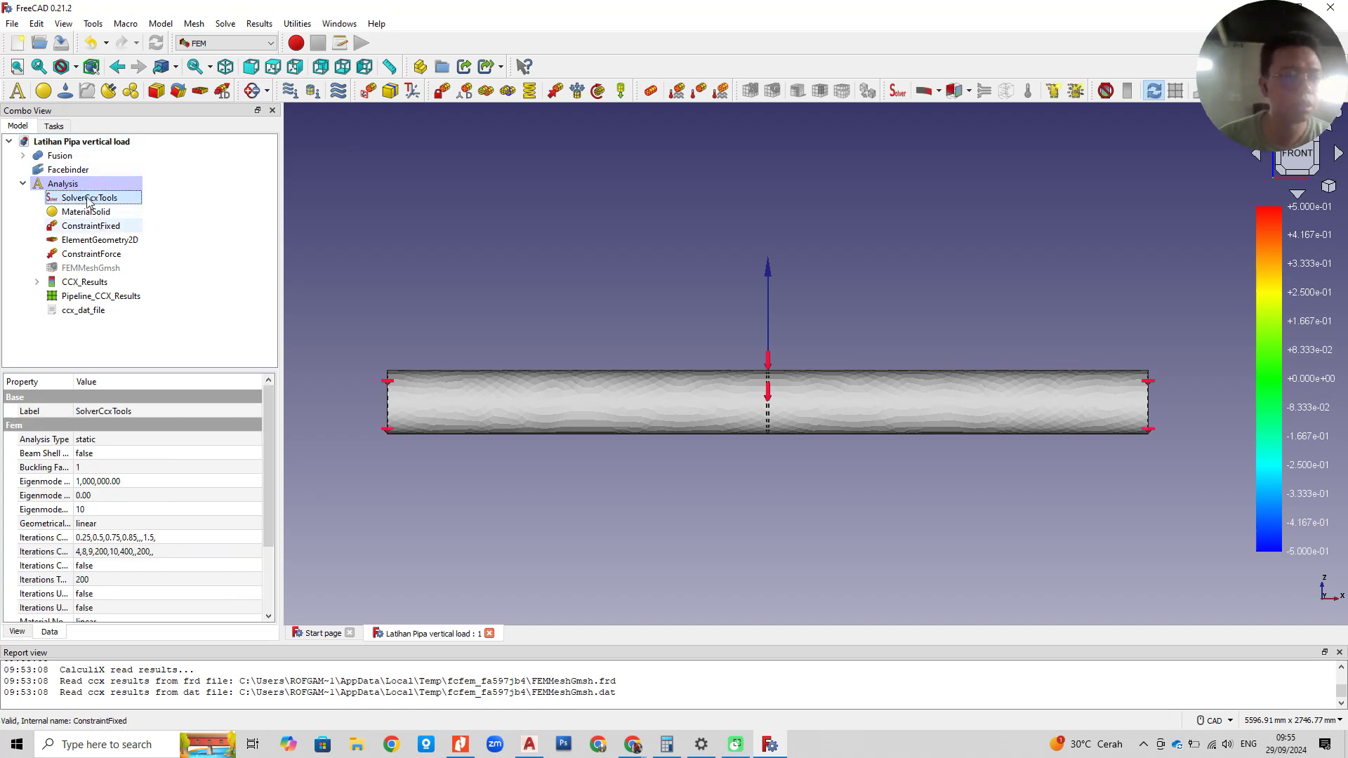
left_click(69, 169)
left_click(15, 26)
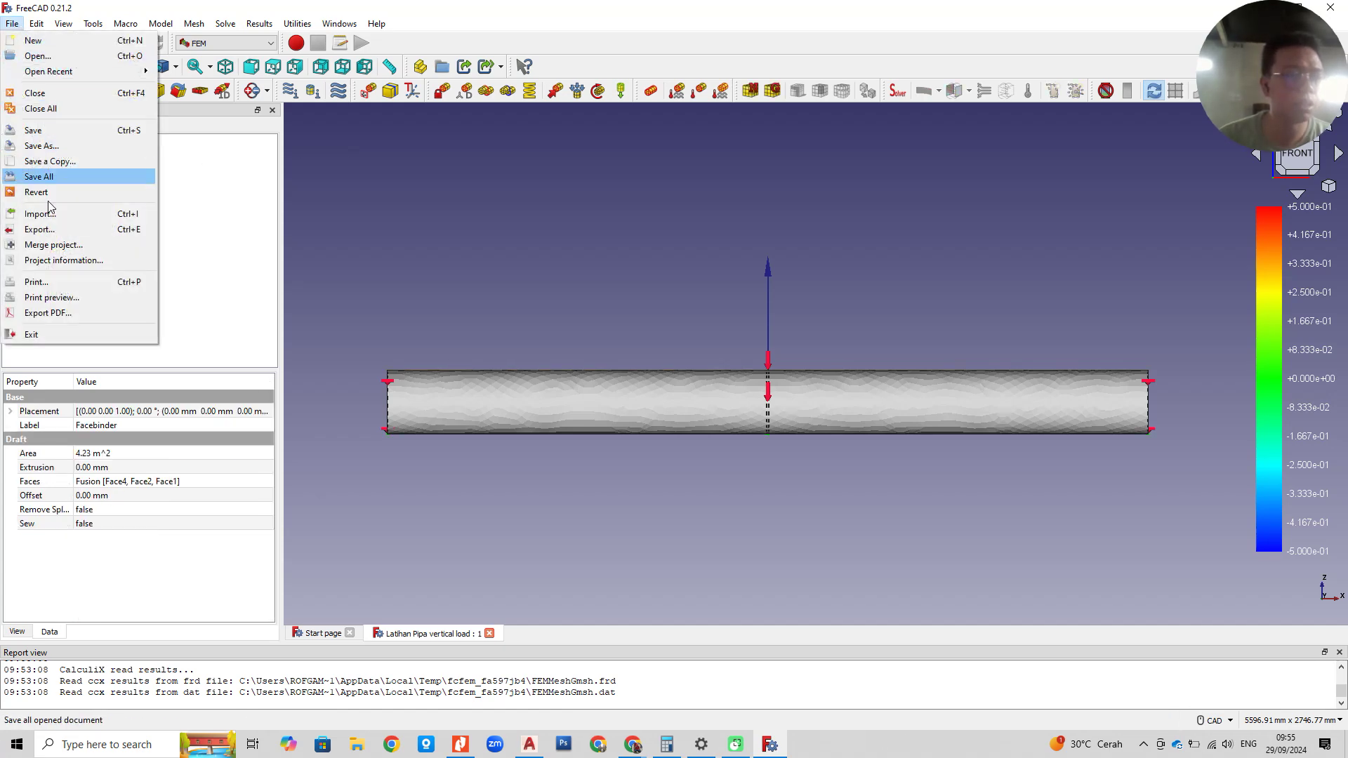
left_click(31, 231)
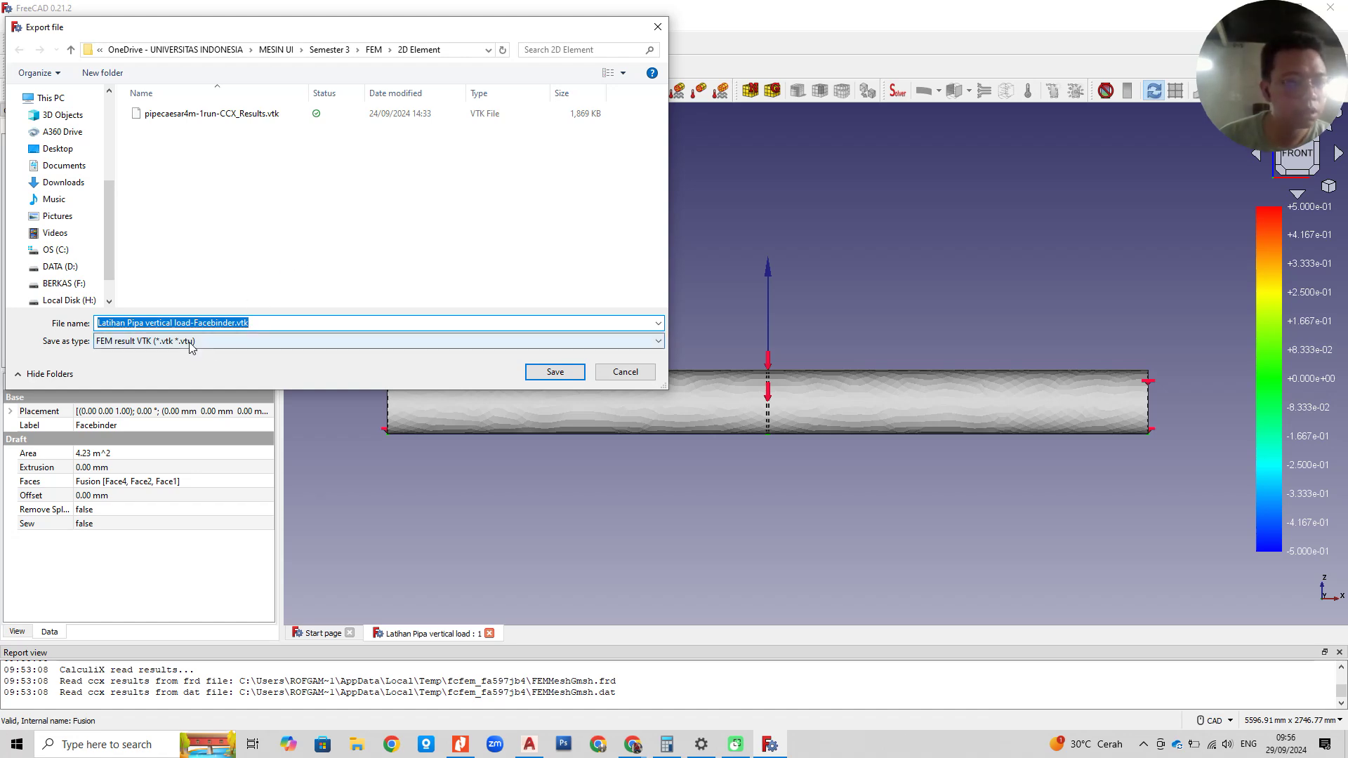
left_click(190, 341)
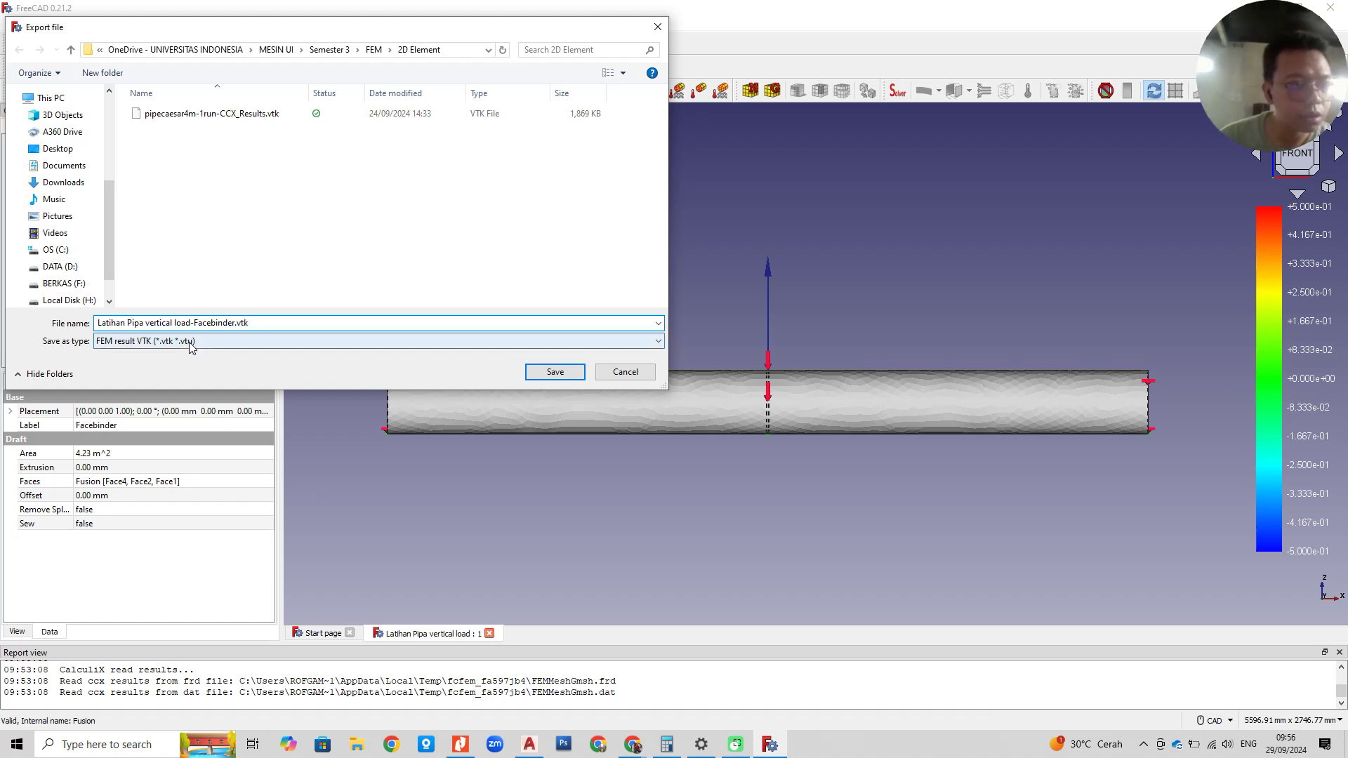
scroll(187, 402, "up", 4)
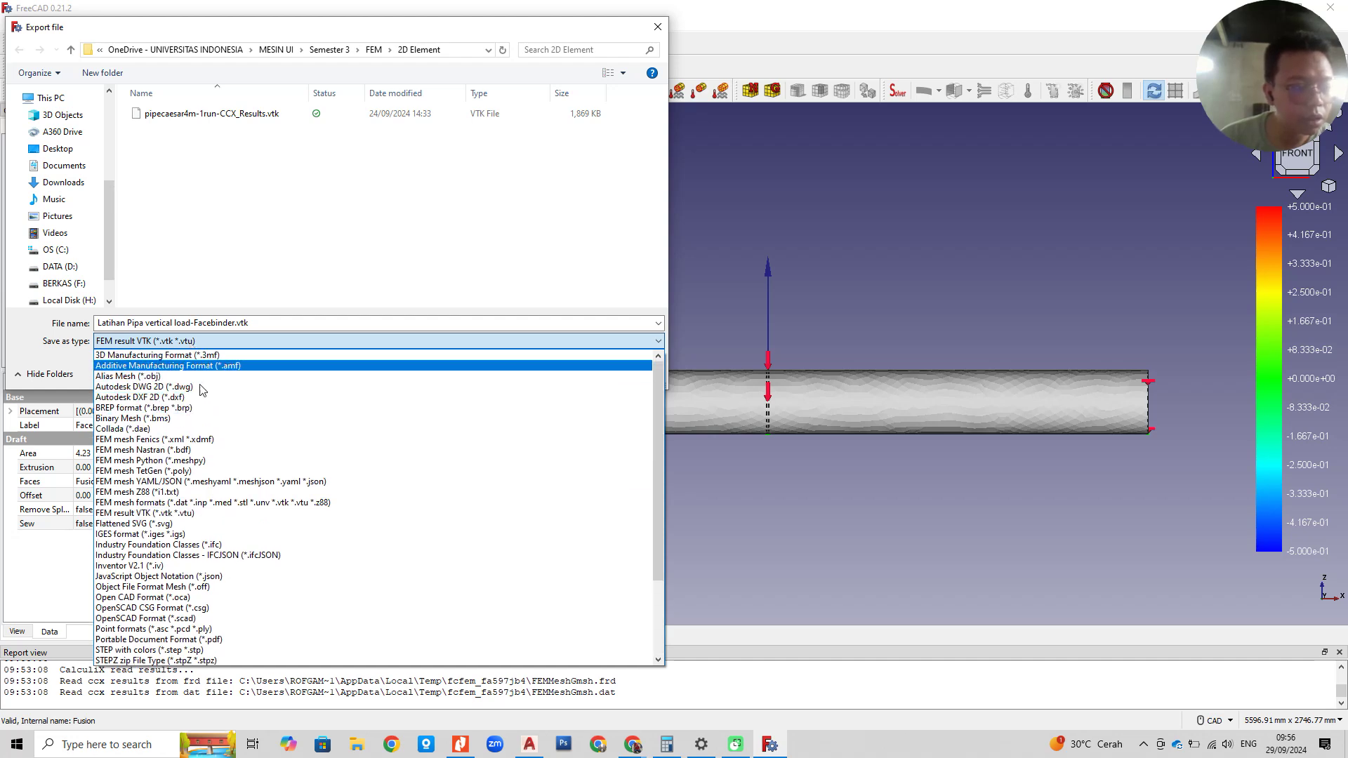
scroll(200, 442, "down", 4)
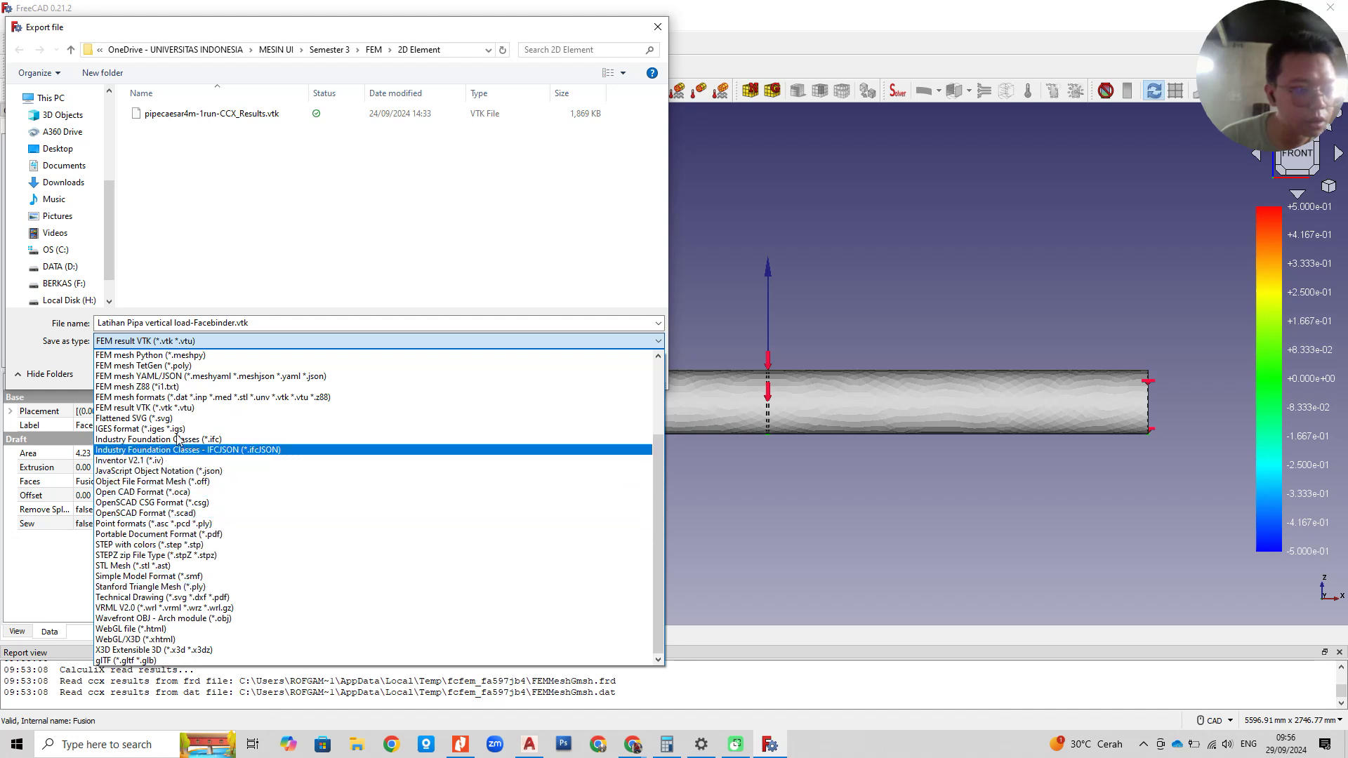
left_click(175, 407)
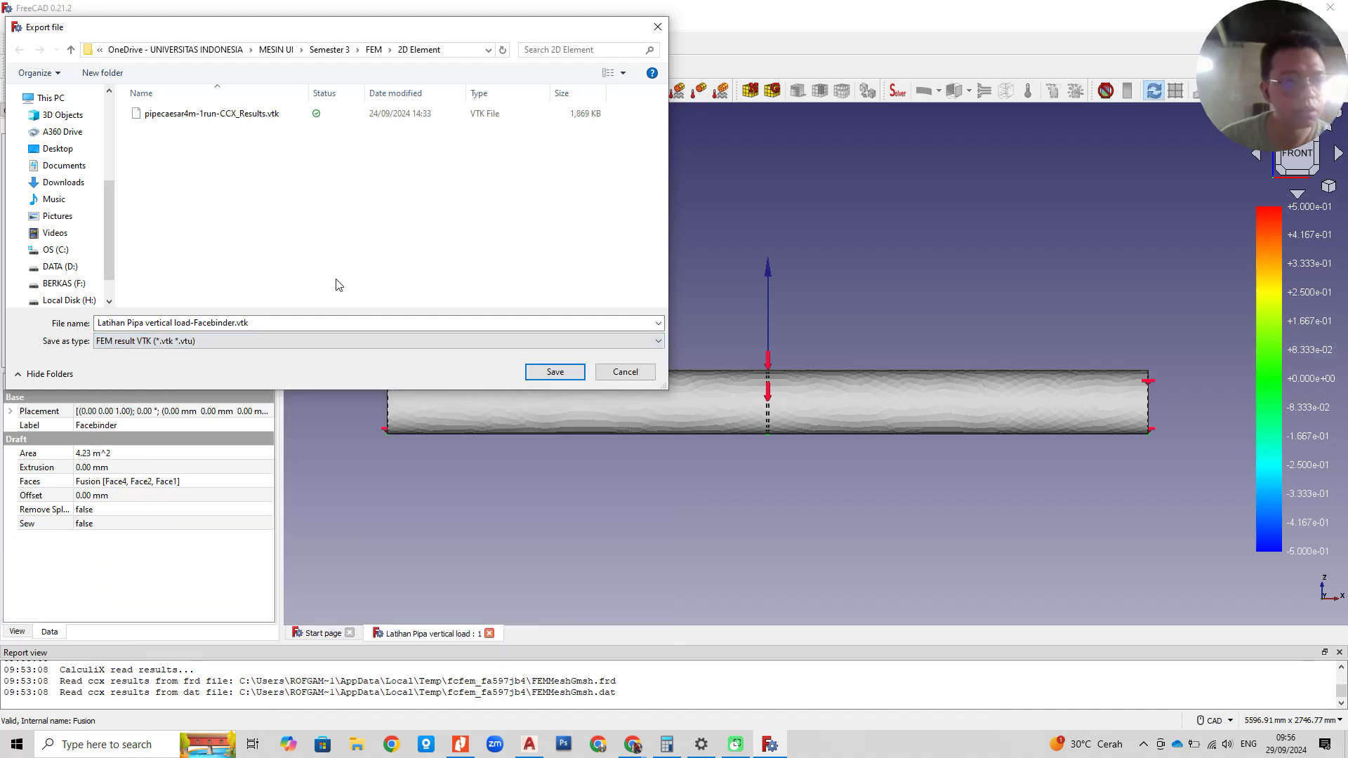
left_click(554, 372)
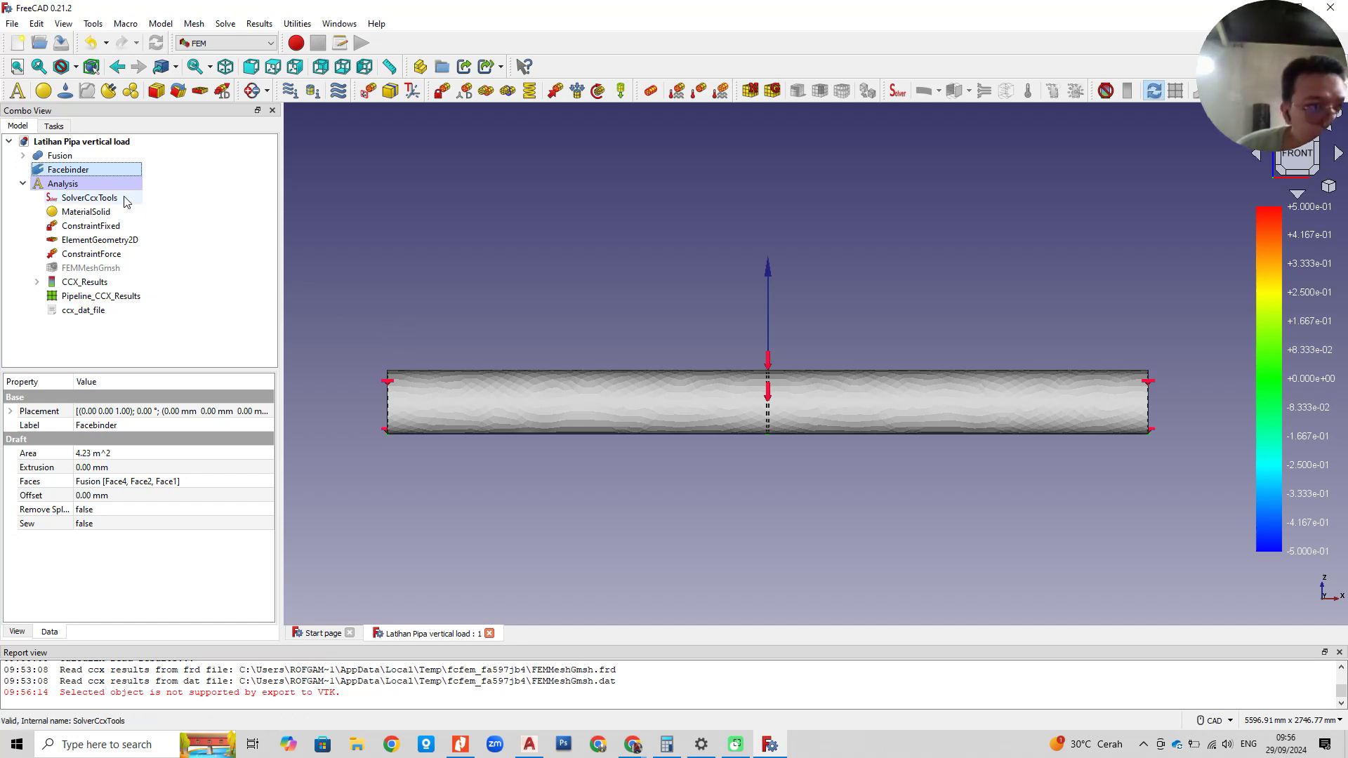
Step: Try to export the Fusion object in FEM result VTK format as "Latihan Pipa vertical load-Fusion.vtk"
left_click(60, 155)
left_click(13, 24)
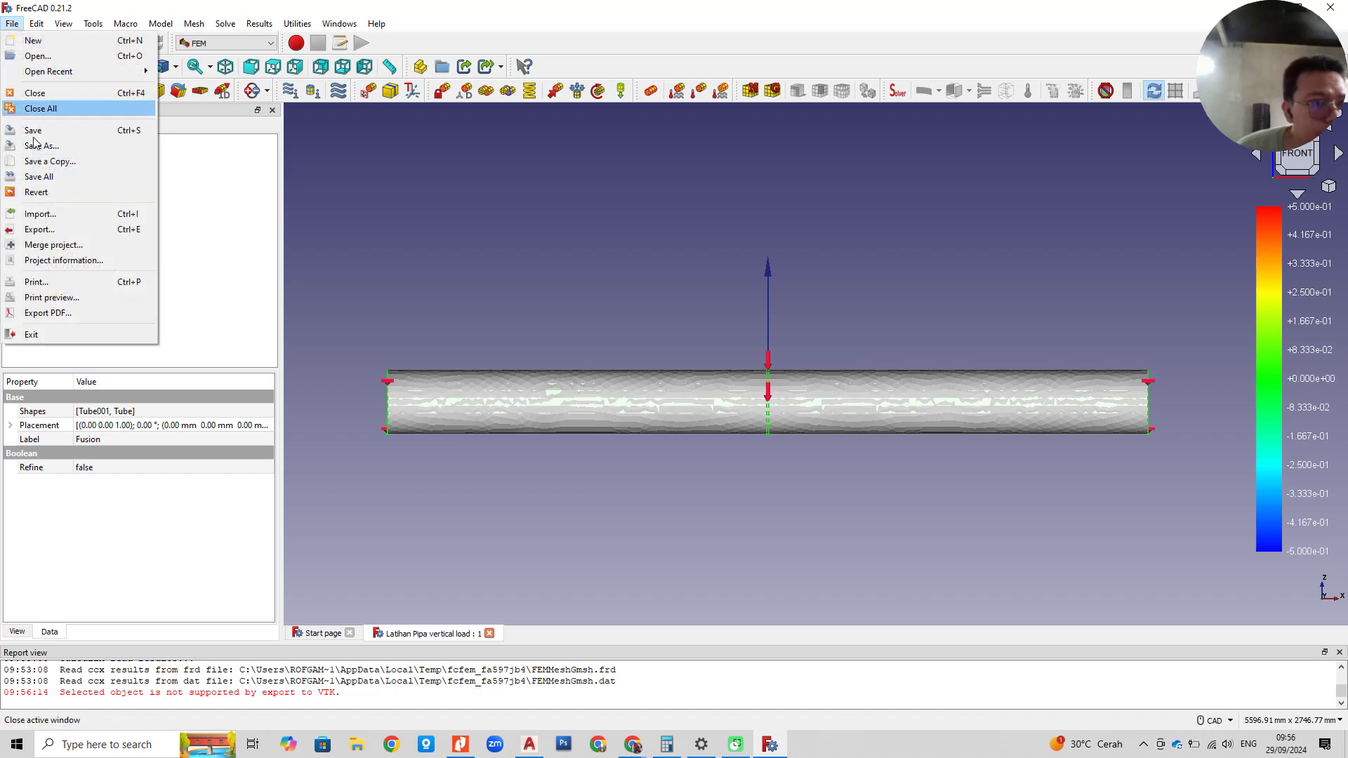
left_click(39, 228)
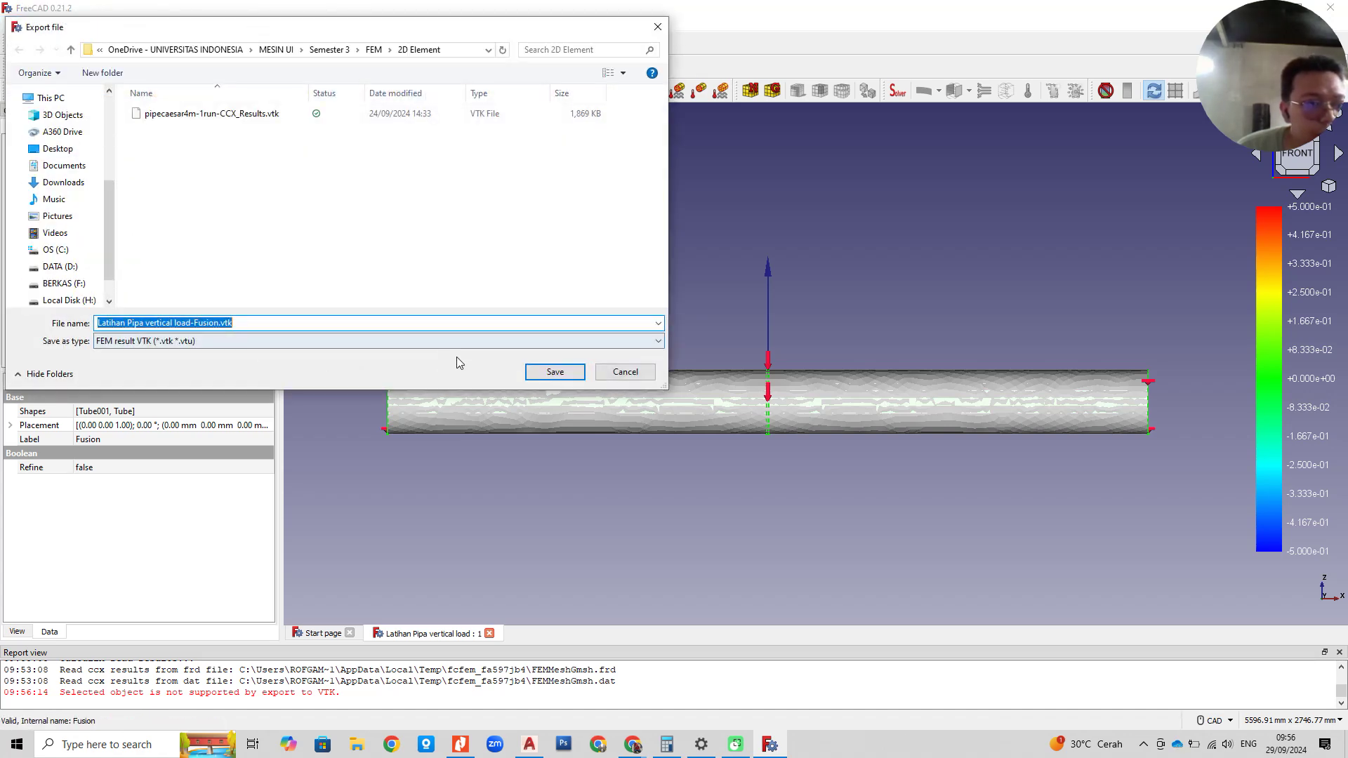
left_click(555, 371)
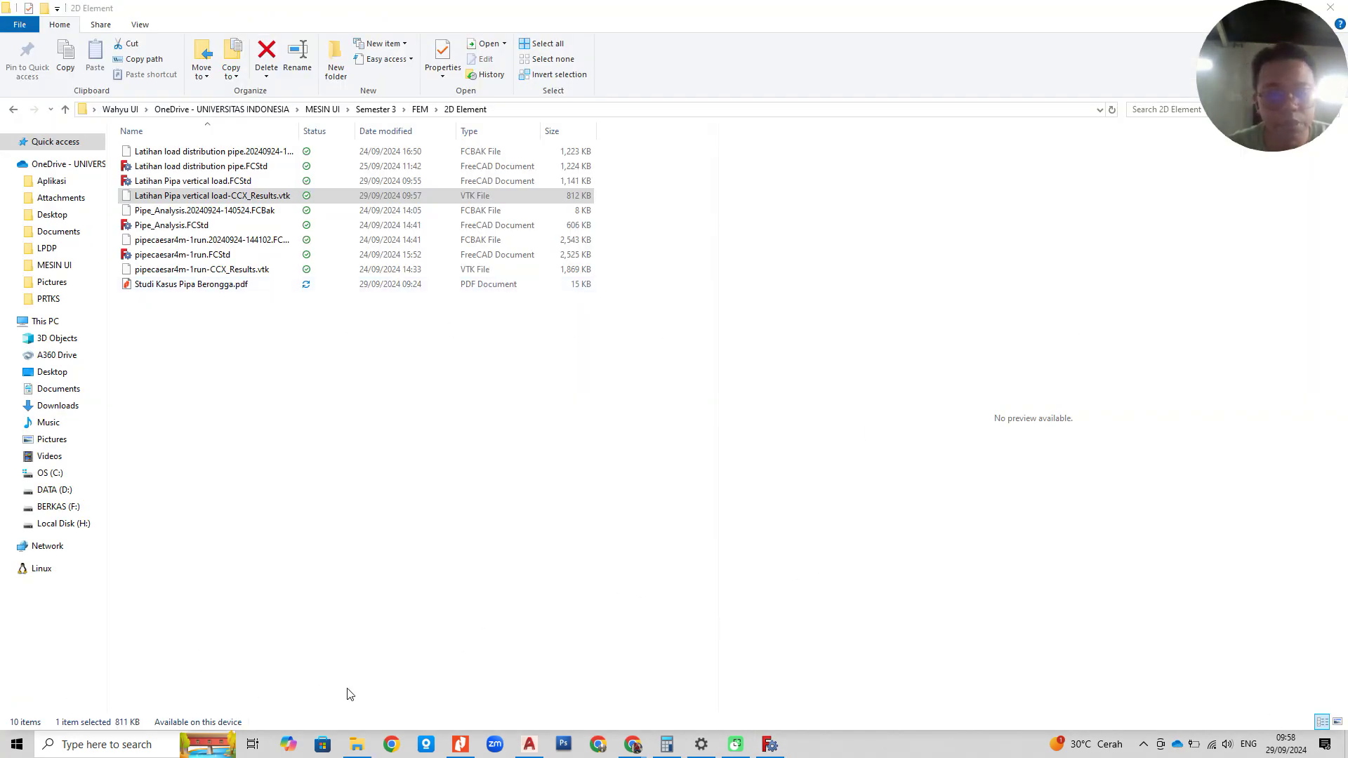
Step: Search the installed programs for "para" and launch ParaView 5.13.0
left_click(125, 745)
type("pa")
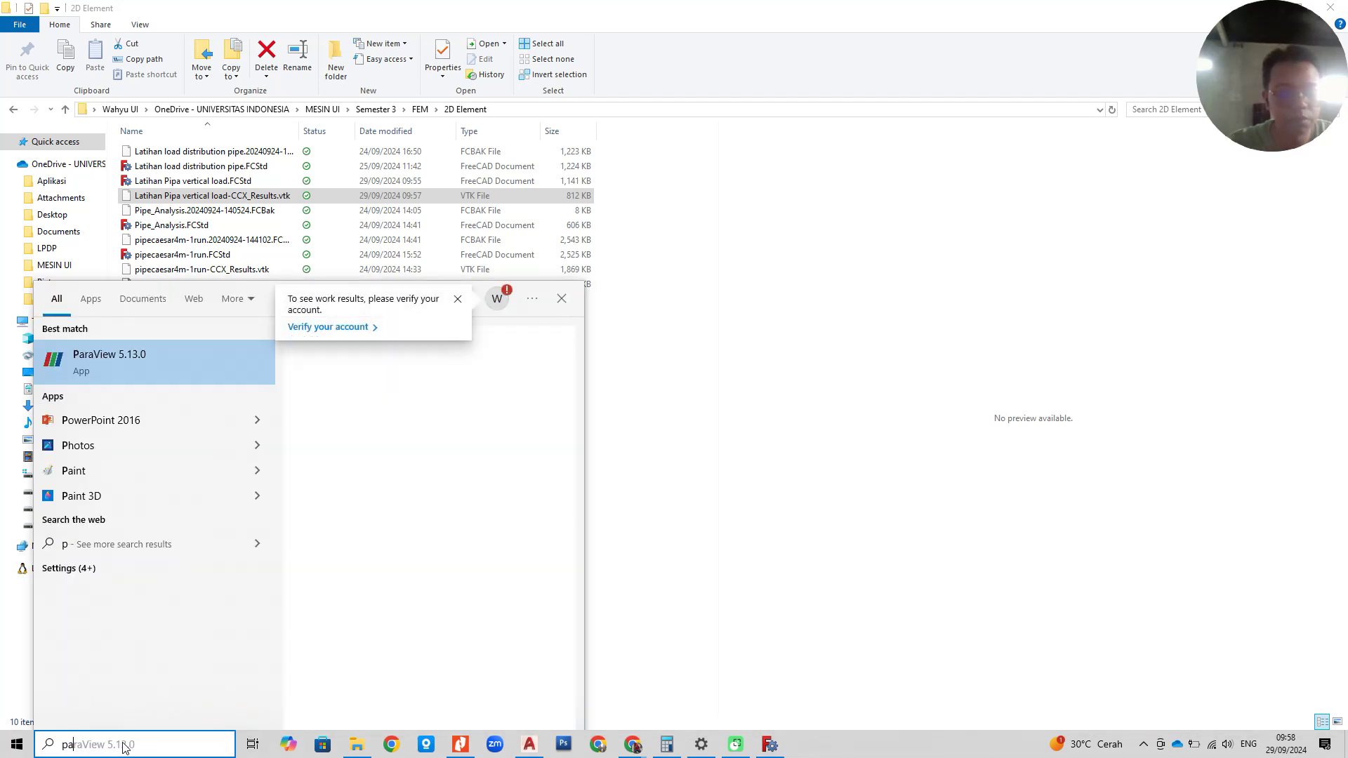
type("ra")
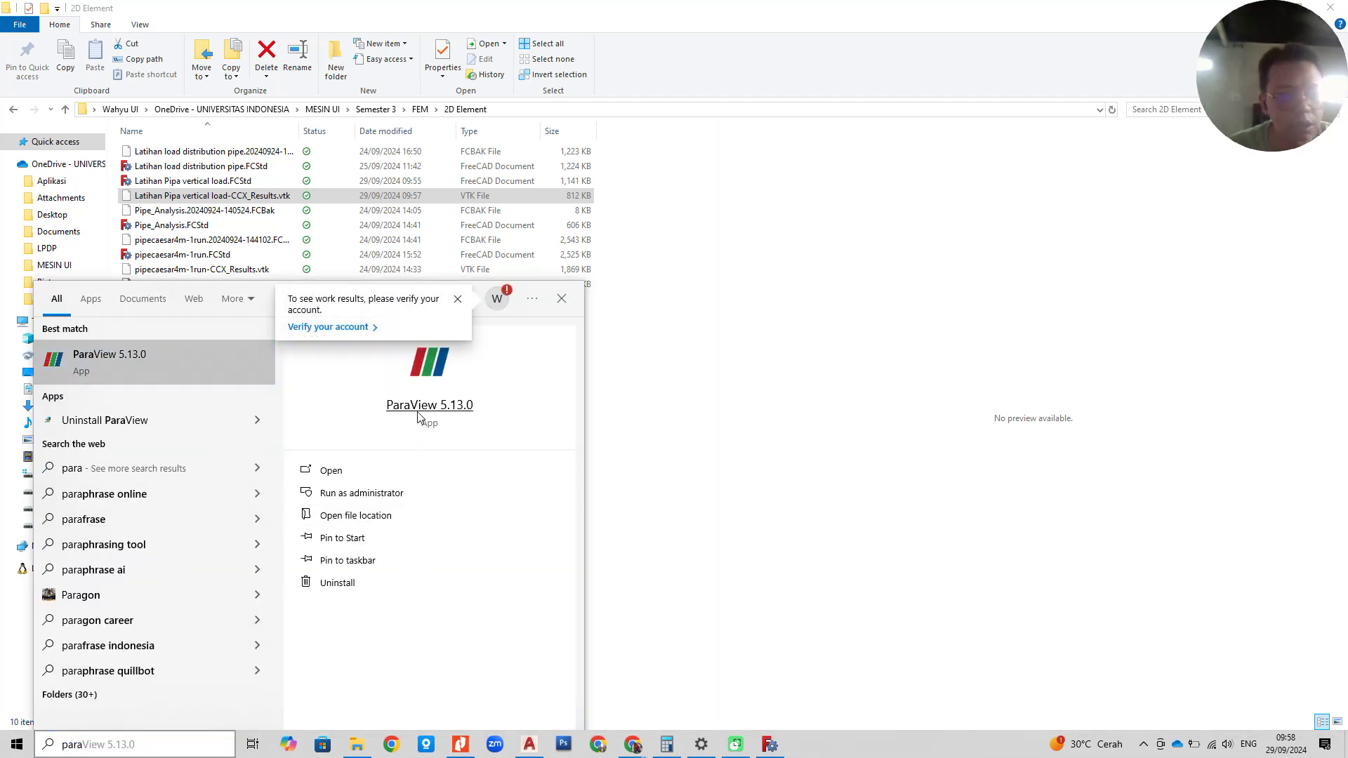
left_click(419, 417)
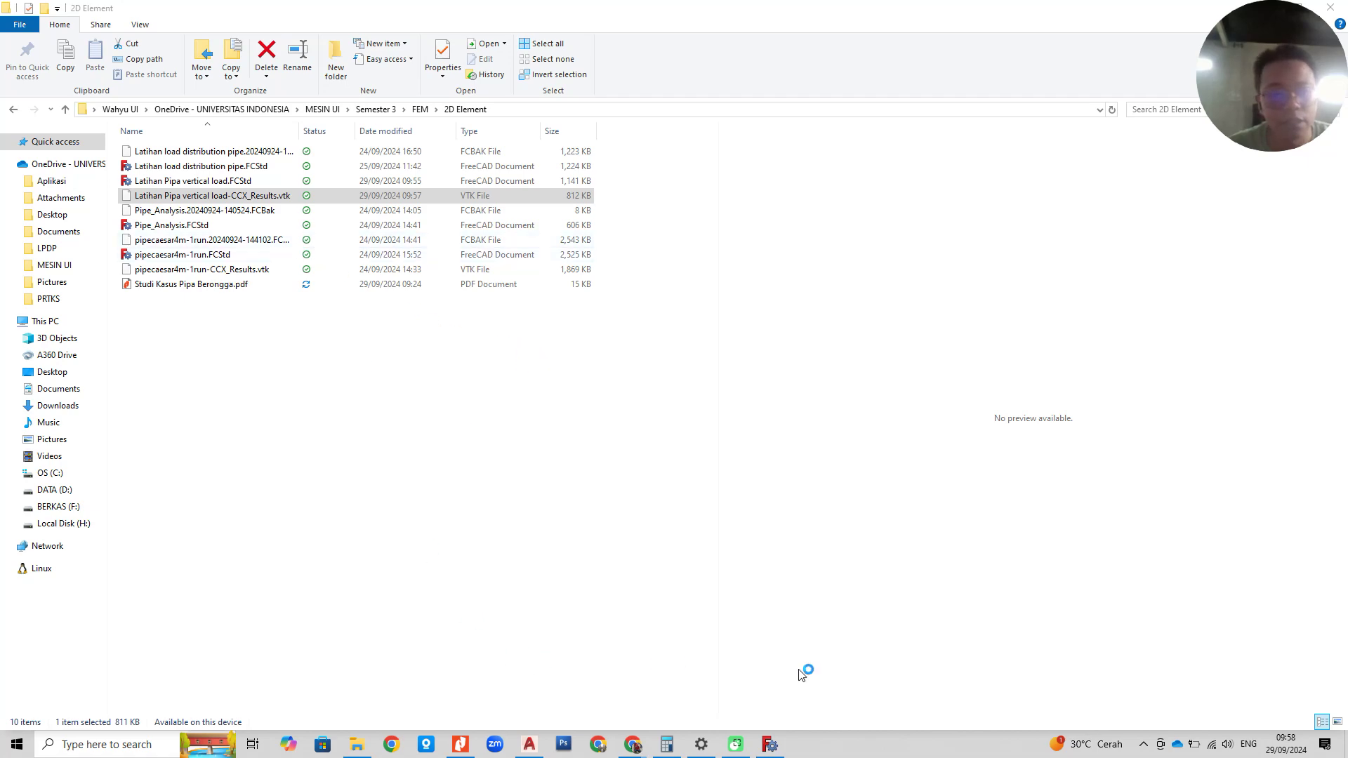
Step: Switch to FreeCAD, check the file name and FEM result VTK format for exporting CCX_Results, and cancel the export
left_click(770, 745)
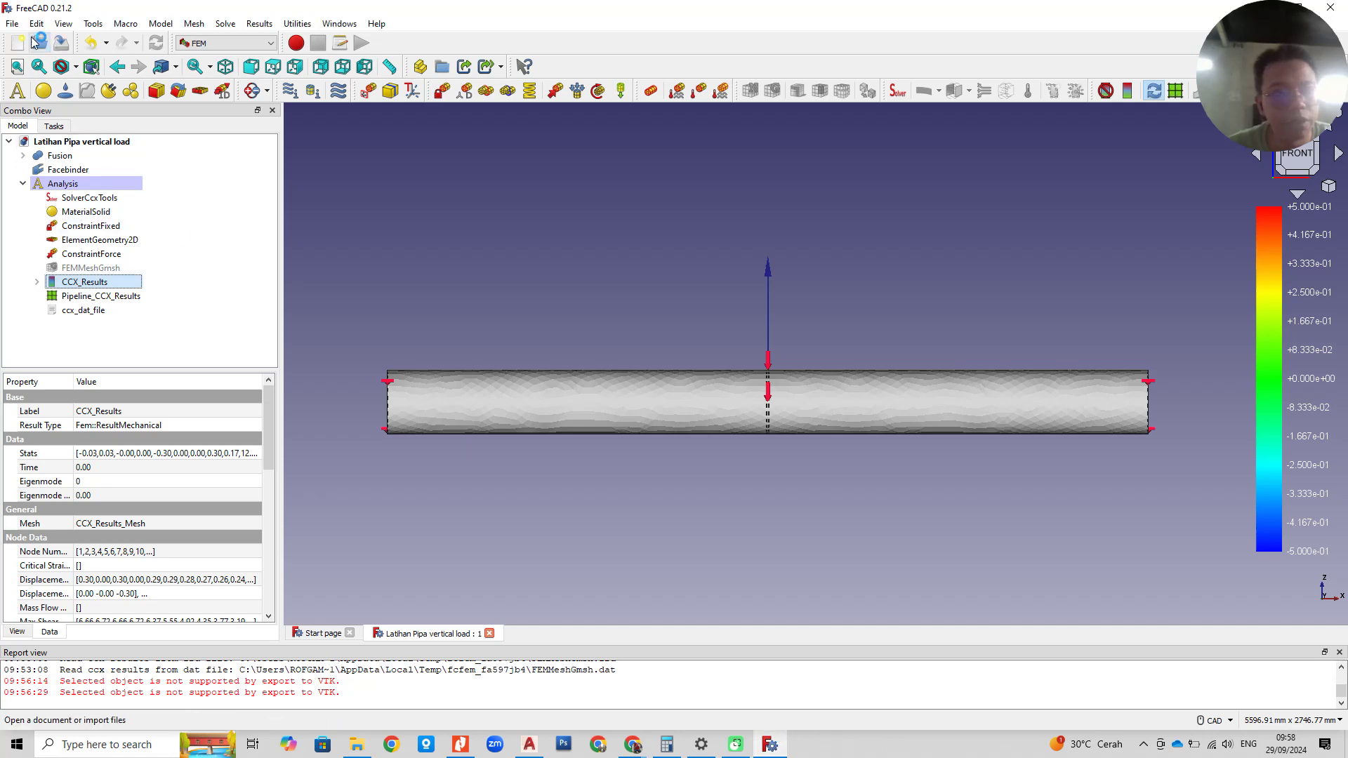
left_click(10, 25)
left_click(39, 229)
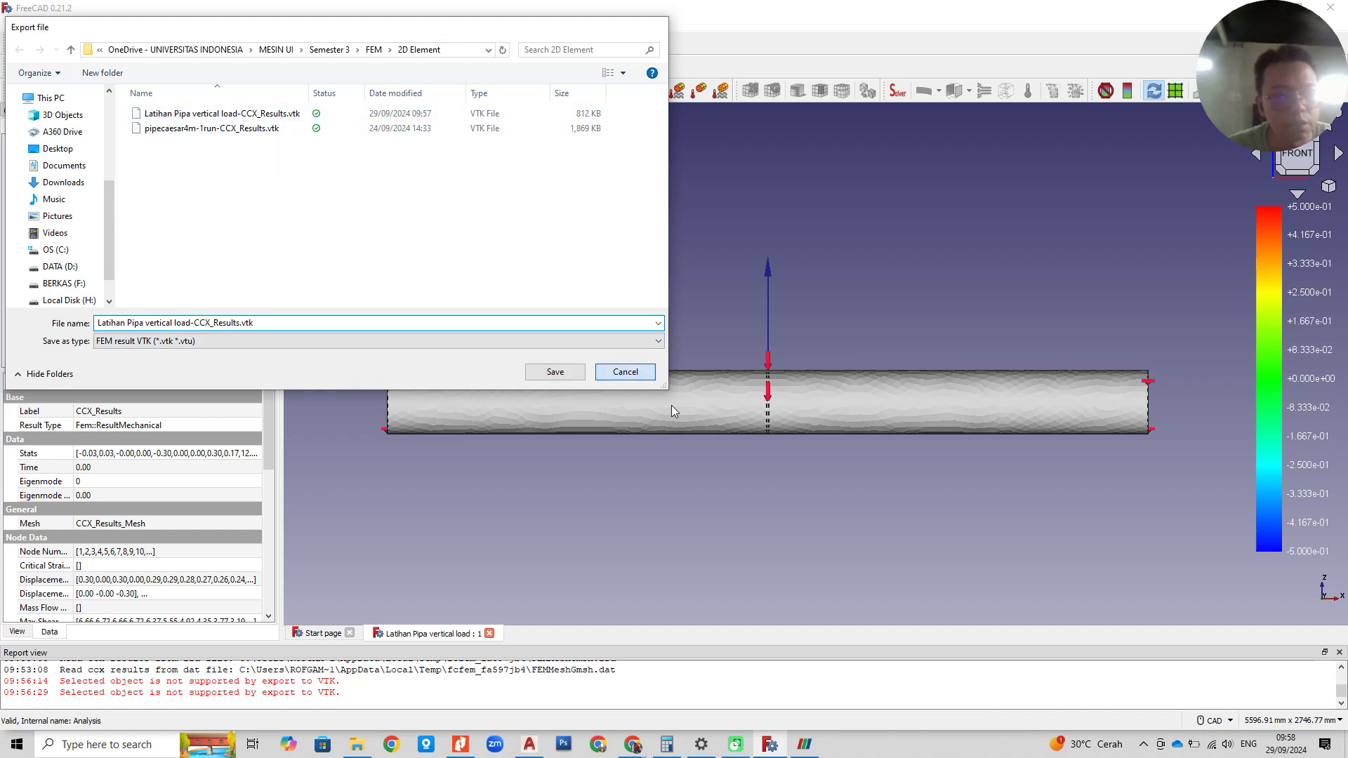
left_click(625, 373)
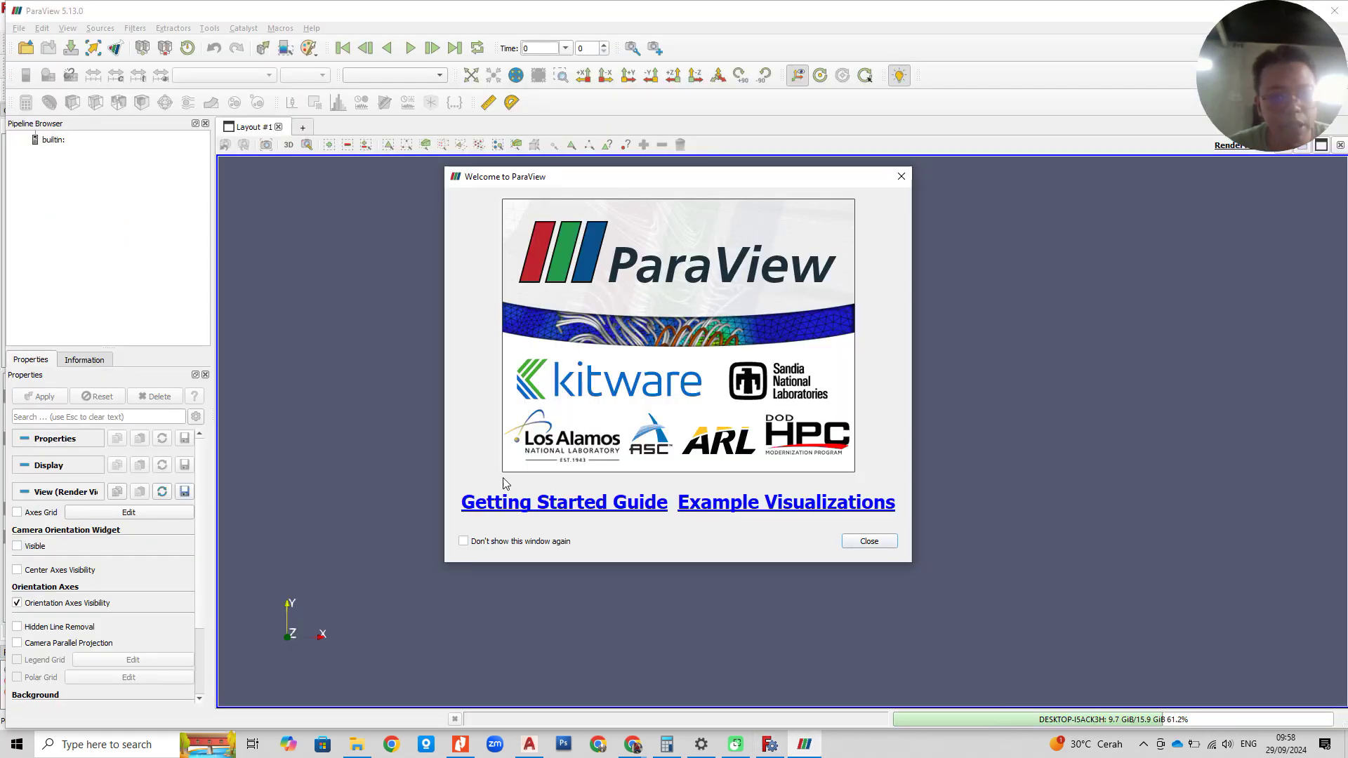
Step: Close the welcome window in ParaView and bring up the dialog for opening a data file
left_click(877, 544)
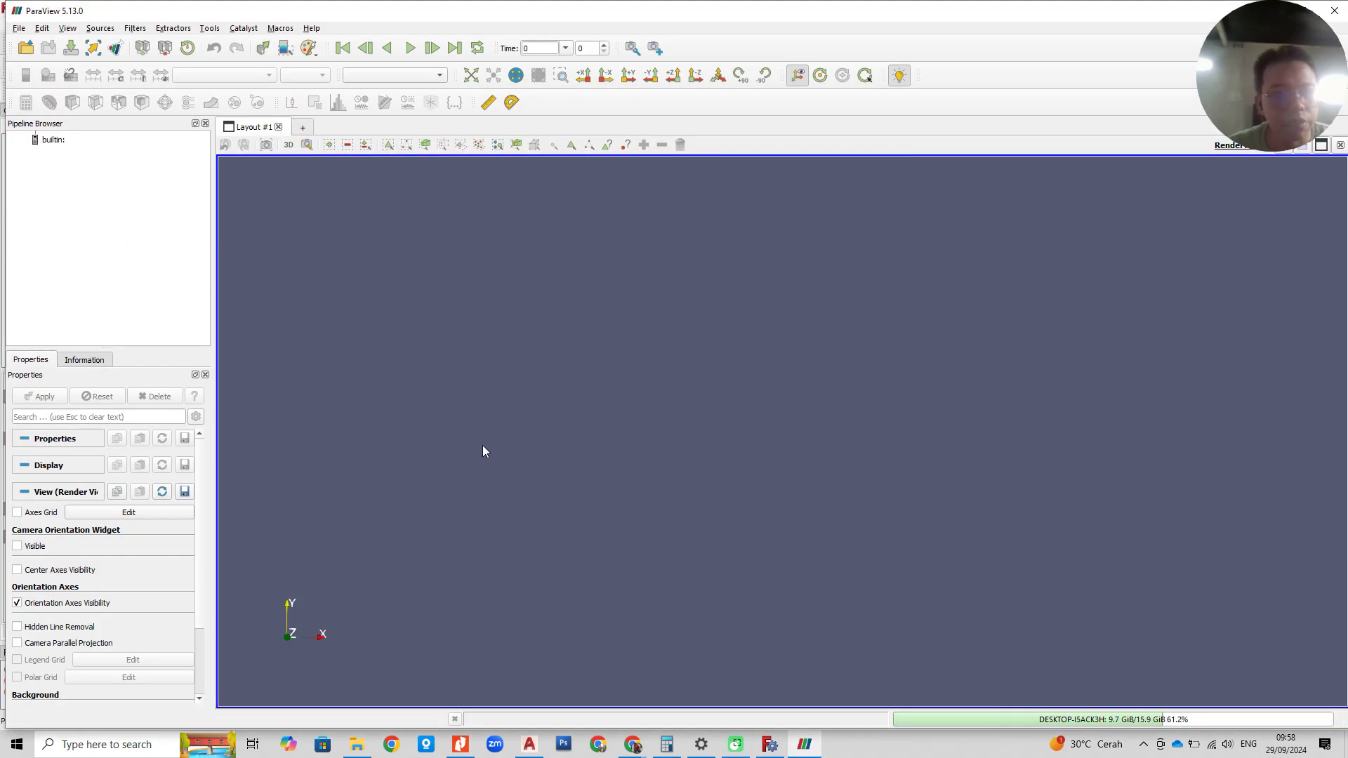
left_click(25, 46)
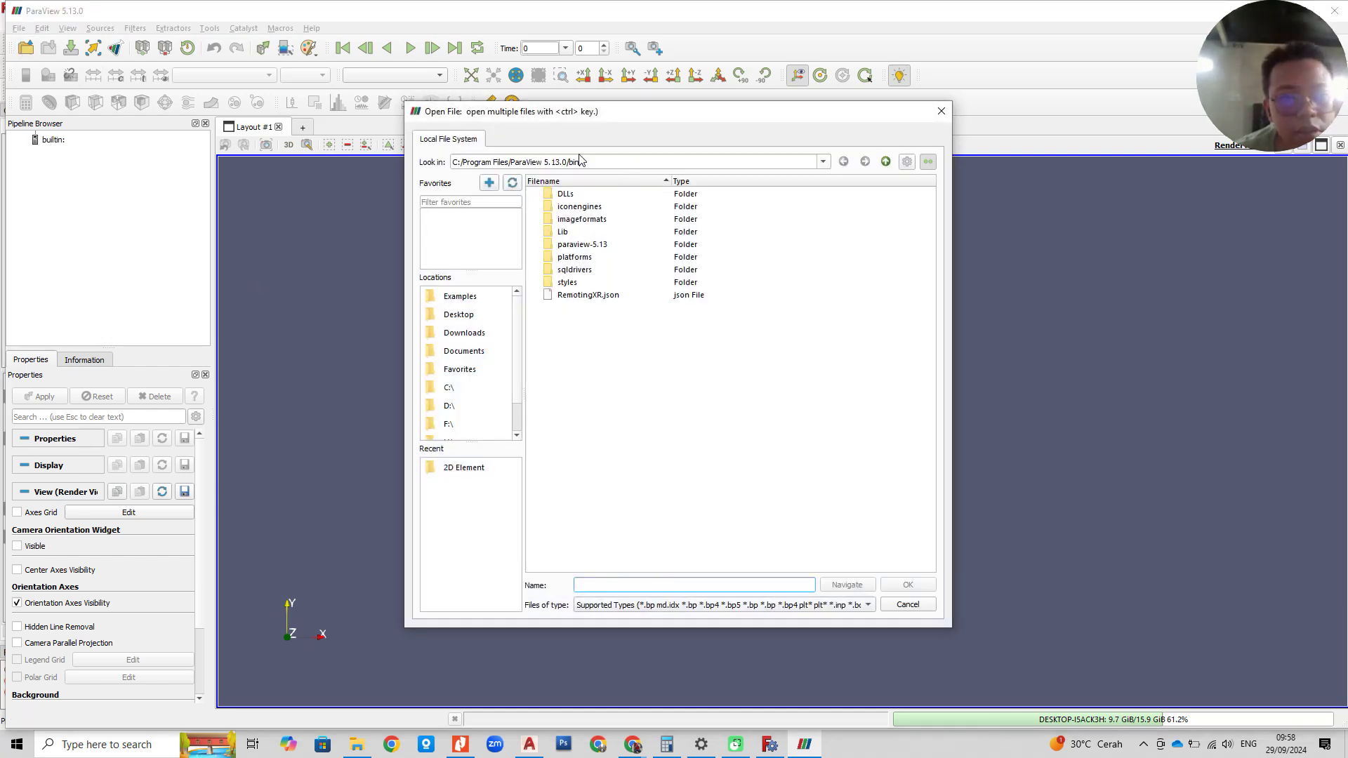
left_click(941, 111)
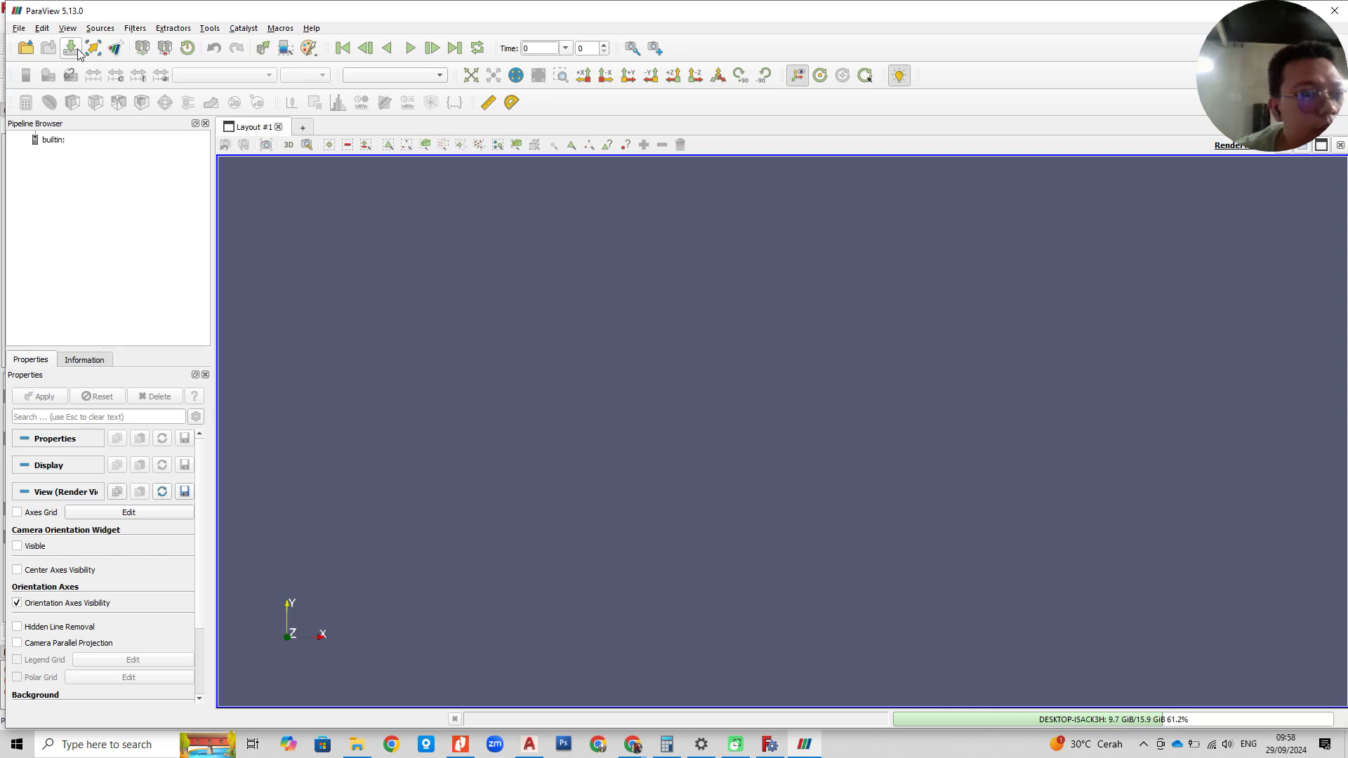
left_click(20, 30)
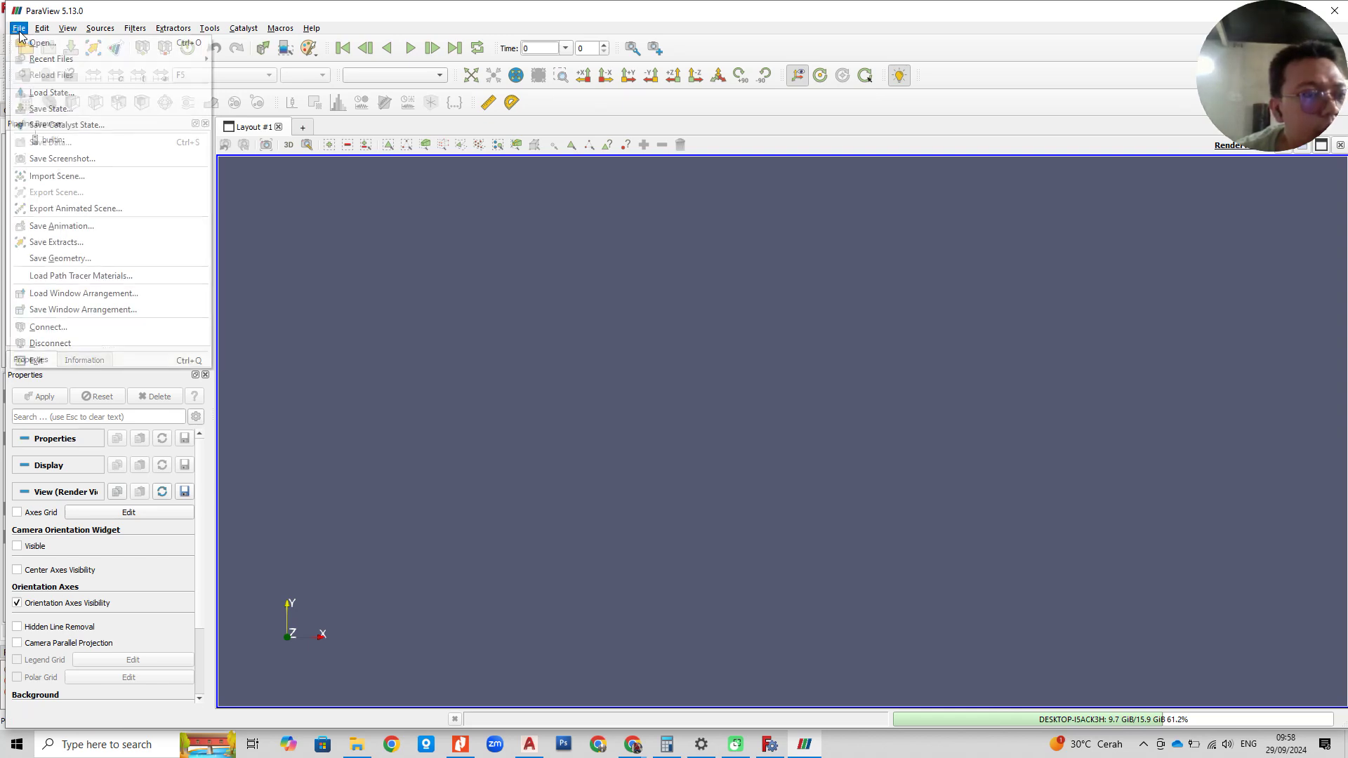
left_click(43, 44)
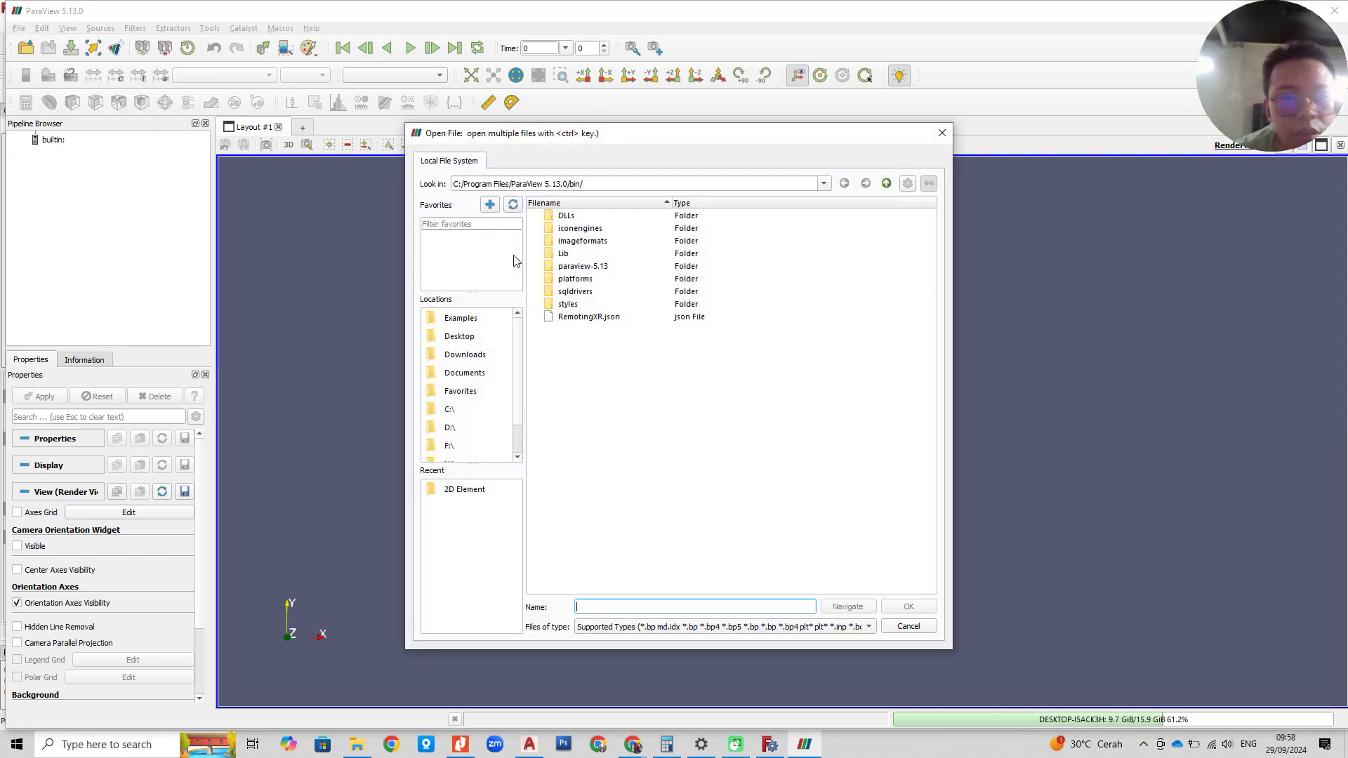
Step: Browse to the user's profile folder on drive C in the file-opening dialog
left_click(823, 185)
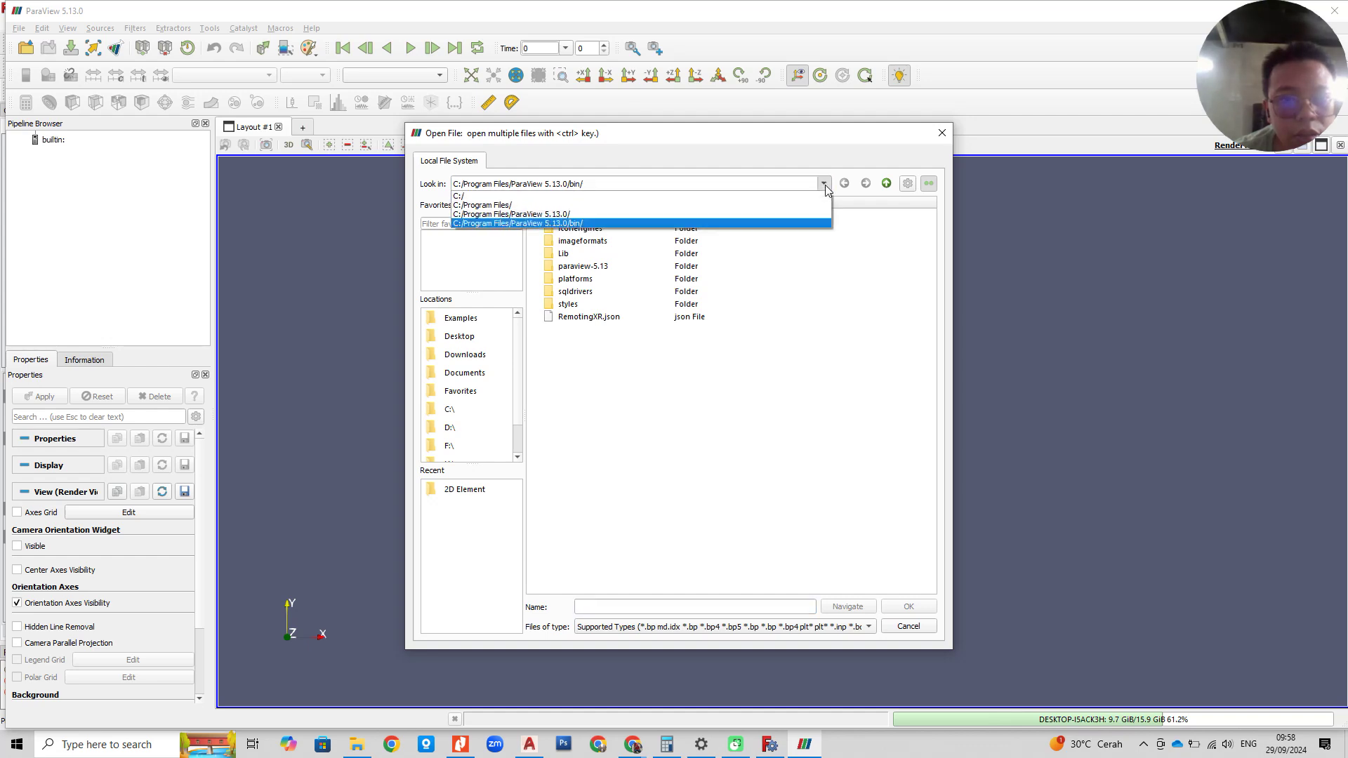
left_click(823, 185)
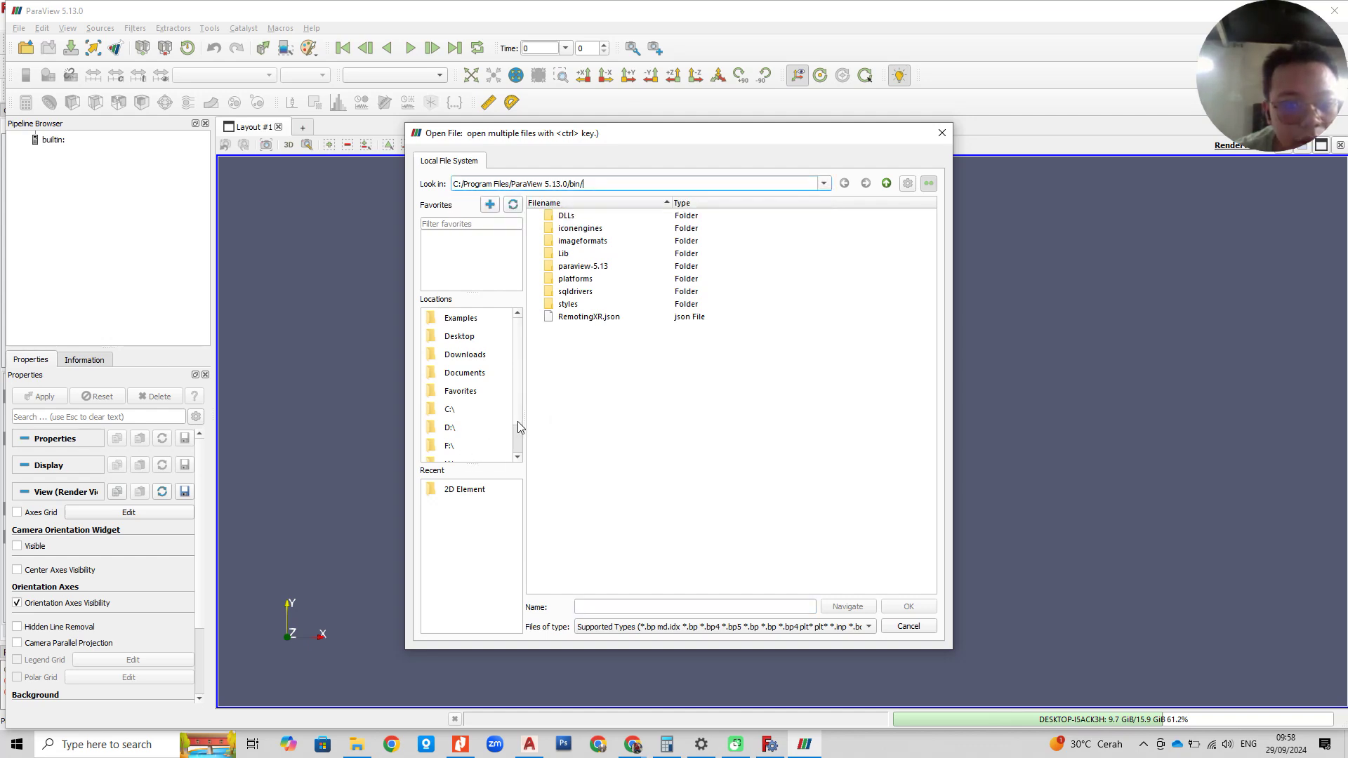
left_click_drag(516, 423, 518, 368)
mouse_move(518, 436)
left_mouse_down()
mouse_move(518, 354)
mouse_move(528, 422)
left_mouse_up()
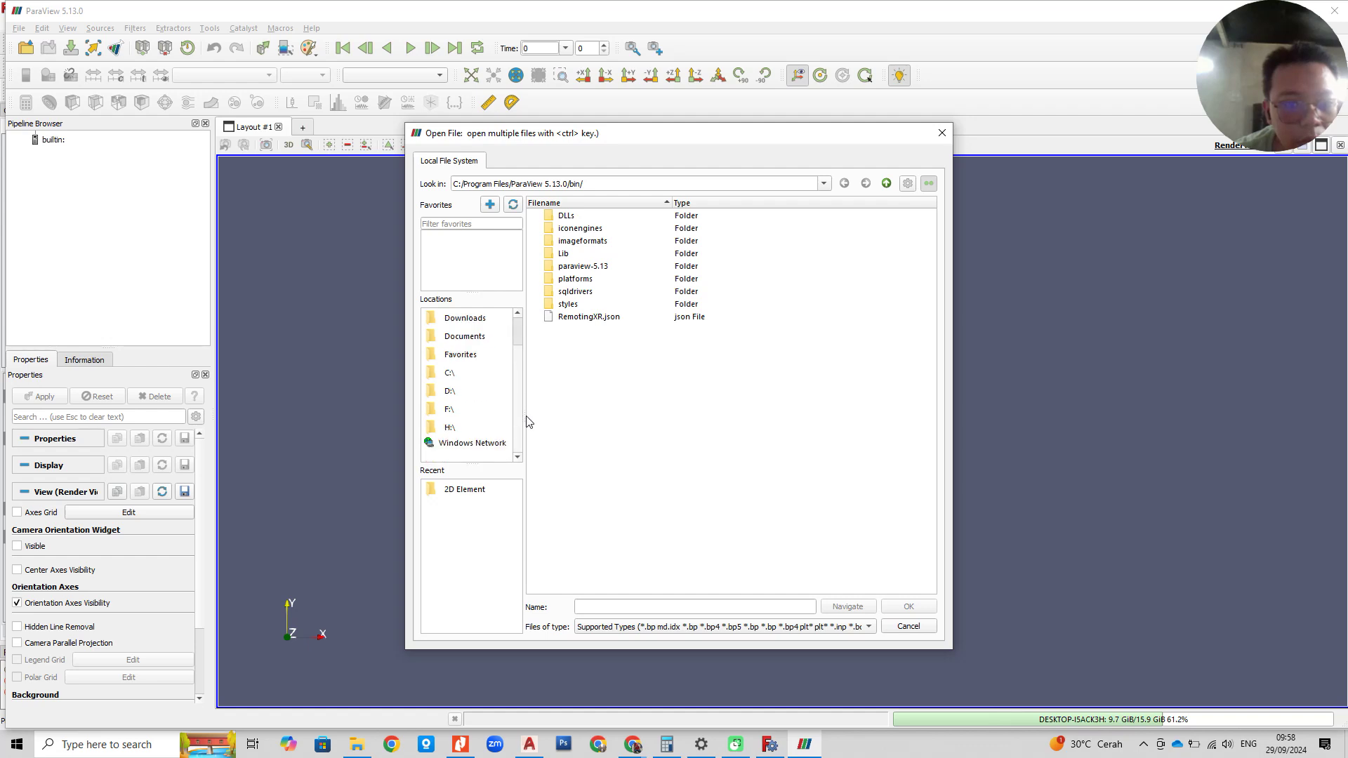
left_click(457, 380)
double_click(578, 355)
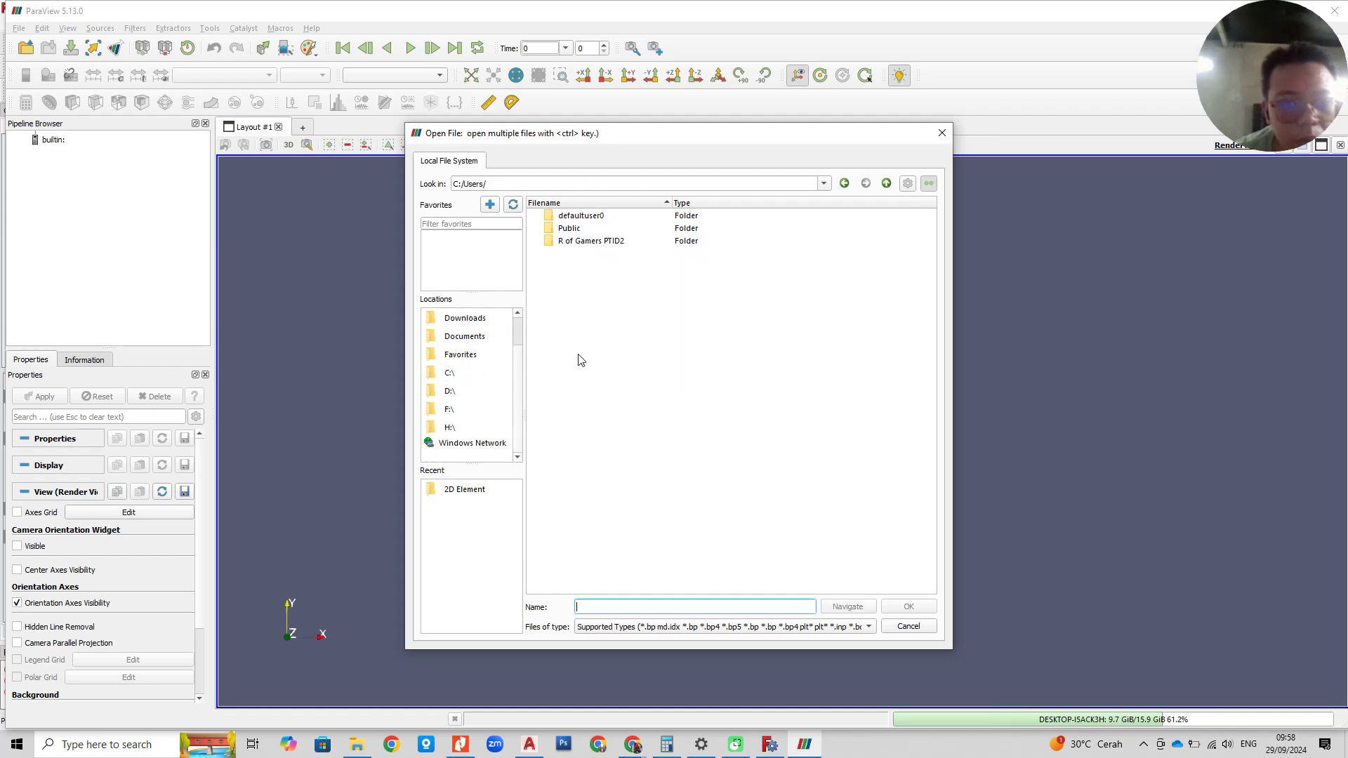
double_click(582, 243)
left_click(579, 431)
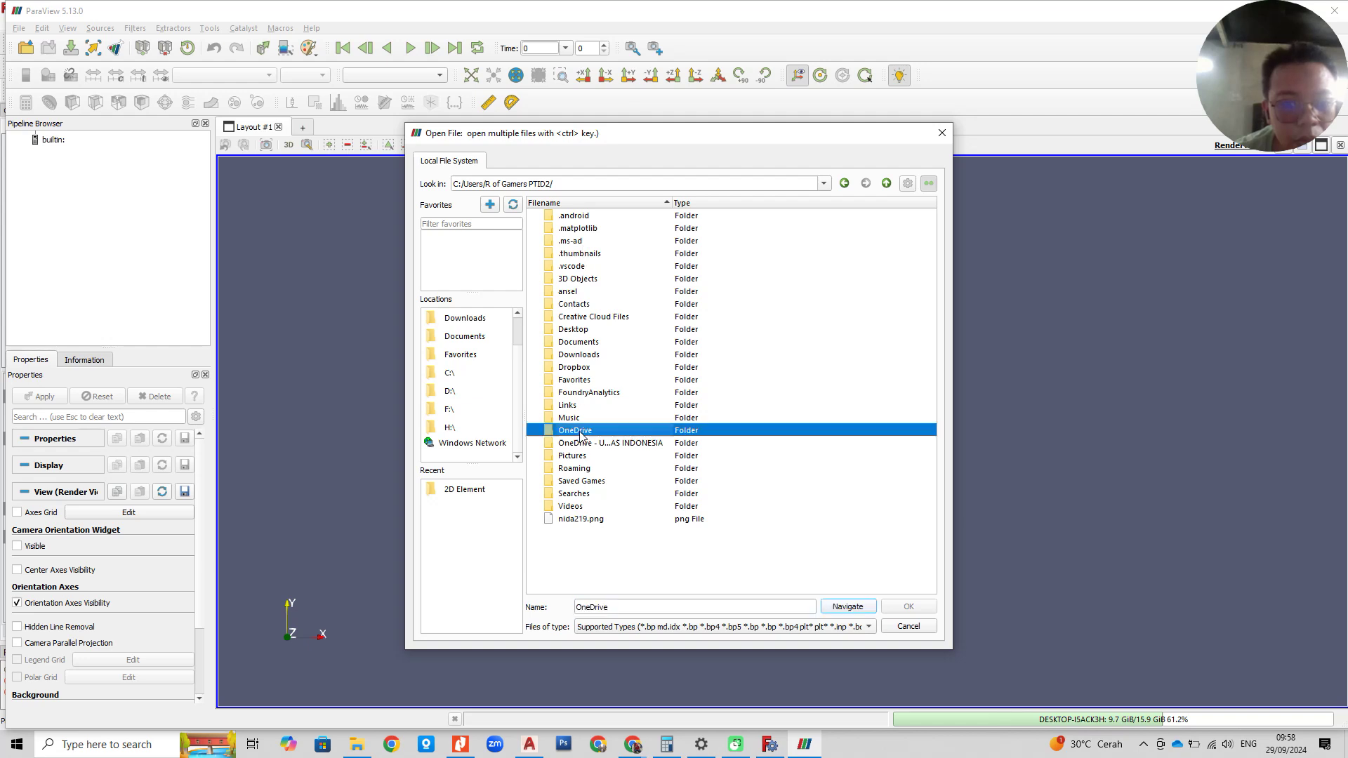
double_click(580, 431)
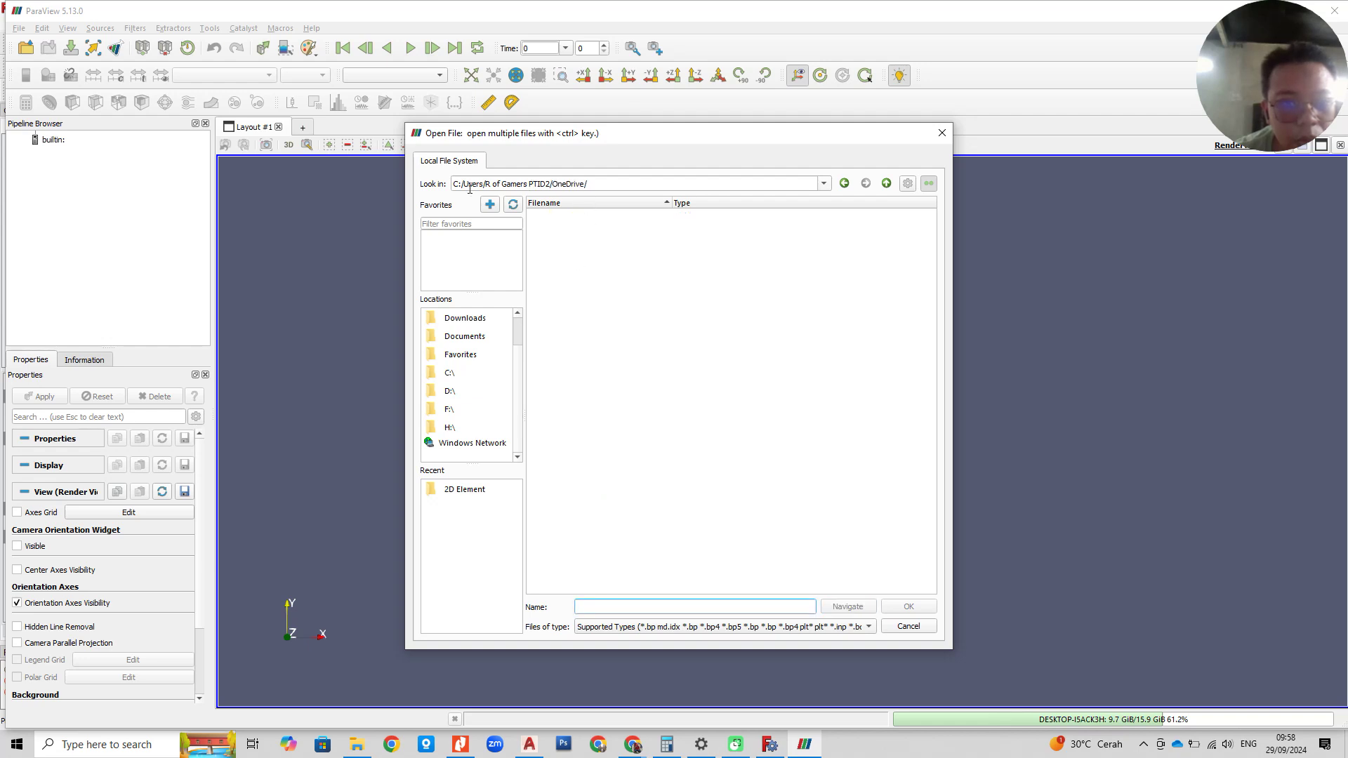
left_click(844, 184)
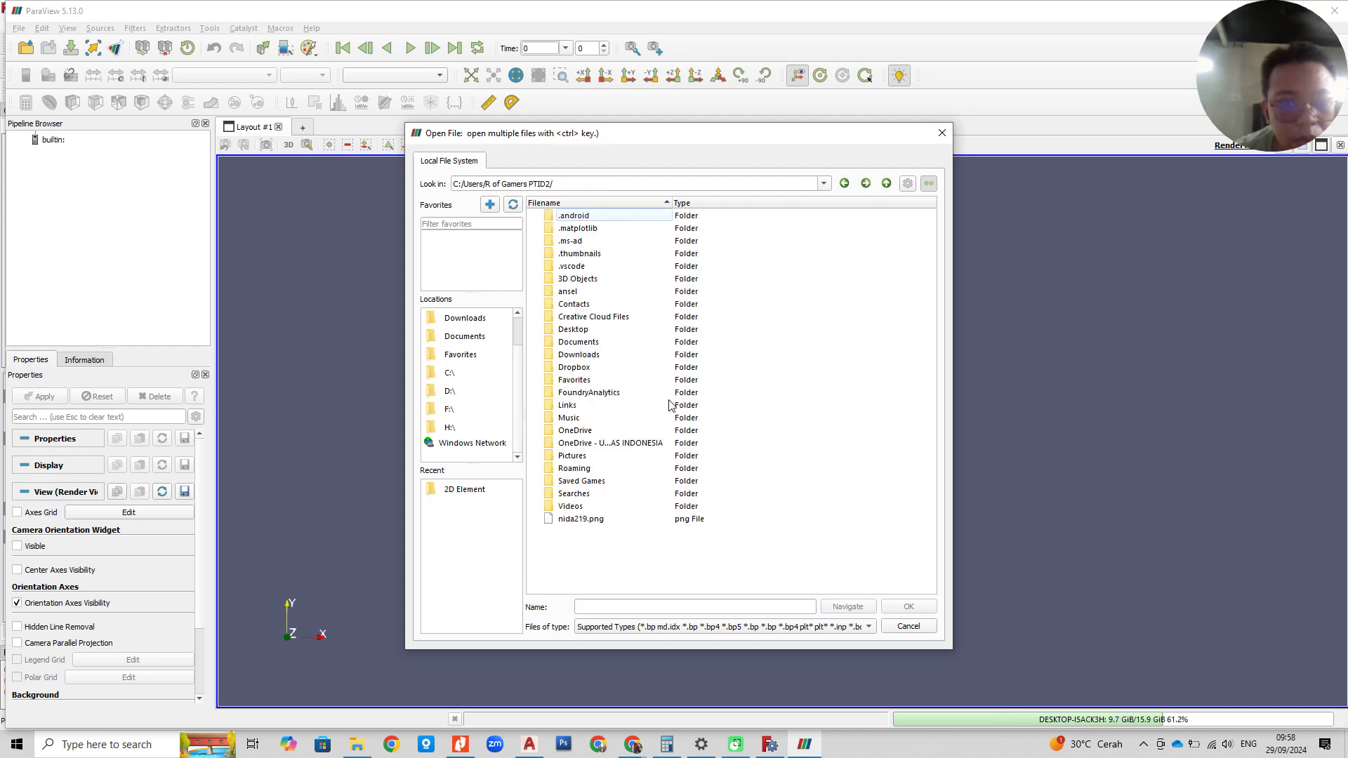
Step: Browse to the MESIN UI/Semester 3/FEM/2D Element folder inside the OneDrive - UNIVERSITAS INDONESIA folder
left_click(631, 447)
double_click(632, 446)
double_click(574, 279)
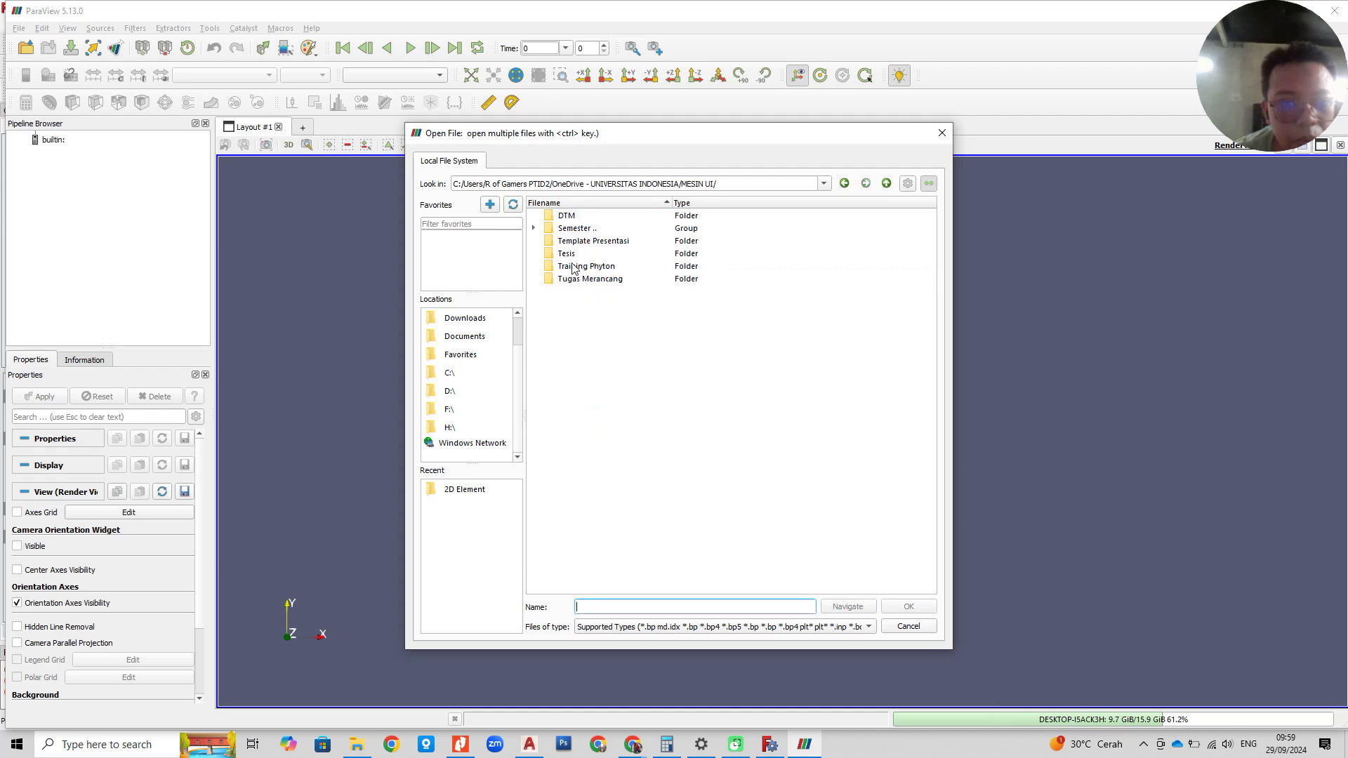
left_click(536, 229)
double_click(606, 268)
double_click(566, 232)
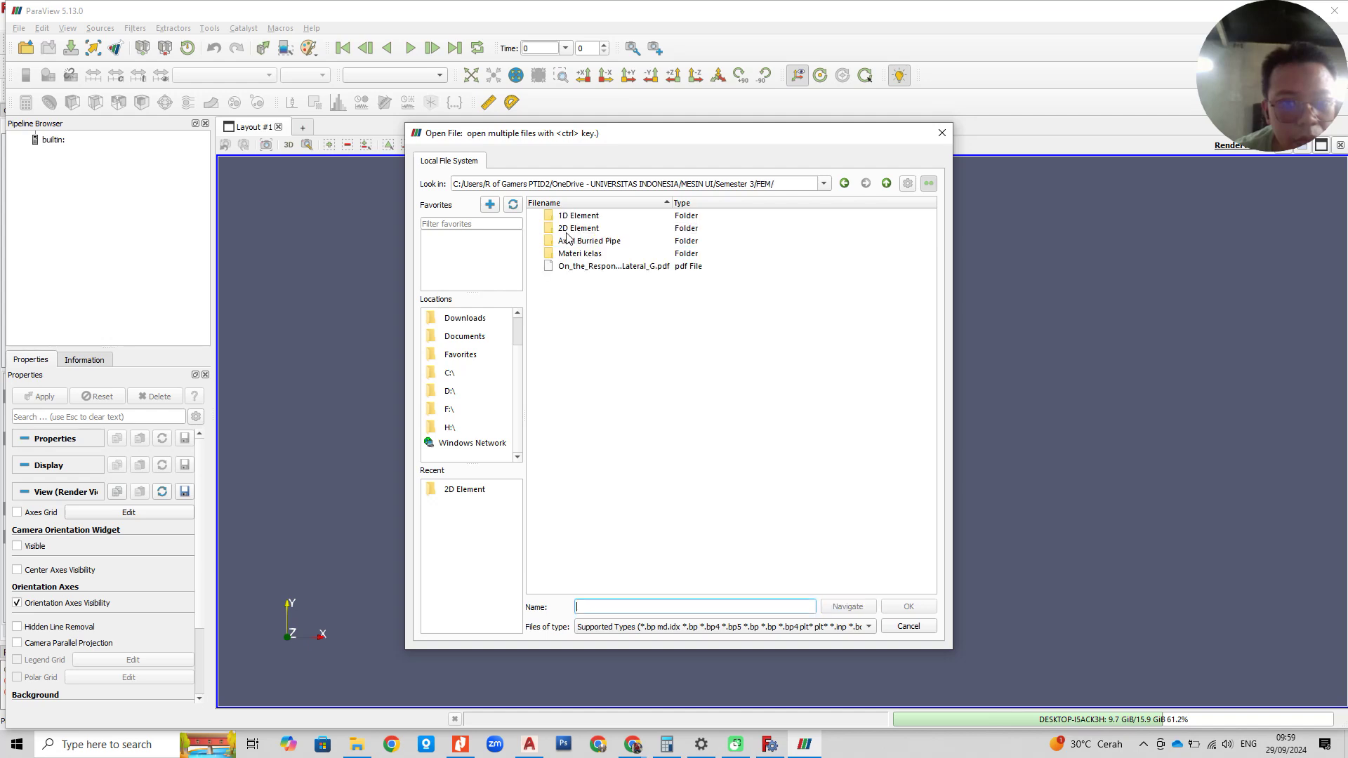
double_click(582, 230)
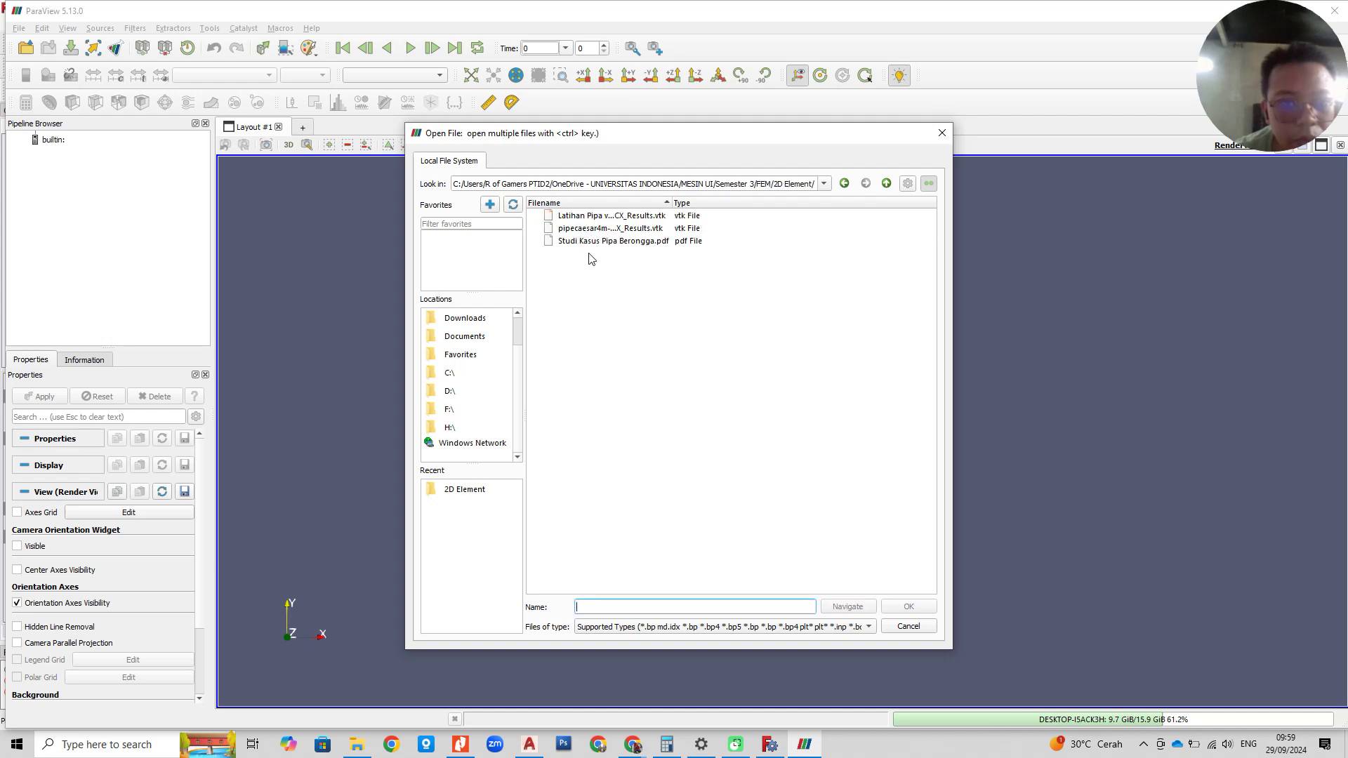
Step: Open "Latihan Pipa vertical load-CCX_Results.vtk" and apply it to show the pipe in the render view
left_click(594, 222)
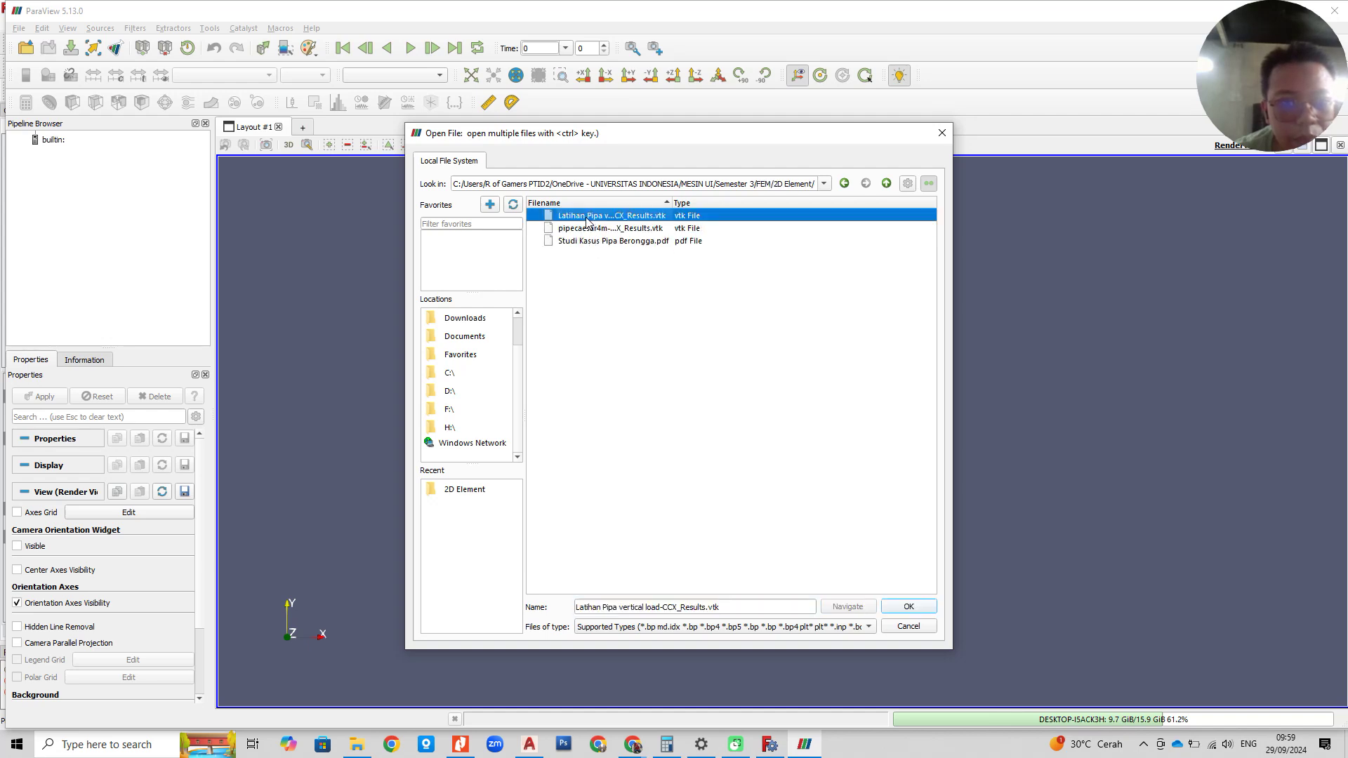
double_click(577, 219)
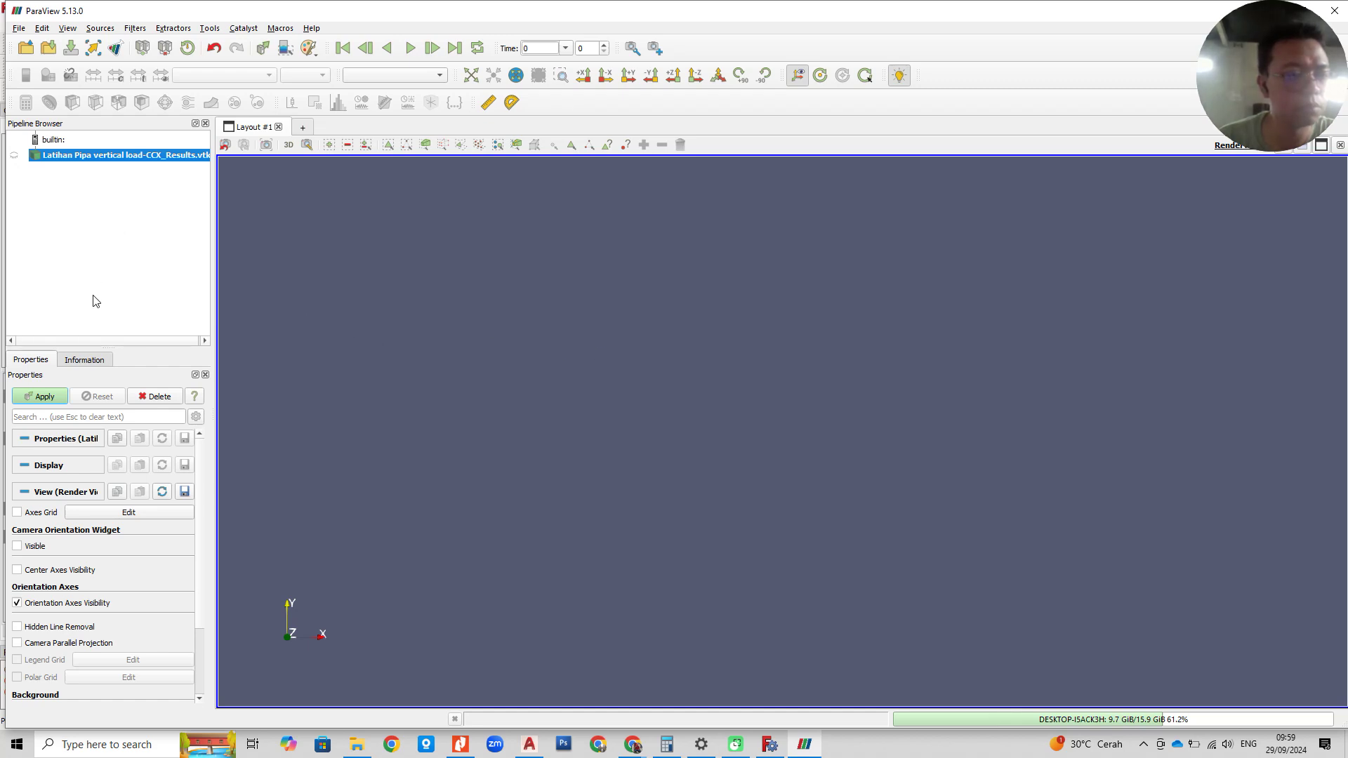
left_click(42, 399)
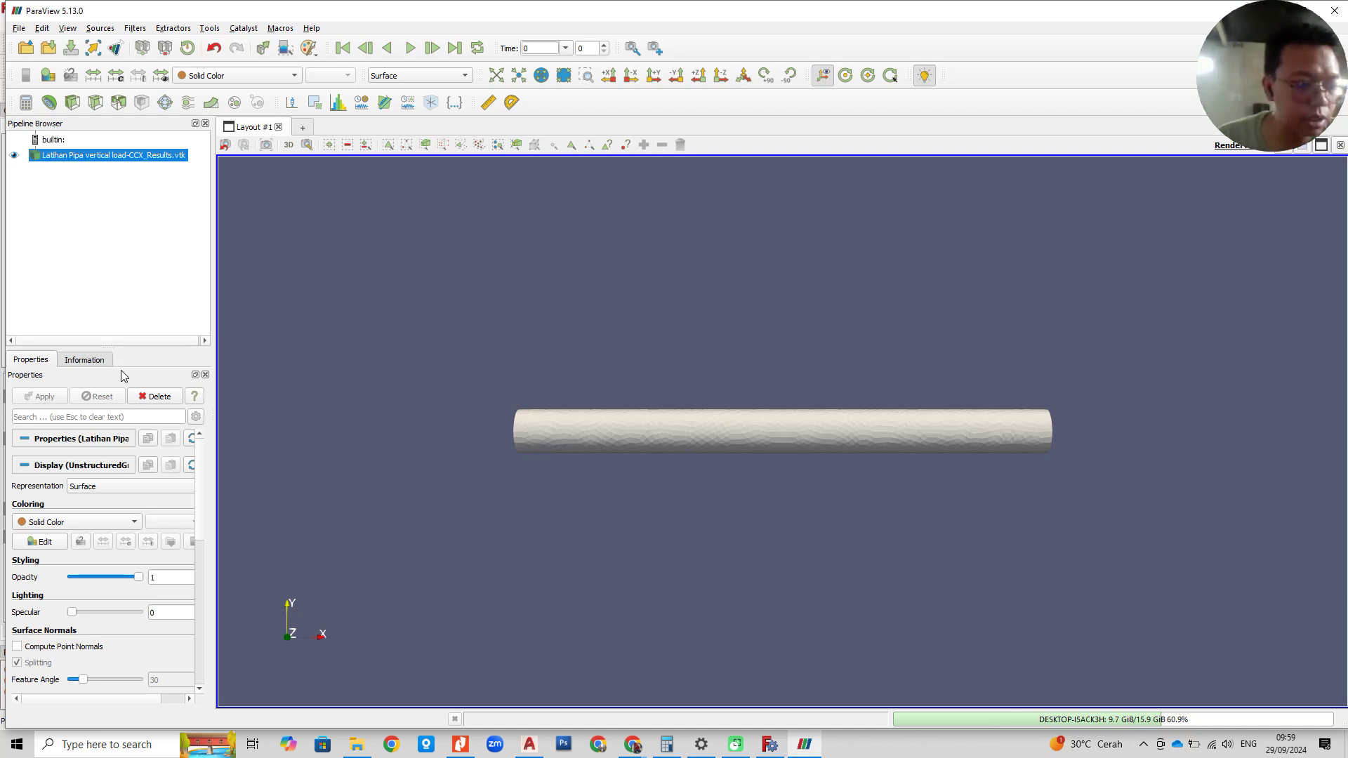
Step: Display the Strain xx component and the Strain xy component contours on the pipe
left_click(102, 526)
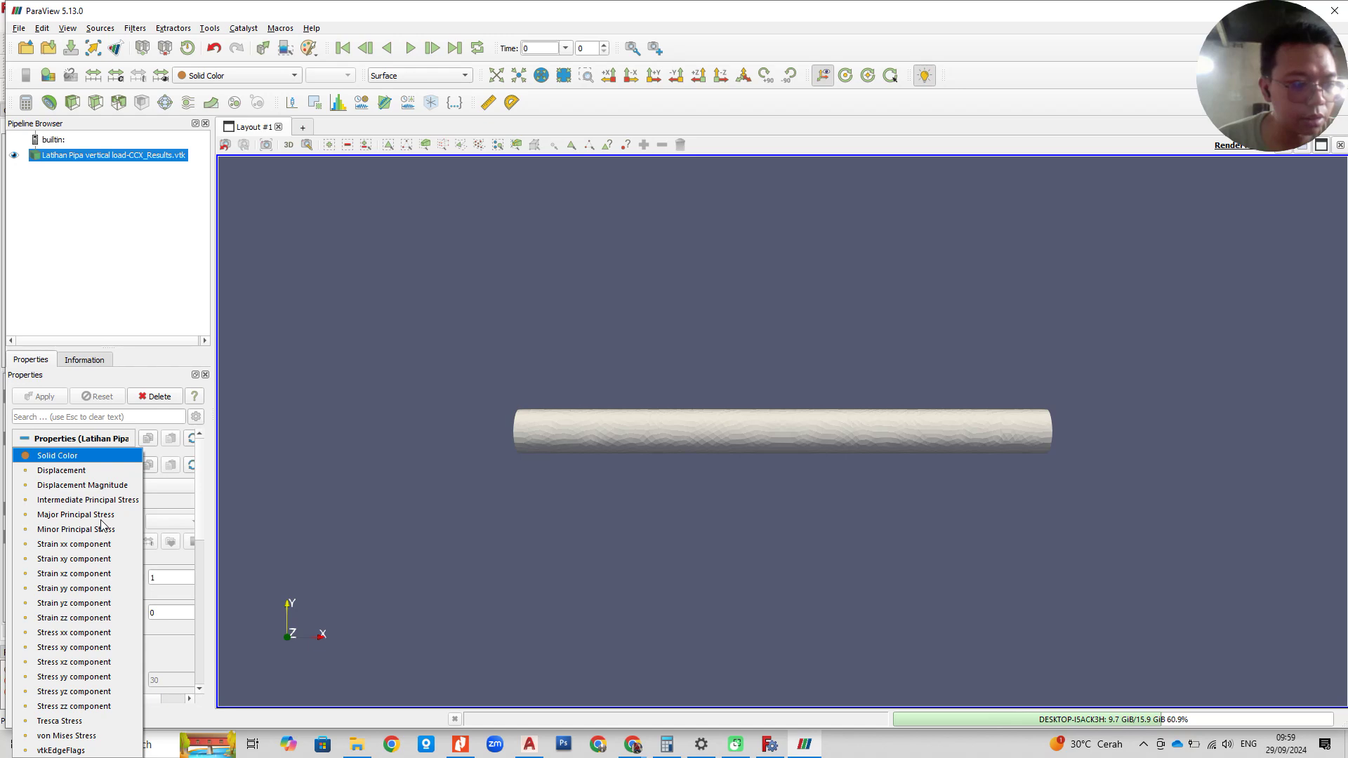
left_click(98, 545)
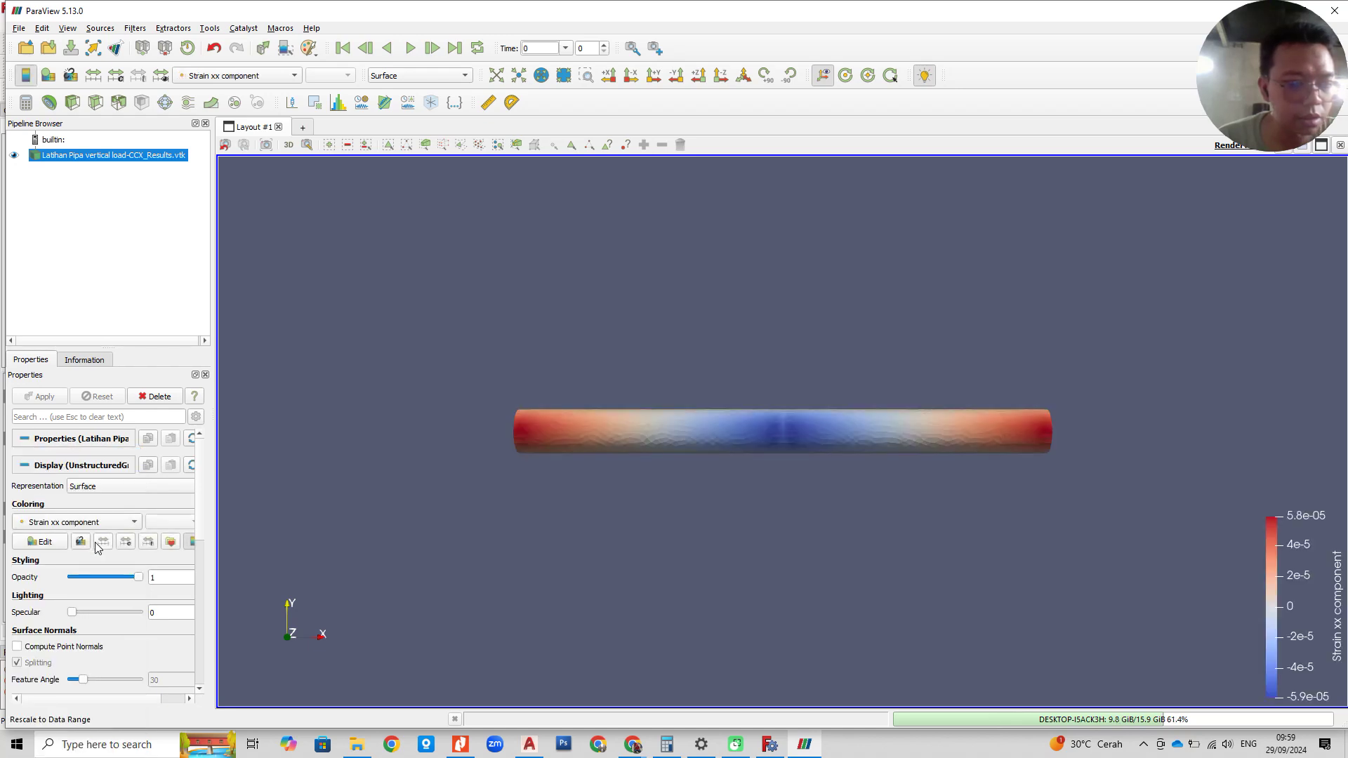
left_click(102, 524)
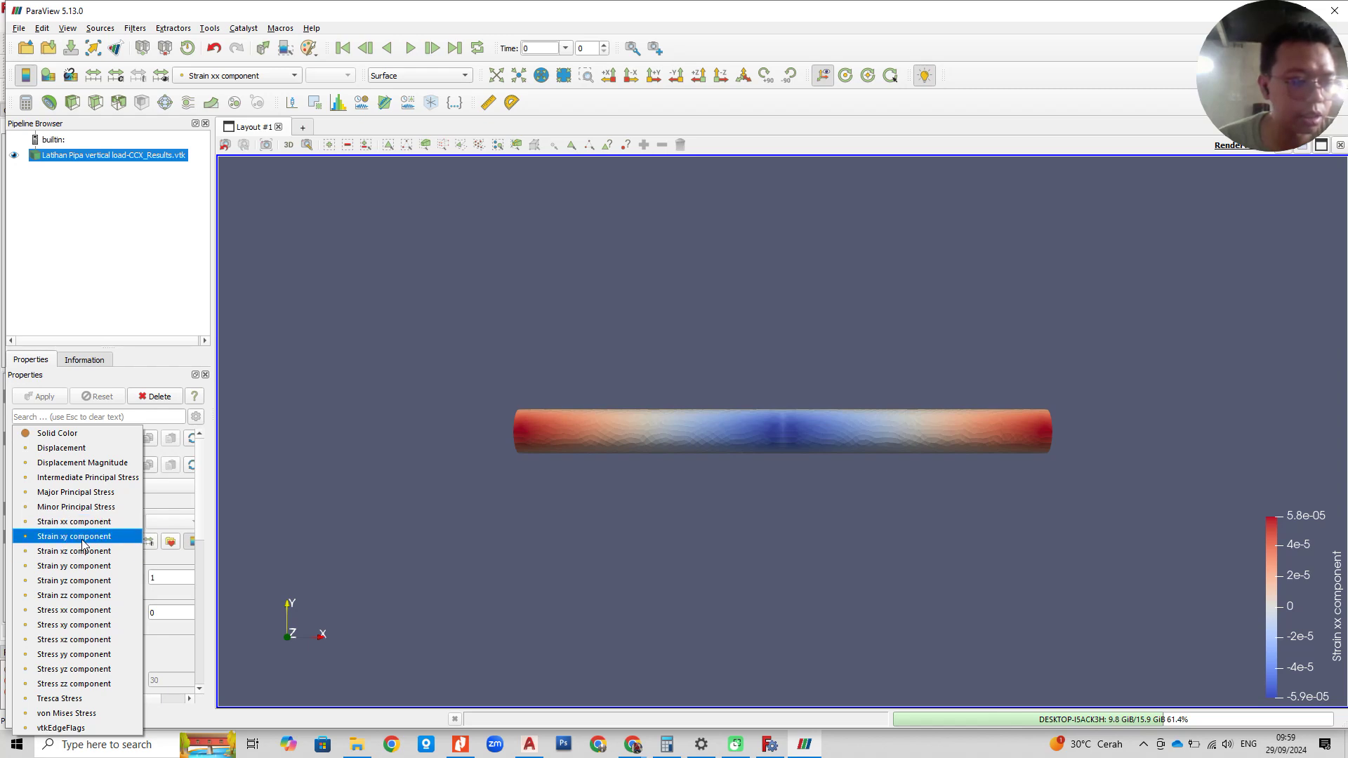
left_click(79, 536)
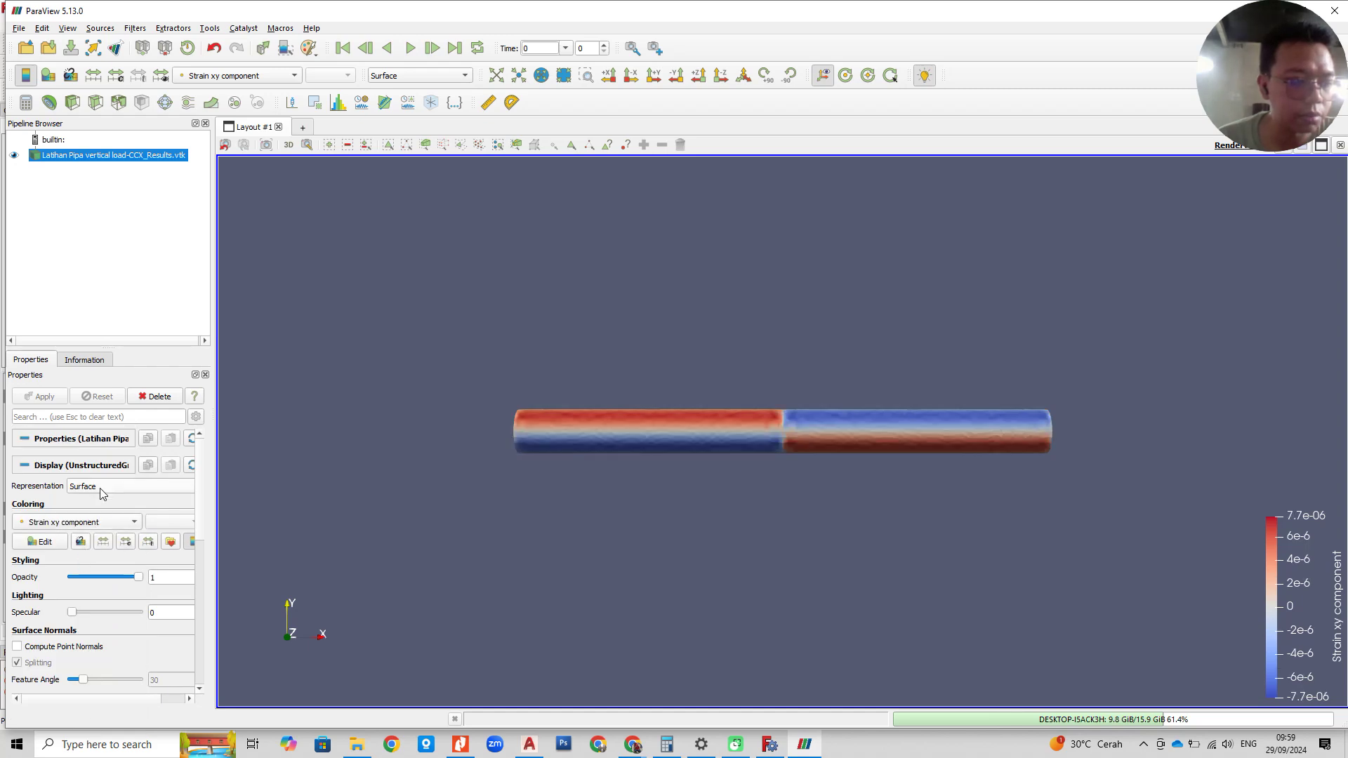
Step: Color the pipe by Displacement and inspect the contour in the render view
left_click(86, 526)
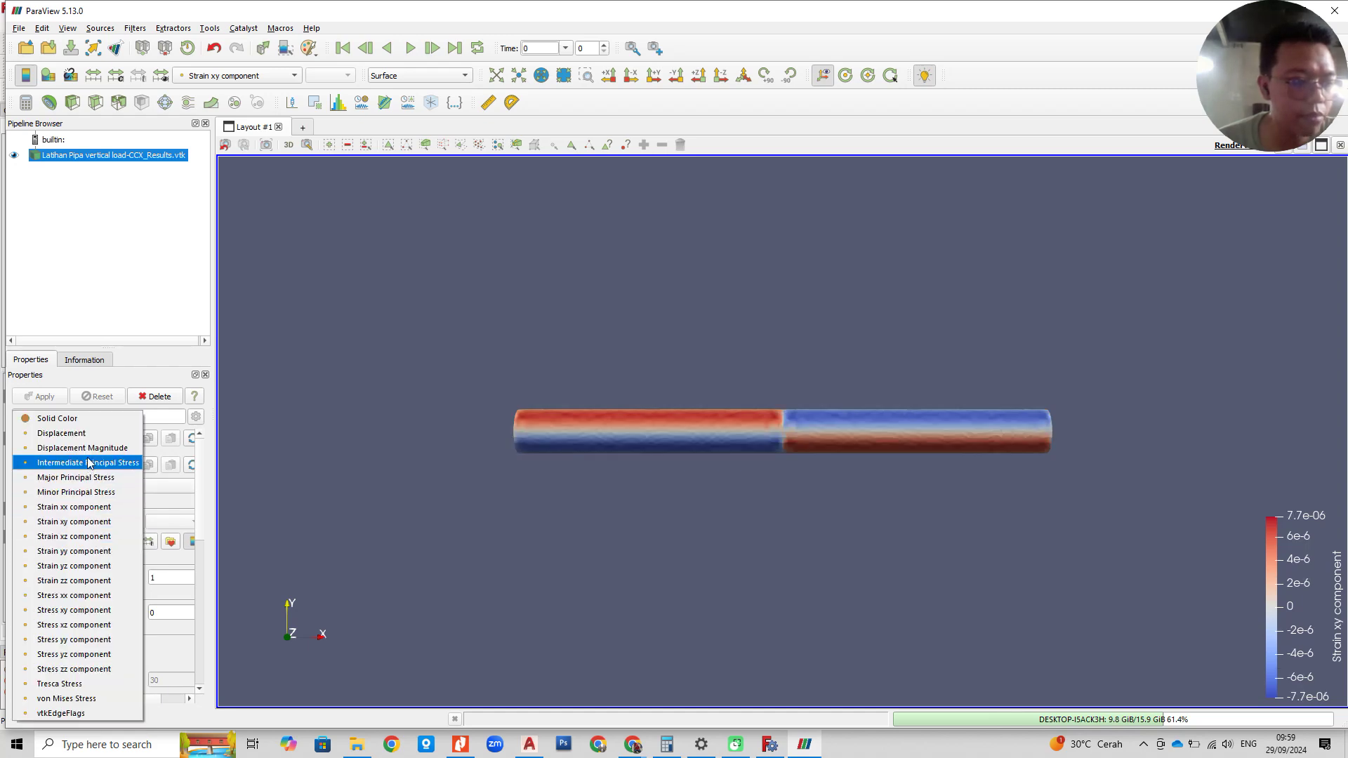
left_click(87, 434)
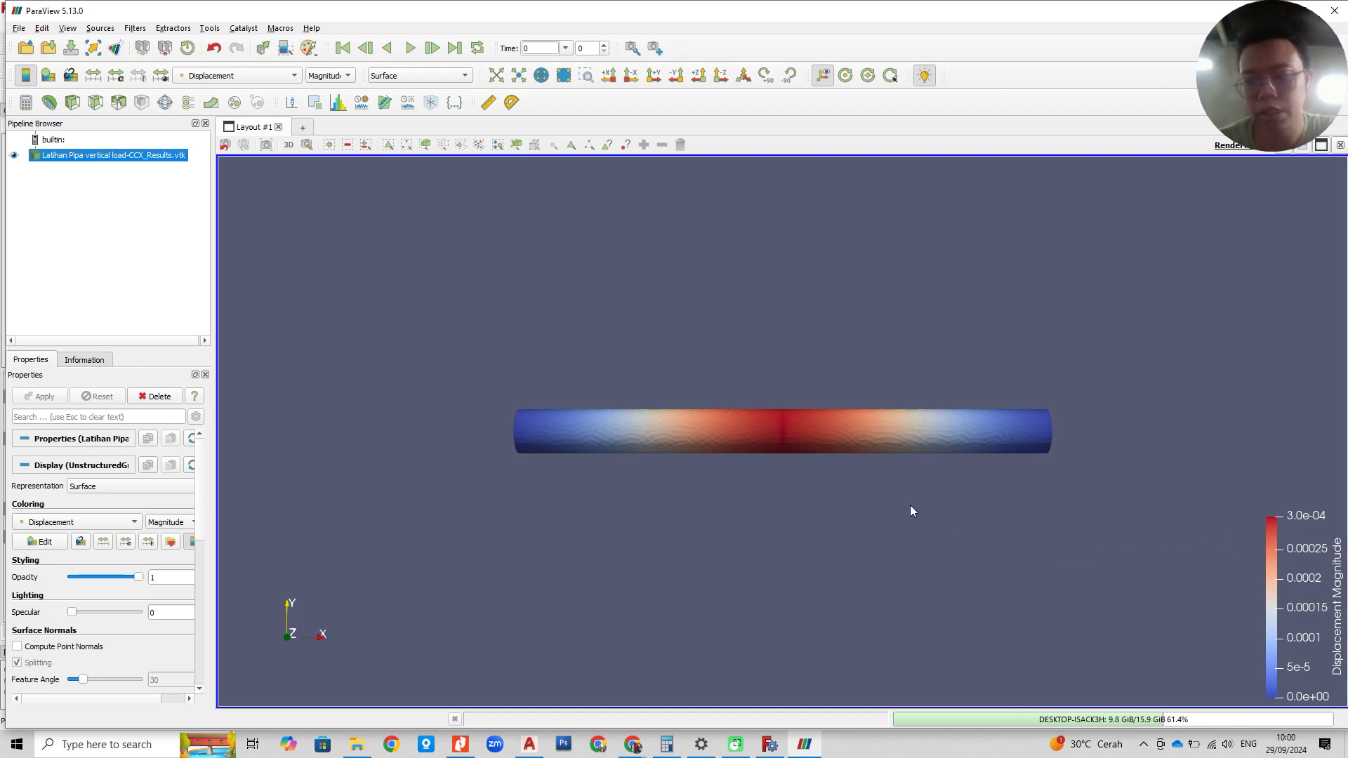
middle_click_drag(877, 452, 875, 420)
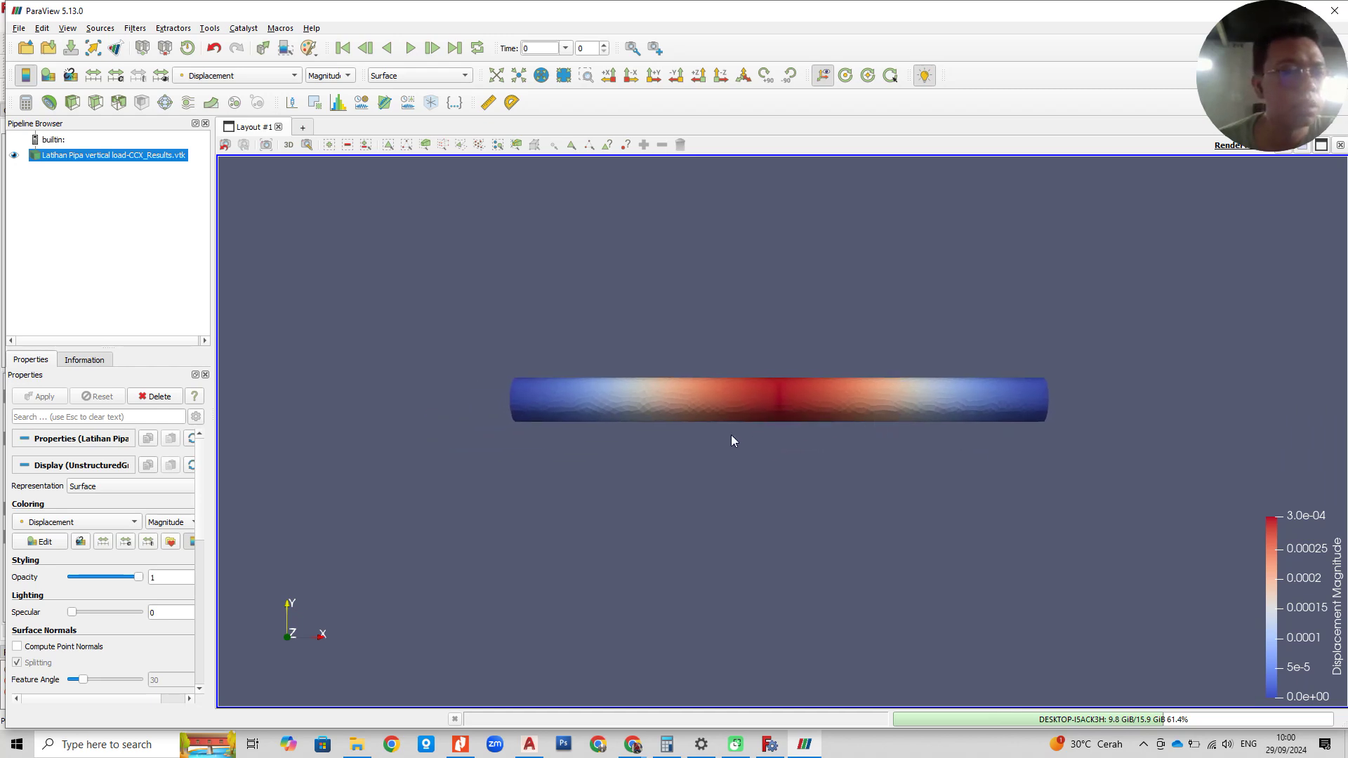
middle_click_drag(732, 435, 743, 457)
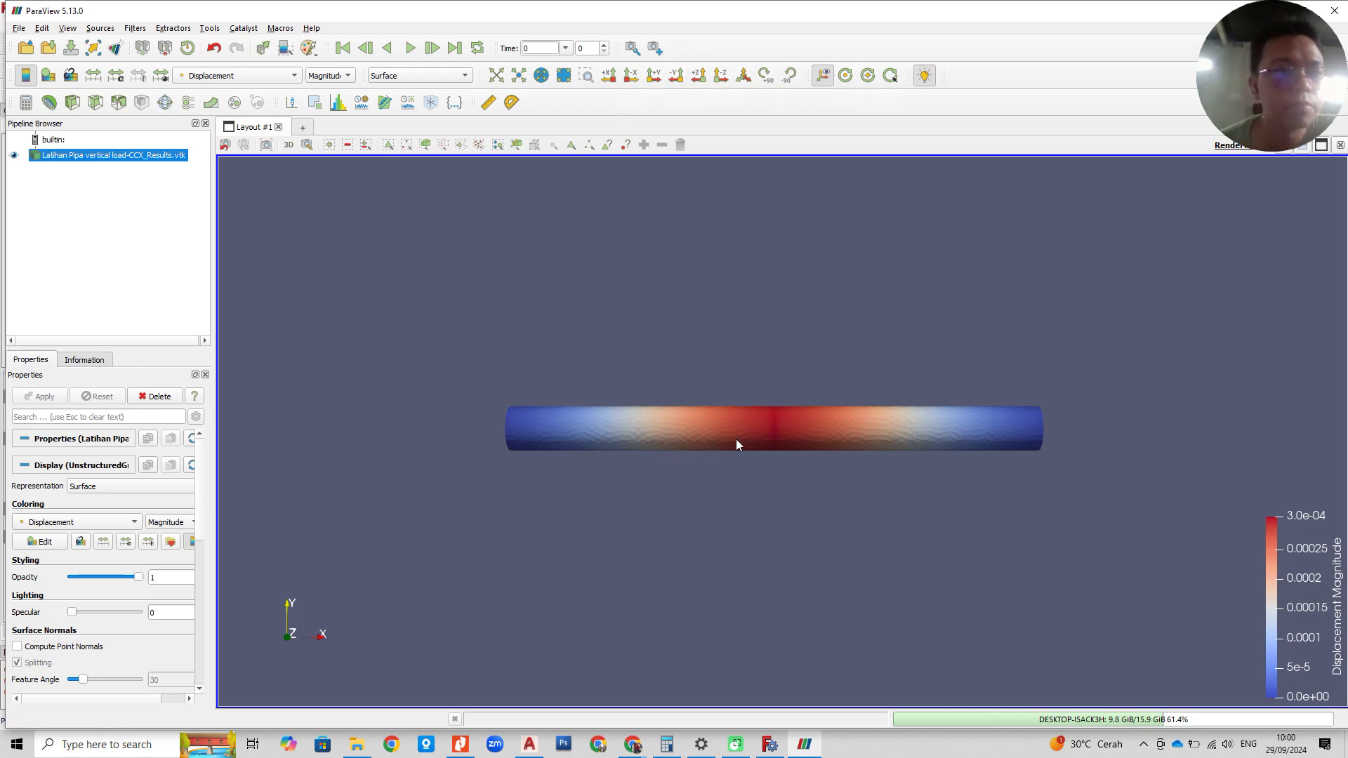
left_click_drag(748, 407, 733, 456)
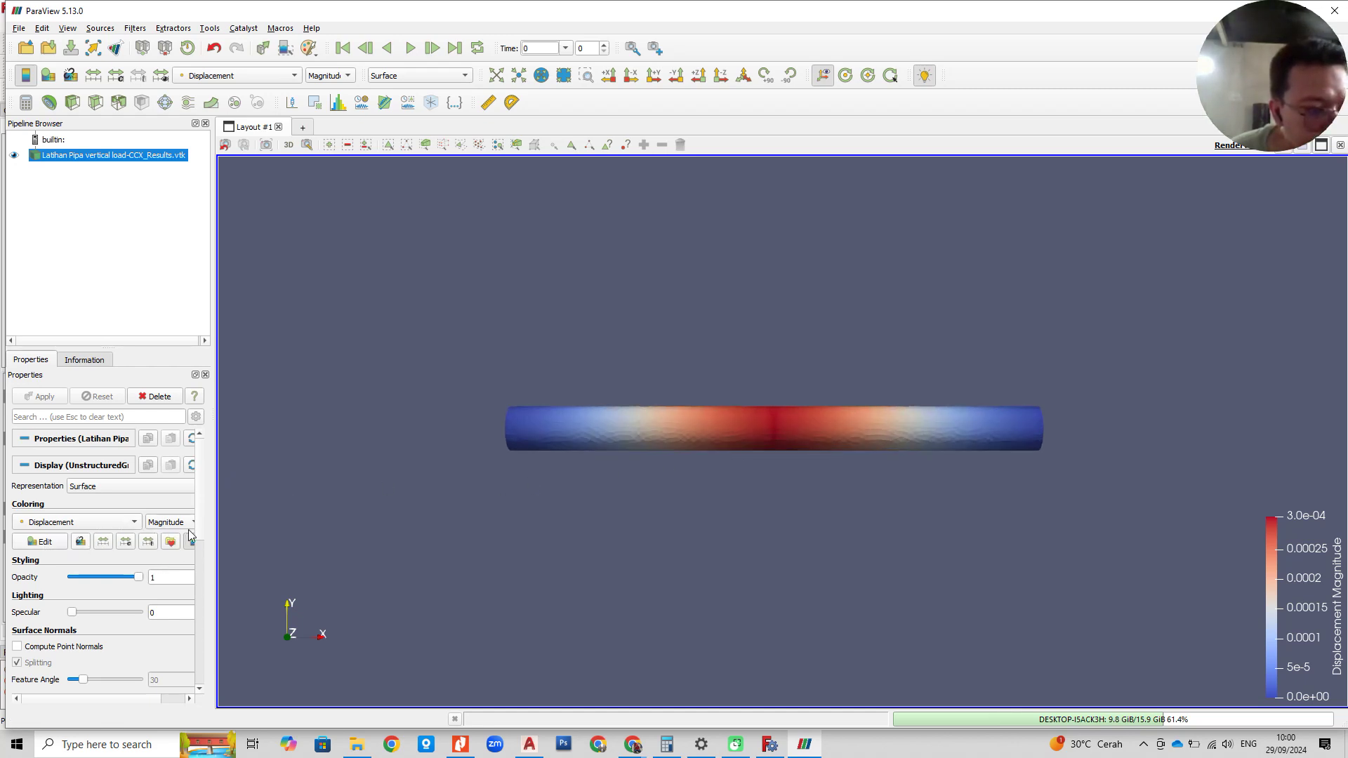
Step: Open the color map editor for the displacement coloring and review its automatic rescale mode and selected properties options
left_click(45, 547)
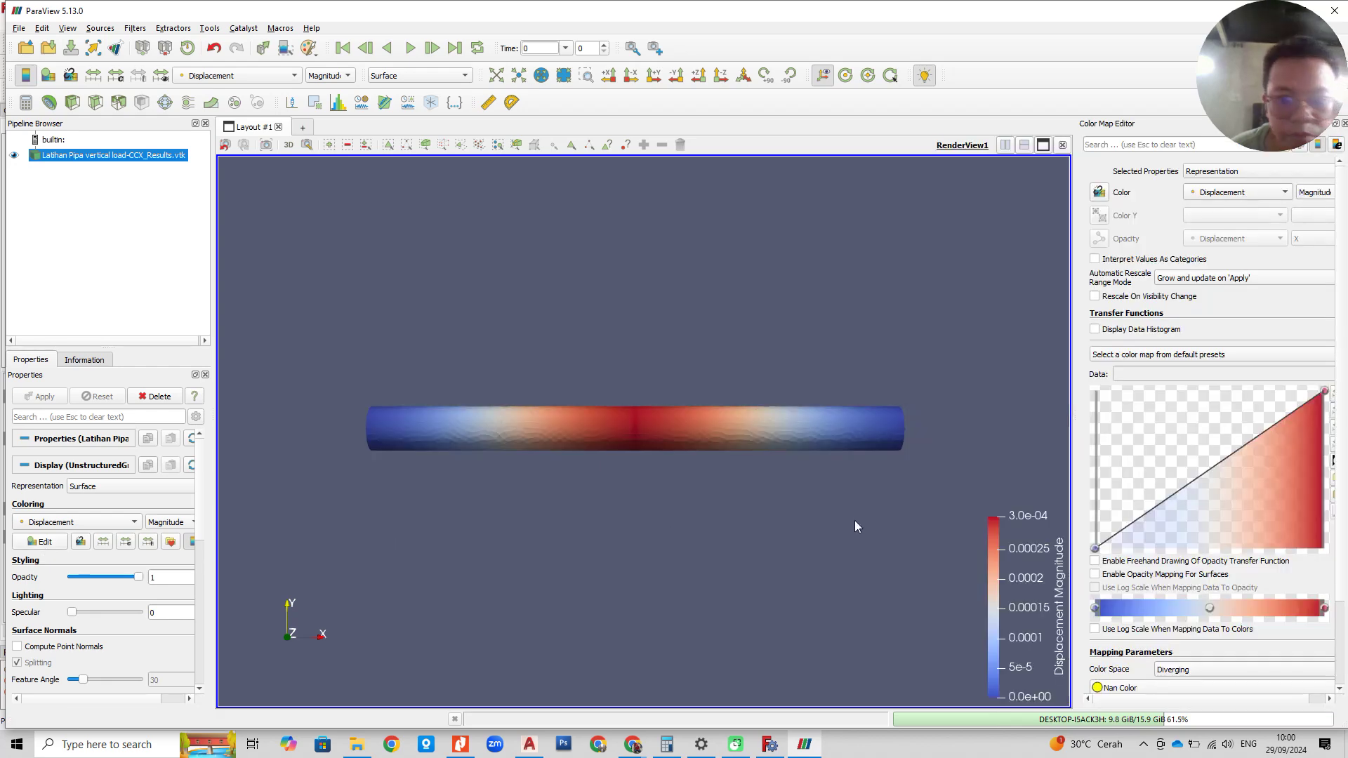
scroll(1198, 549, "down", 2)
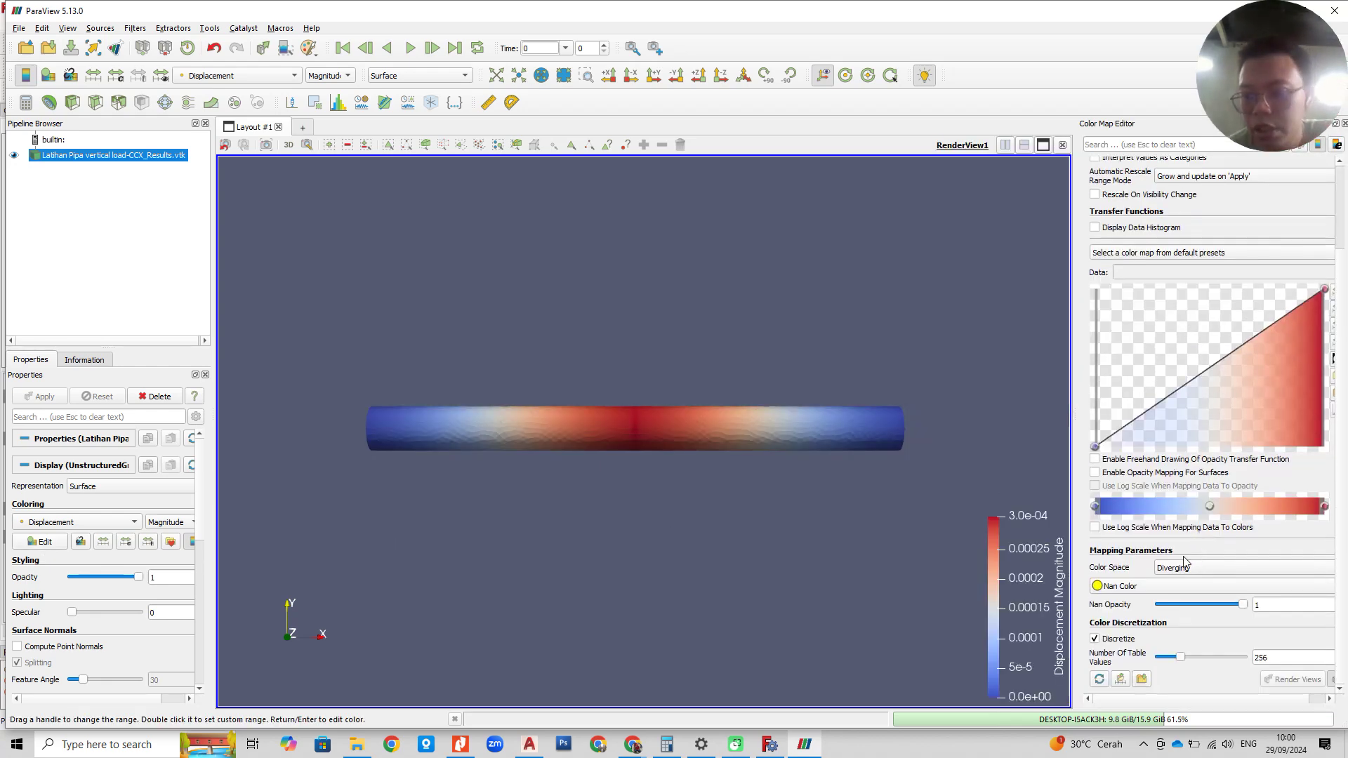
scroll(1199, 555, "up", 2)
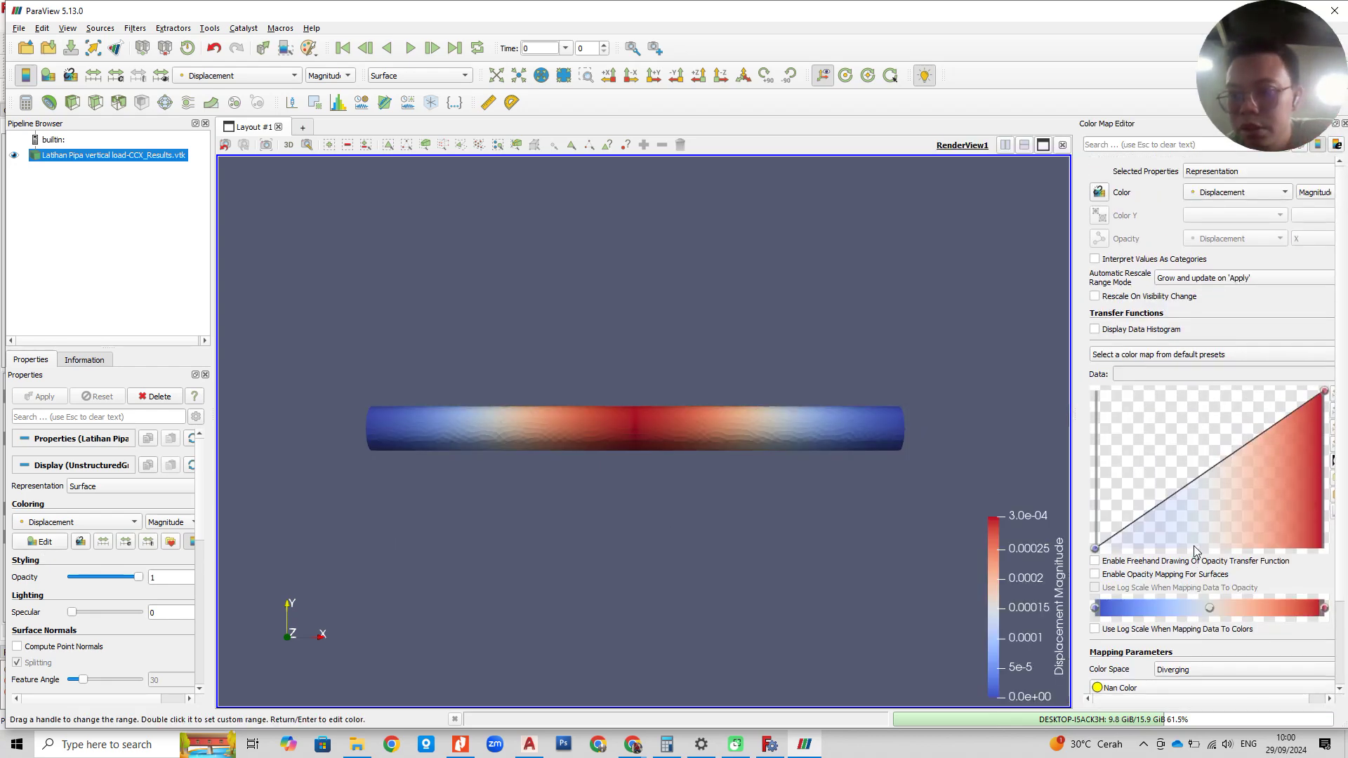
left_click(1226, 279)
left_click(1227, 281)
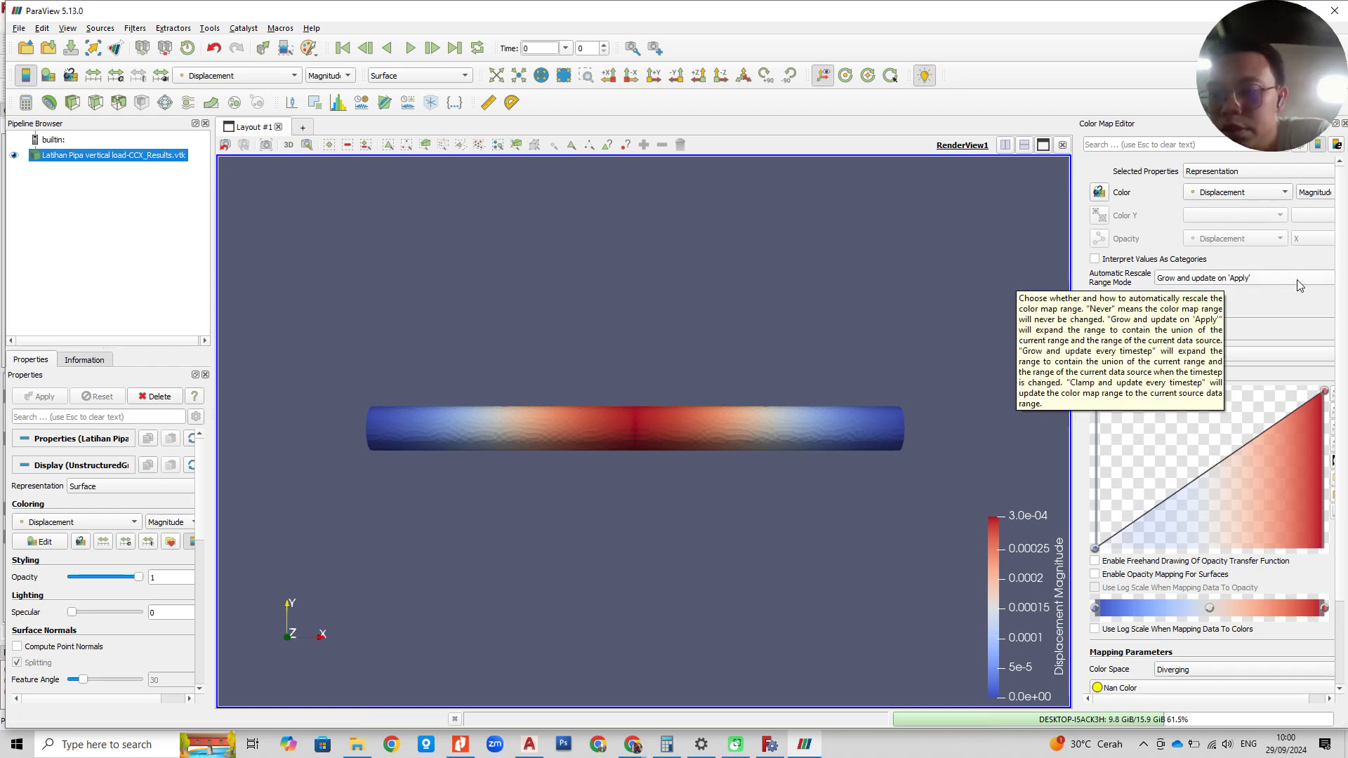
scroll(1259, 397, "down", 2)
scroll(1257, 394, "up", 2)
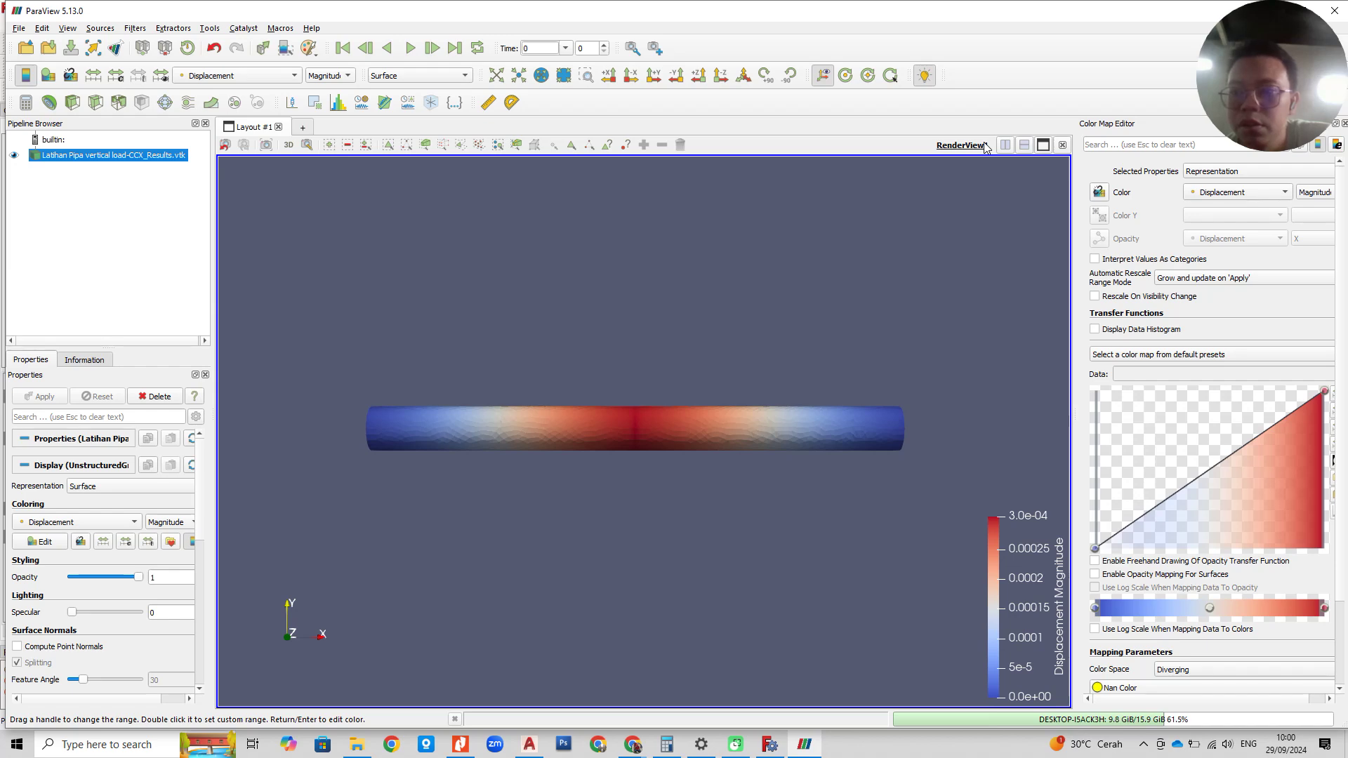
left_click(1246, 176)
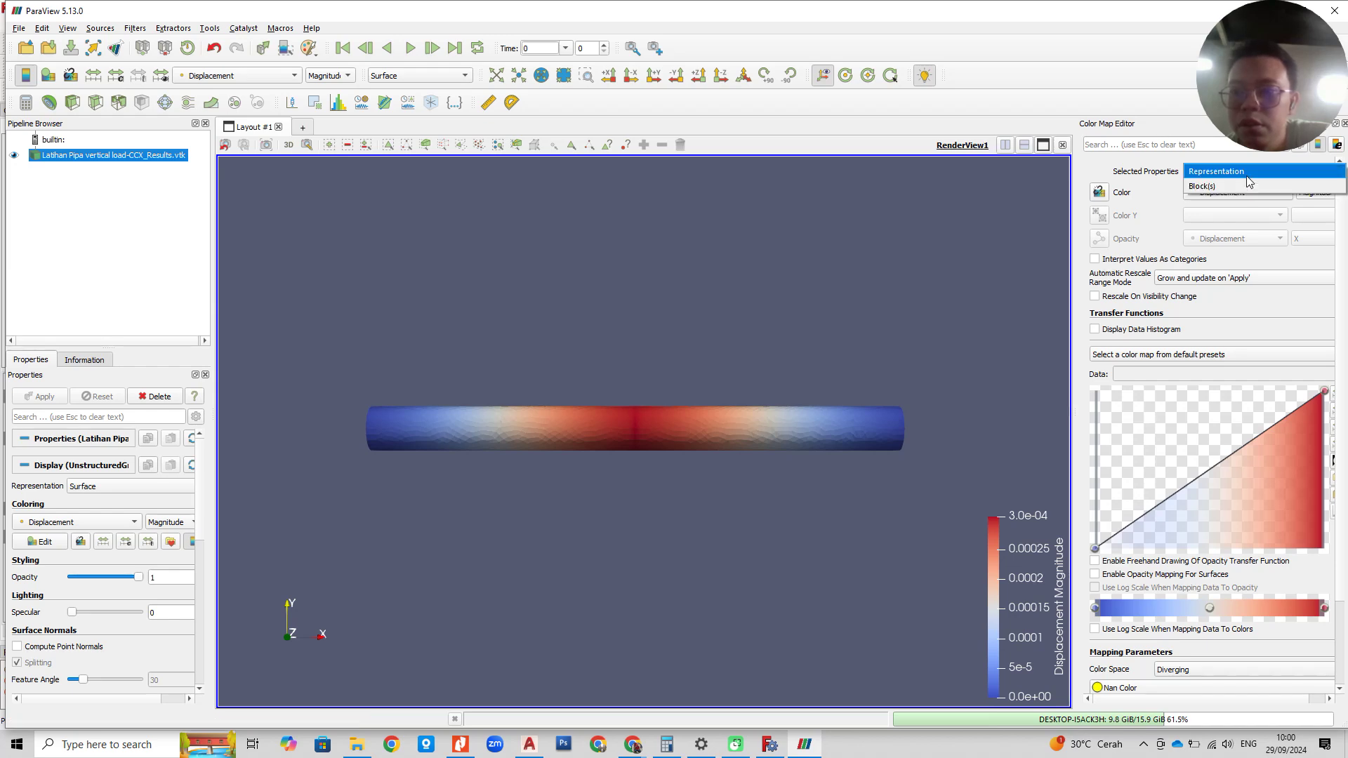
left_click(1246, 176)
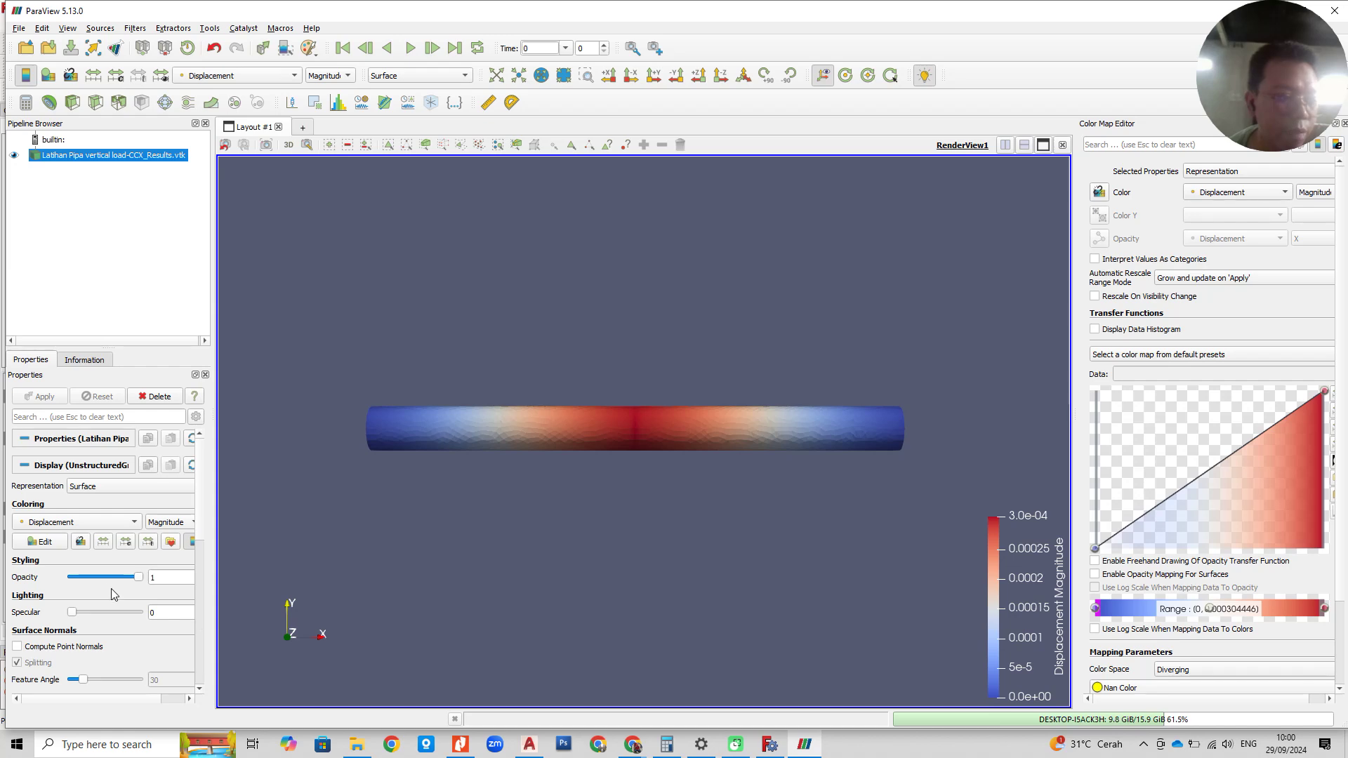
Step: Widen the properties area so the complete coloring controls fit, leaving the Displacement array selected
left_click(105, 522)
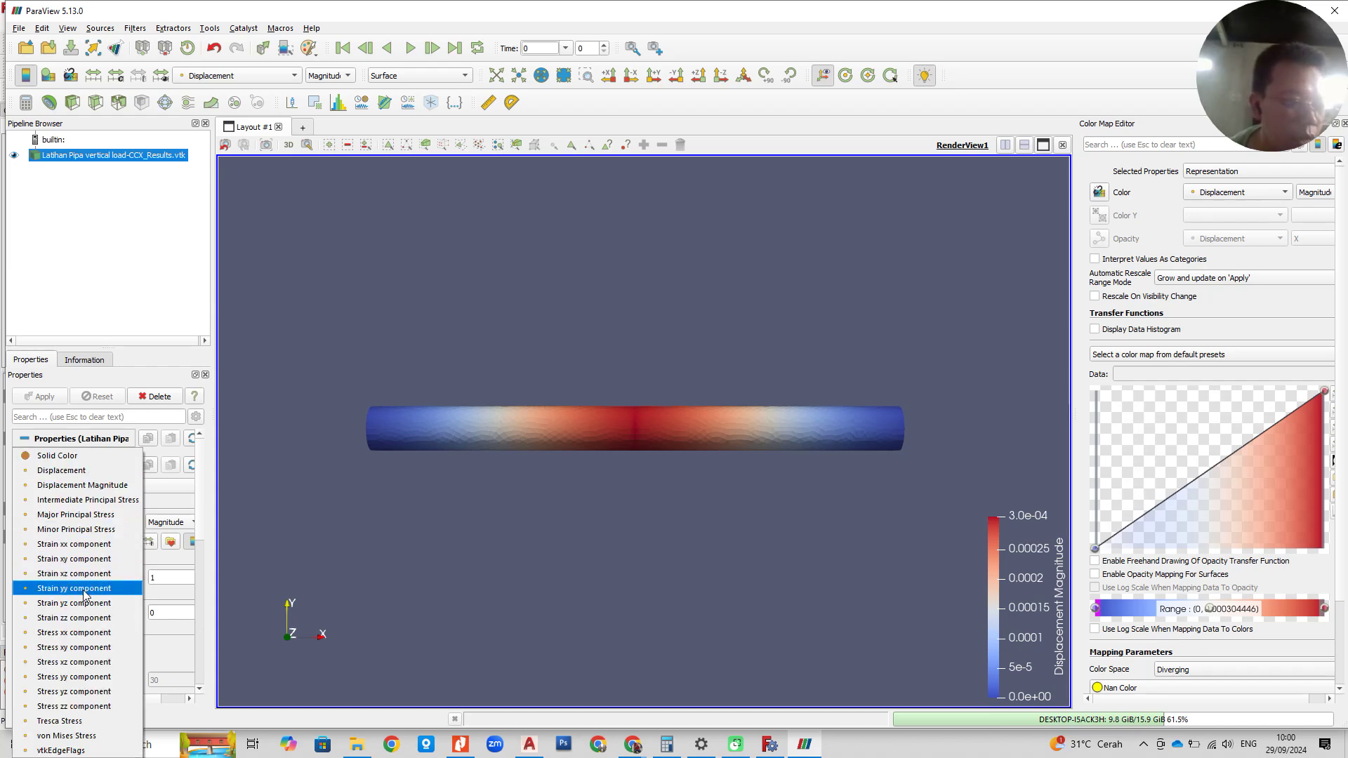
left_click(251, 550)
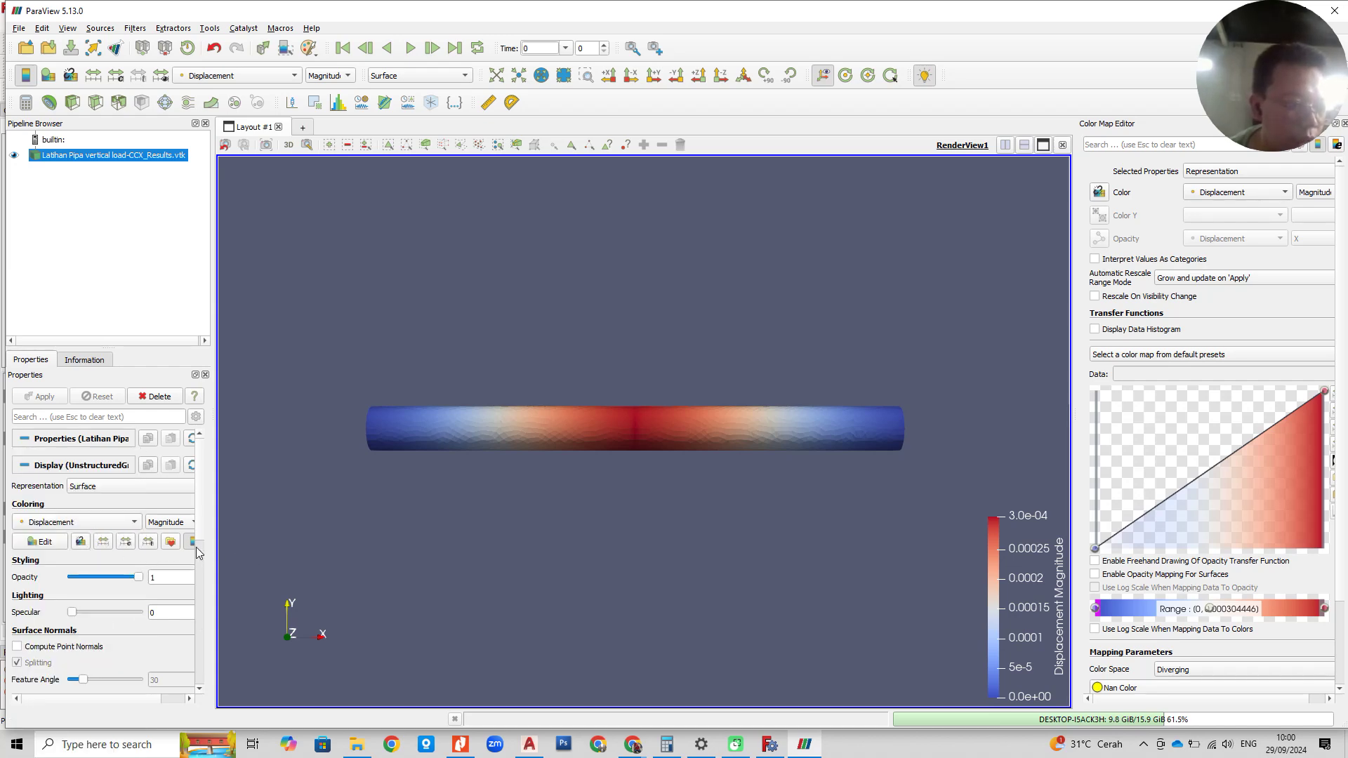
left_click_drag(216, 545, 299, 546)
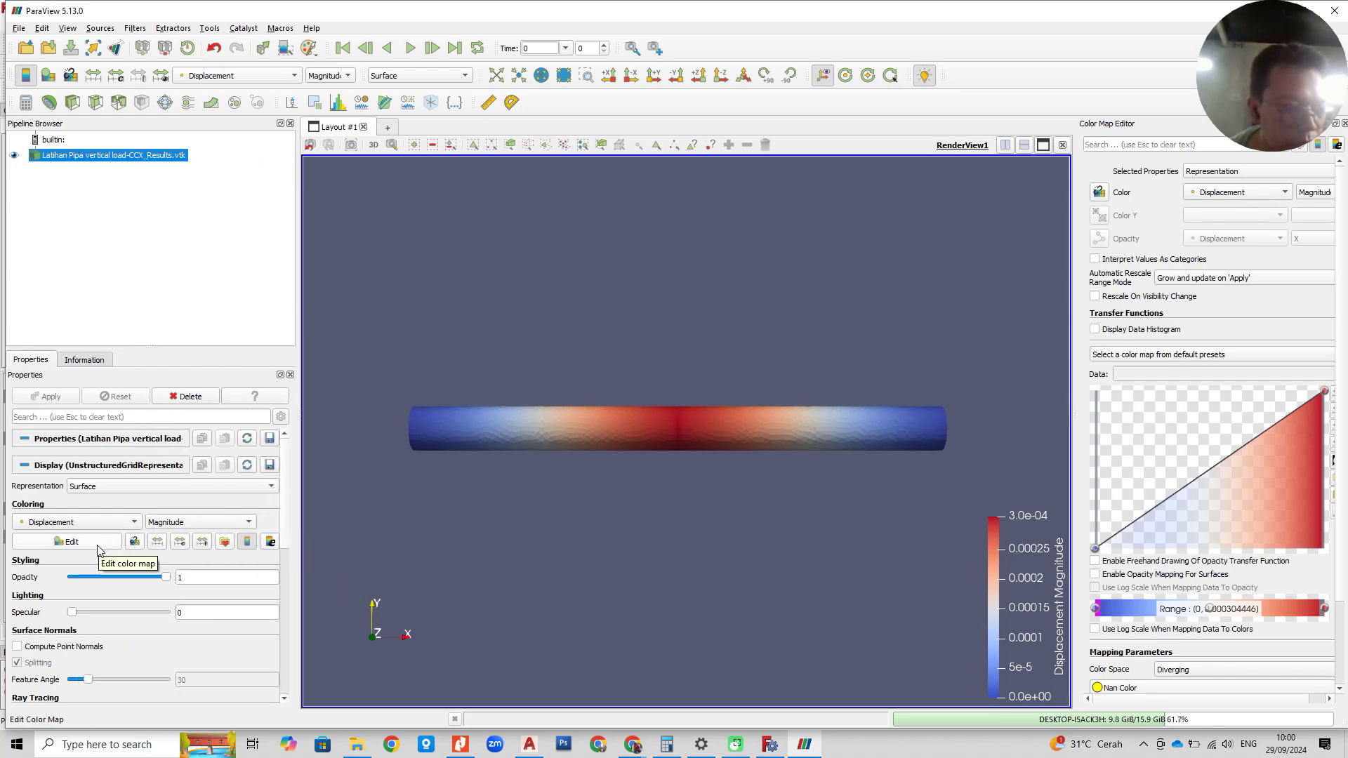
Step: Show the pipe's X, Y and Z displacement components one after another and return the coloring to Magnitude
left_click(248, 522)
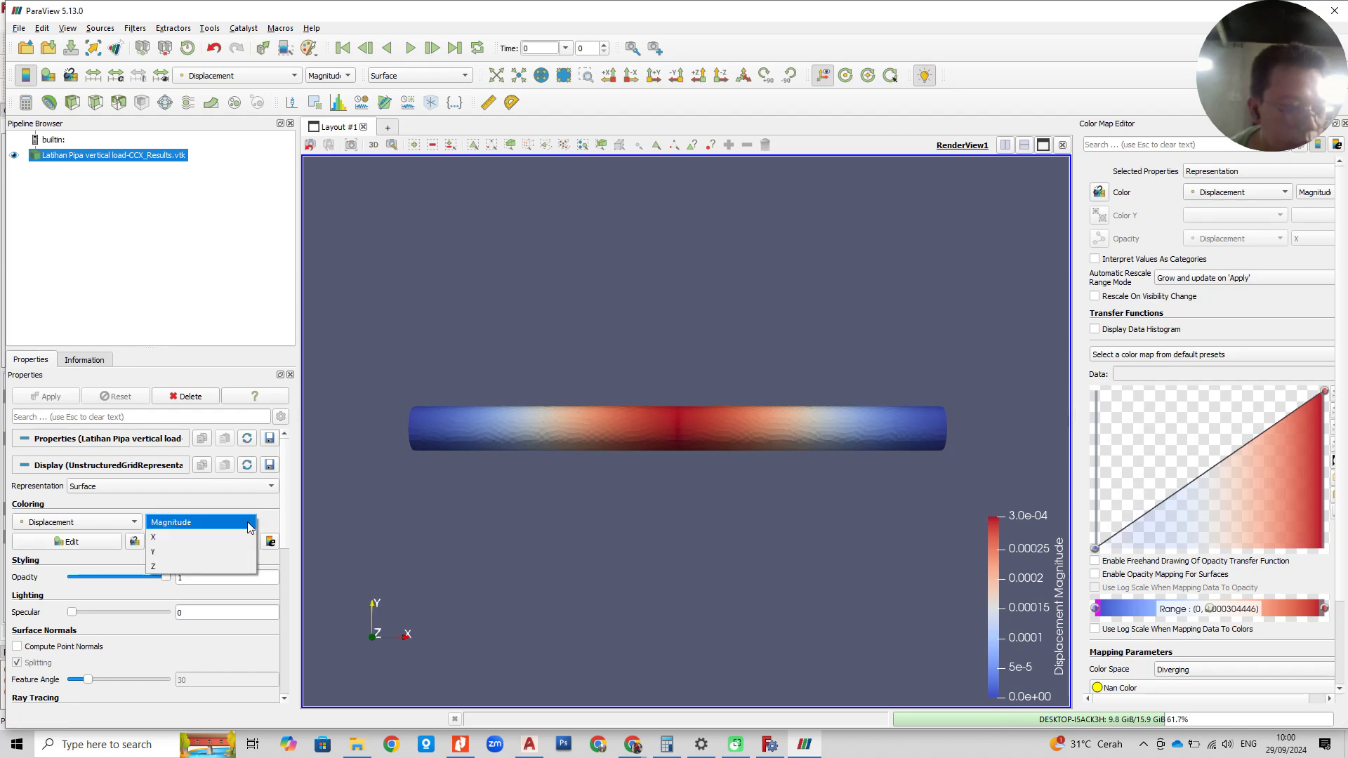
left_click(212, 538)
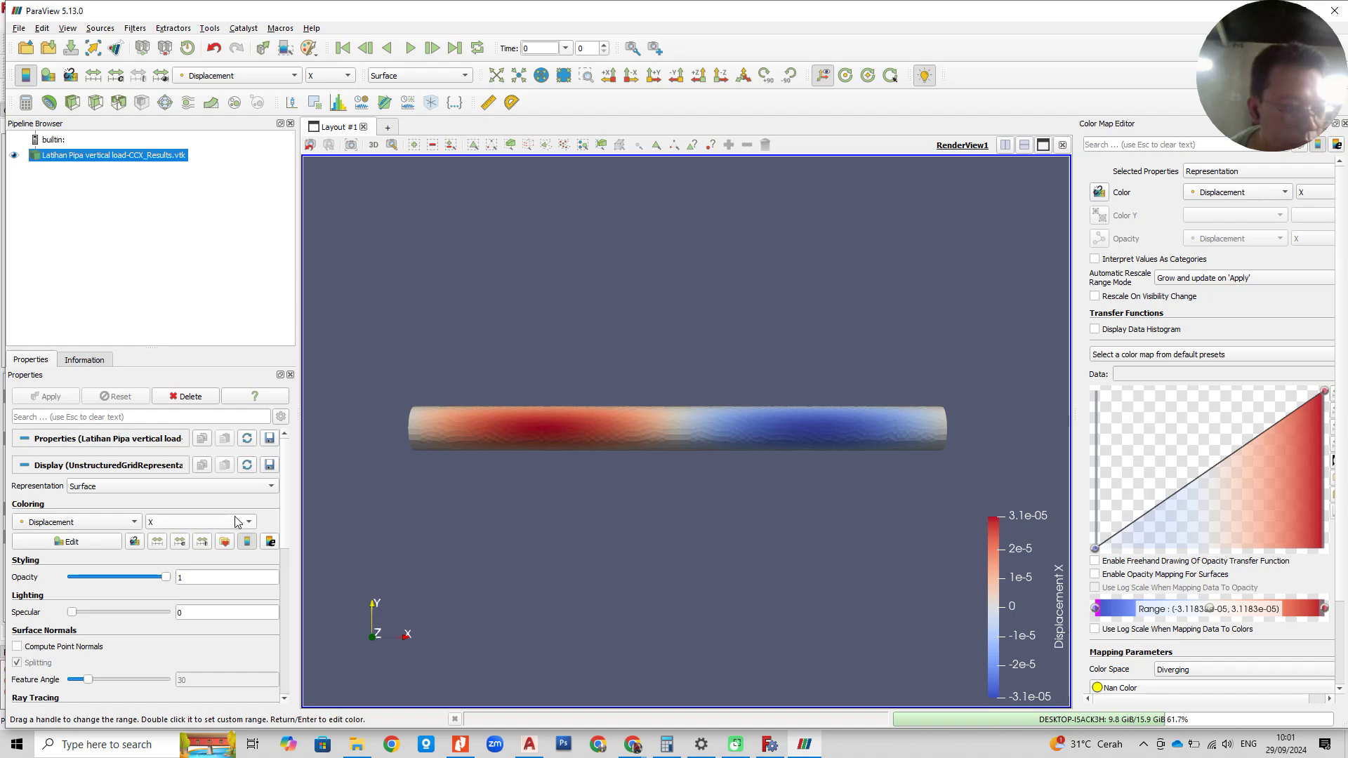
left_click(237, 523)
left_click(211, 538)
left_click(211, 522)
left_click(210, 541)
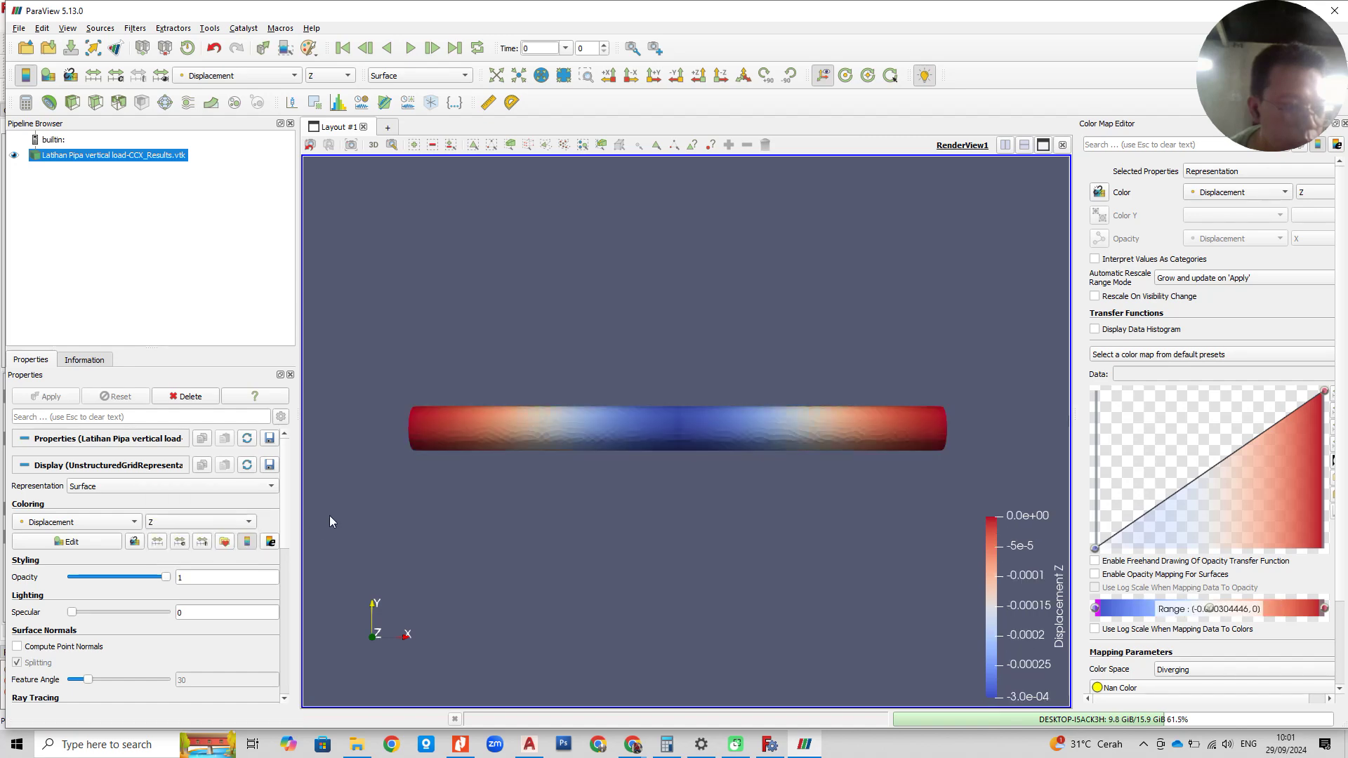
left_click(211, 522)
left_click(221, 486)
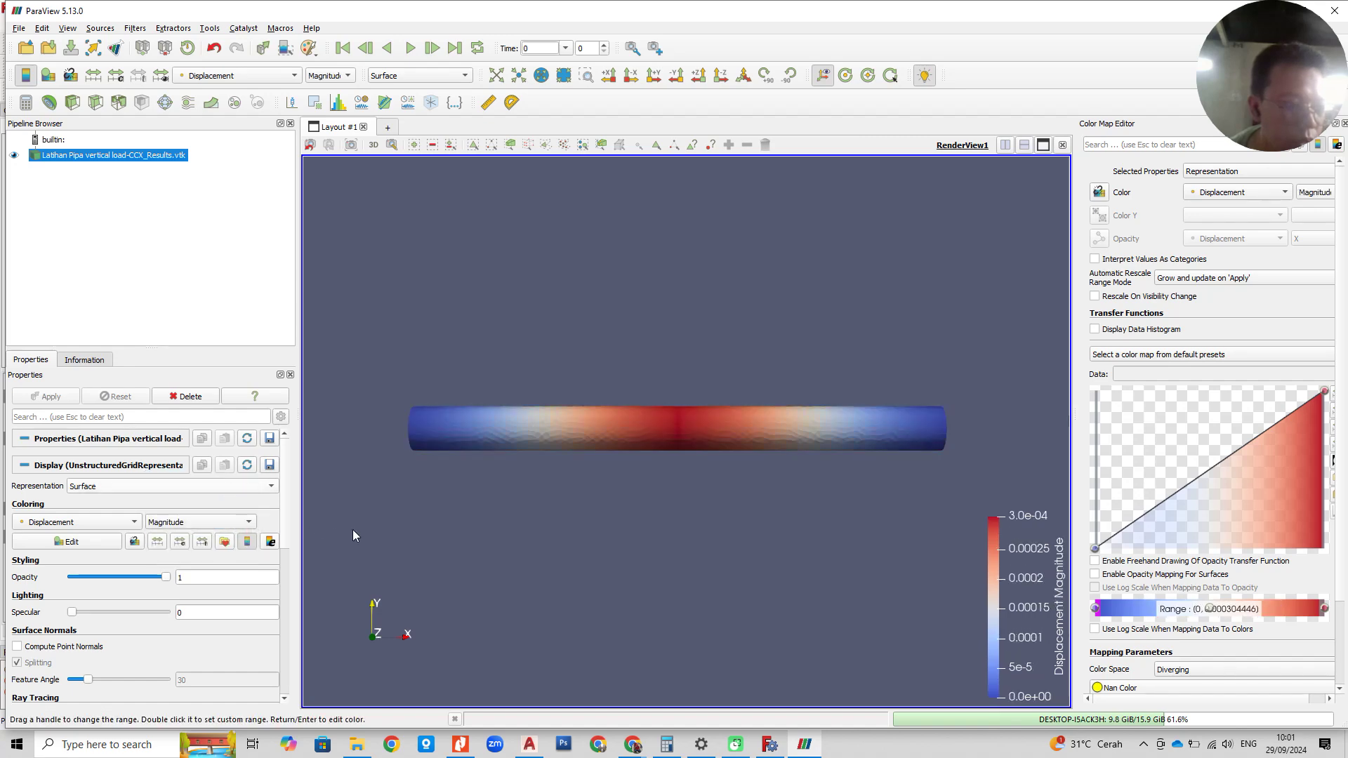